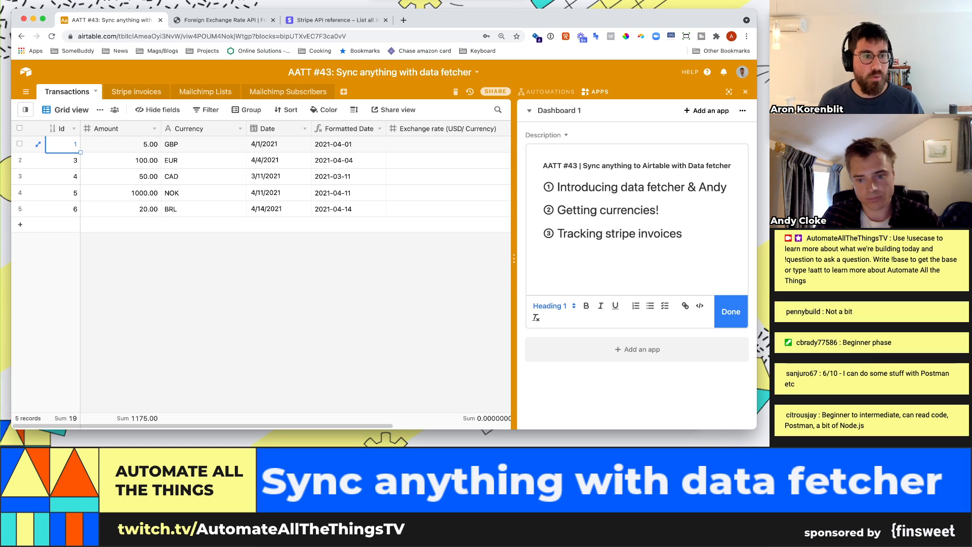
Step: Examine the currencies, dates and formatted dates of the records in the Transactions table
{"action": "left_click", "coordinate": [230, 314]}
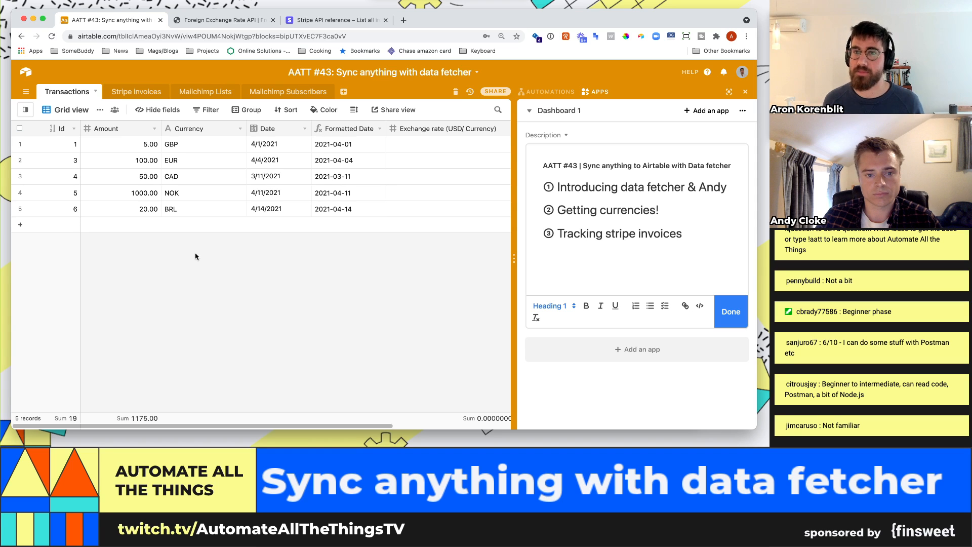
{"action": "left_click", "coordinate": [200, 158]}
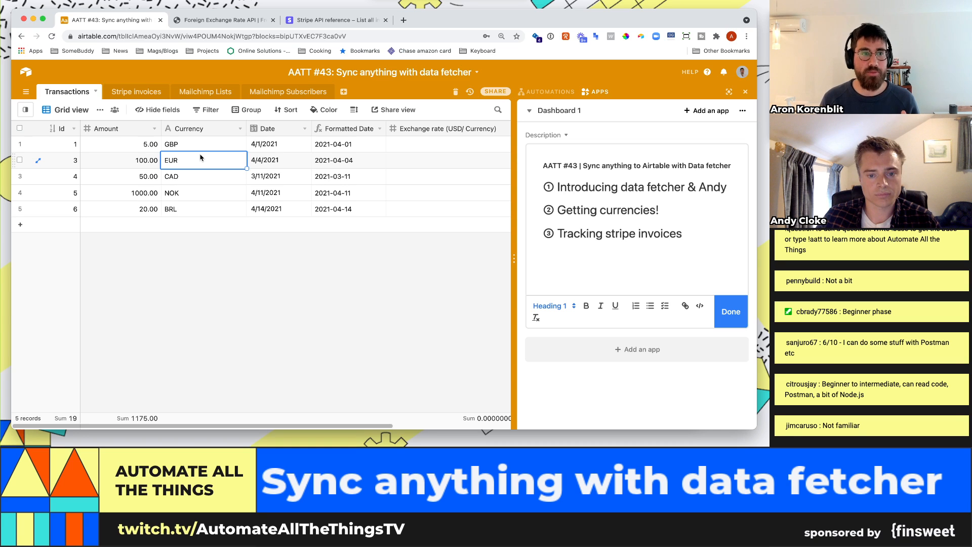
{"action": "left_click", "coordinate": [217, 178]}
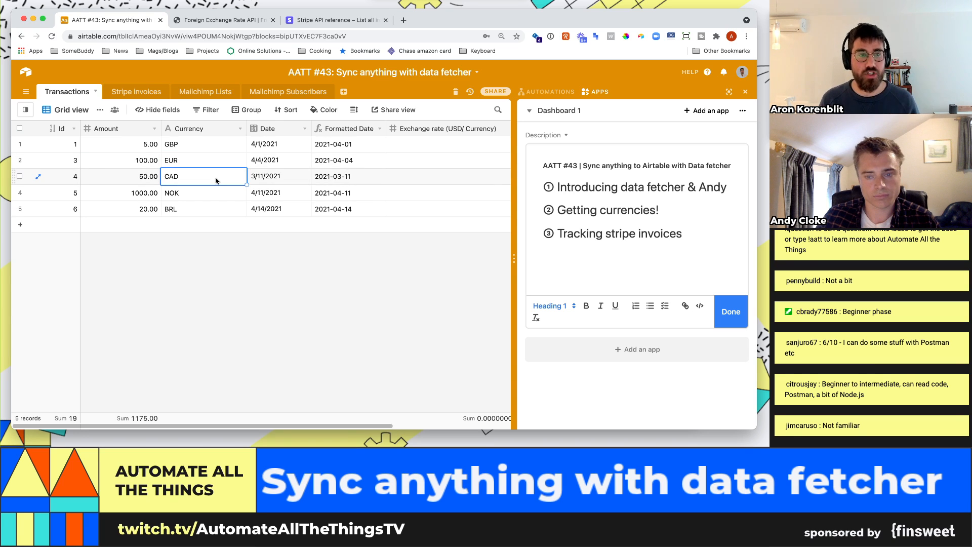
{"action": "left_click", "coordinate": [205, 148]}
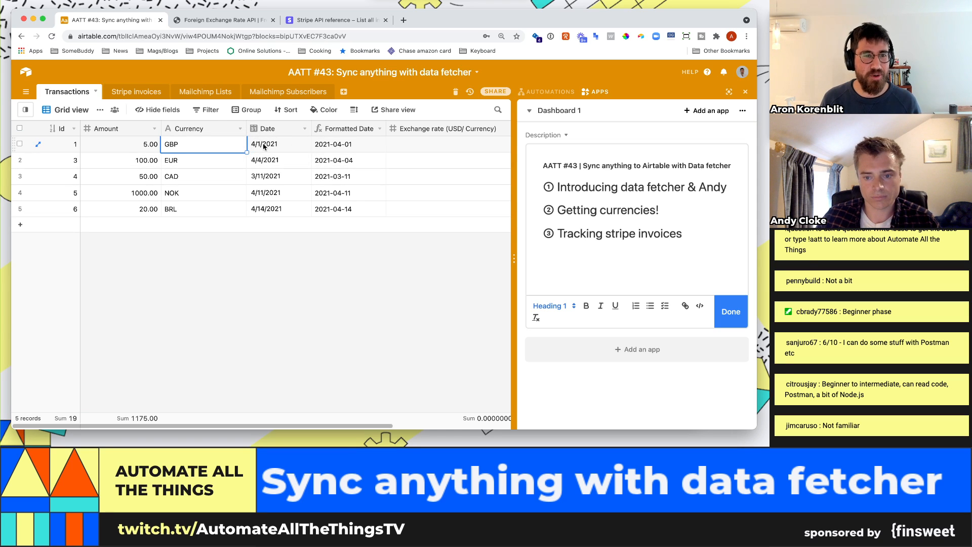
{"action": "left_click", "coordinate": [282, 146]}
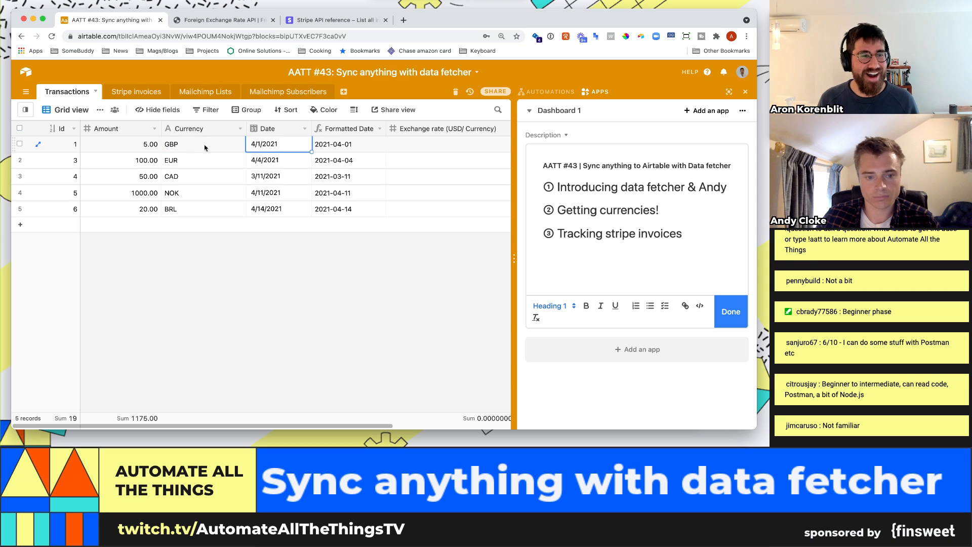
{"action": "left_click", "coordinate": [204, 146]}
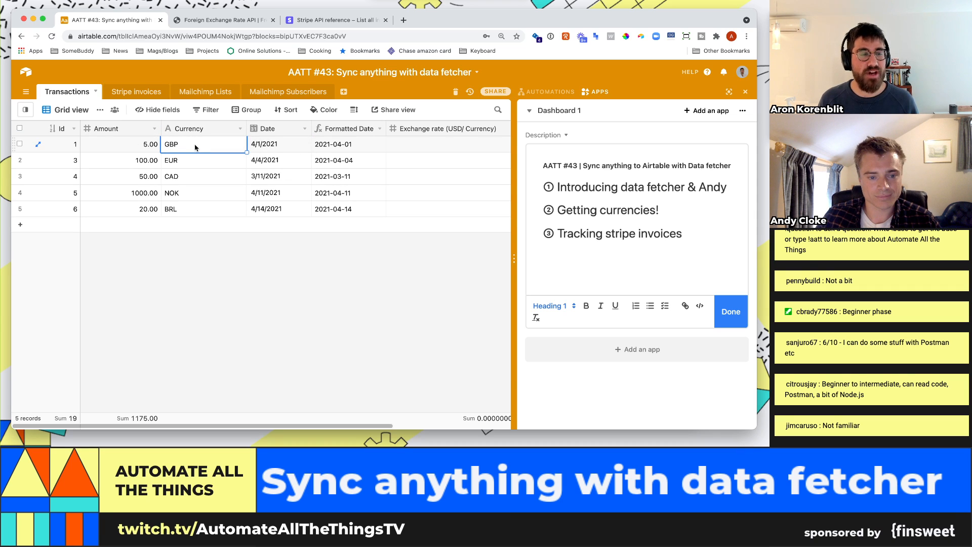
{"action": "left_click", "coordinate": [195, 159]}
{"action": "left_click", "coordinate": [349, 165]}
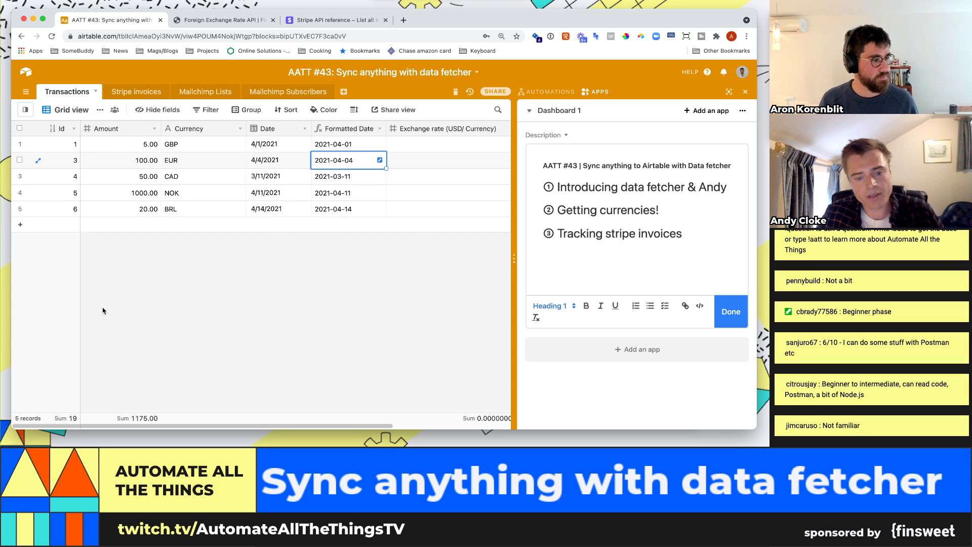
{"action": "left_click", "coordinate": [370, 284]}
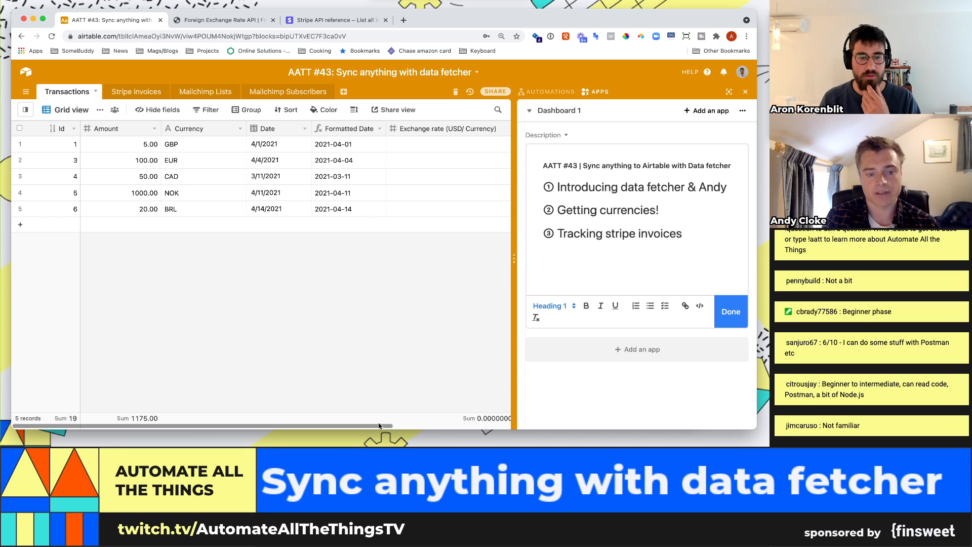
Step: Examine the Exchange rate (USD/ Currency) and Value (USD) fields alongside each transaction's amount, currency and formatted date
{"action": "scroll", "coordinate": [388, 425], "scroll_direction": "right", "scroll_amount": 1}
{"action": "scroll", "coordinate": [388, 426], "scroll_direction": "right", "scroll_amount": 5}
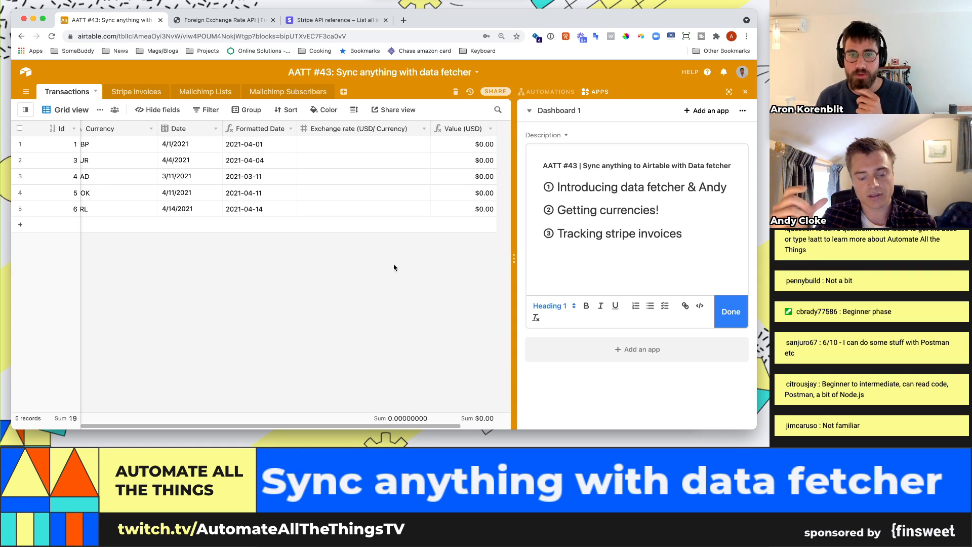
{"action": "left_click", "coordinate": [195, 158]}
{"action": "key", "text": "Left"}
{"action": "key", "text": "Left"}
{"action": "key", "text": "Left"}
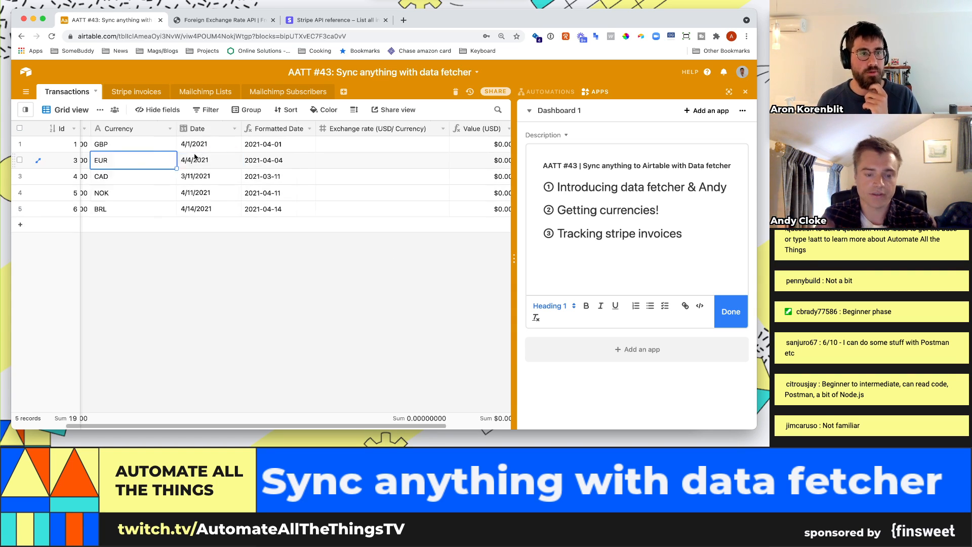
{"action": "left_click", "coordinate": [152, 145]}
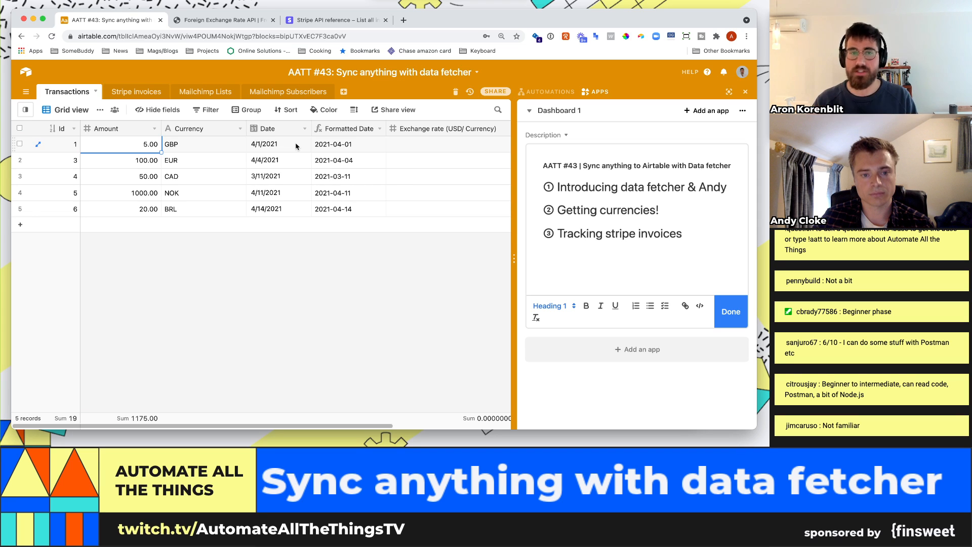
{"action": "left_click", "coordinate": [330, 147]}
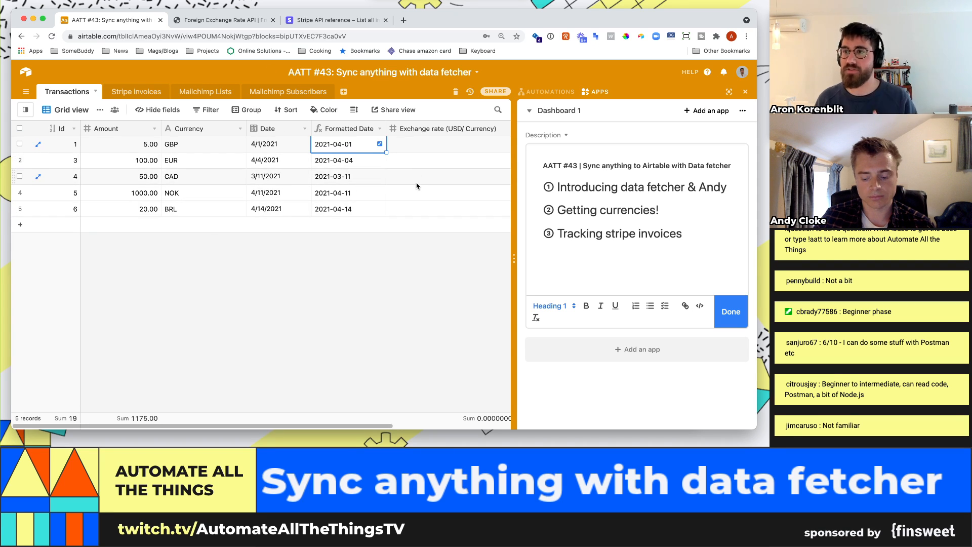
{"action": "left_click", "coordinate": [440, 145]}
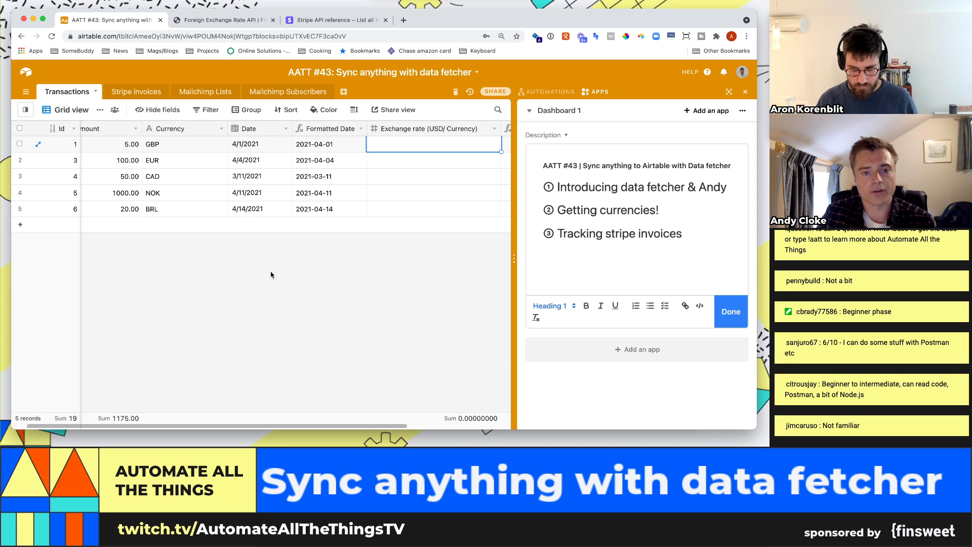
Step: Search Google for "currency exchange apis" in a new browser tab and look through the results
{"action": "key", "text": "super+t"}
{"action": "type", "text": "currency exchange apis"}
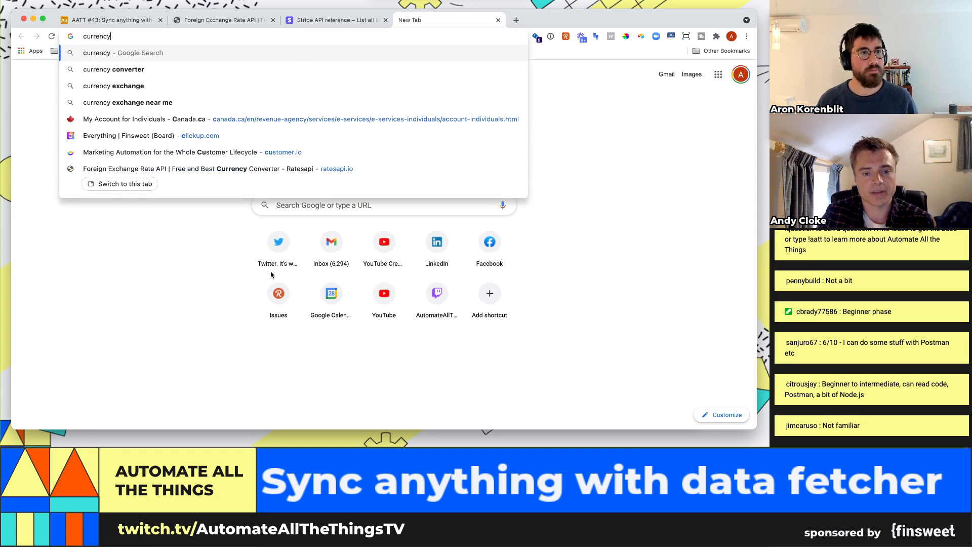
{"action": "key", "text": "Return"}
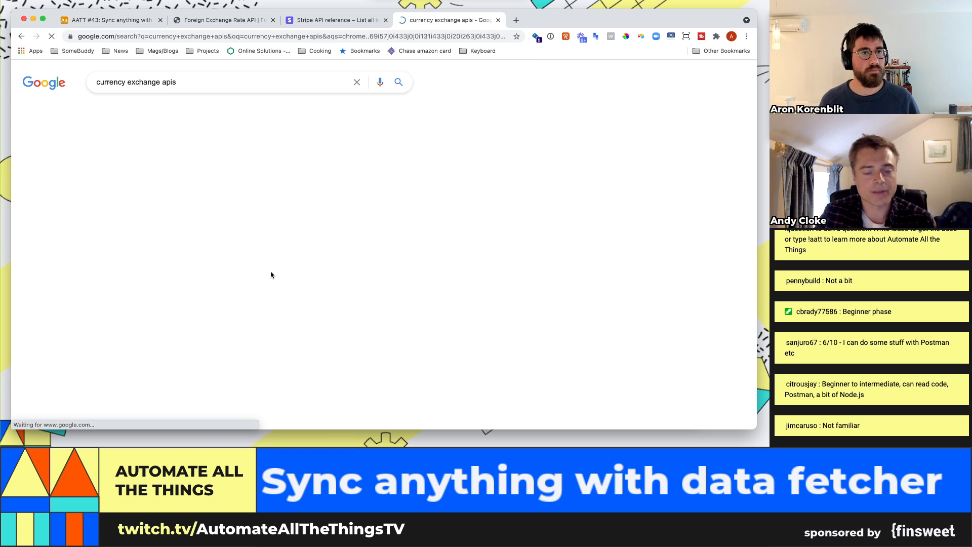
{"action": "scroll", "coordinate": [284, 327], "scroll_direction": "down", "scroll_amount": 2}
{"action": "scroll", "coordinate": [284, 327], "scroll_direction": "down", "scroll_amount": 3}
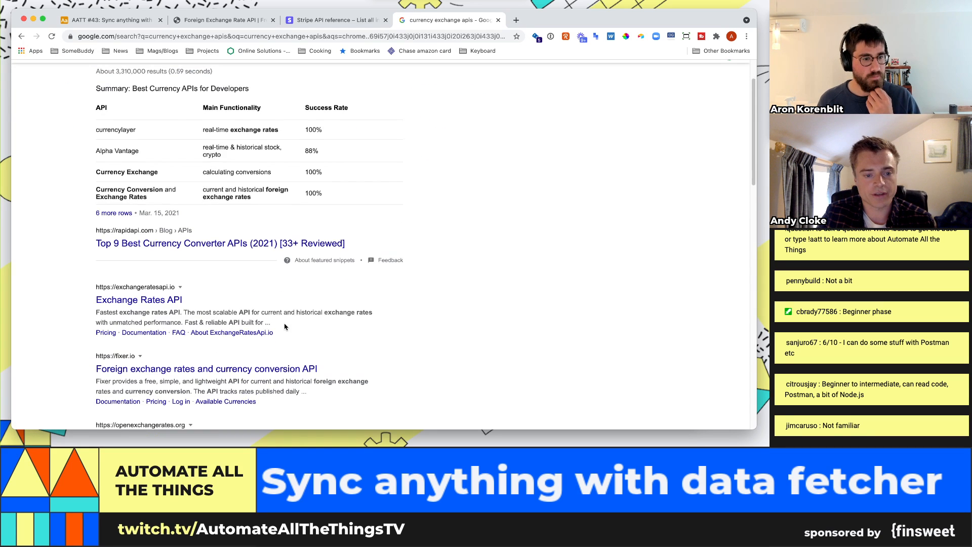
{"action": "scroll", "coordinate": [284, 325], "scroll_direction": "down", "scroll_amount": 7}
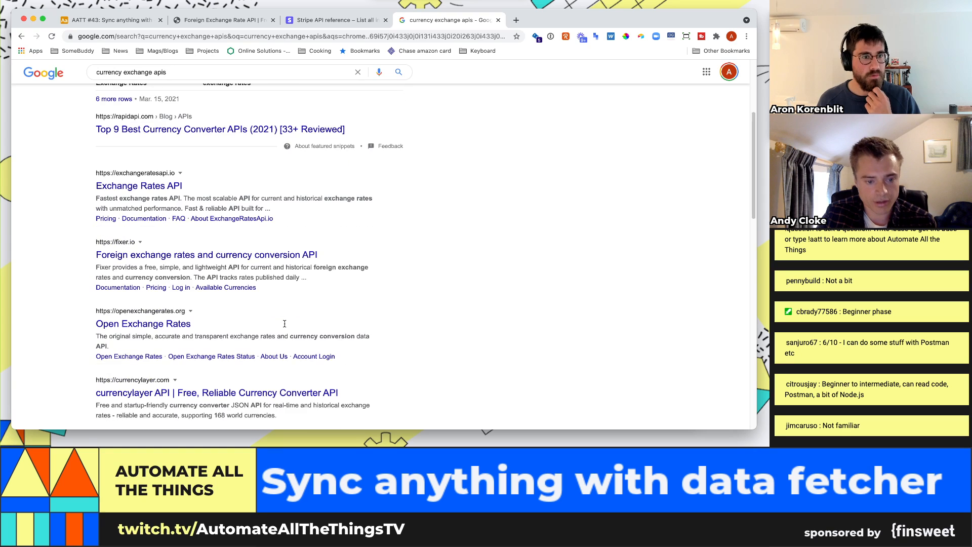
{"action": "scroll", "coordinate": [285, 327], "scroll_direction": "down", "scroll_amount": 4}
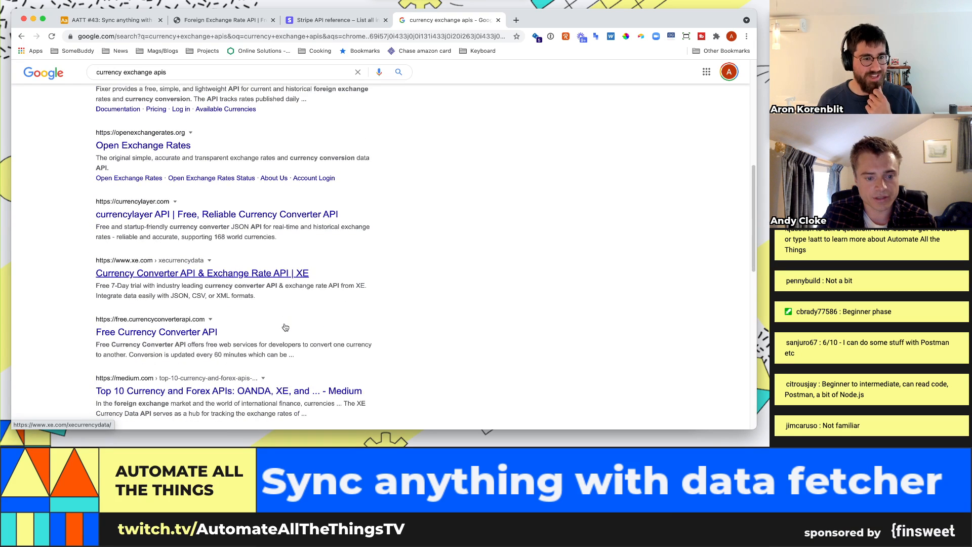
{"action": "scroll", "coordinate": [284, 326], "scroll_direction": "up", "scroll_amount": 8}
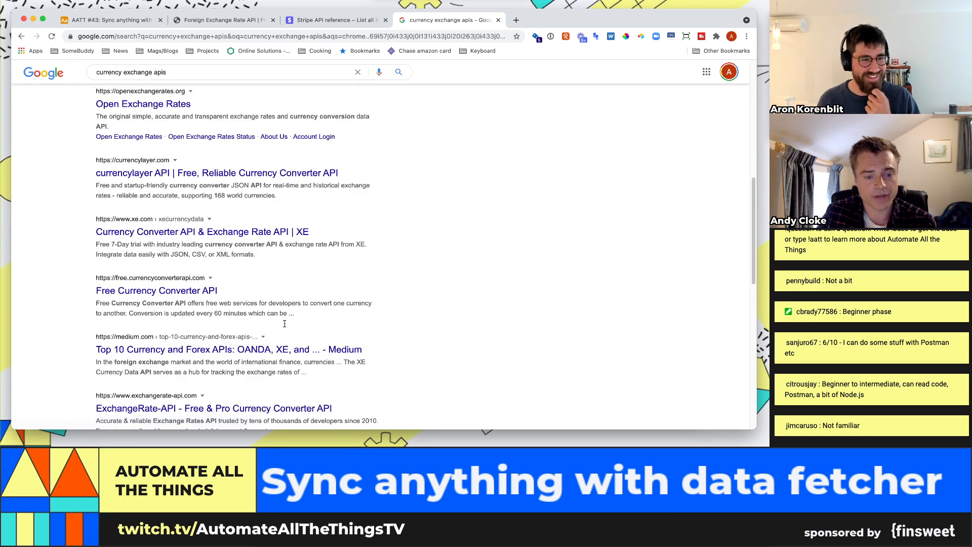
{"action": "scroll", "coordinate": [285, 326], "scroll_direction": "up", "scroll_amount": 1}
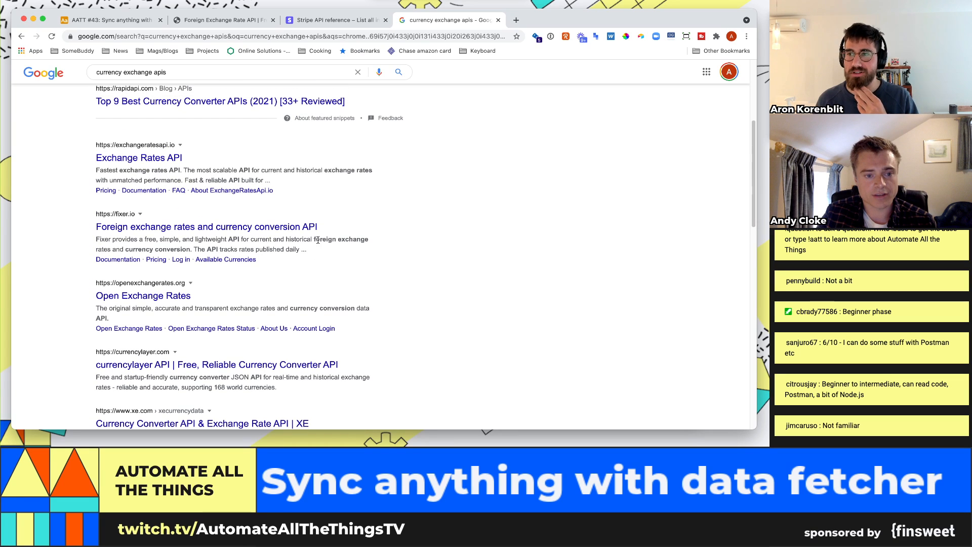
Step: Switch to the already open Rates API site and share its address, ratesapi.io, in the stream chat
{"action": "left_click", "coordinate": [223, 20]}
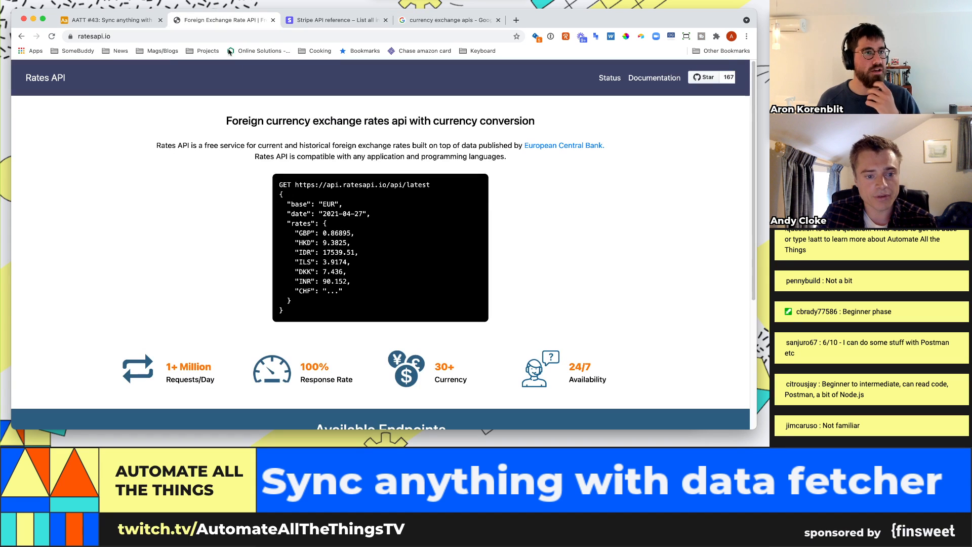
{"action": "left_click", "coordinate": [101, 36]}
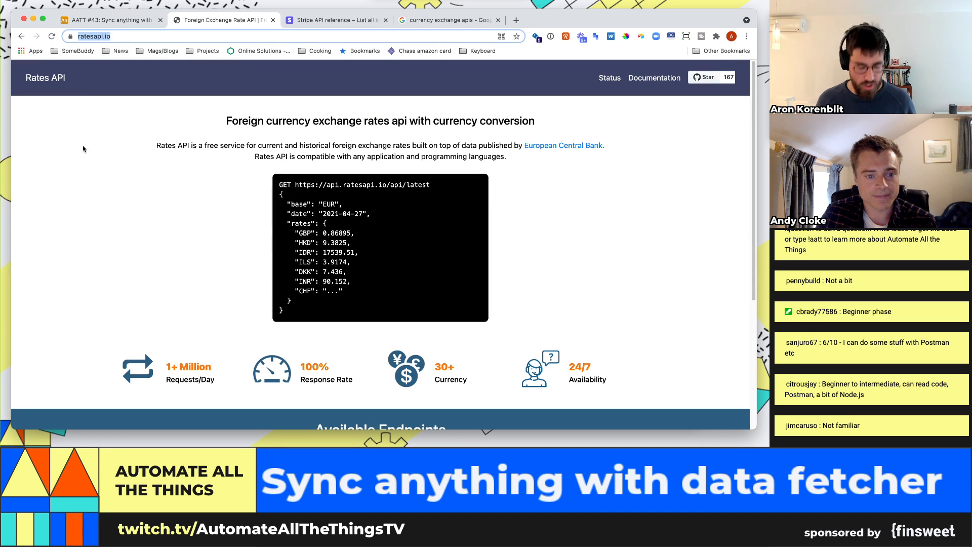
{"action": "key", "text": "super+Tab"}
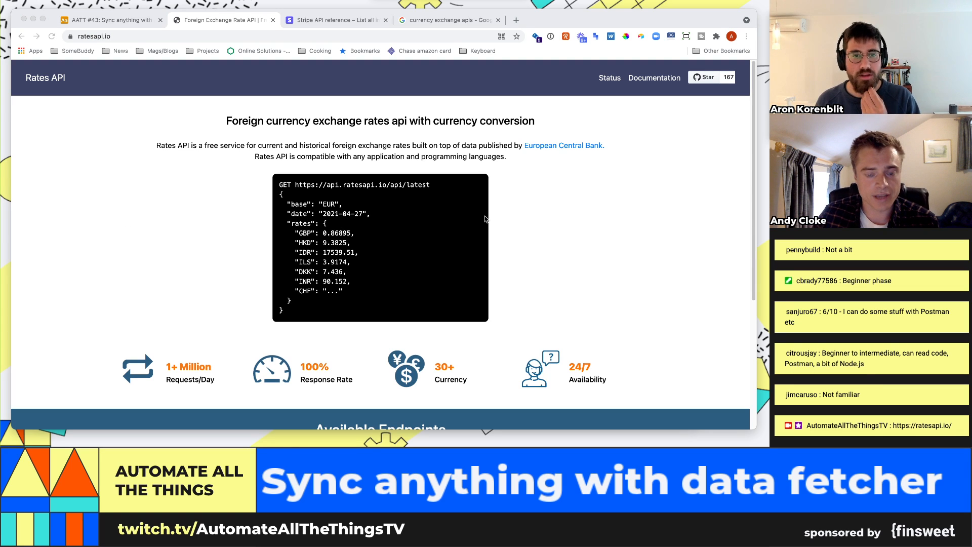
{"action": "key", "text": "super+Tab"}
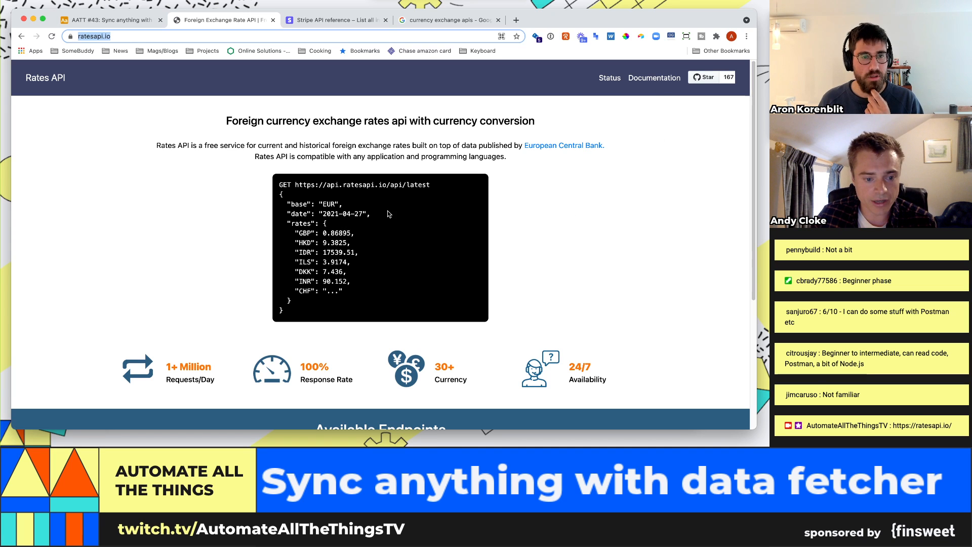
Step: Look over the sample request and JSON response for the latest rates on the Rates API home page
{"action": "scroll", "coordinate": [513, 173], "scroll_direction": "down", "scroll_amount": 1}
{"action": "scroll", "coordinate": [538, 155], "scroll_direction": "down", "scroll_amount": 1}
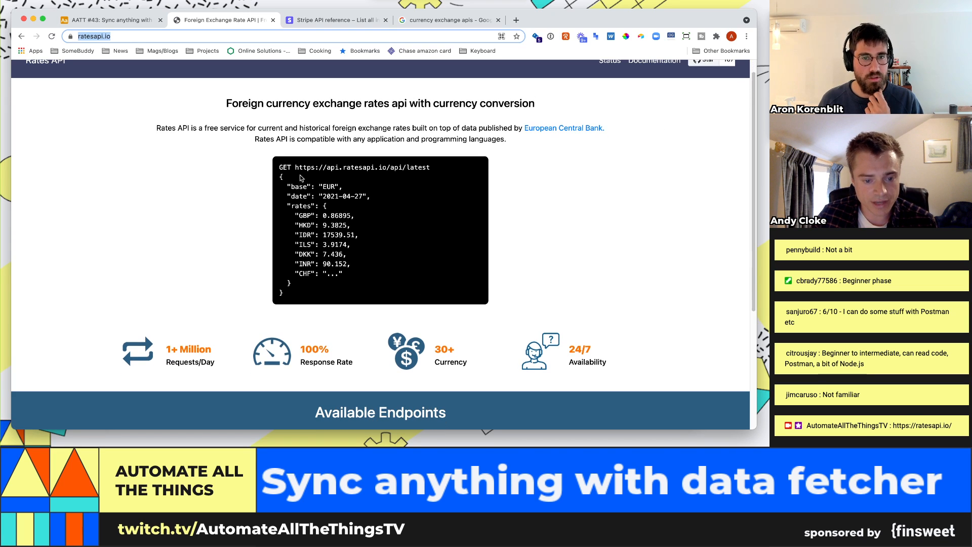
{"action": "scroll", "coordinate": [646, 178], "scroll_direction": "up", "scroll_amount": 1}
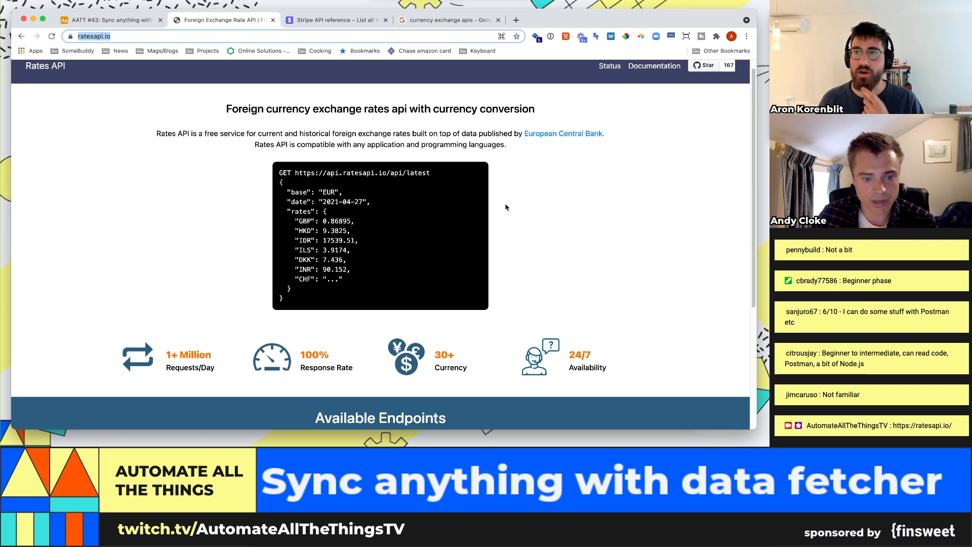
{"action": "scroll", "coordinate": [505, 207], "scroll_direction": "up", "scroll_amount": 1}
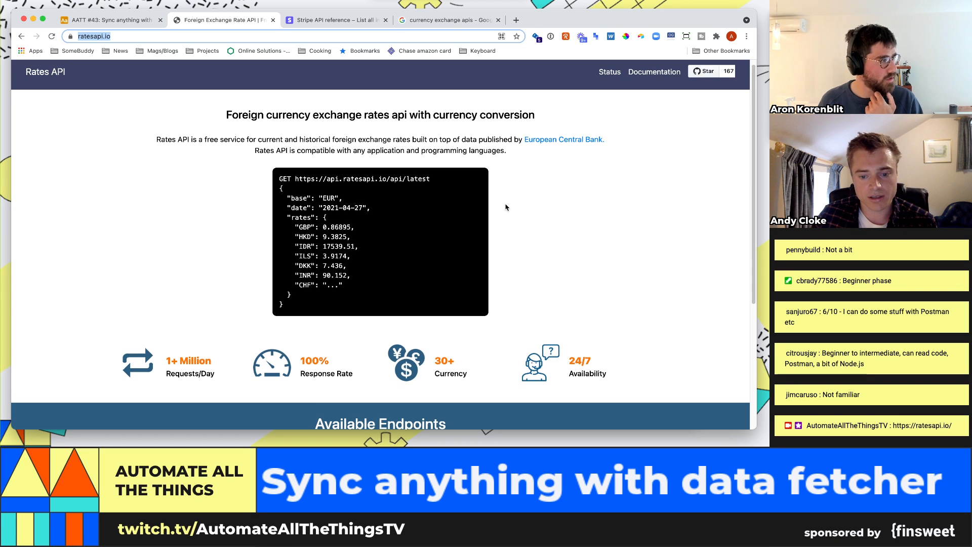
{"action": "scroll", "coordinate": [608, 126], "scroll_direction": "up", "scroll_amount": 1}
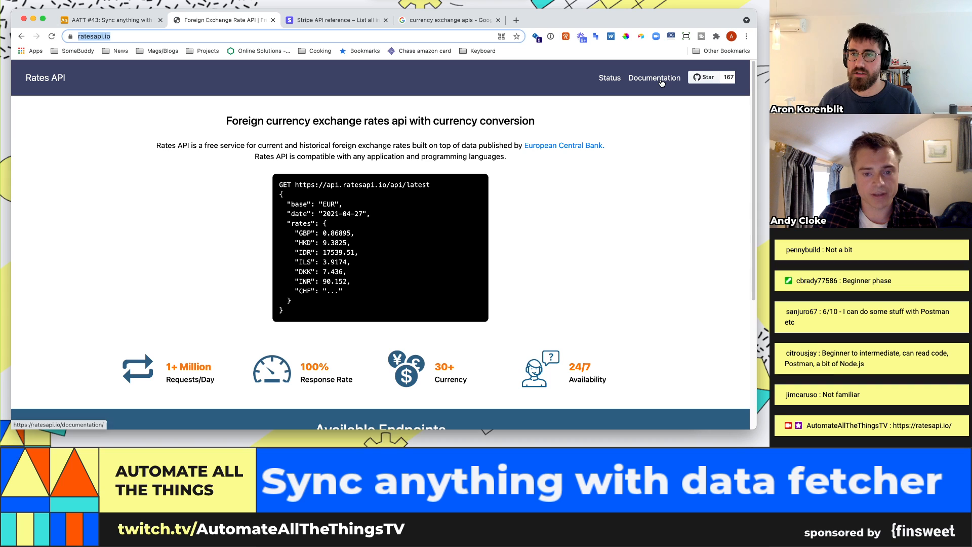
Step: Open the Rates API documentation and review the endpoints for latest data and past conversion rates
{"action": "left_click", "coordinate": [662, 84]}
{"action": "left_click", "coordinate": [662, 83]}
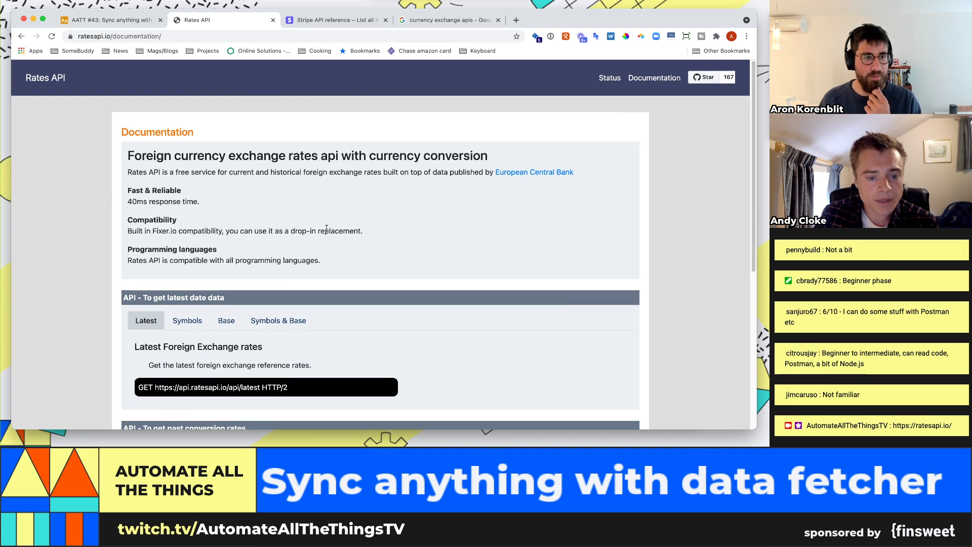
{"action": "scroll", "coordinate": [327, 228], "scroll_direction": "down", "scroll_amount": 1}
{"action": "scroll", "coordinate": [328, 231], "scroll_direction": "down", "scroll_amount": 4}
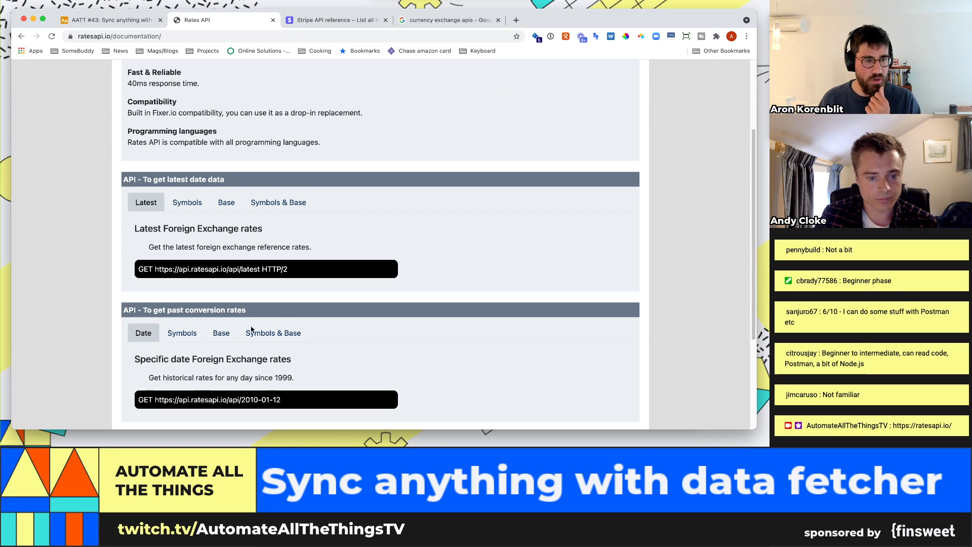
{"action": "scroll", "coordinate": [181, 281], "scroll_direction": "down", "scroll_amount": 1}
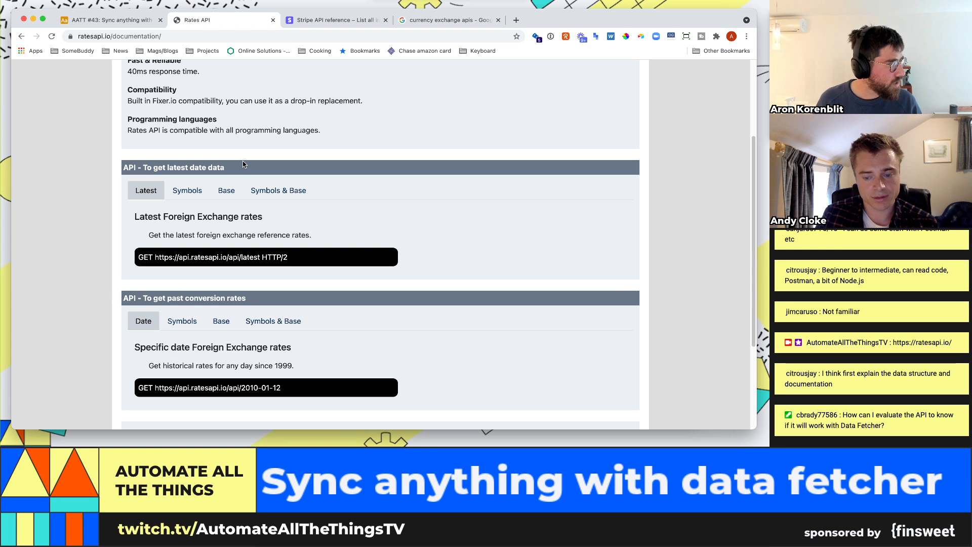
{"action": "scroll", "coordinate": [243, 164], "scroll_direction": "down", "scroll_amount": 1}
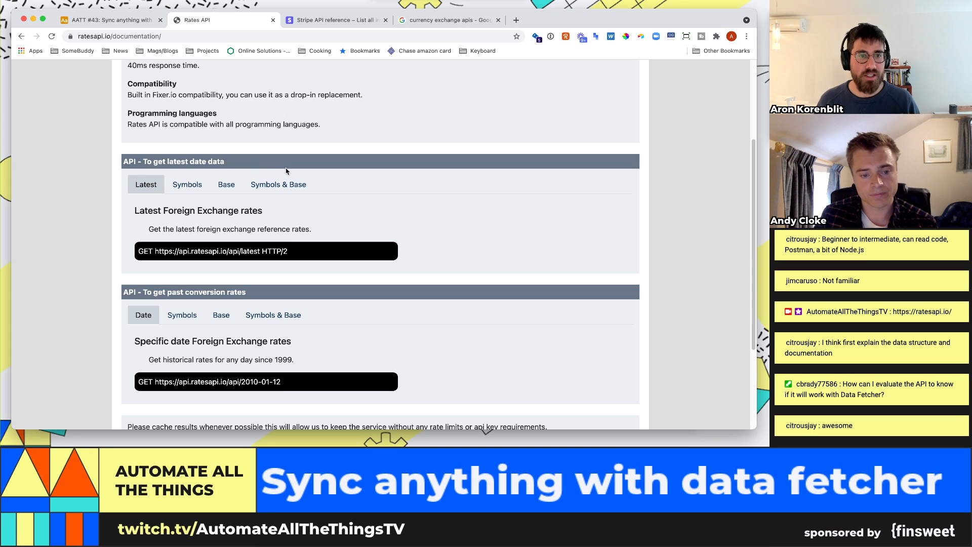
{"action": "scroll", "coordinate": [286, 172], "scroll_direction": "down", "scroll_amount": 1}
{"action": "scroll", "coordinate": [286, 173], "scroll_direction": "down", "scroll_amount": 1}
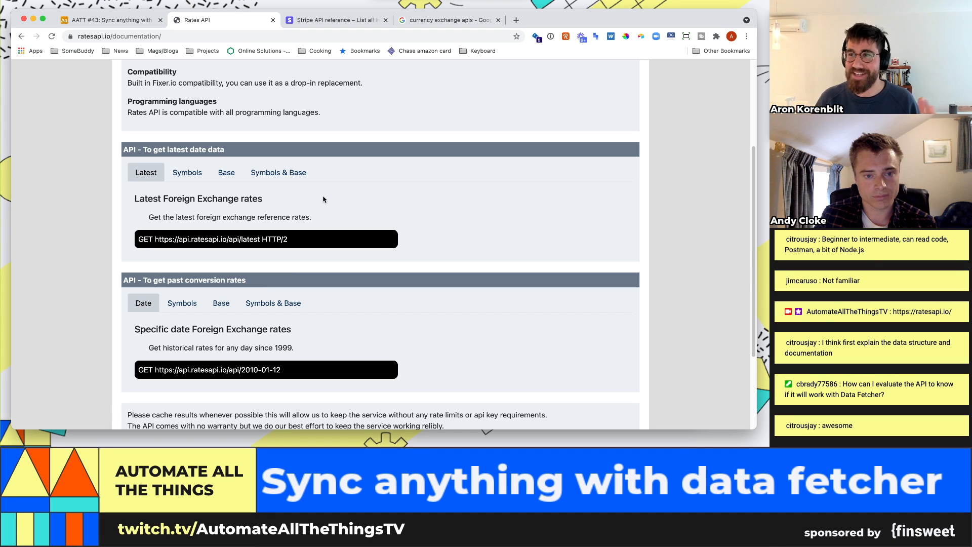
{"action": "scroll", "coordinate": [323, 199], "scroll_direction": "down", "scroll_amount": 3}
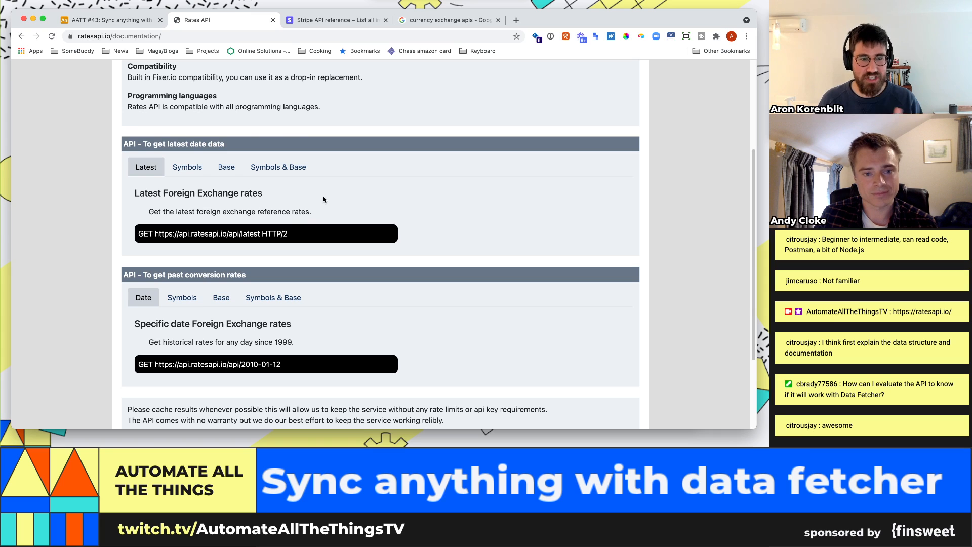
{"action": "scroll", "coordinate": [323, 199], "scroll_direction": "down", "scroll_amount": 1}
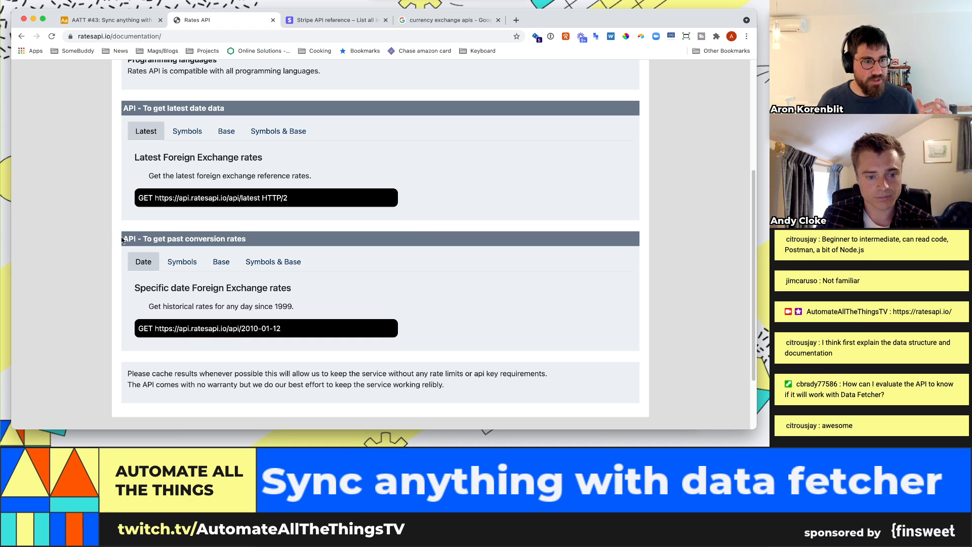
Step: Examine the request for past conversion rates in the documentation: its GET method, its address and the date at its end
{"action": "left_click_drag", "start_coordinate": [122, 239], "coordinate": [260, 242]}
{"action": "left_click", "coordinate": [260, 242]}
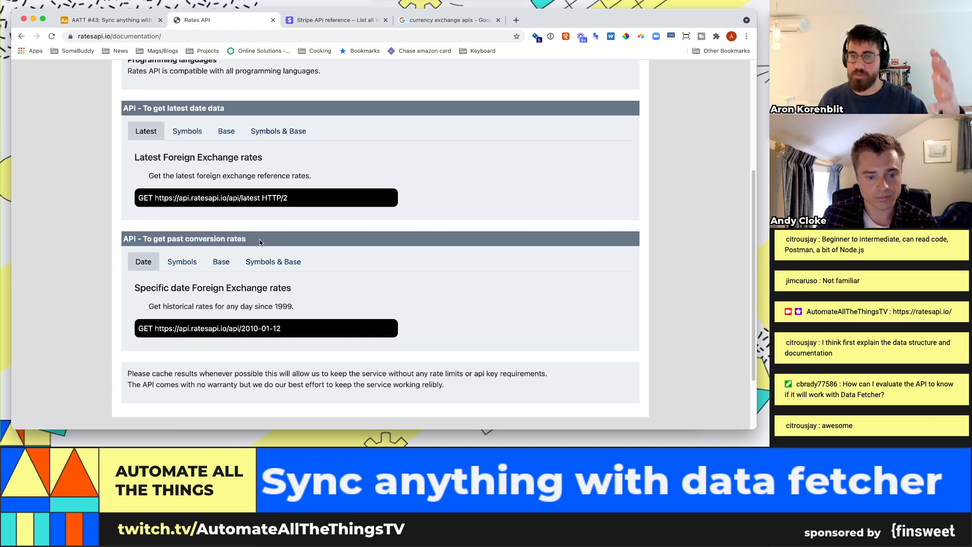
{"action": "scroll", "coordinate": [261, 243], "scroll_direction": "down", "scroll_amount": 1}
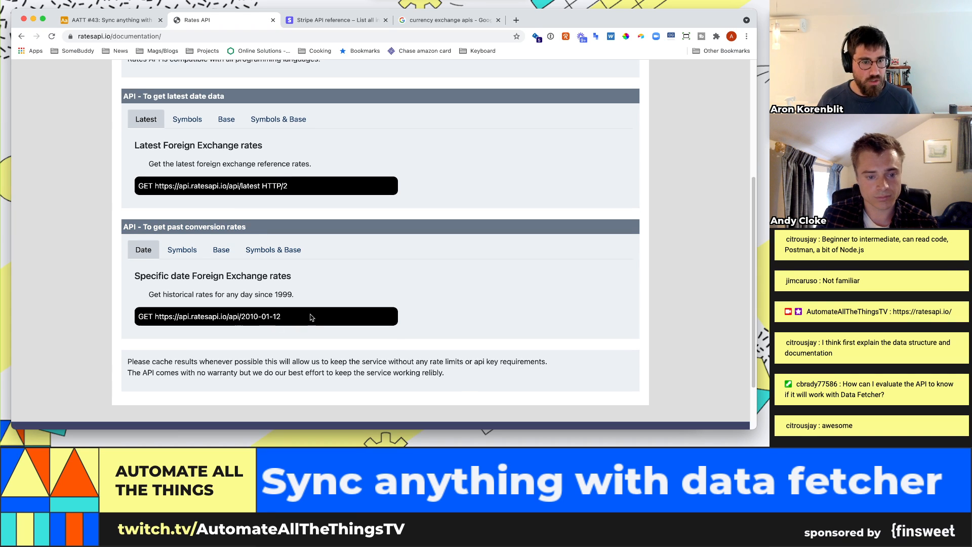
{"action": "left_click_drag", "start_coordinate": [311, 318], "coordinate": [138, 319]}
{"action": "left_click", "coordinate": [142, 328]}
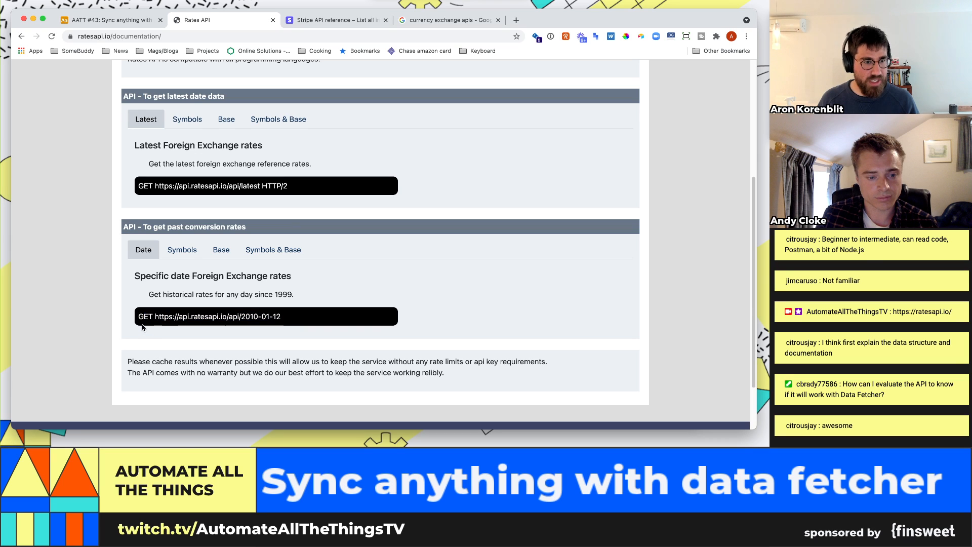
{"action": "double_click", "coordinate": [141, 324]}
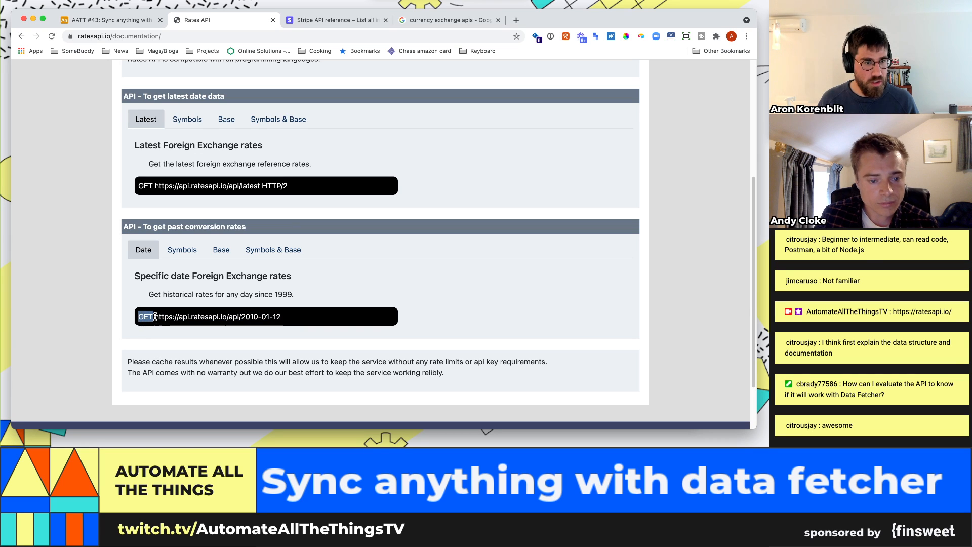
{"action": "left_click_drag", "start_coordinate": [155, 317], "coordinate": [289, 314]}
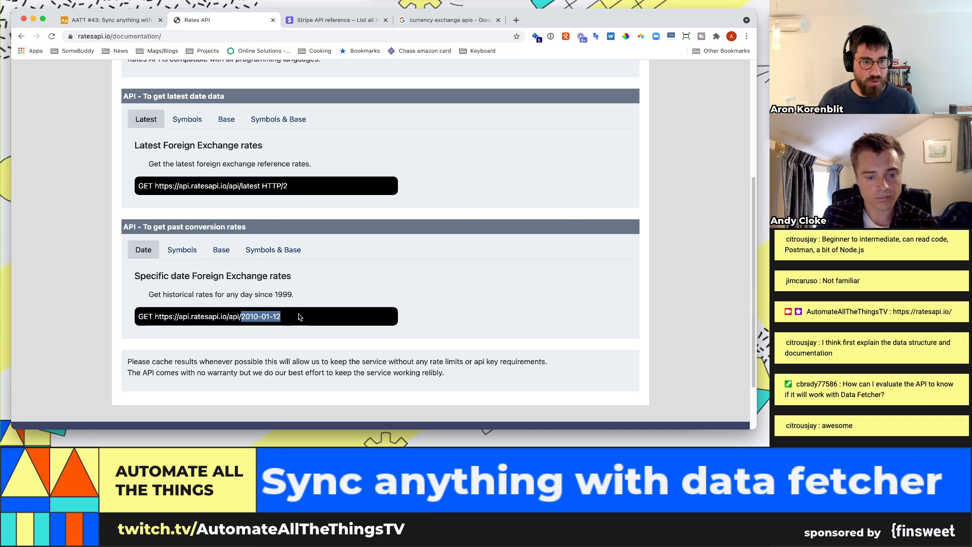
{"action": "scroll", "coordinate": [299, 317], "scroll_direction": "down", "scroll_amount": 1}
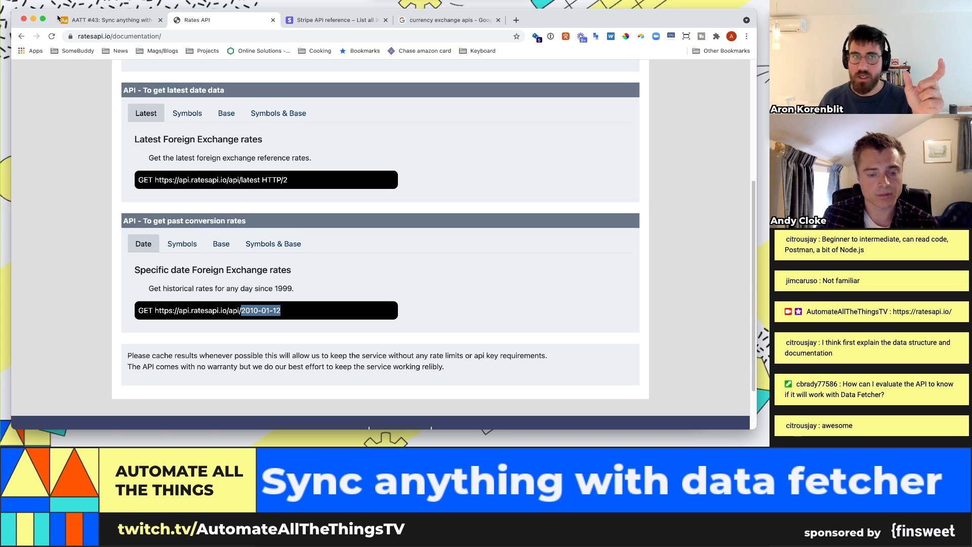
Step: Switch to the Airtable base and check the formula of the Formatted Date field in the Transactions table, leaving it unedited
{"action": "key", "text": "ctrl+shift+Tab"}
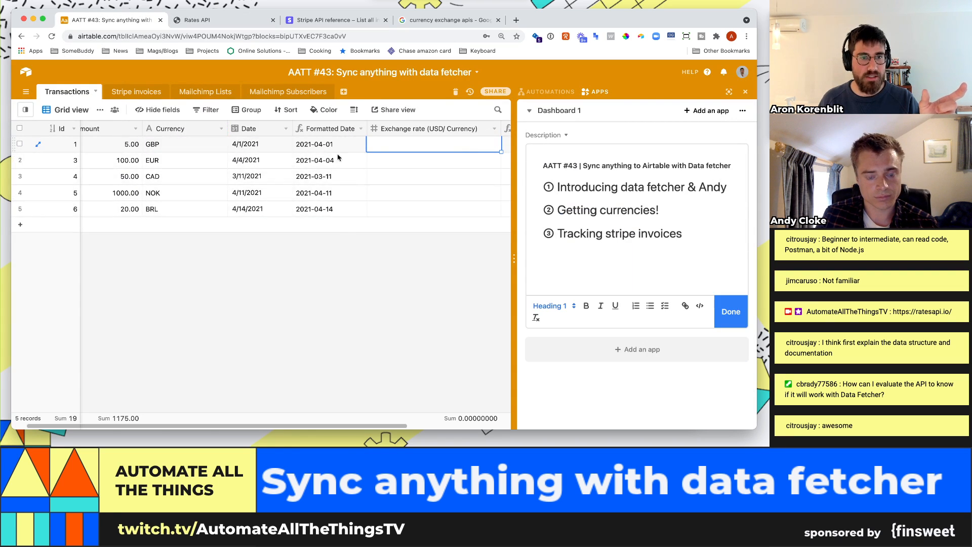
{"action": "left_click", "coordinate": [360, 128]}
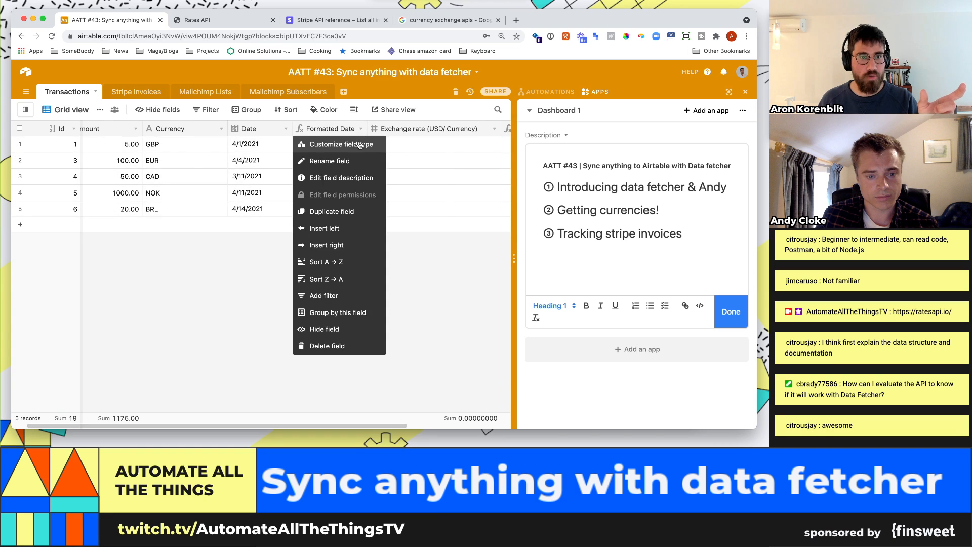
{"action": "left_click", "coordinate": [359, 145]}
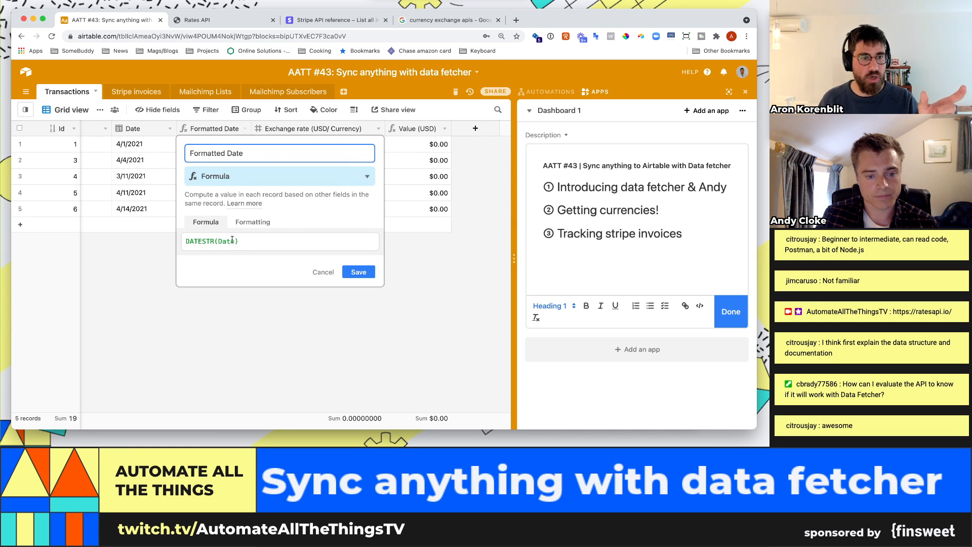
{"action": "left_click", "coordinate": [250, 323]}
Step: Return to the Rates API documentation and compare the Symbols and Date variants of the past conversion rates request
{"action": "left_click", "coordinate": [212, 19]}
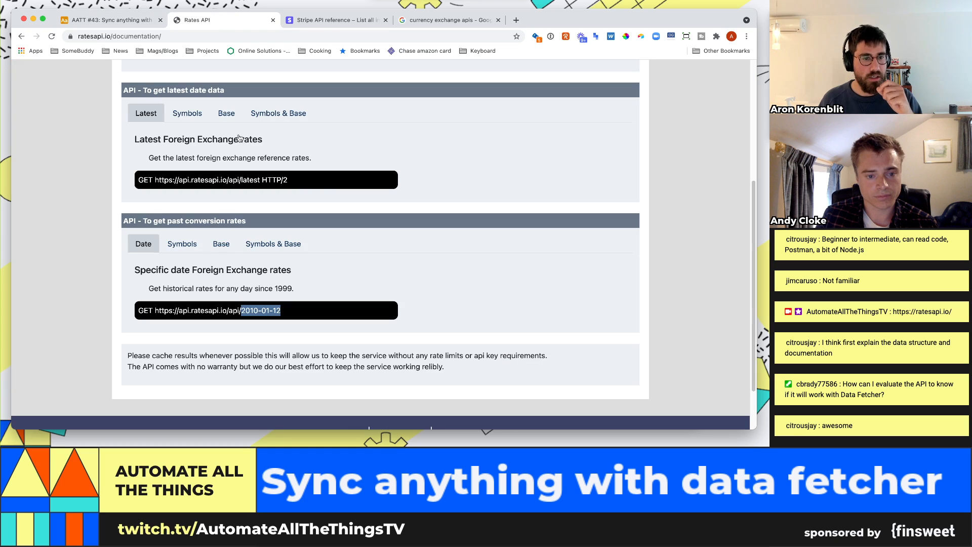
{"action": "left_click", "coordinate": [189, 243]}
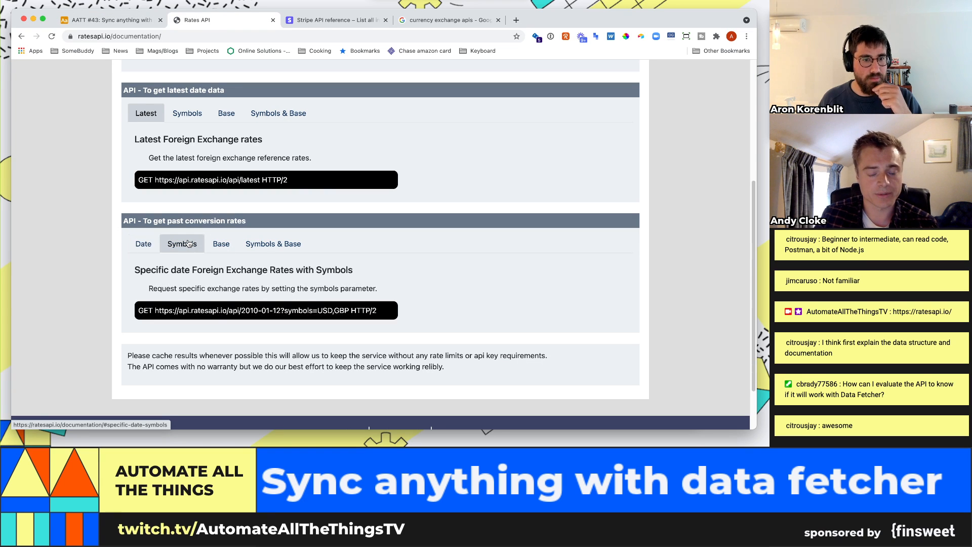
{"action": "left_click", "coordinate": [144, 243]}
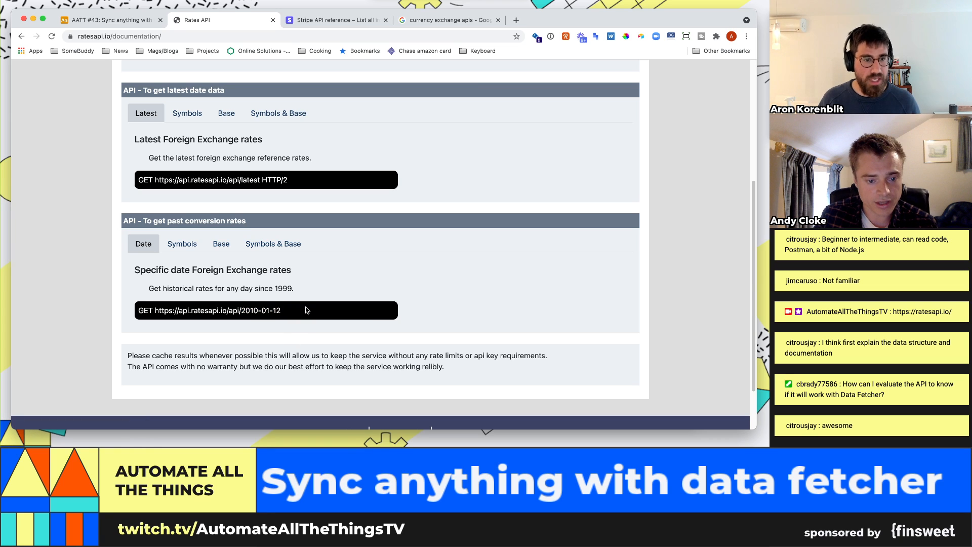
{"action": "triple_click", "coordinate": [307, 310]}
{"action": "key", "text": "super+c"}
{"action": "key", "text": "super+t"}
{"action": "key", "text": "super+v"}
{"action": "key", "text": "Return"}
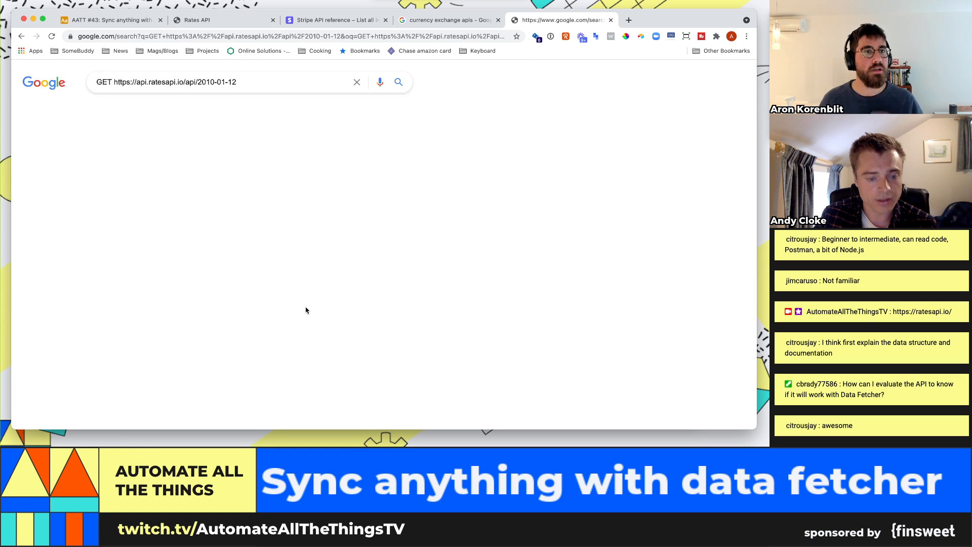
{"action": "left_click", "coordinate": [235, 36]}
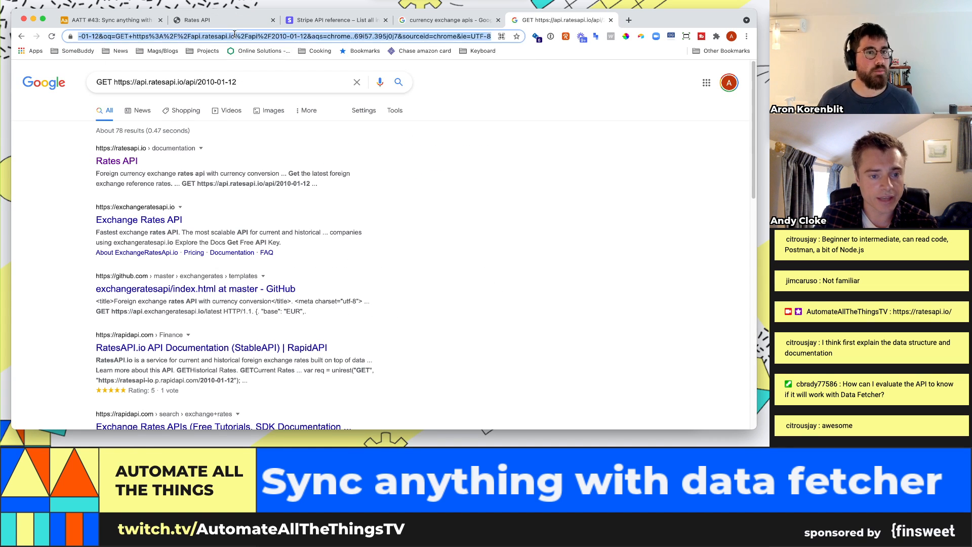
{"action": "key", "text": "super+v"}
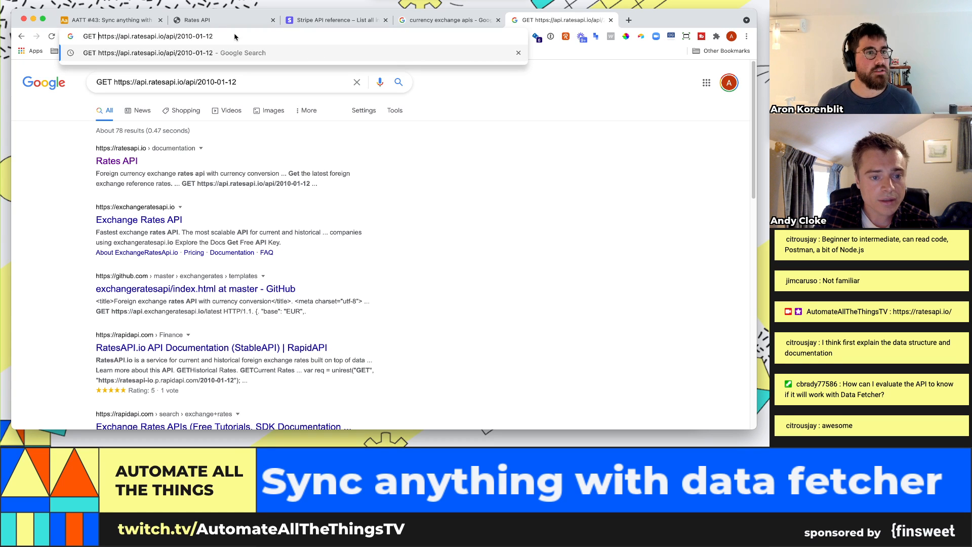
{"action": "key", "text": "BackSpace"}
{"action": "key", "text": "BackSpace"}
{"action": "key", "text": "BackSpace"}
{"action": "key", "text": "BackSpace"}
{"action": "key", "text": "Return"}
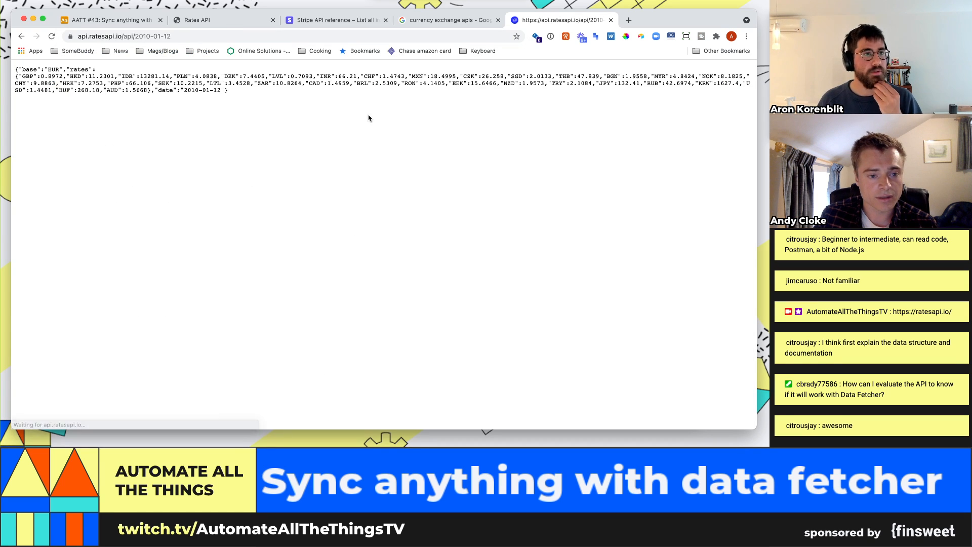
Step: Examine the JSON response at a larger zoom: the base currency, the GBP rate and the full list of rates
{"action": "double_click", "coordinate": [53, 68]}
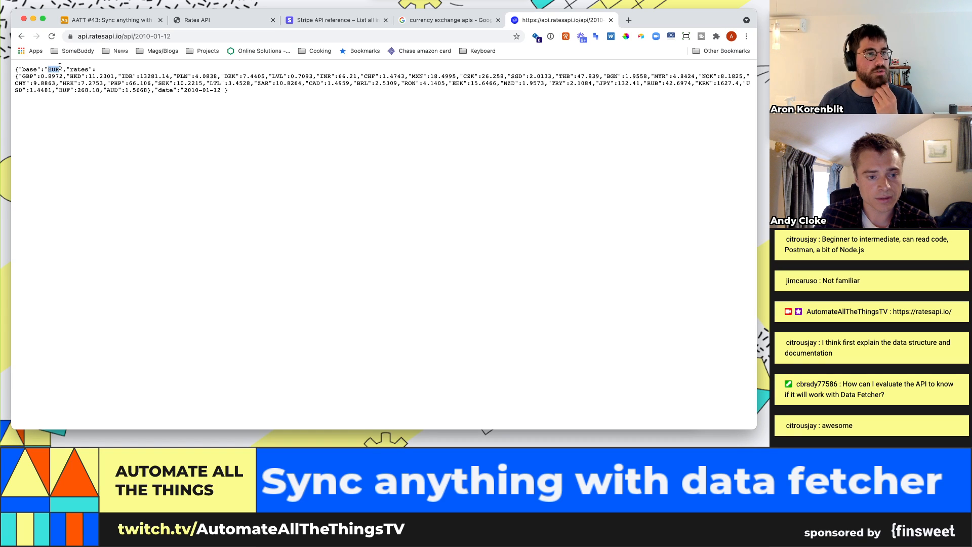
{"action": "left_click_drag", "start_coordinate": [33, 76], "coordinate": [20, 76]}
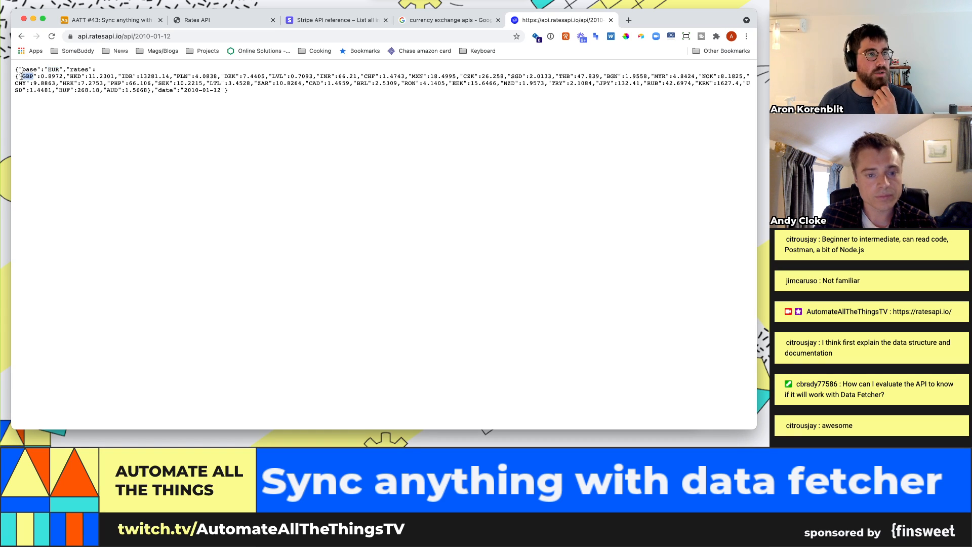
{"action": "left_click", "coordinate": [50, 76]}
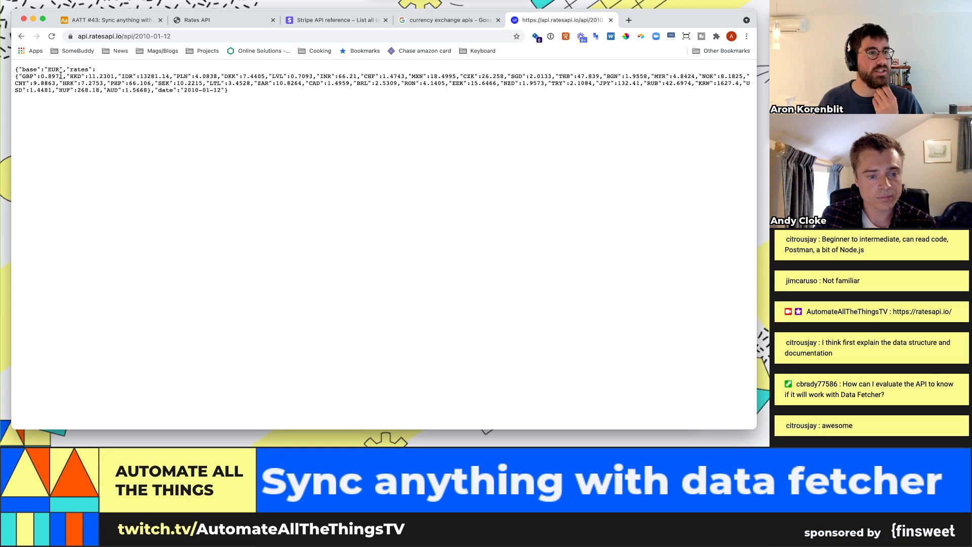
{"action": "left_click_drag", "start_coordinate": [62, 76], "coordinate": [47, 76]}
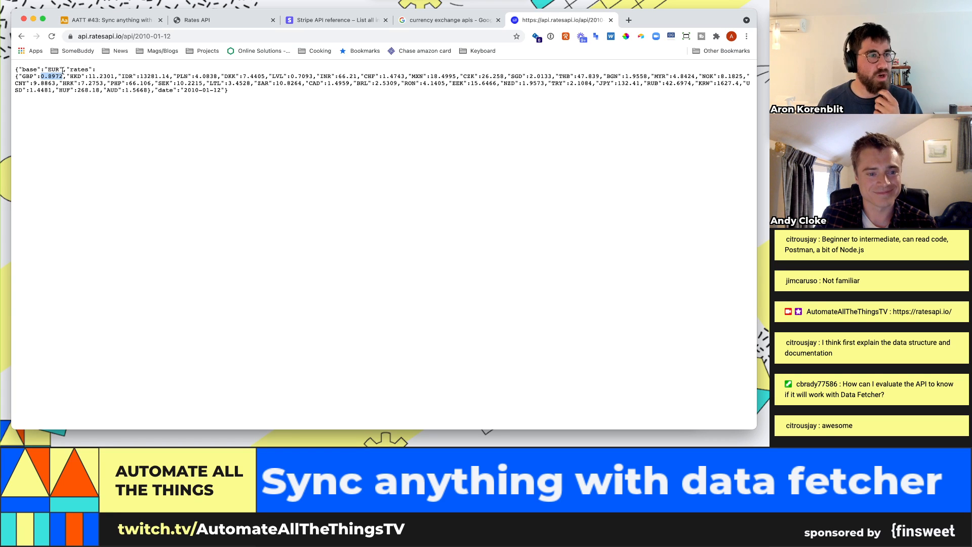
{"action": "left_click_drag", "start_coordinate": [62, 70], "coordinate": [49, 69]}
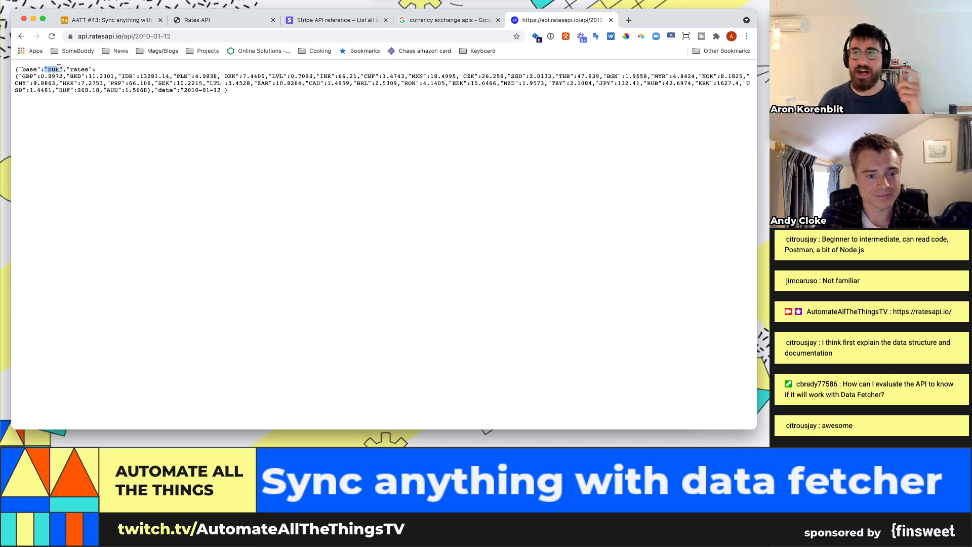
{"action": "left_click", "coordinate": [59, 67]}
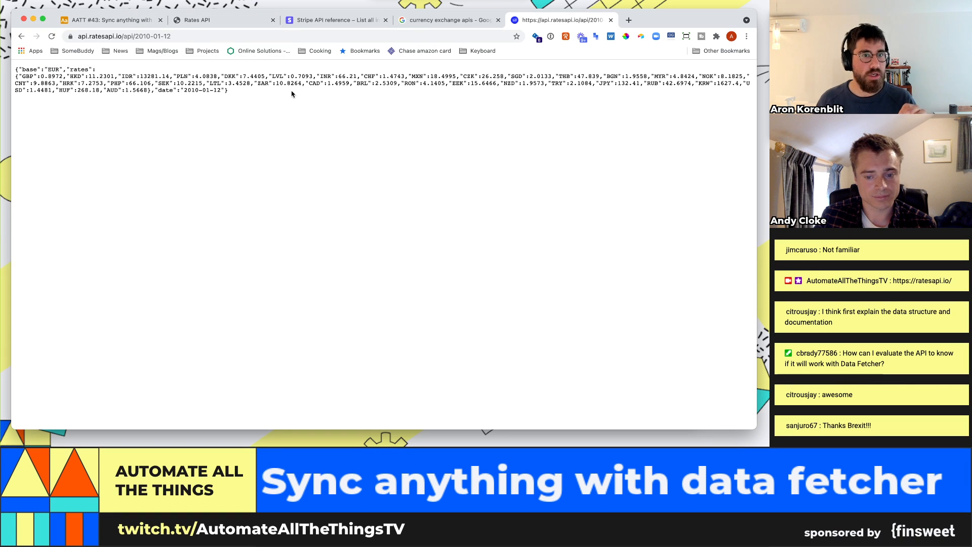
{"action": "left_click_drag", "start_coordinate": [267, 98], "coordinate": [18, 76]}
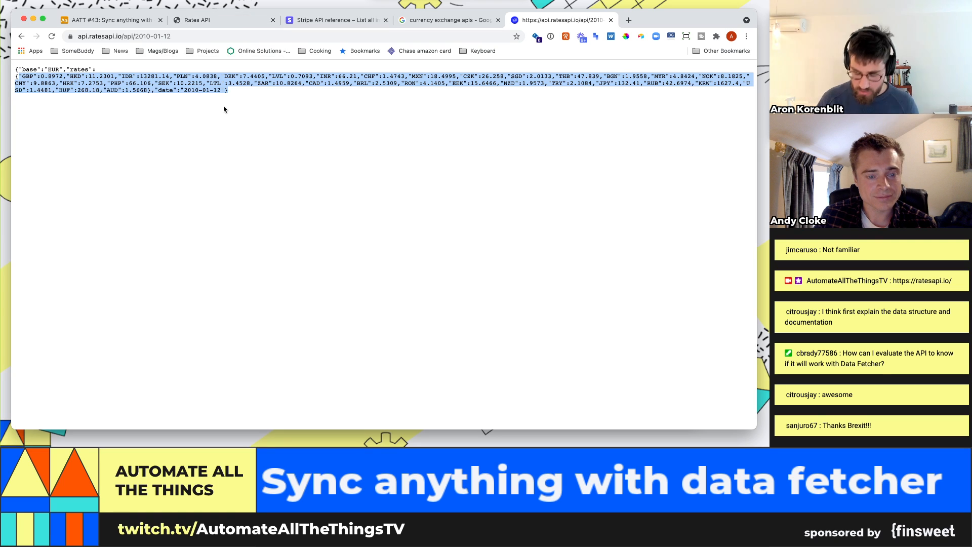
{"action": "key", "text": "super+equal"}
{"action": "key", "text": "super+equal"}
{"action": "key", "text": "super+equal"}
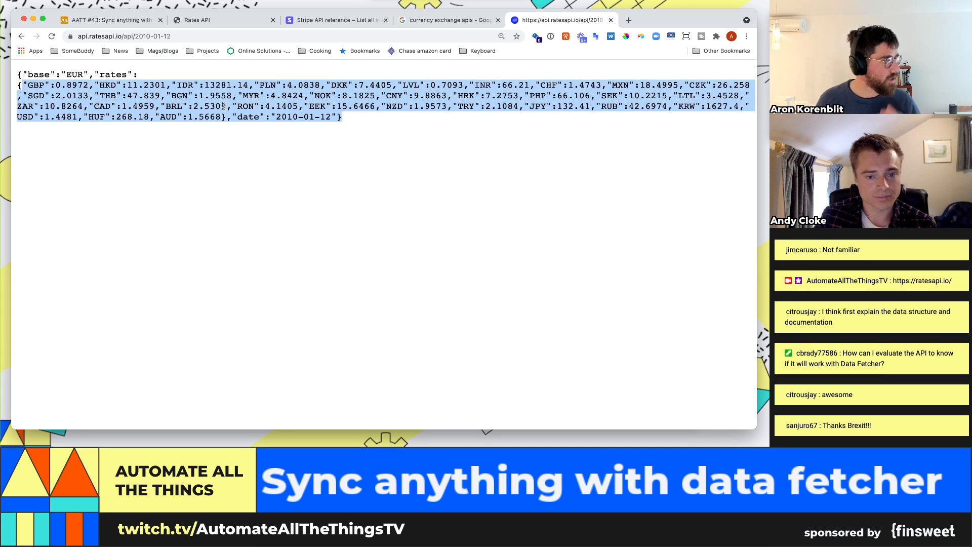
{"action": "left_click", "coordinate": [180, 172]}
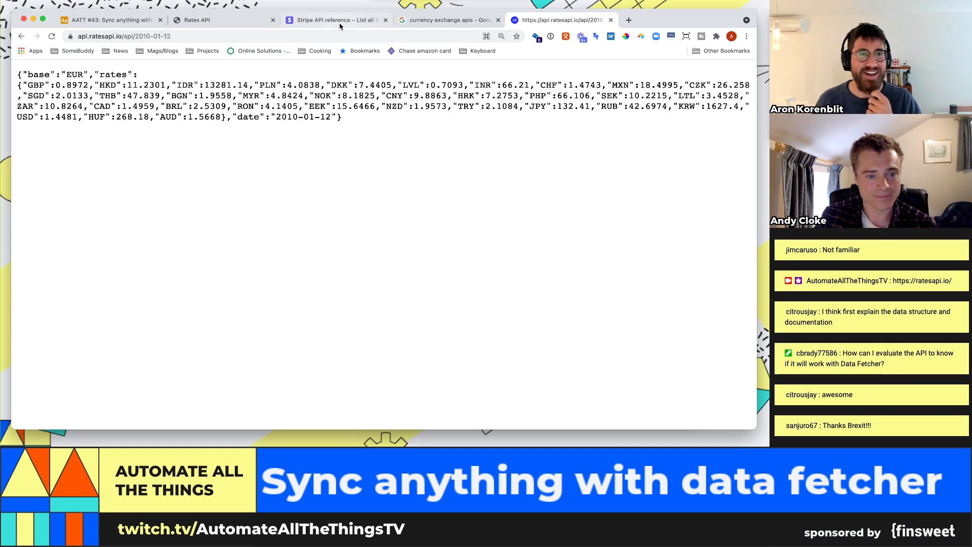
{"action": "left_click", "coordinate": [443, 20]}
{"action": "left_click", "coordinate": [197, 20]}
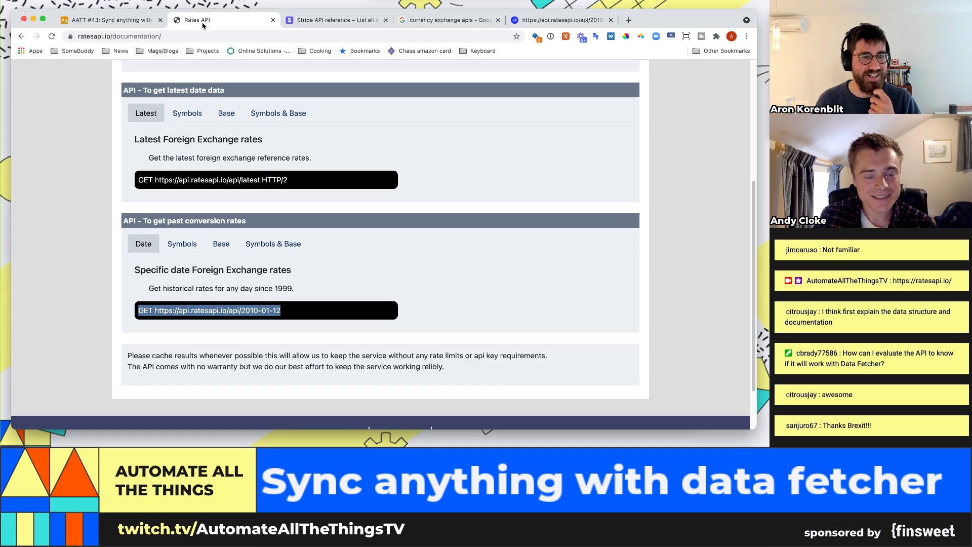
{"action": "left_click", "coordinate": [217, 246]}
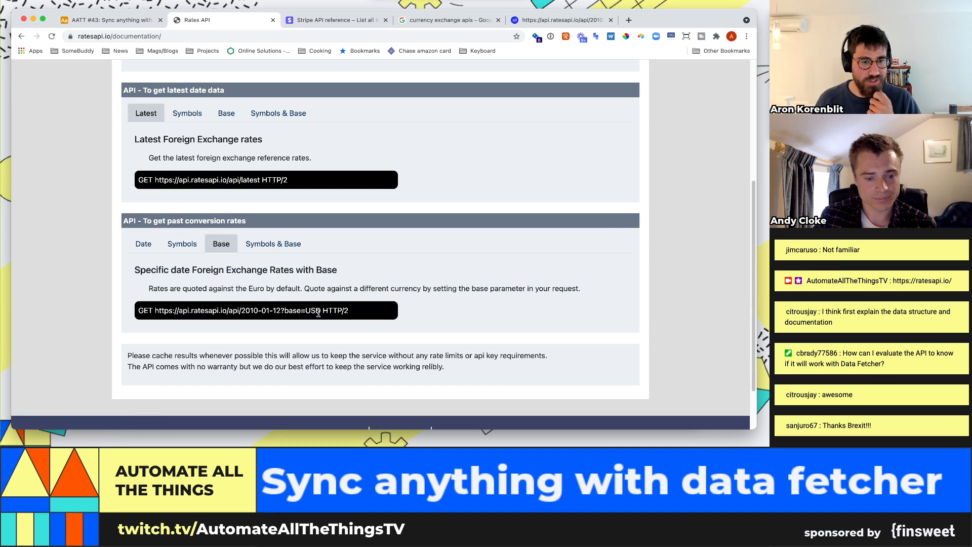
{"action": "left_click_drag", "start_coordinate": [321, 311], "coordinate": [287, 309]}
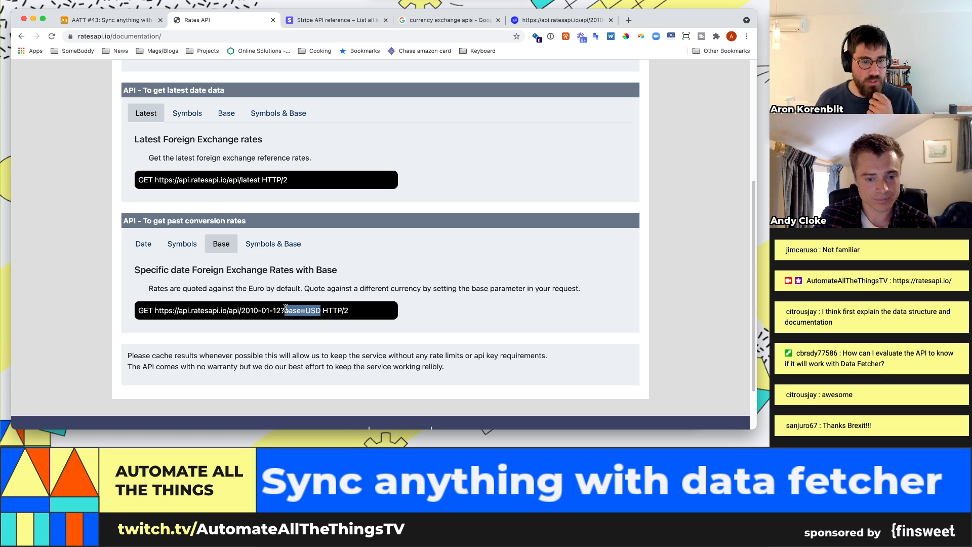
{"action": "left_click_drag", "start_coordinate": [242, 311], "coordinate": [156, 307]}
{"action": "key", "text": "super+c"}
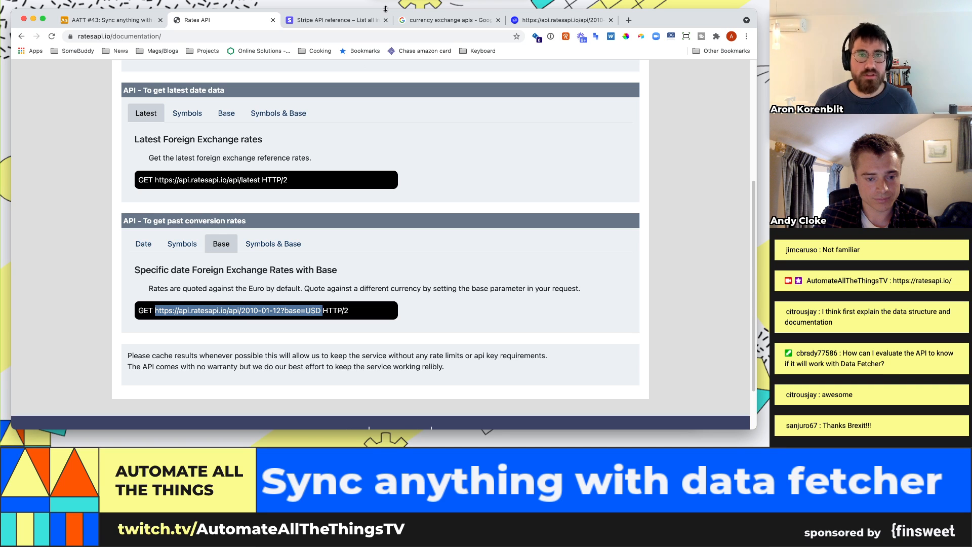
{"action": "left_click", "coordinate": [550, 21]}
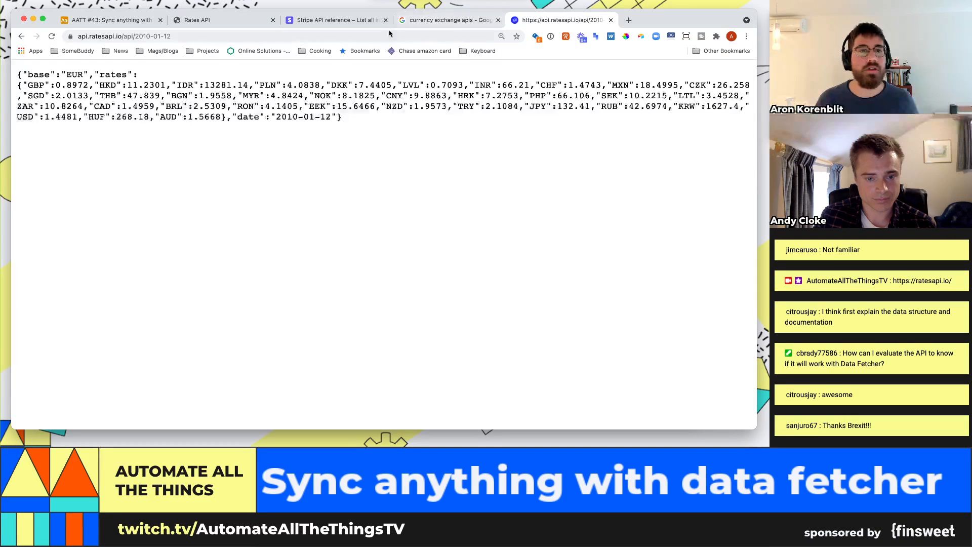
{"action": "left_click", "coordinate": [283, 36]}
{"action": "key", "text": "super+v"}
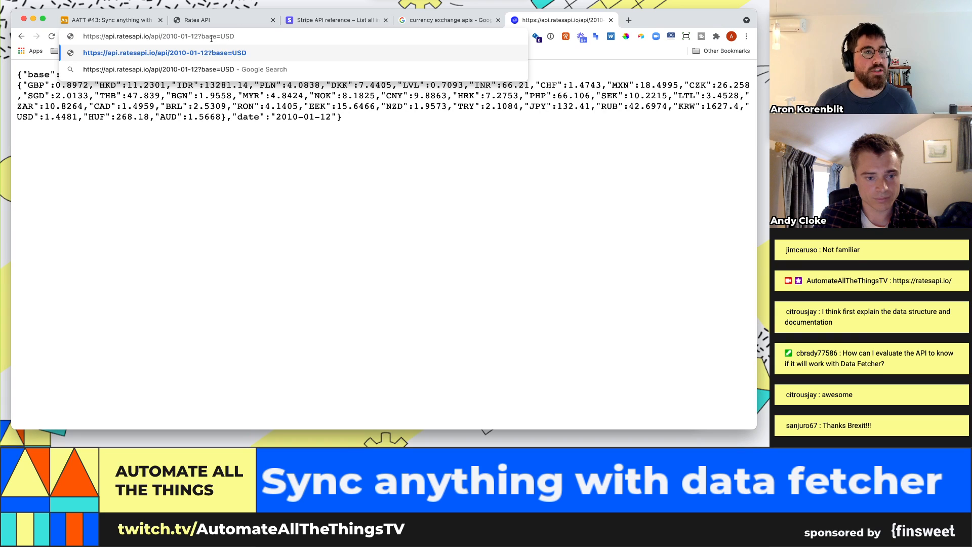
{"action": "key", "text": "Return"}
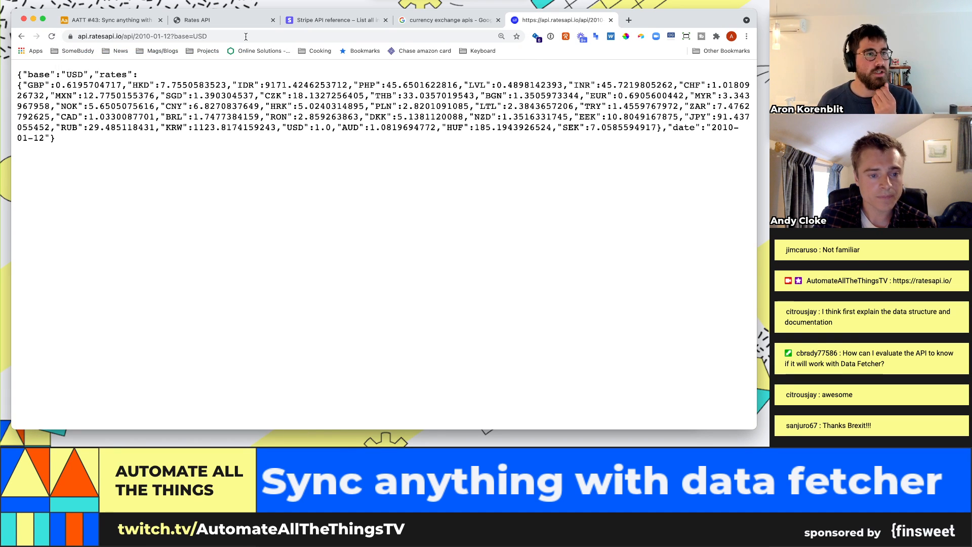
Step: Check the base currency and the GBP entry in the response against the Amount and Currency fields of the Airtable Transactions table
{"action": "mouse_move", "coordinate": [64, 85]}
{"action": "left_mouse_down"}
{"action": "mouse_move", "coordinate": [83, 84]}
{"action": "mouse_move", "coordinate": [68, 74]}
{"action": "left_mouse_up"}
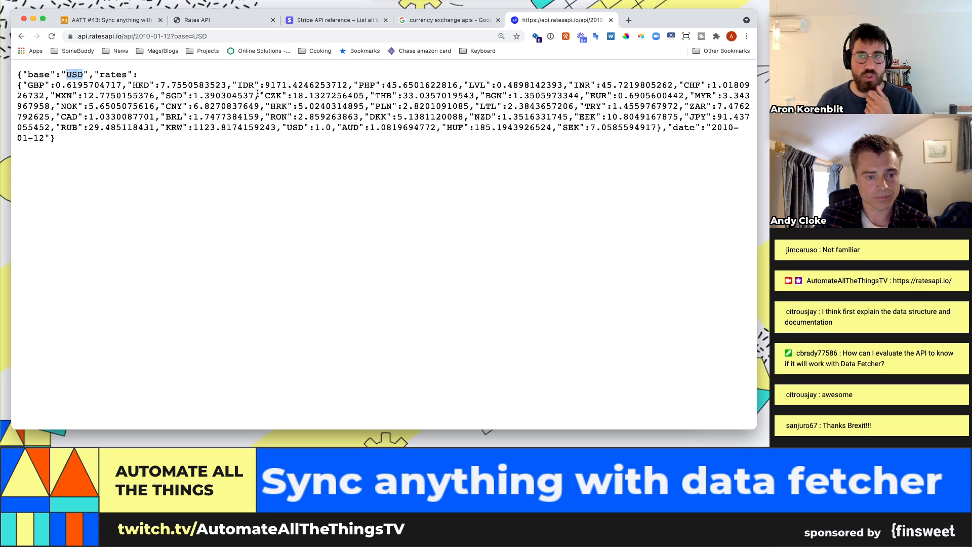
{"action": "double_click", "coordinate": [36, 84]}
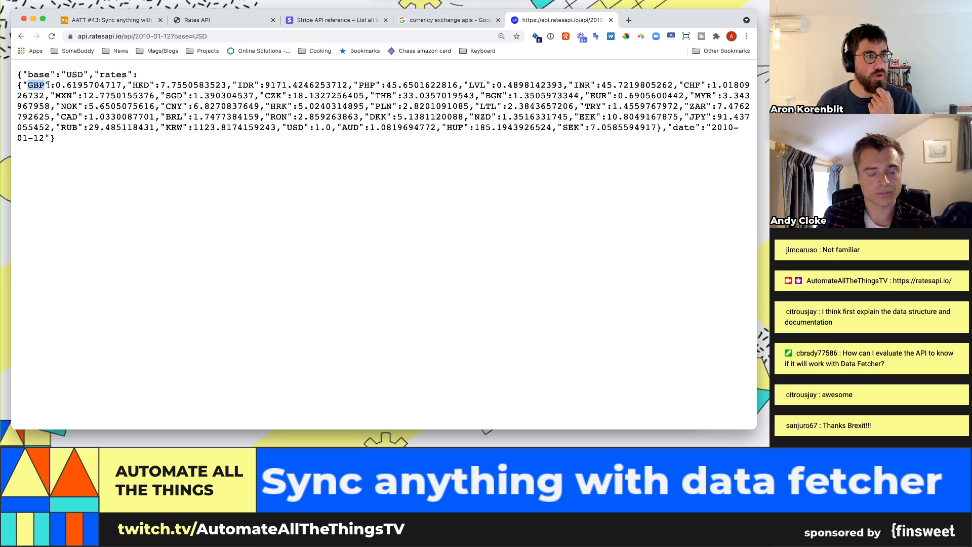
{"action": "left_click", "coordinate": [116, 20]}
{"action": "left_click", "coordinate": [185, 161]}
{"action": "key", "text": "super+Left"}
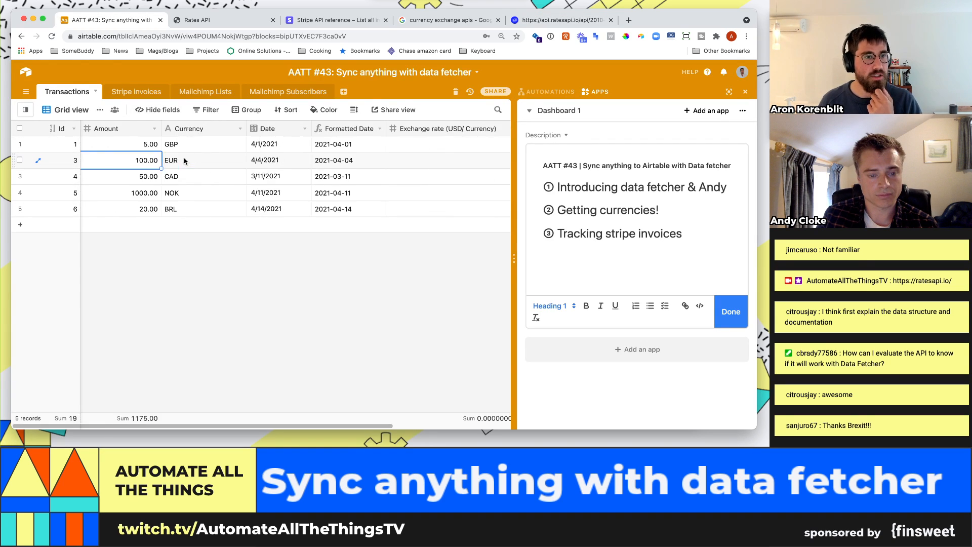
Step: Compare the Currency values of the Transactions records with the full list of rates in the USD-based API response
{"action": "left_click", "coordinate": [196, 146]}
{"action": "key", "text": "shift+super+Down"}
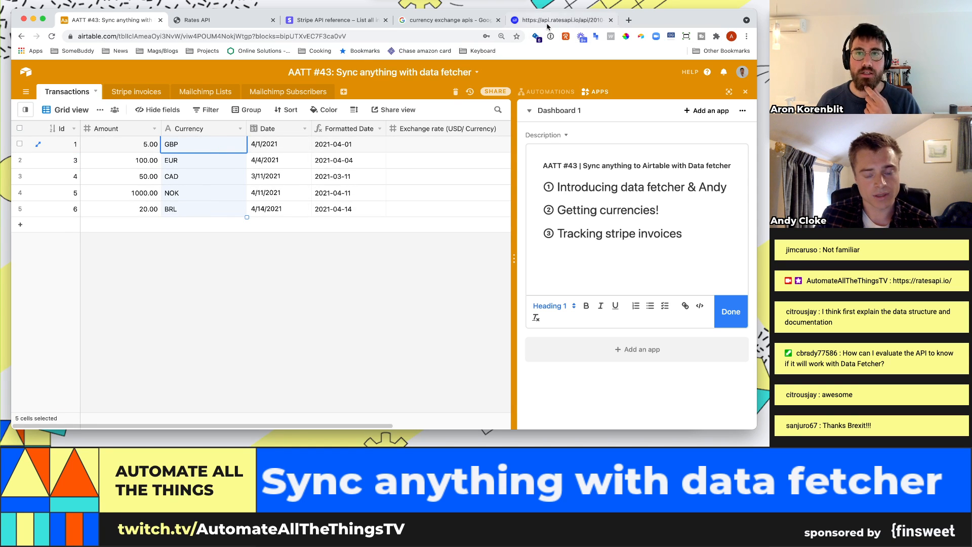
{"action": "left_click", "coordinate": [180, 178]}
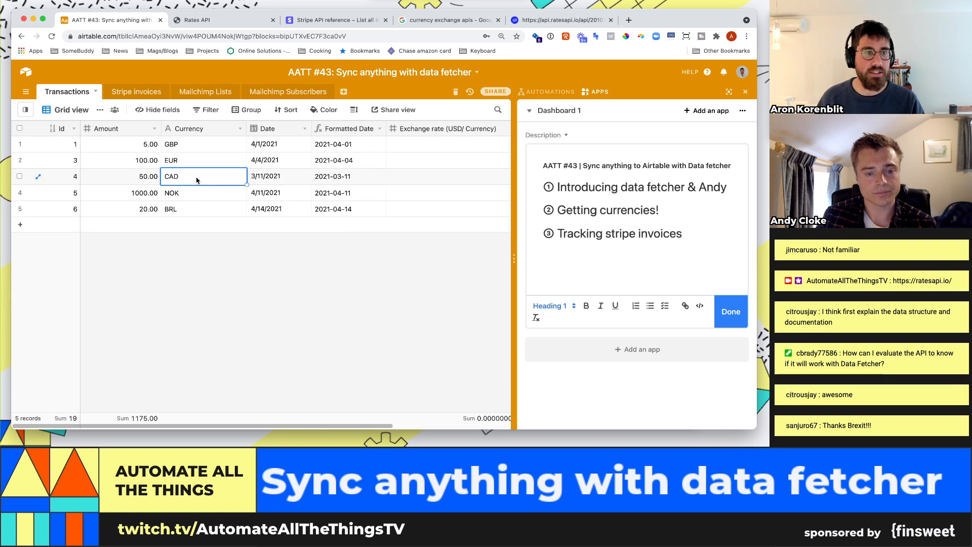
{"action": "left_click", "coordinate": [562, 19]}
{"action": "left_click_drag", "start_coordinate": [23, 85], "coordinate": [52, 138]}
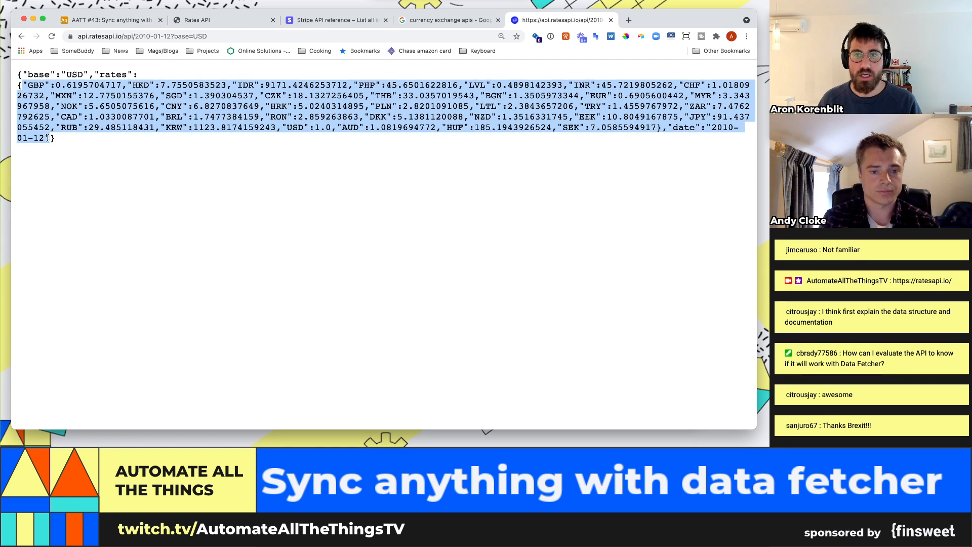
{"action": "left_click", "coordinate": [198, 103]}
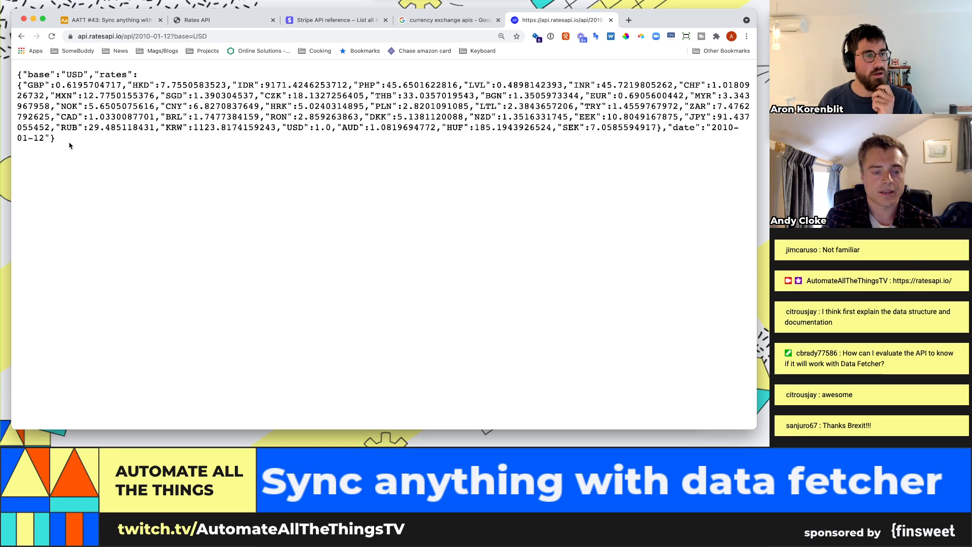
{"action": "left_click_drag", "start_coordinate": [54, 137], "coordinate": [7, 85]}
{"action": "left_click", "coordinate": [177, 218]}
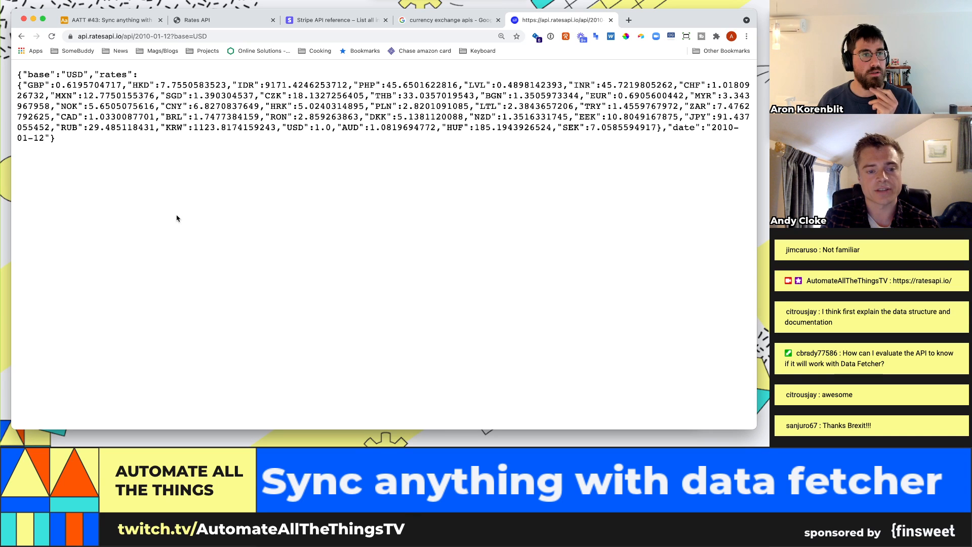
Step: Examine the base currency, the GBP code and the rates through to the date in the API response
{"action": "left_click_drag", "start_coordinate": [70, 74], "coordinate": [81, 73]}
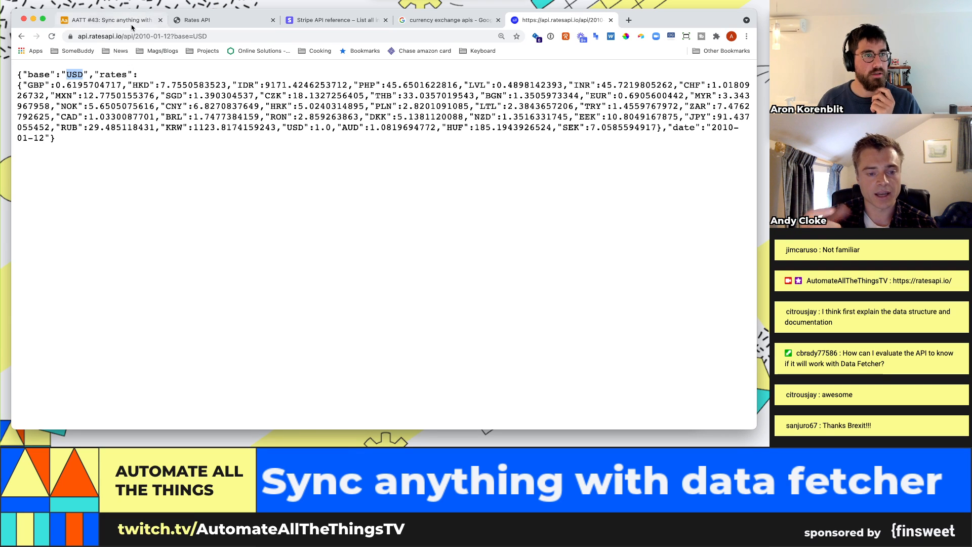
{"action": "left_click", "coordinate": [42, 84]}
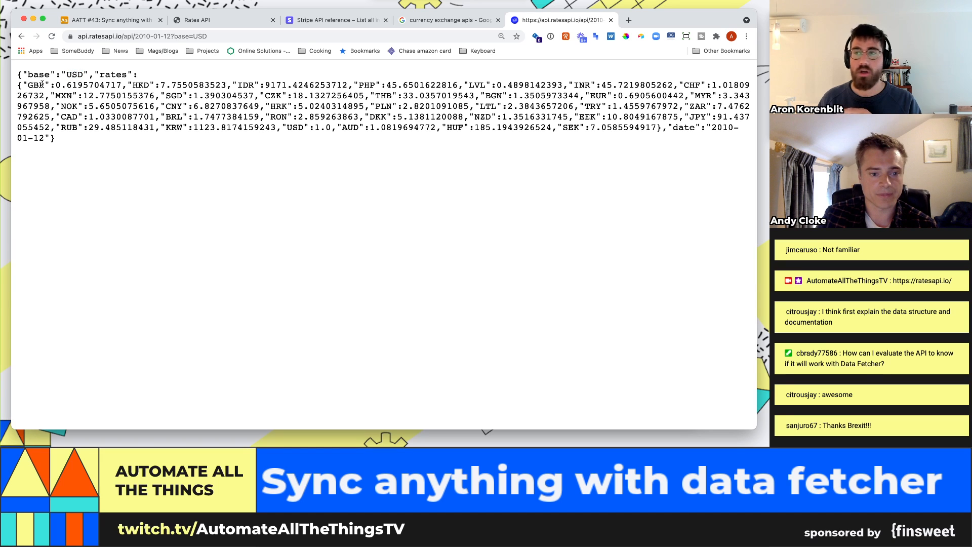
{"action": "left_click_drag", "start_coordinate": [42, 84], "coordinate": [30, 84]}
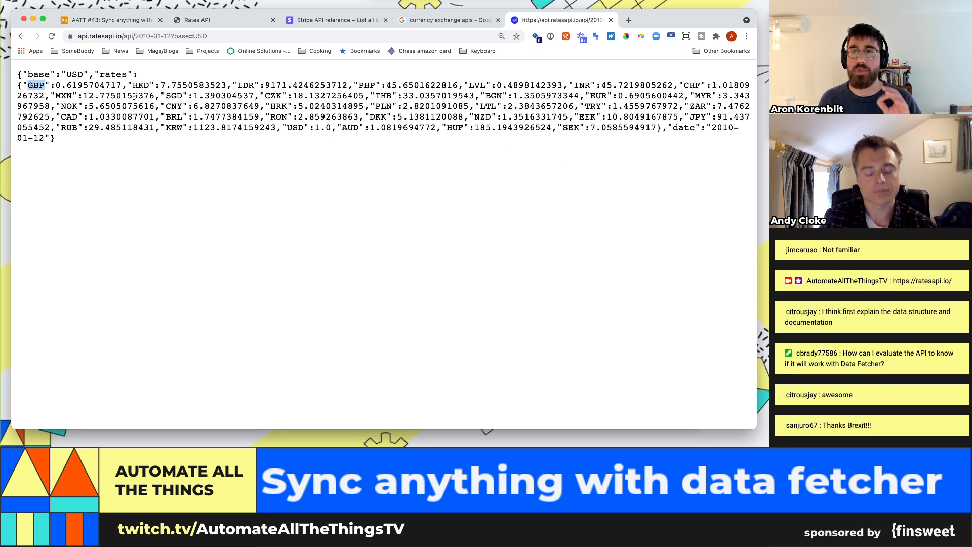
{"action": "left_click", "coordinate": [24, 81]}
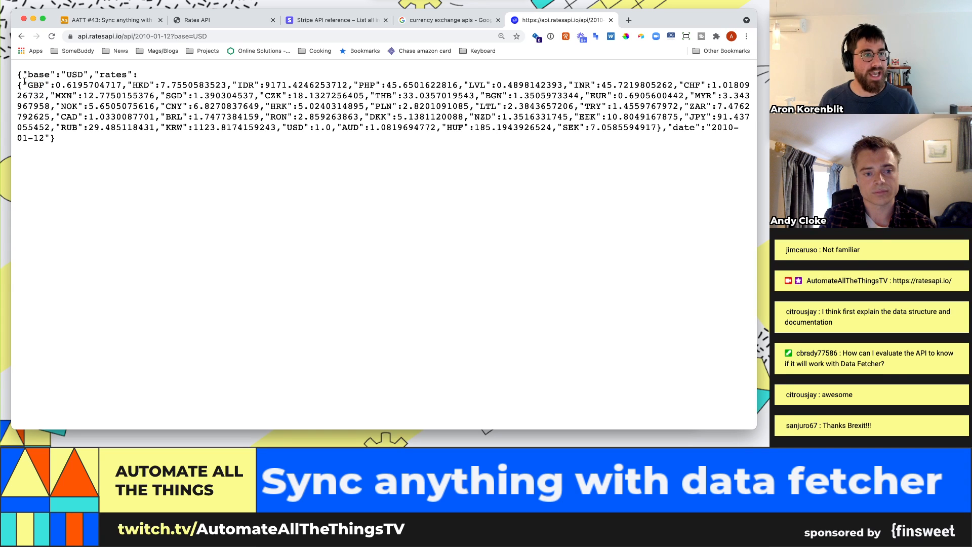
{"action": "left_click_drag", "start_coordinate": [24, 81], "coordinate": [48, 137]}
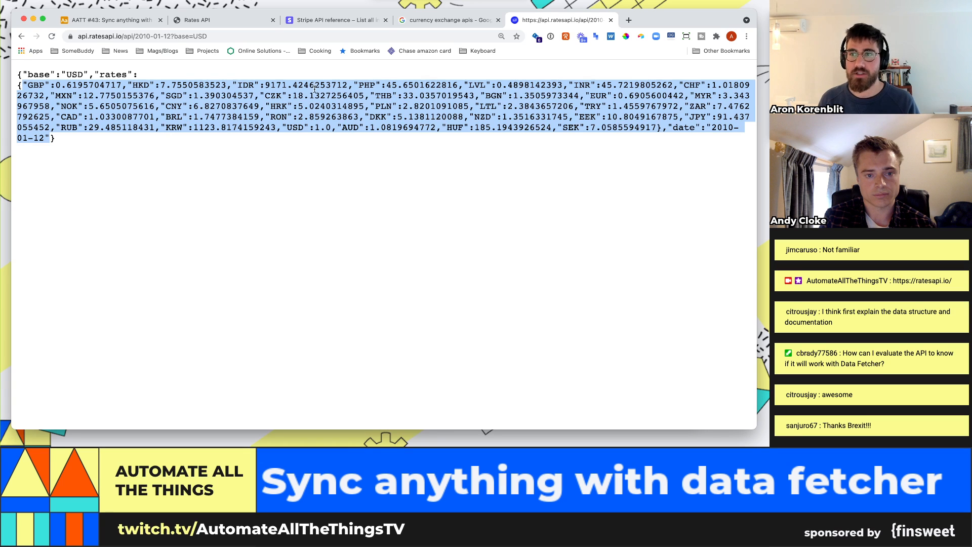
Step: Check the NOK and BRL records in the Transactions table, and reload the 2010-01-12 rates request with its base set to BRL
{"action": "left_click", "coordinate": [111, 20]}
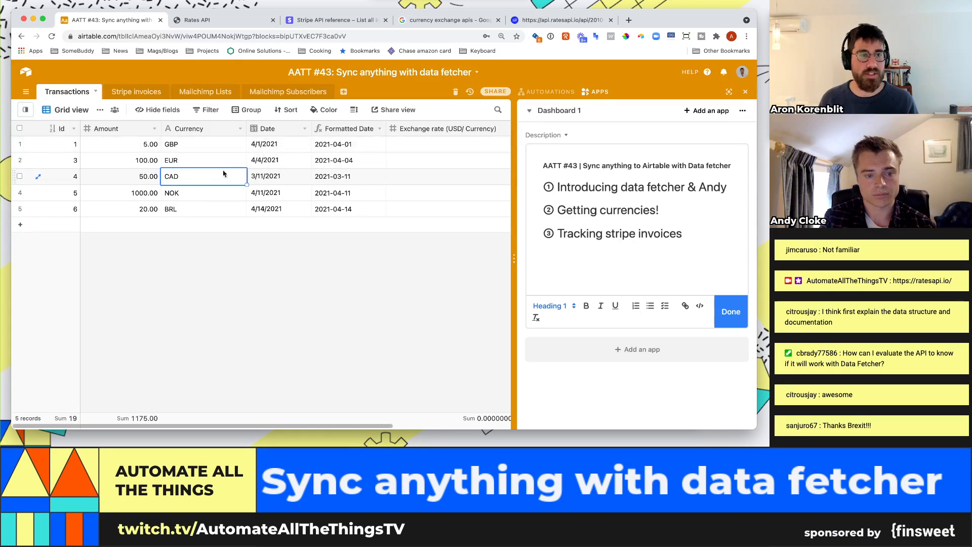
{"action": "left_click", "coordinate": [206, 191]}
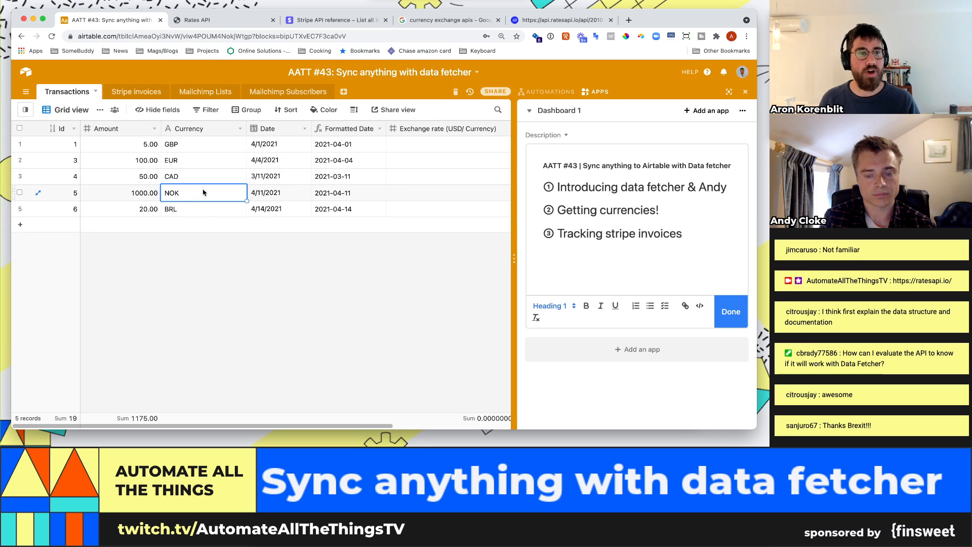
{"action": "left_click", "coordinate": [209, 211]}
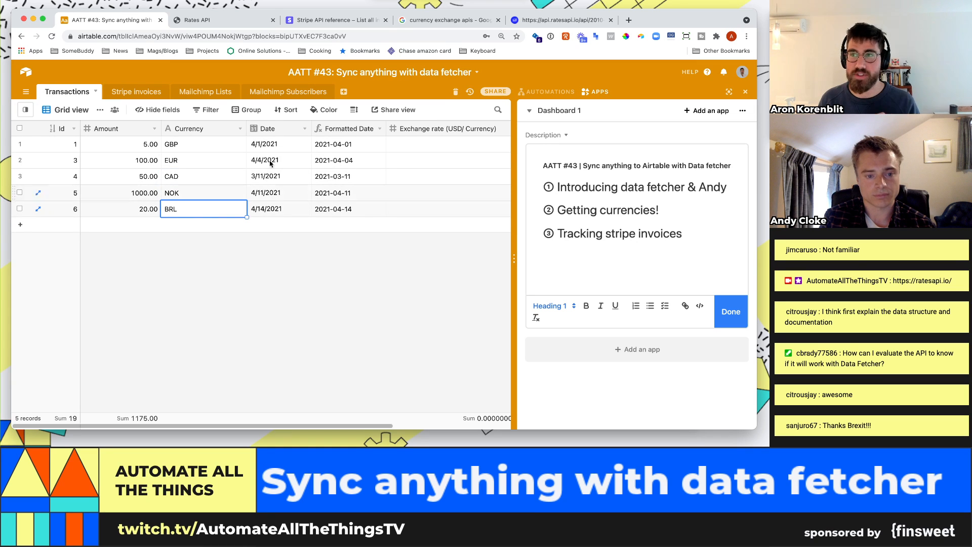
{"action": "left_click", "coordinate": [526, 21]}
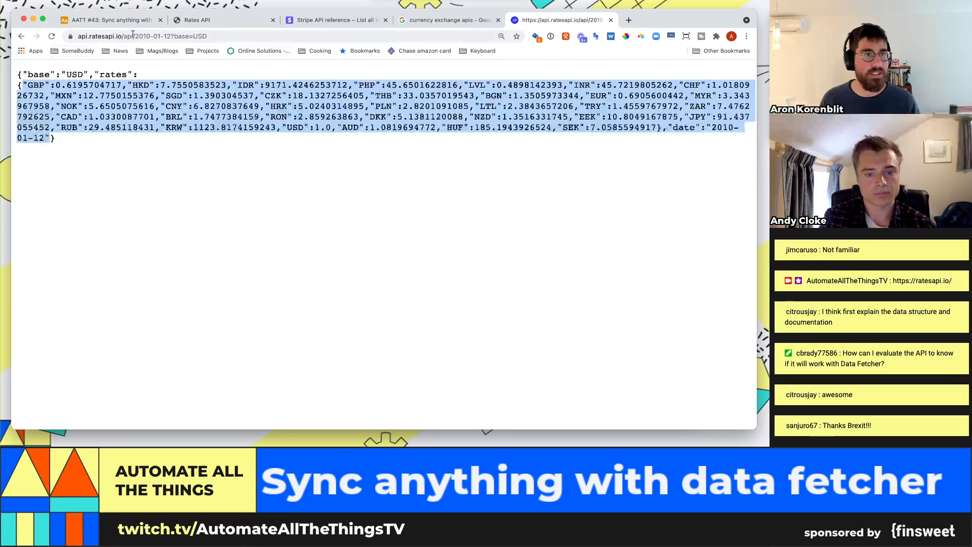
{"action": "left_click", "coordinate": [201, 37]}
{"action": "key", "text": "End"}
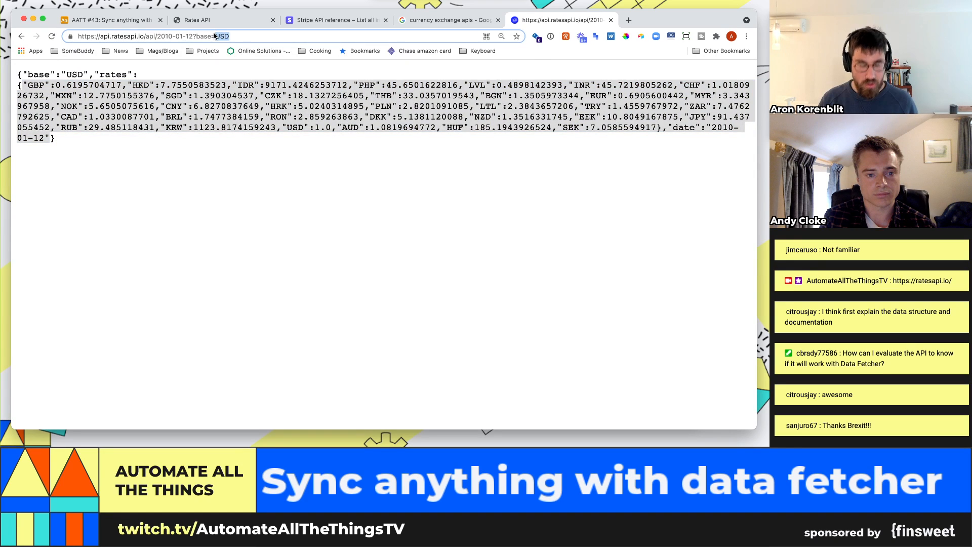
{"action": "key", "text": "BackSpace"}
{"action": "key", "text": "BackSpace"}
{"action": "key", "text": "BackSpace"}
{"action": "type", "text": "BRL"}
{"action": "key", "text": "Return"}
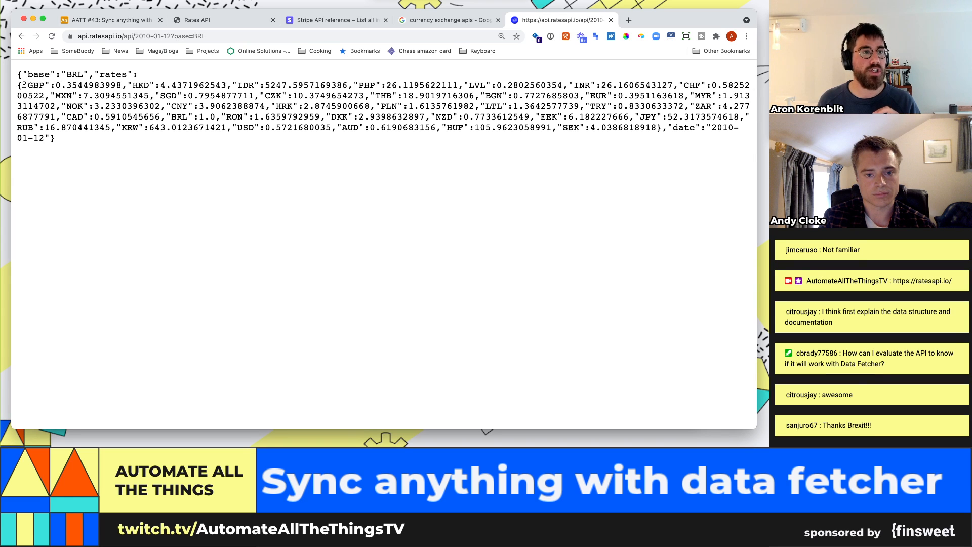
Step: Examine the rates in the BRL-based response and the date and base parts of its request address
{"action": "left_click_drag", "start_coordinate": [23, 85], "coordinate": [49, 128]}
{"action": "left_click", "coordinate": [112, 122]}
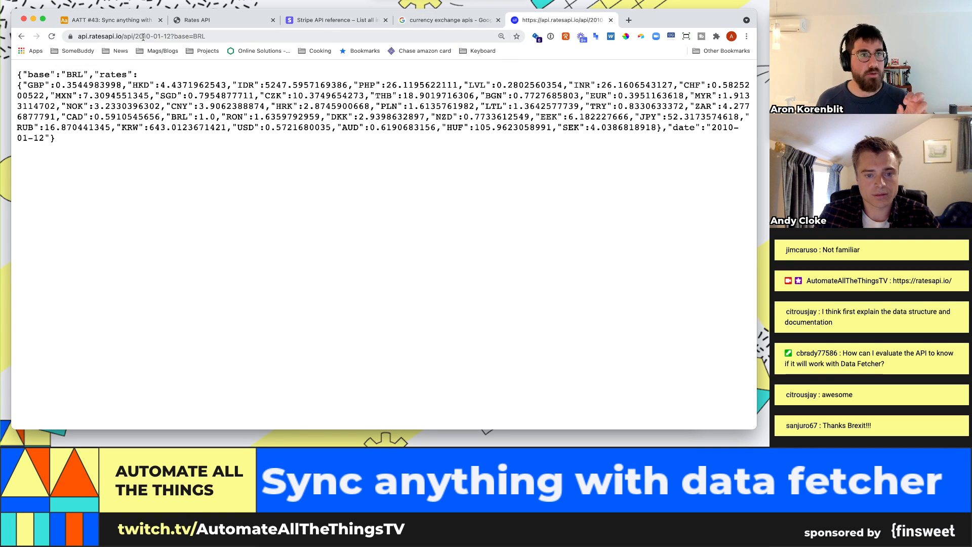
{"action": "left_click_drag", "start_coordinate": [134, 36], "coordinate": [204, 36]}
{"action": "left_click_drag", "start_coordinate": [215, 36], "coordinate": [248, 38]}
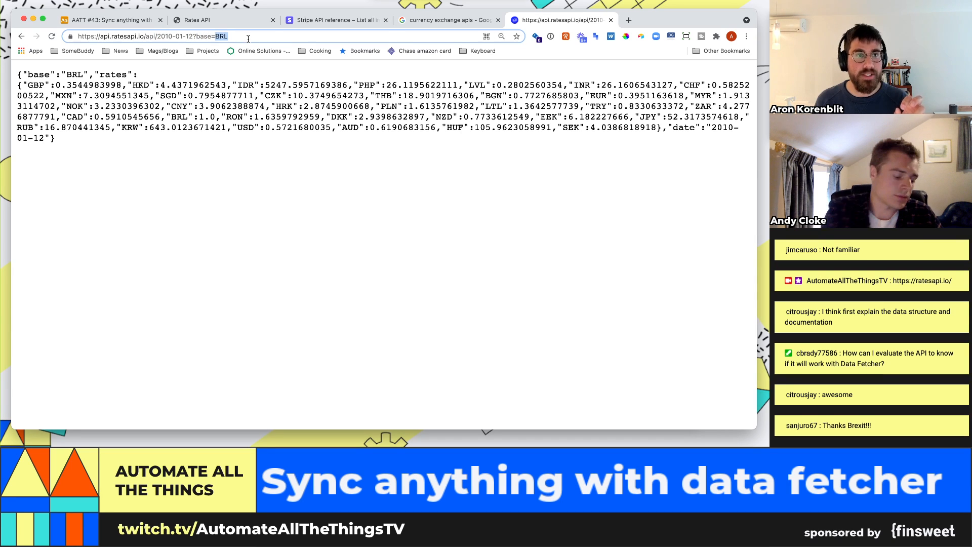
Step: Add the Data Fetcher app from the Marketplace to Dashboard 1 of the Airtable base and bring up its account sign-up
{"action": "left_click", "coordinate": [111, 19]}
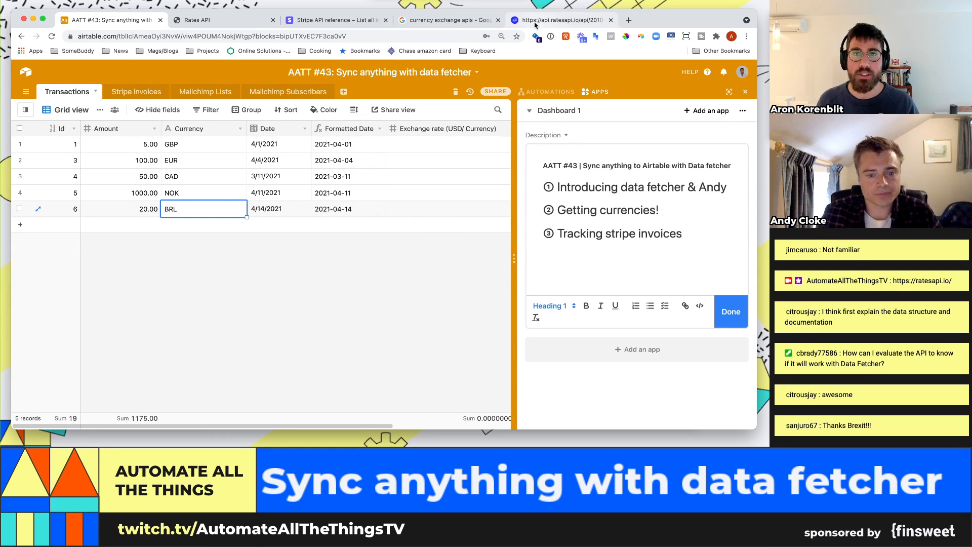
{"action": "left_click", "coordinate": [642, 134]}
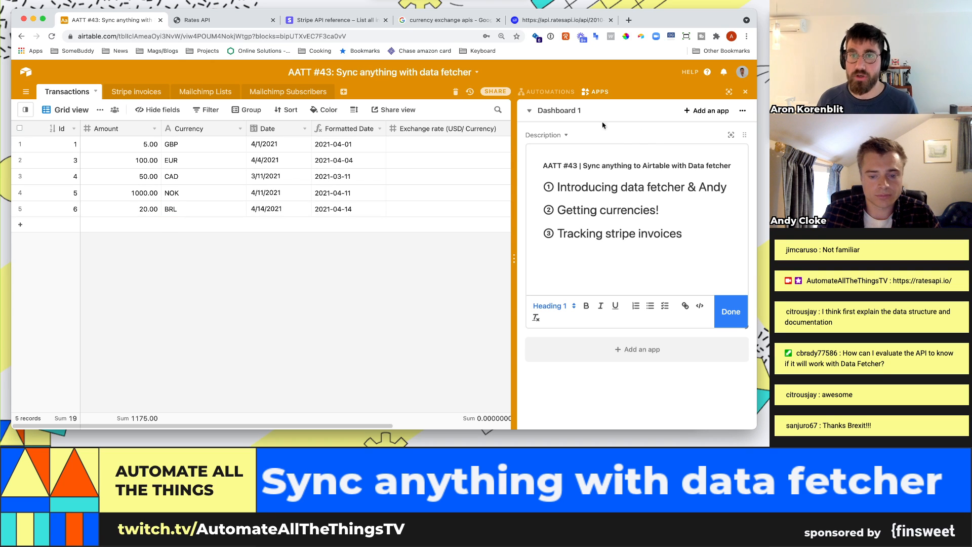
{"action": "left_click", "coordinate": [706, 111]}
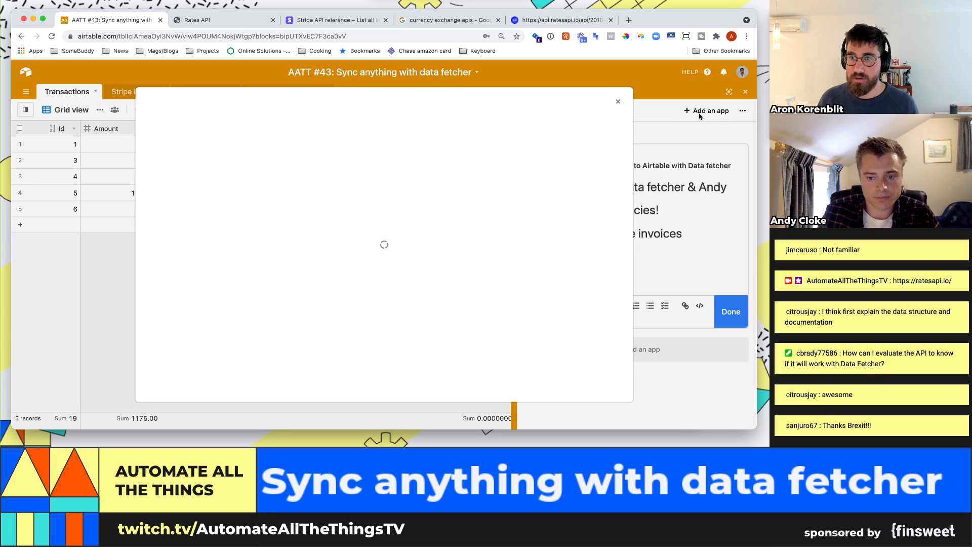
{"action": "left_click", "coordinate": [696, 126]}
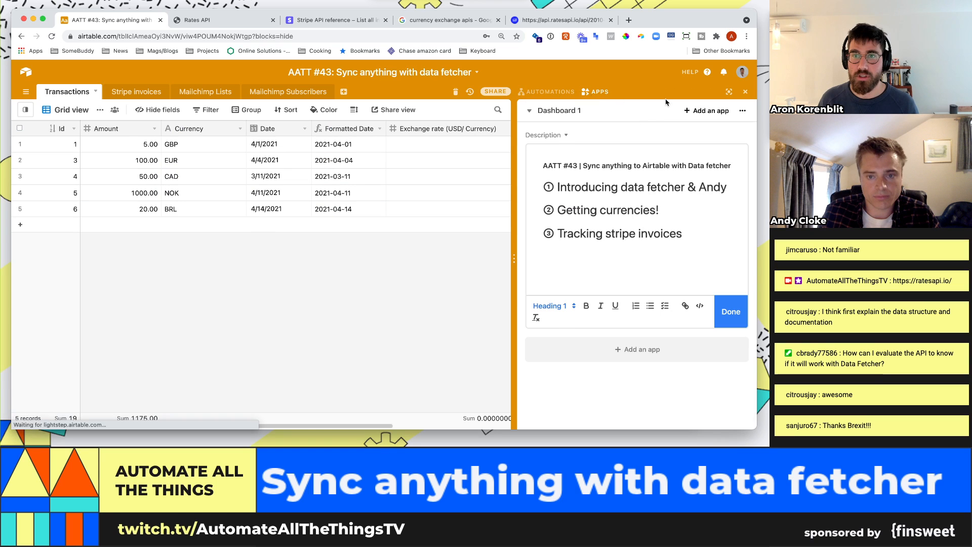
{"action": "left_click", "coordinate": [709, 110]}
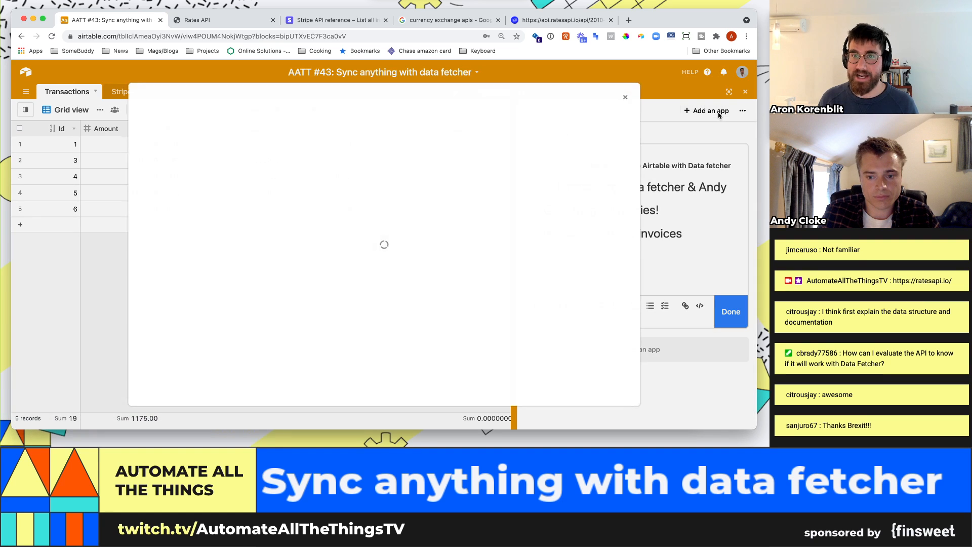
{"action": "left_click", "coordinate": [483, 128]}
{"action": "type", "text": "data fet"}
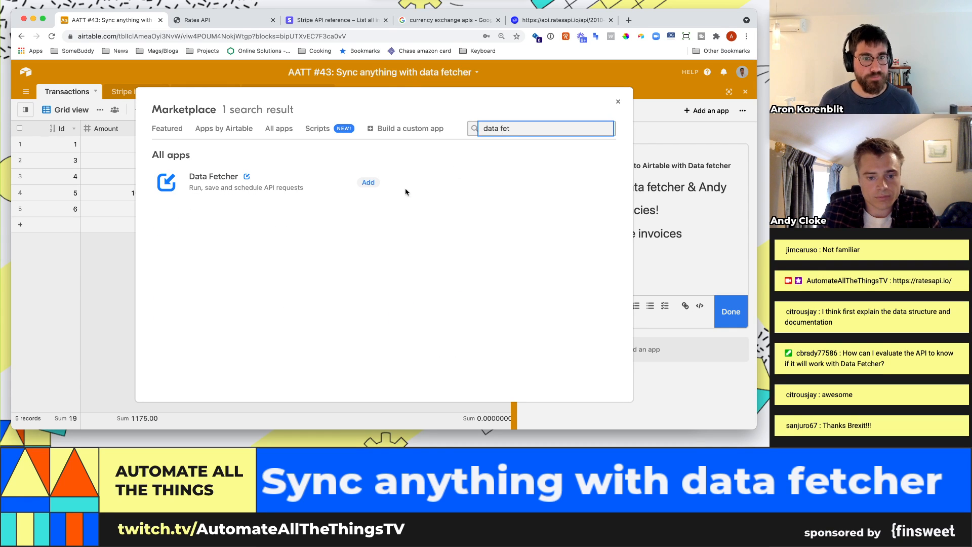
{"action": "left_click", "coordinate": [368, 183]}
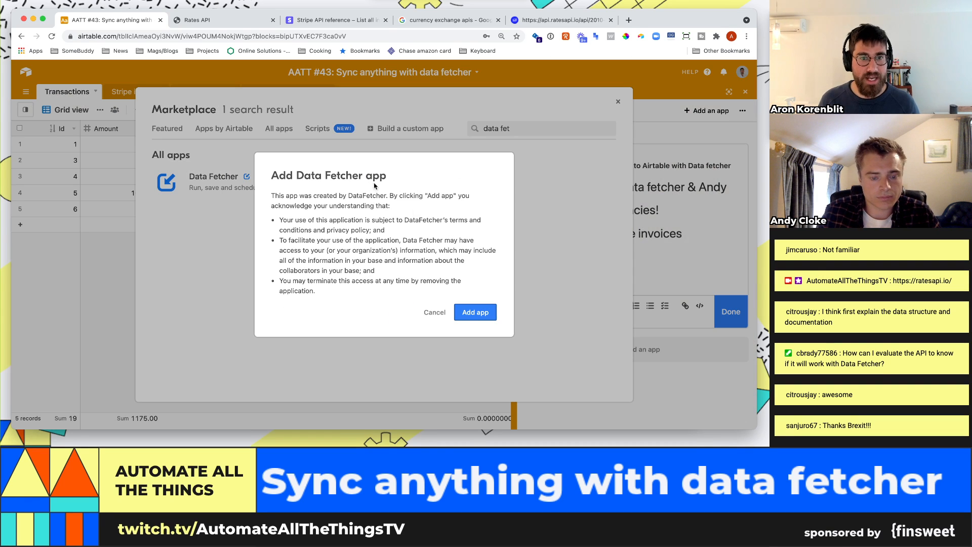
{"action": "left_click", "coordinate": [462, 318]}
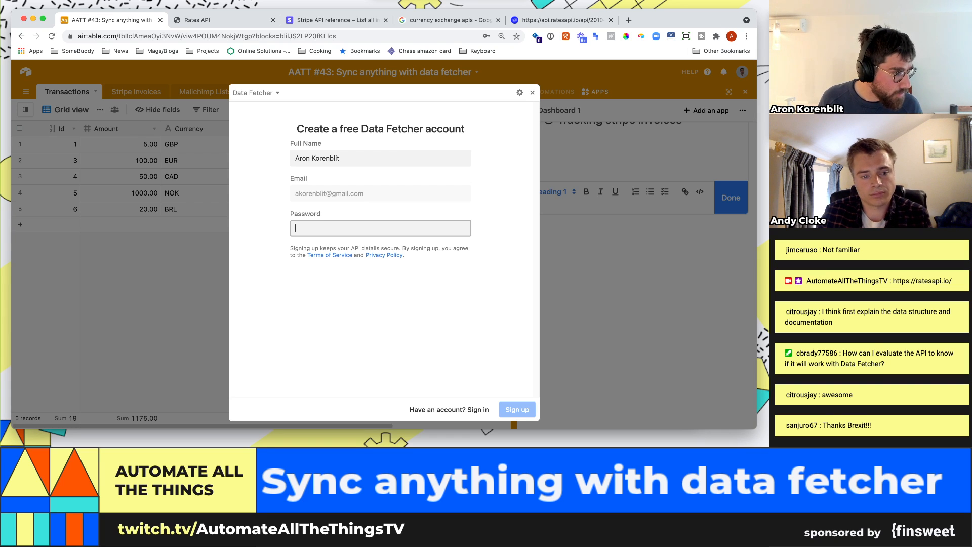
{"action": "key", "text": "super+Tab"}
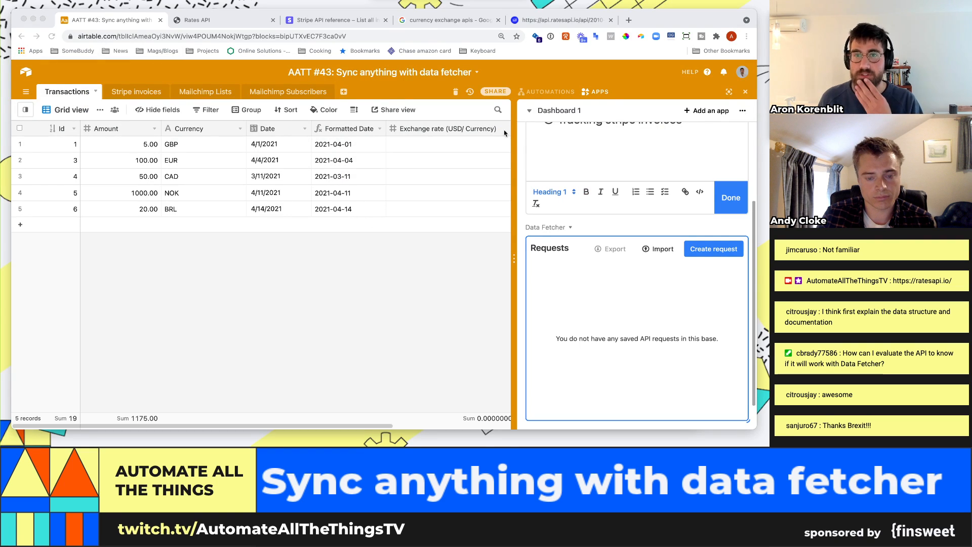
Step: Enlarge the apps dashboard and Data Fetcher to full screen, and create a new request named Get currency
{"action": "left_click", "coordinate": [730, 91]}
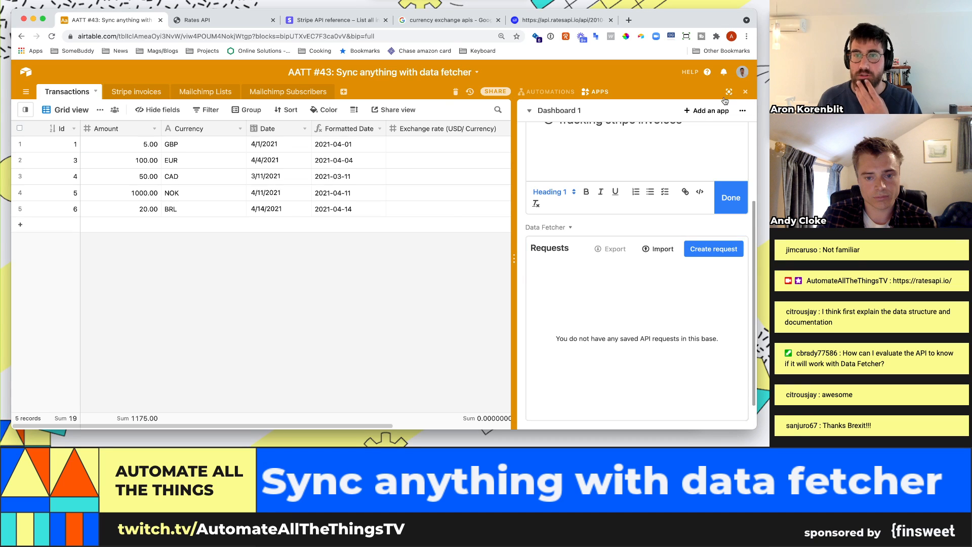
{"action": "left_click", "coordinate": [732, 135]}
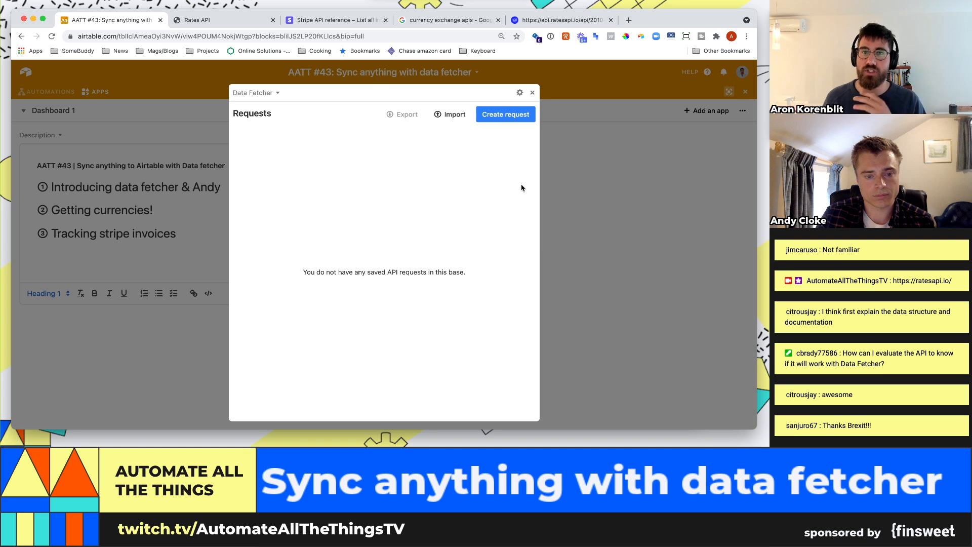
{"action": "left_click", "coordinate": [503, 116]}
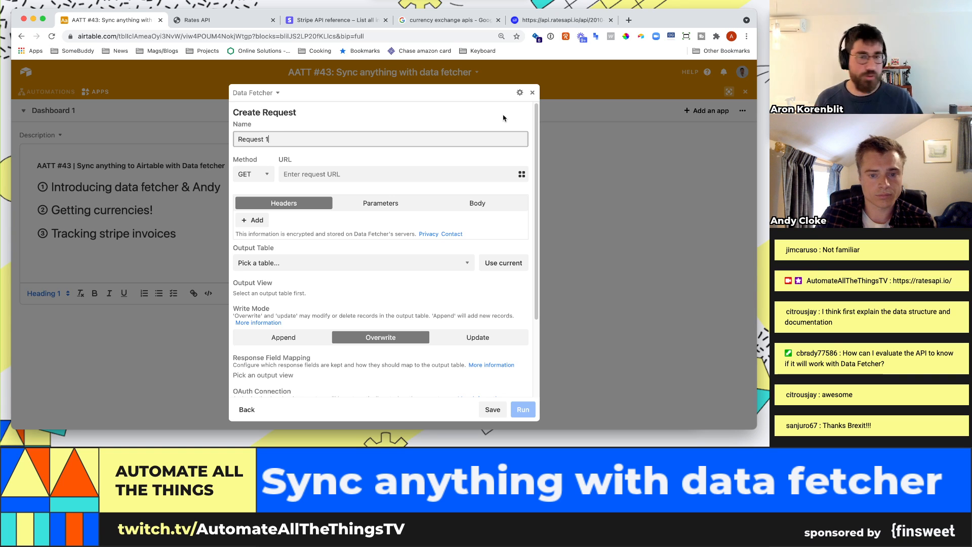
{"action": "triple_click", "coordinate": [369, 142]}
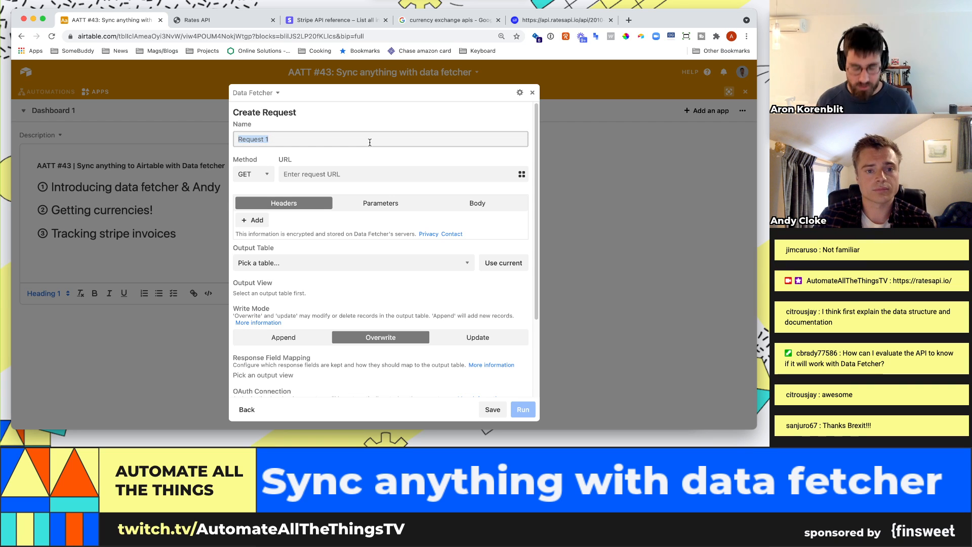
{"action": "type", "text": "Get currency"}
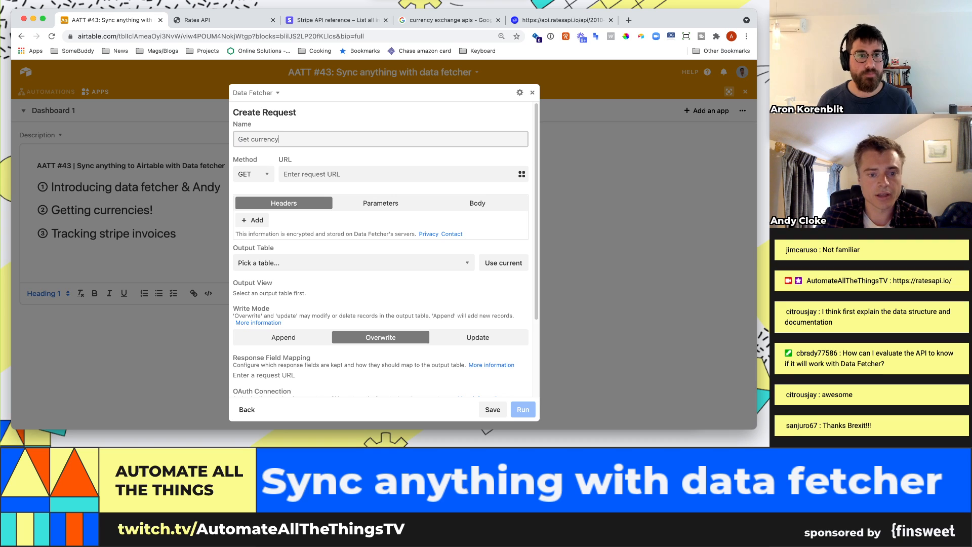
{"action": "left_click", "coordinate": [385, 173]}
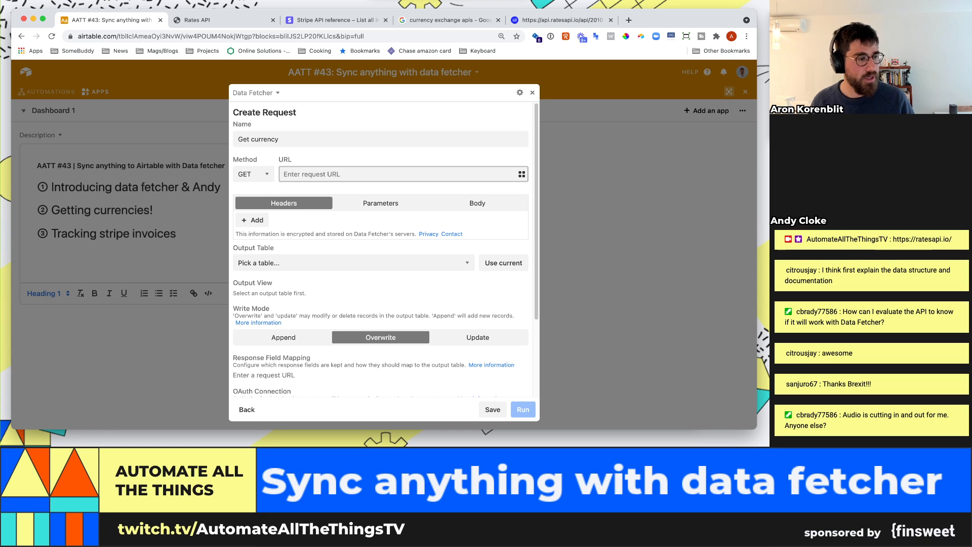
{"action": "key", "text": "super+Tab"}
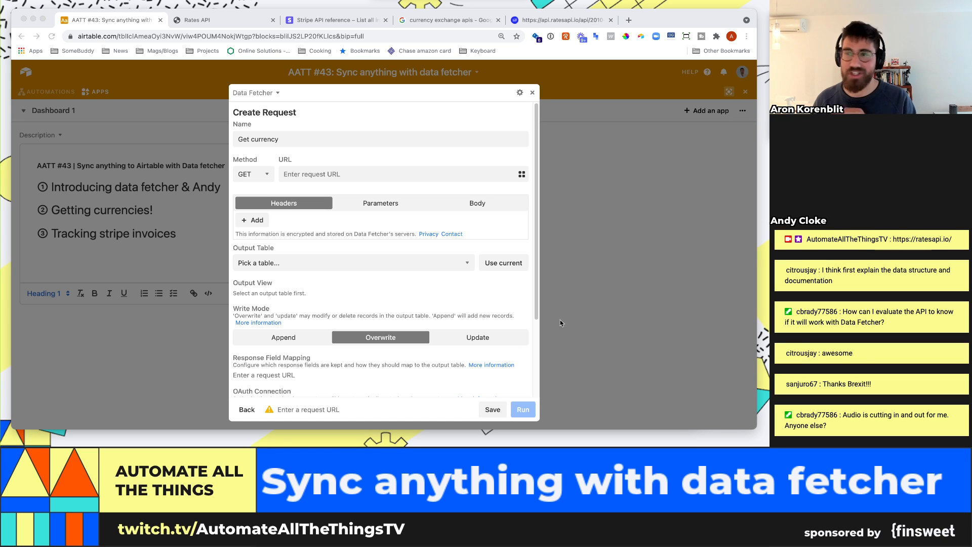
{"action": "left_click", "coordinate": [416, 178]}
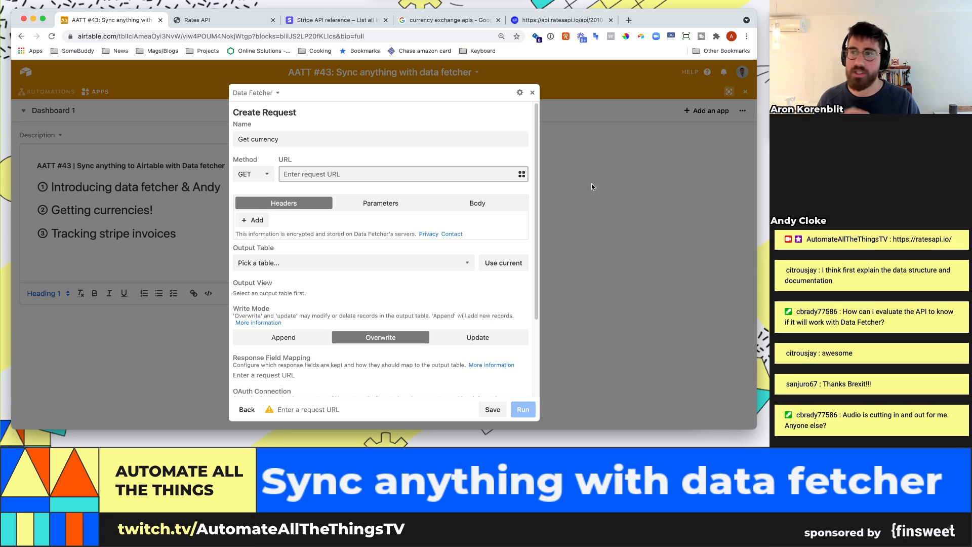
{"action": "scroll", "coordinate": [379, 229], "scroll_direction": "down", "scroll_amount": 1}
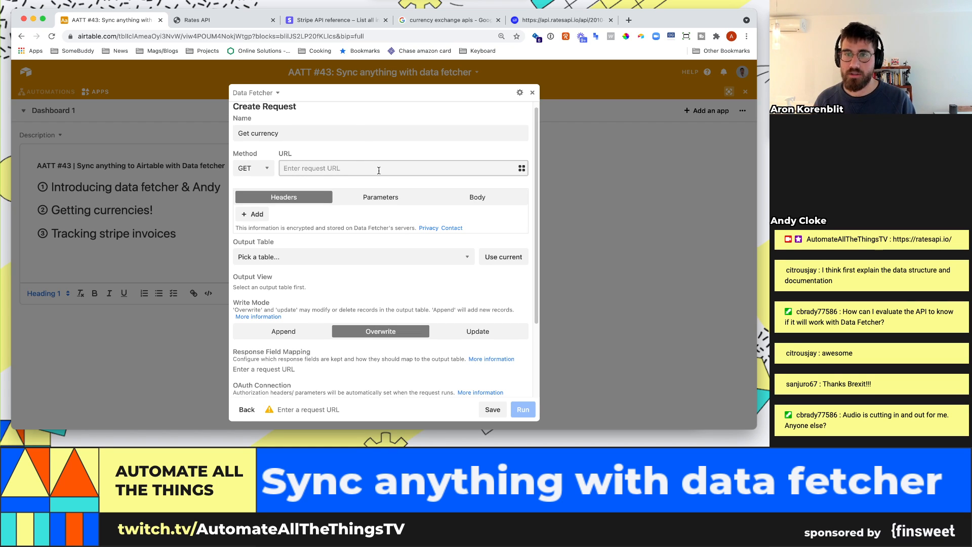
{"action": "left_click", "coordinate": [379, 170]}
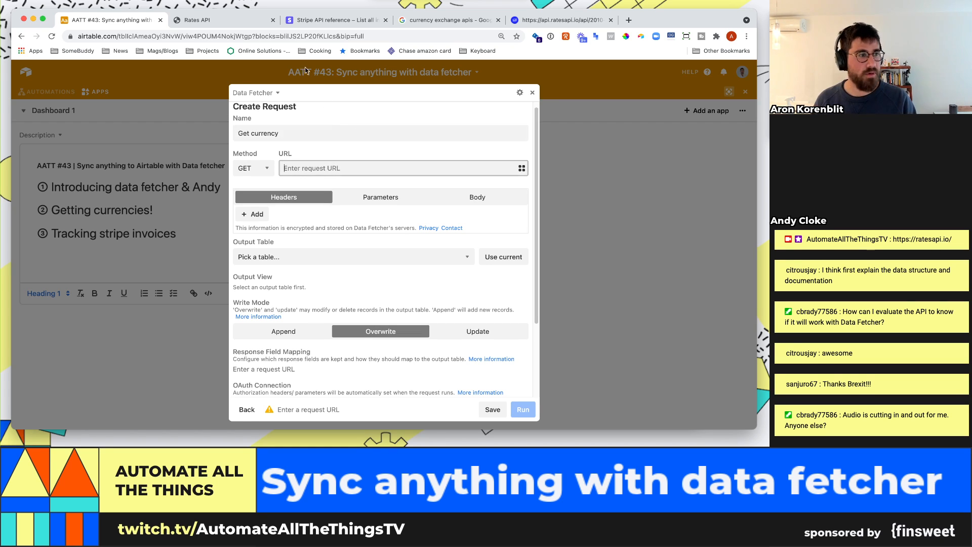
{"action": "left_click", "coordinate": [242, 23]}
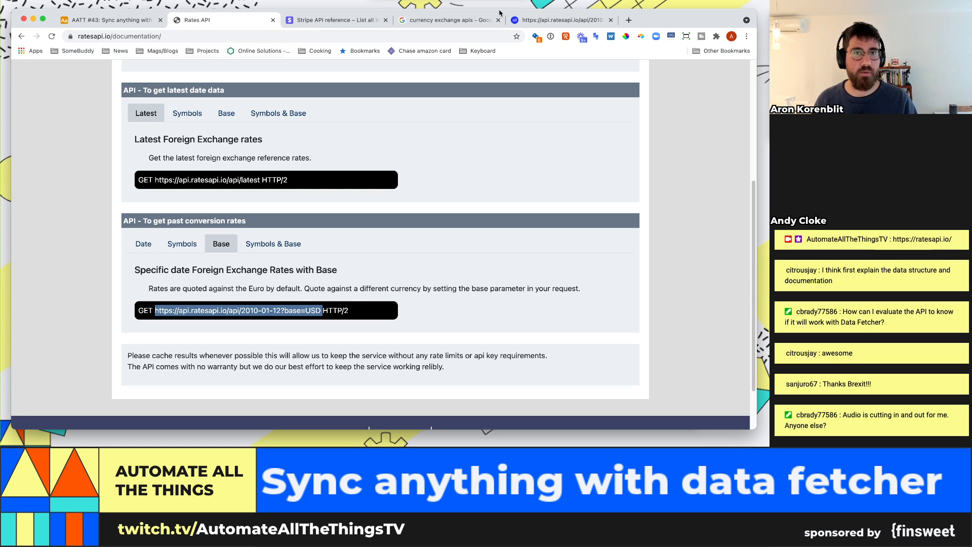
{"action": "left_click", "coordinate": [516, 26]}
{"action": "left_click", "coordinate": [148, 36]}
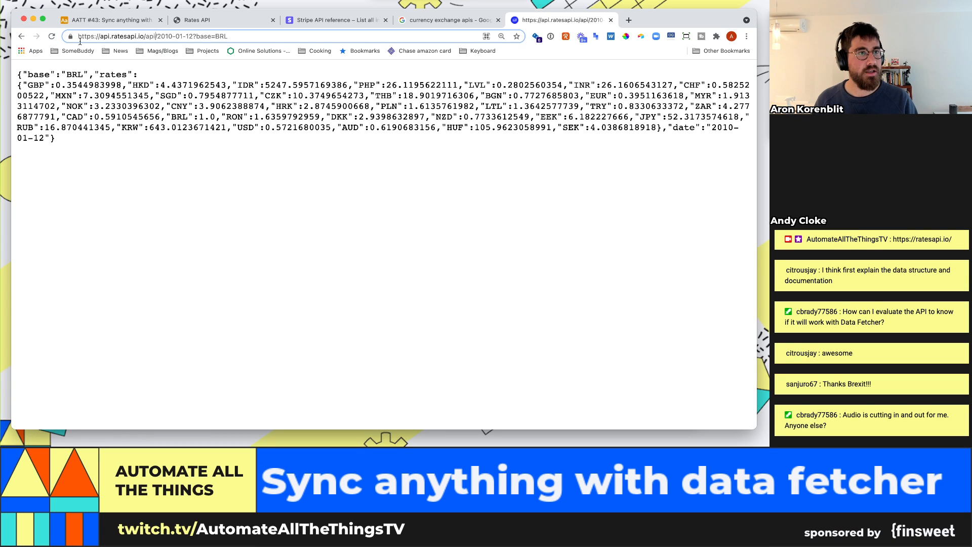
{"action": "left_click_drag", "start_coordinate": [78, 36], "coordinate": [156, 39]}
{"action": "key", "text": "super+c"}
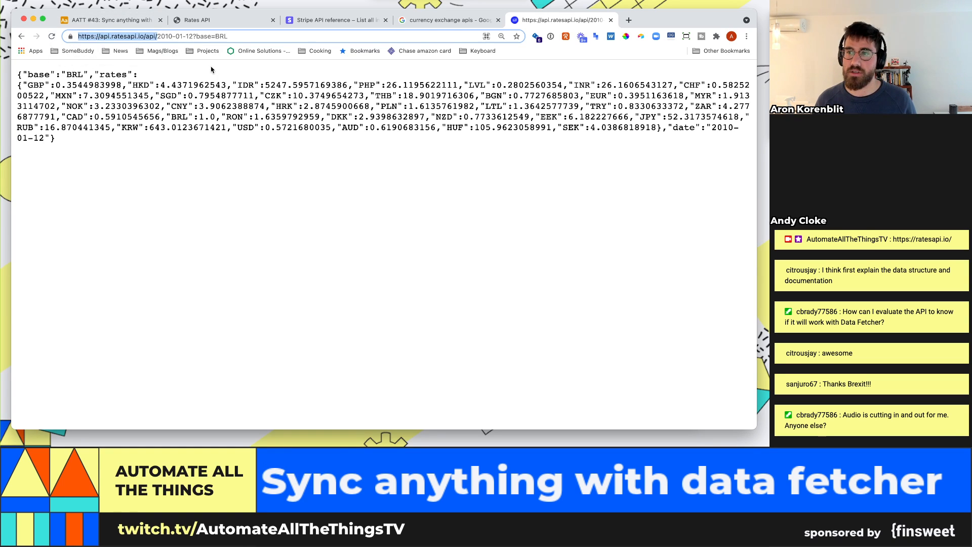
{"action": "left_click", "coordinate": [114, 20]}
{"action": "key", "text": "super+v"}
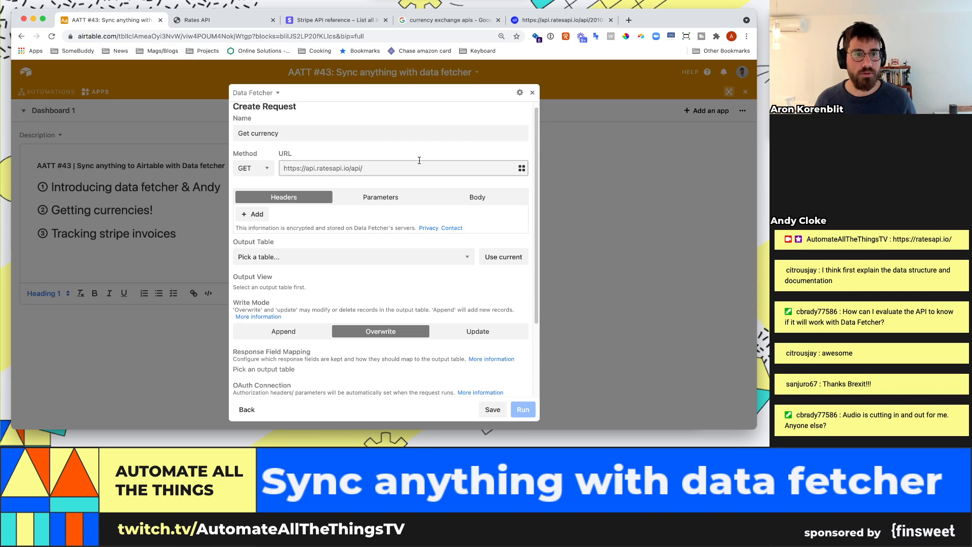
{"action": "left_click", "coordinate": [557, 20]}
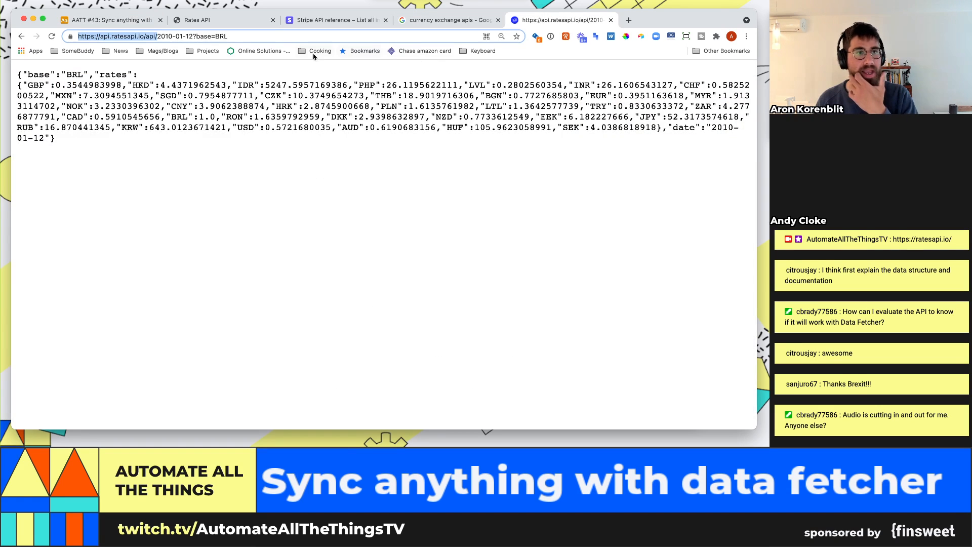
{"action": "left_click", "coordinate": [160, 37]}
{"action": "left_click_drag", "start_coordinate": [158, 36], "coordinate": [191, 34]}
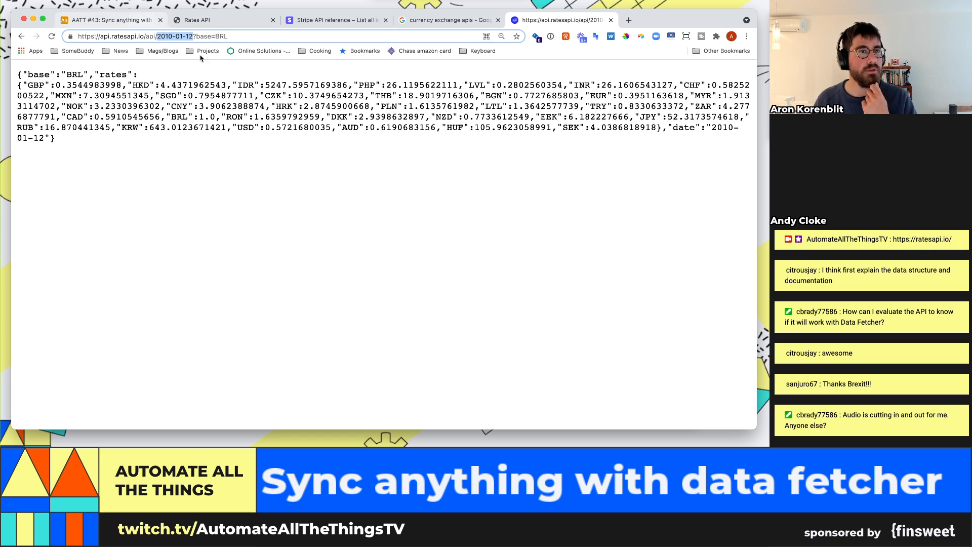
{"action": "left_click", "coordinate": [131, 21]}
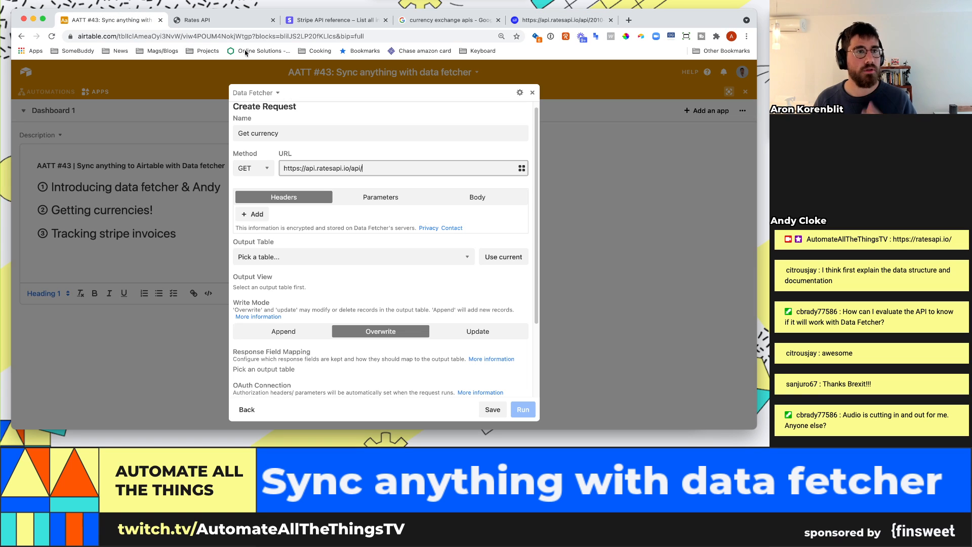
{"action": "triple_click", "coordinate": [405, 169]}
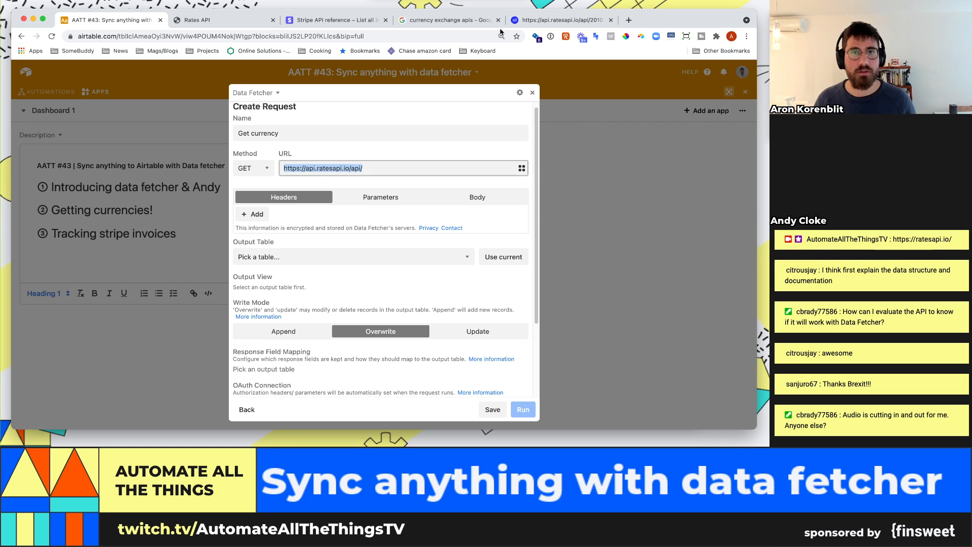
{"action": "left_click", "coordinate": [556, 18]}
{"action": "key", "text": "super+l"}
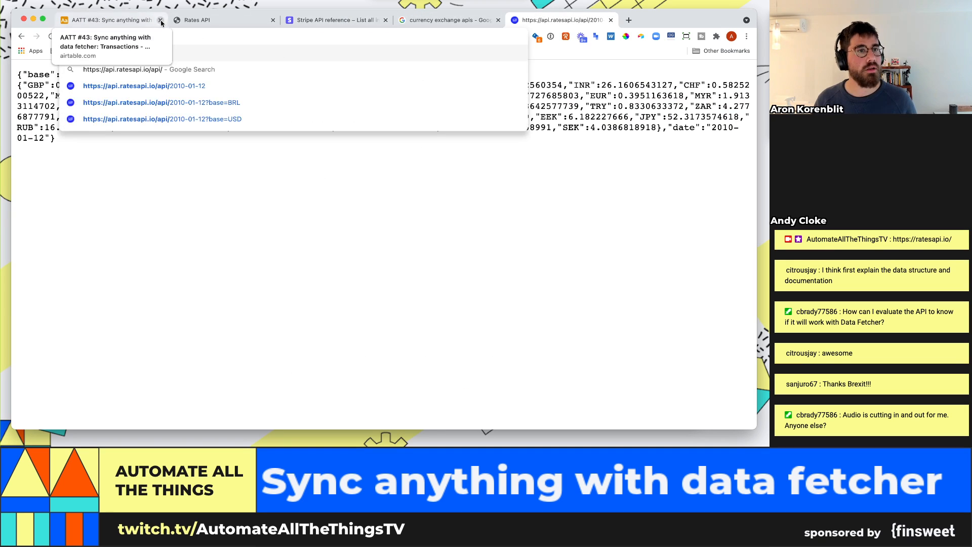
{"action": "key", "text": "super+c"}
{"action": "left_click", "coordinate": [144, 21]}
{"action": "key", "text": "super+v"}
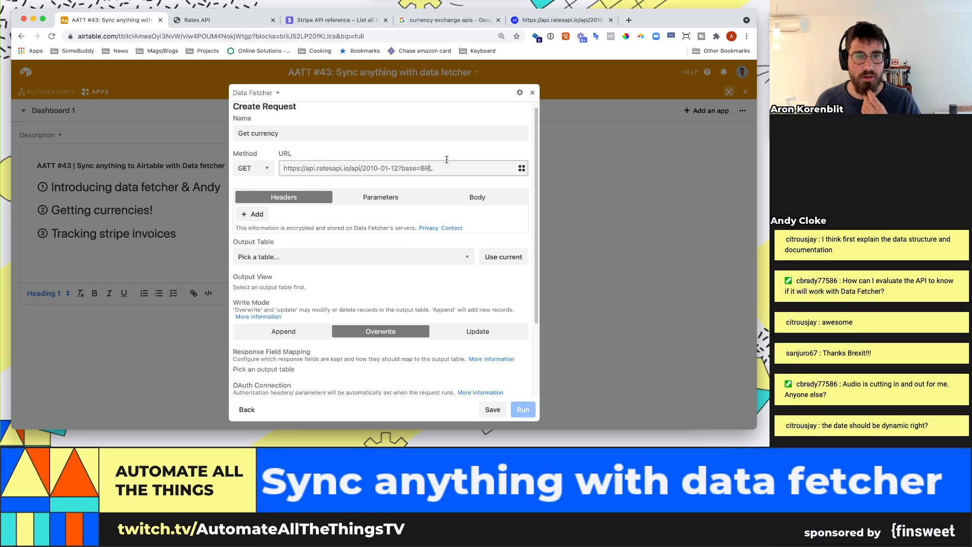
Step: Set the request's output table to Transactions and its output view to Grid view
{"action": "scroll", "coordinate": [466, 152], "scroll_direction": "down", "scroll_amount": 1}
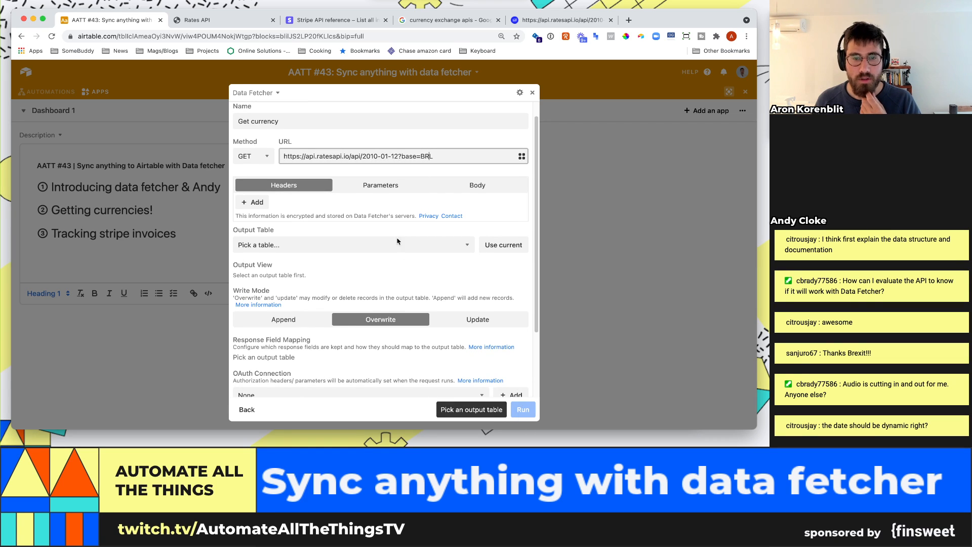
{"action": "scroll", "coordinate": [434, 289], "scroll_direction": "down", "scroll_amount": 2}
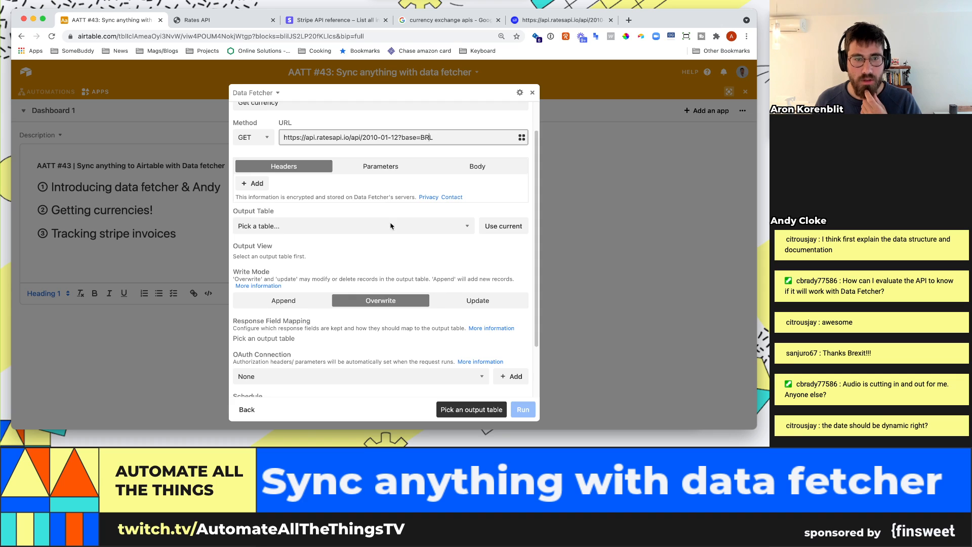
{"action": "scroll", "coordinate": [391, 226], "scroll_direction": "up", "scroll_amount": 2}
{"action": "left_click", "coordinate": [294, 249]}
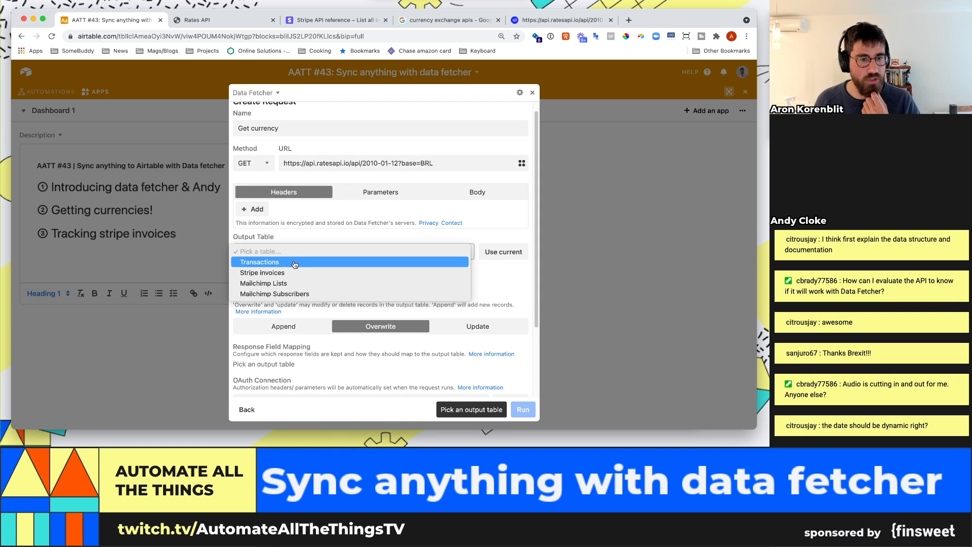
{"action": "left_click", "coordinate": [294, 262]}
{"action": "left_click", "coordinate": [277, 293]}
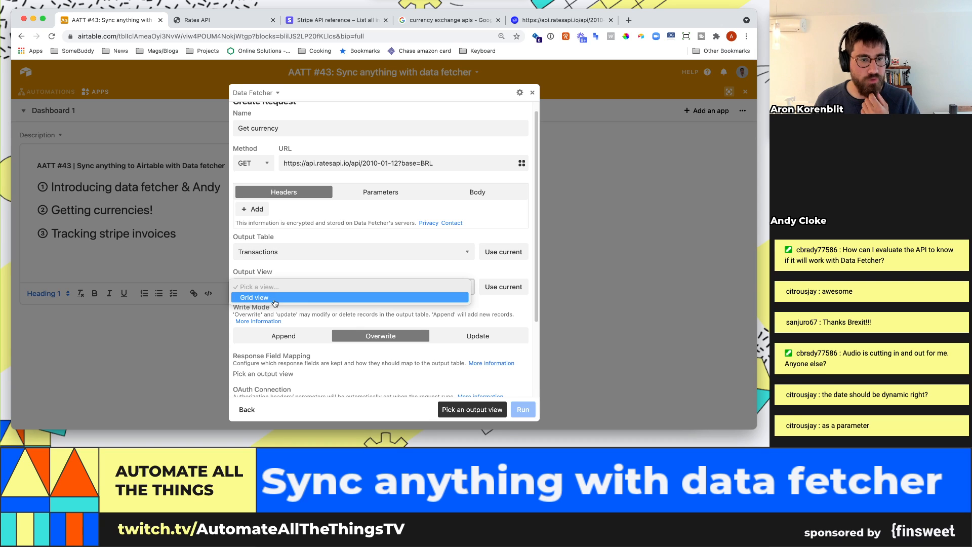
{"action": "left_click", "coordinate": [276, 298]}
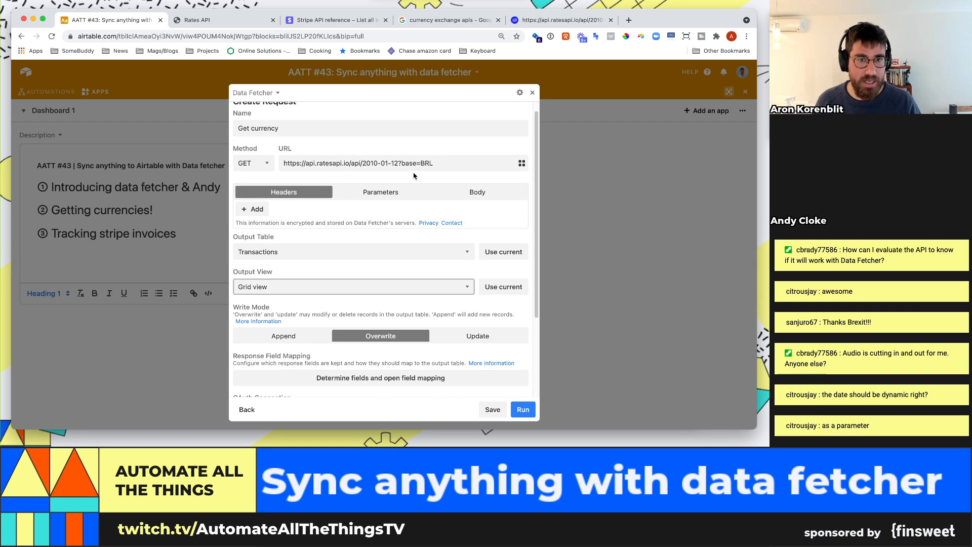
{"action": "scroll", "coordinate": [378, 165], "scroll_direction": "down", "scroll_amount": 2}
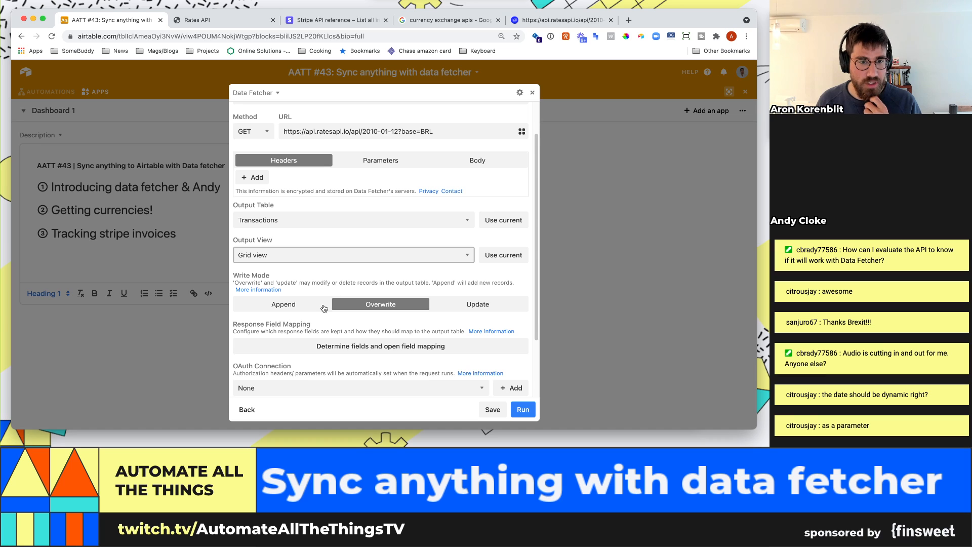
{"action": "scroll", "coordinate": [396, 299], "scroll_direction": "down", "scroll_amount": 5}
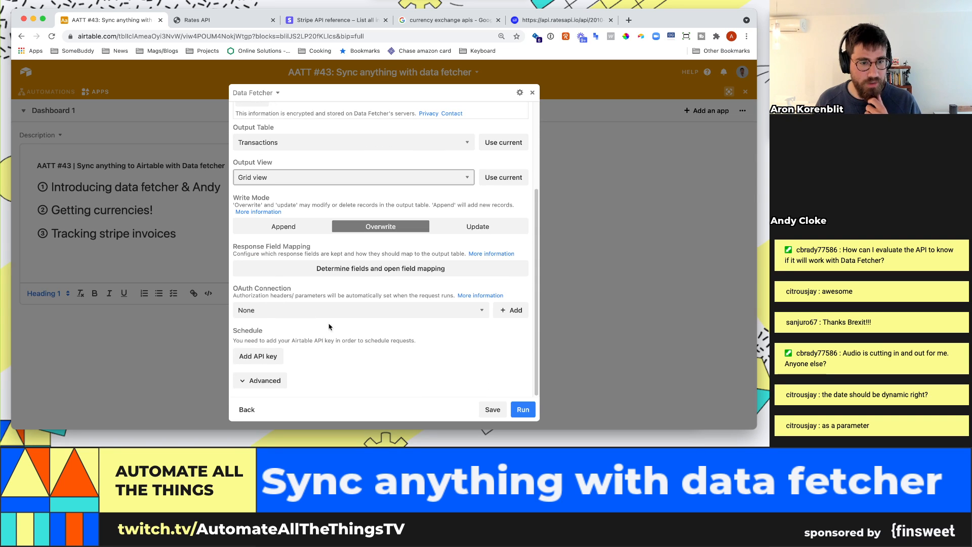
{"action": "left_click", "coordinate": [523, 412]}
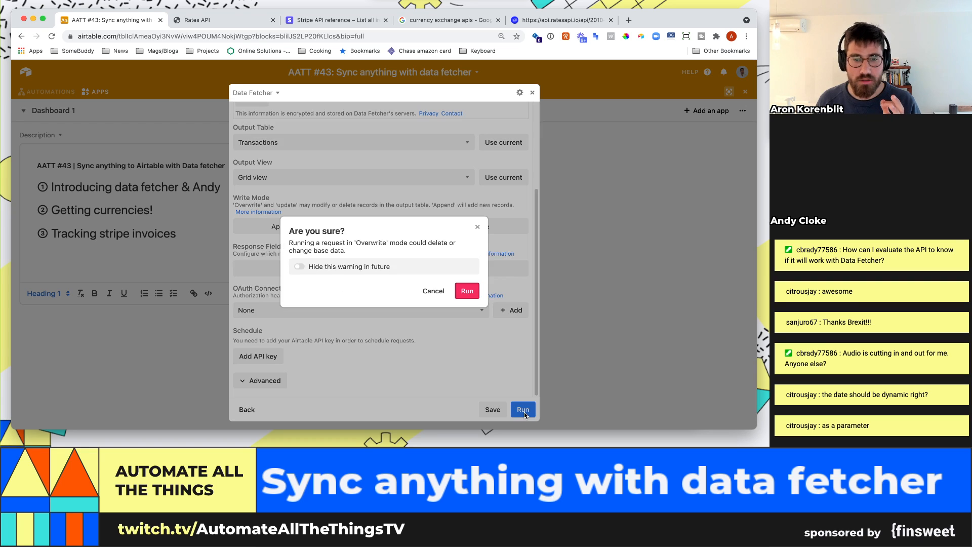
{"action": "left_click", "coordinate": [467, 291]}
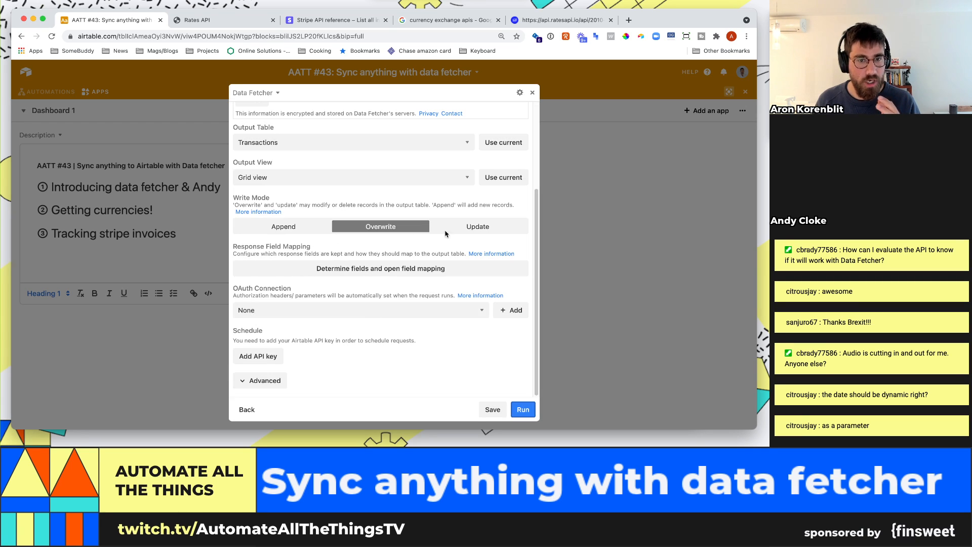
Step: Set the request's write mode to Update
{"action": "left_click", "coordinate": [446, 233]}
{"action": "left_click", "coordinate": [523, 409]}
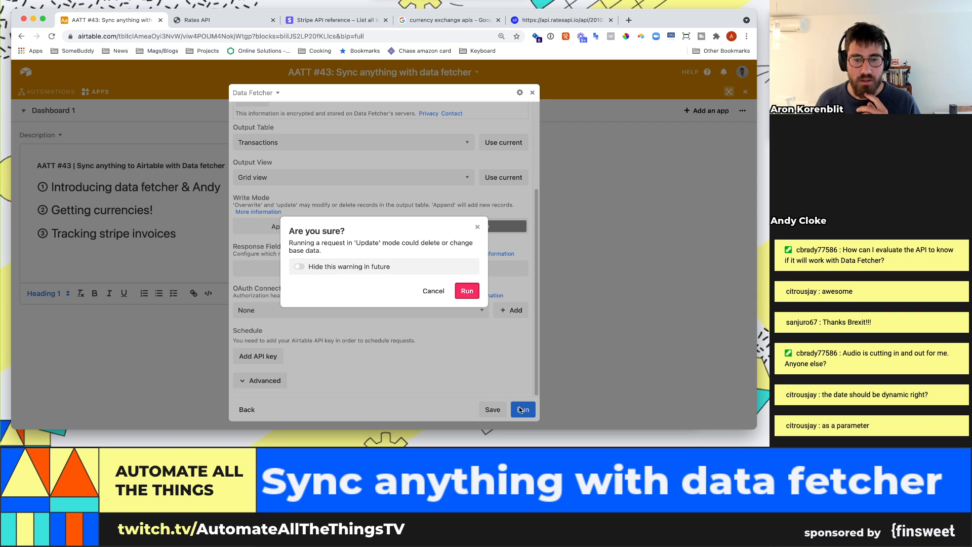
{"action": "left_click", "coordinate": [436, 290]}
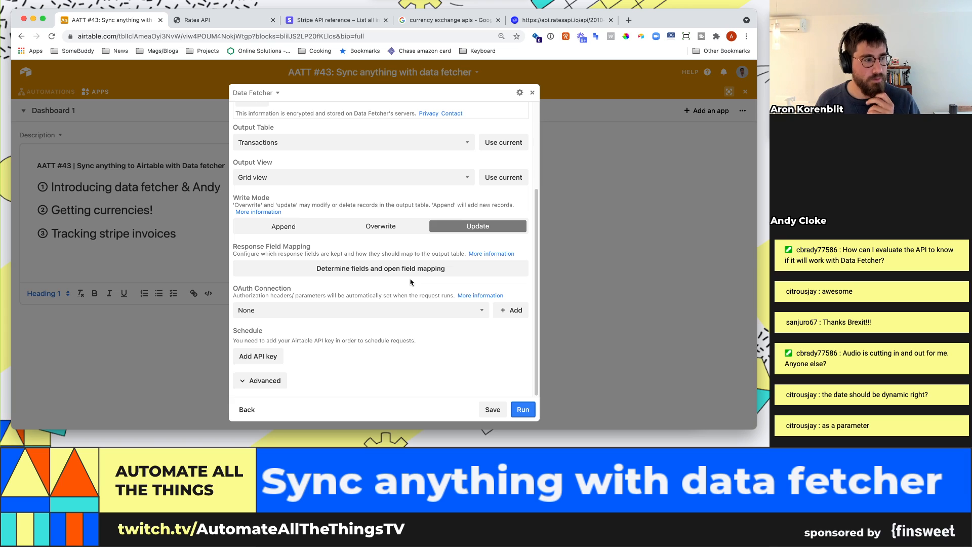
Step: Try running the request in Update mode, and close the response field mapping without confirming it
{"action": "left_click", "coordinate": [522, 411]}
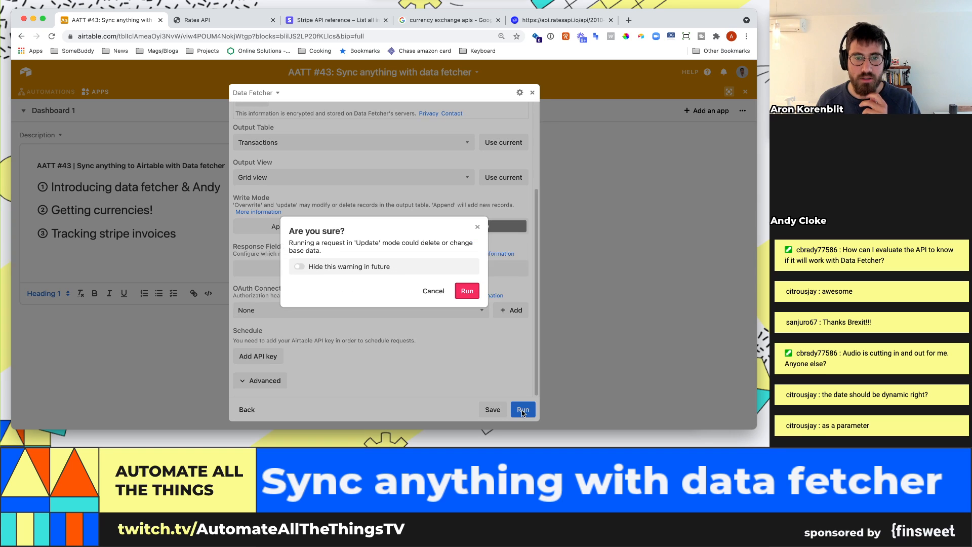
{"action": "left_click", "coordinate": [466, 291]}
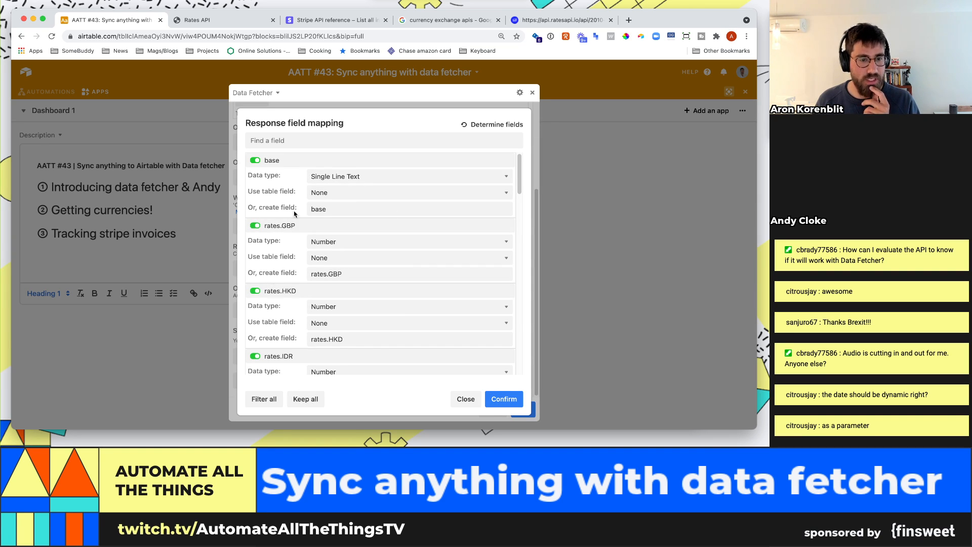
{"action": "scroll", "coordinate": [322, 246], "scroll_direction": "down", "scroll_amount": 1}
{"action": "scroll", "coordinate": [323, 246], "scroll_direction": "up", "scroll_amount": 1}
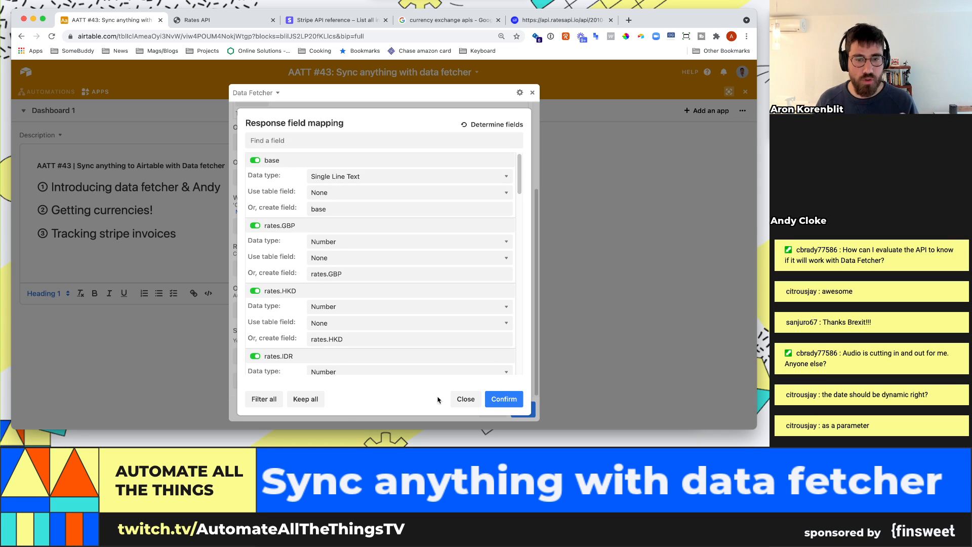
{"action": "left_click", "coordinate": [466, 400]}
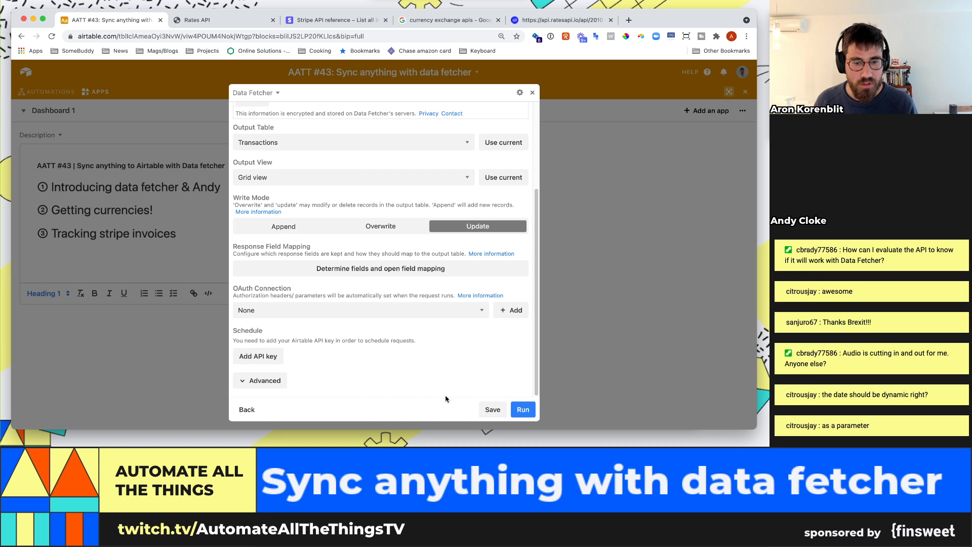
{"action": "left_click", "coordinate": [523, 410]}
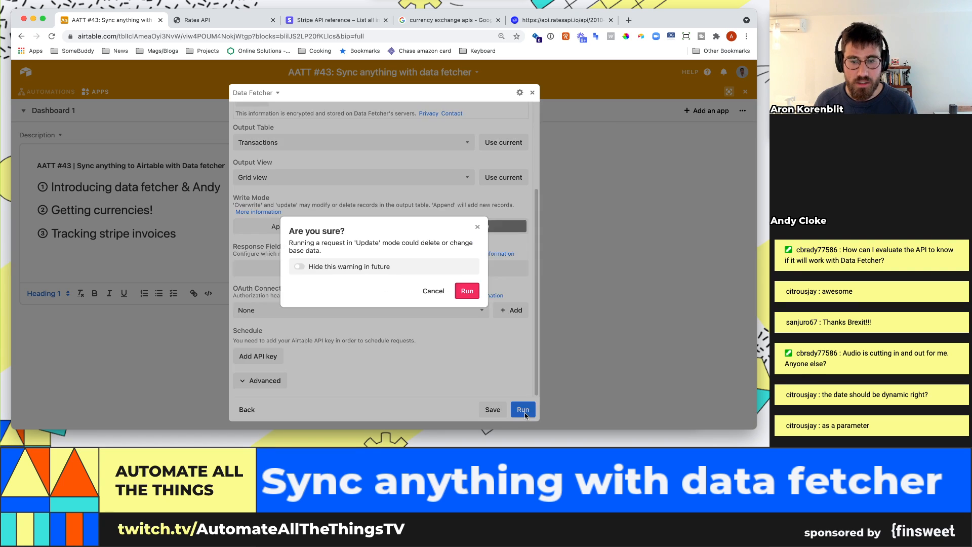
{"action": "left_click", "coordinate": [467, 291]}
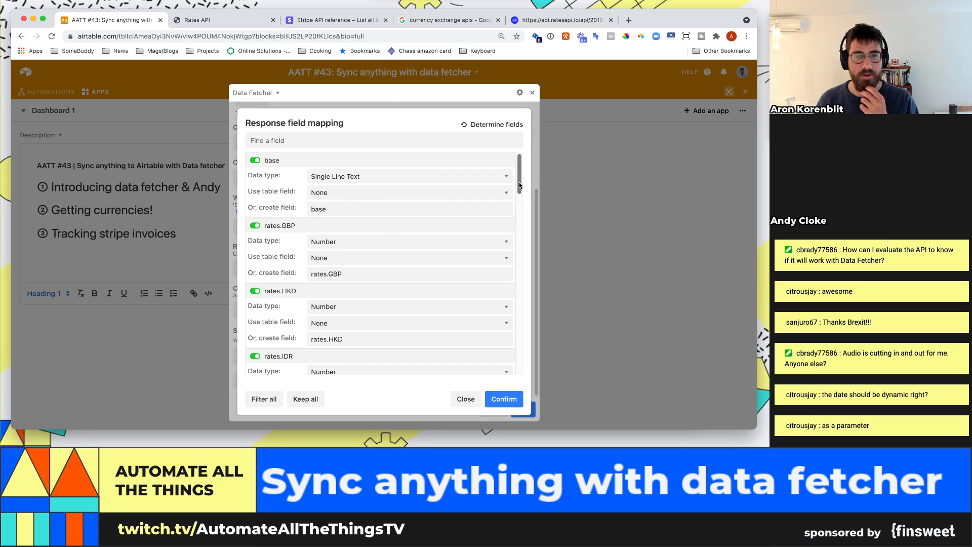
{"action": "left_click", "coordinate": [463, 399]}
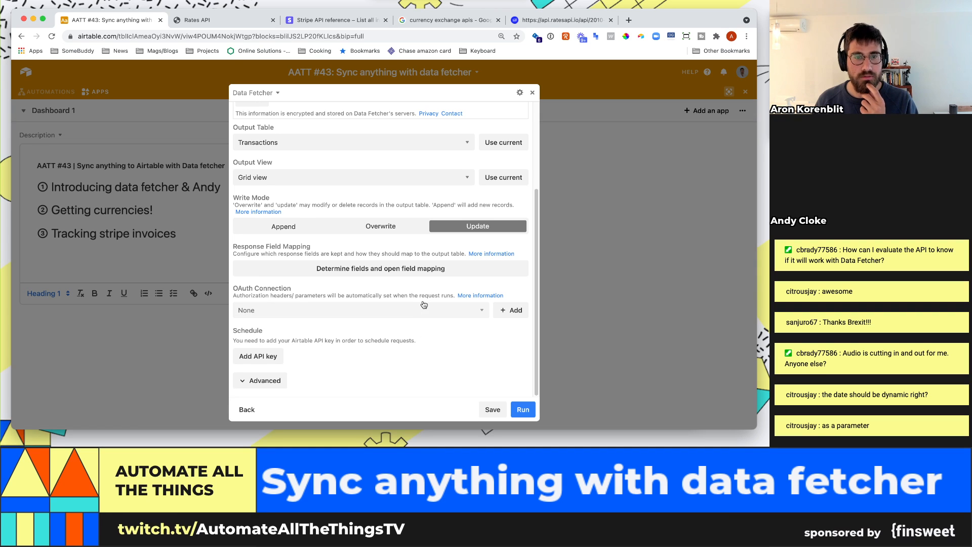
Step: Redetermine the response fields, filter them all out of the field mapping, and keep only rates.USD
{"action": "left_click", "coordinate": [423, 271]}
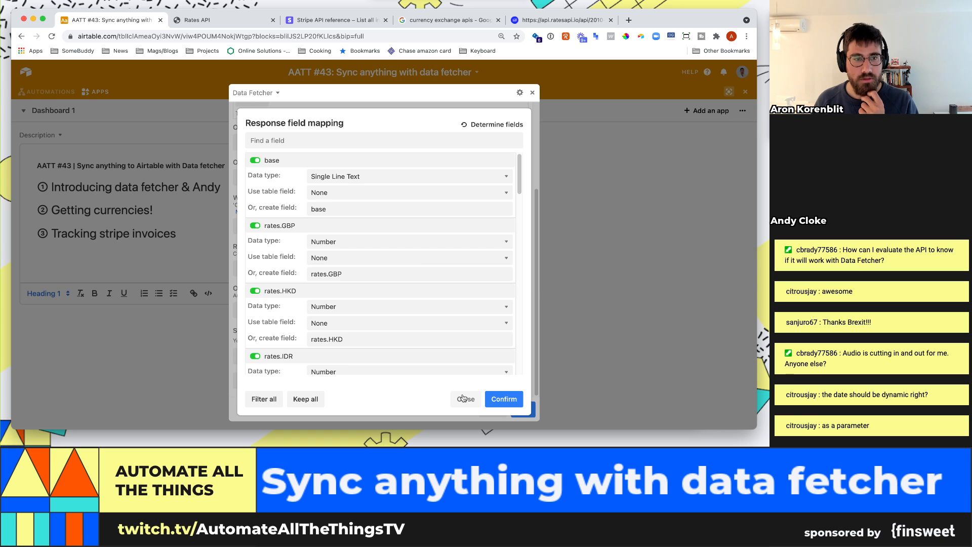
{"action": "left_click", "coordinate": [485, 124]}
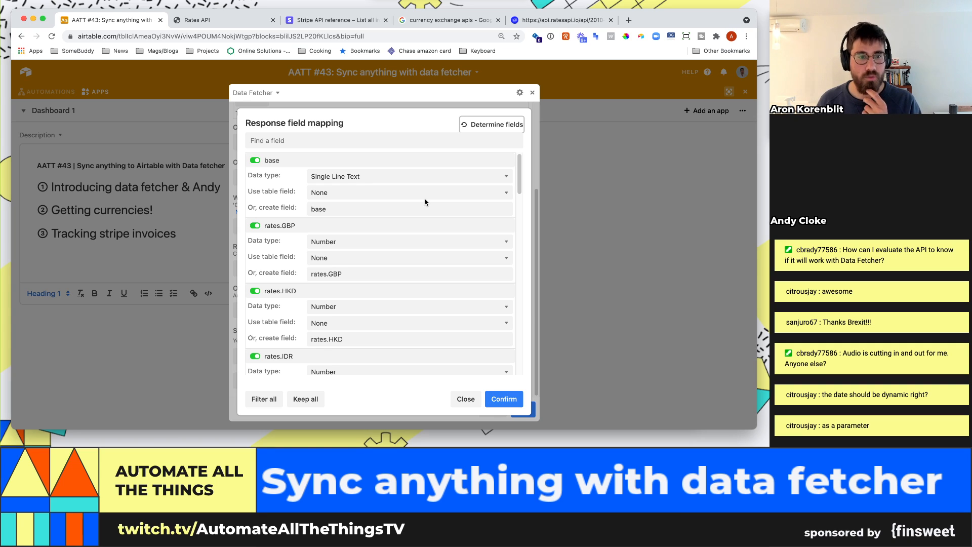
{"action": "left_click", "coordinate": [264, 399]}
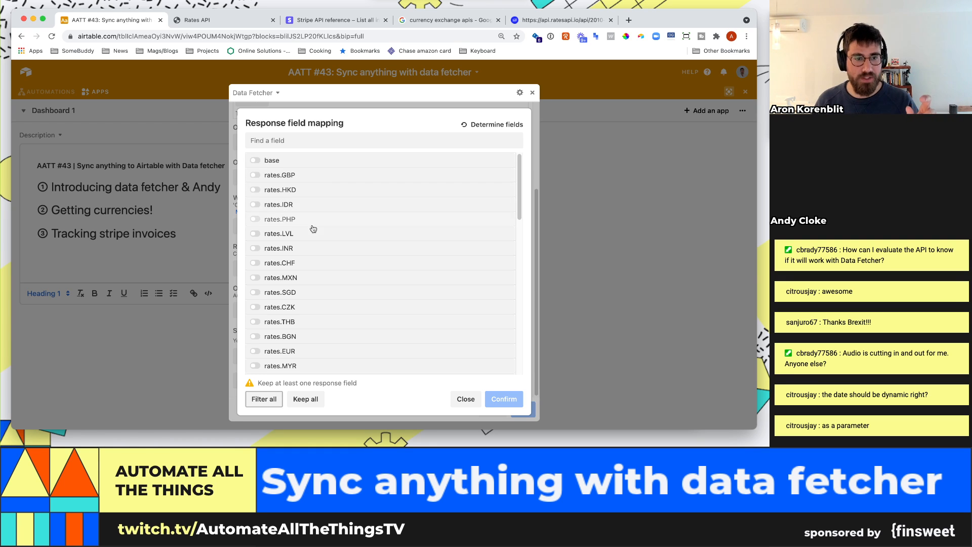
{"action": "scroll", "coordinate": [316, 265], "scroll_direction": "down", "scroll_amount": 5}
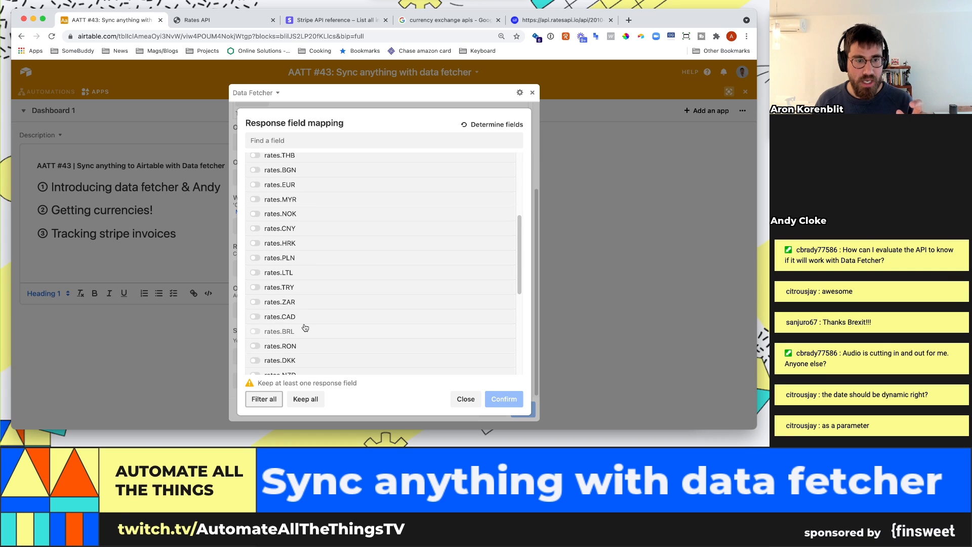
{"action": "scroll", "coordinate": [314, 299], "scroll_direction": "up", "scroll_amount": 3}
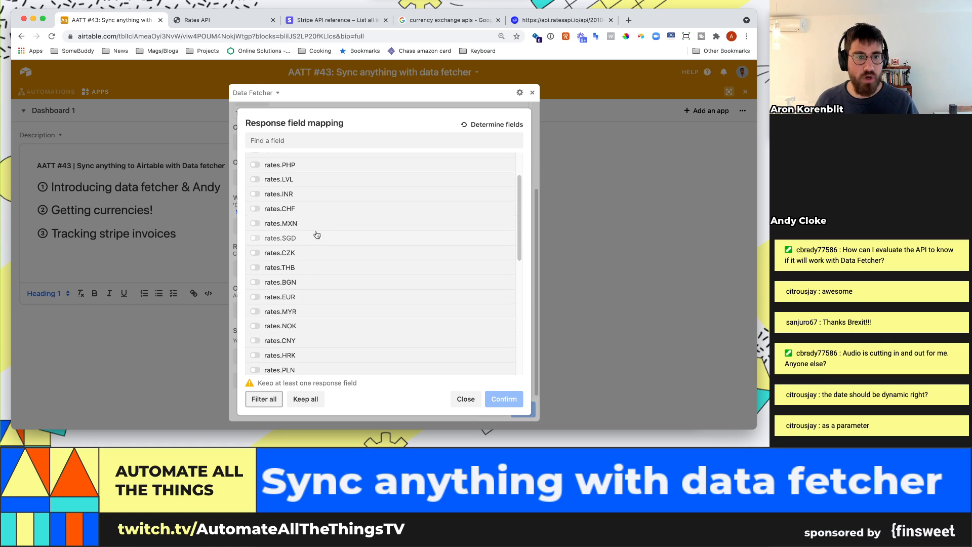
{"action": "scroll", "coordinate": [316, 252], "scroll_direction": "down", "scroll_amount": 5}
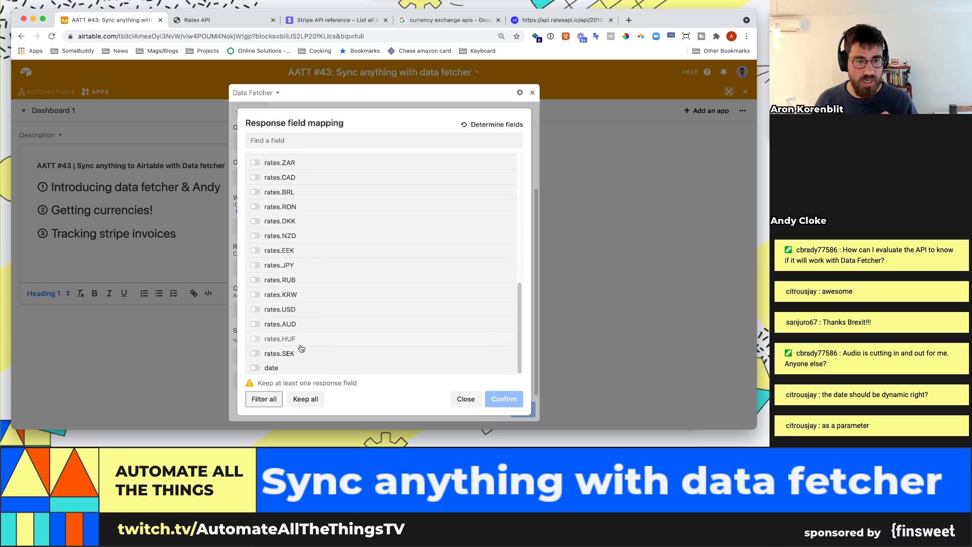
{"action": "left_click", "coordinate": [288, 310]}
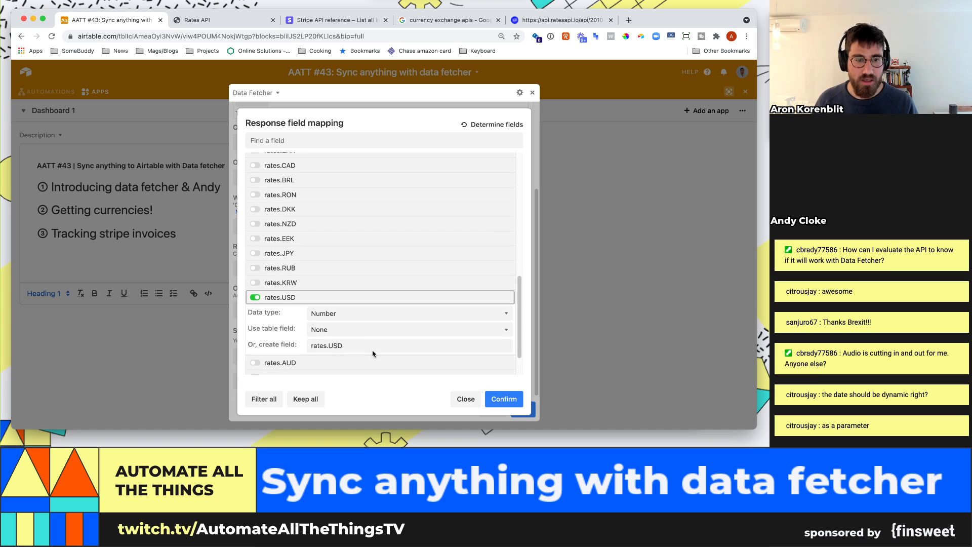
Step: Map rates.USD to the existing table field Exchange rate (USD/ Currency), confirm the mapping, and run the request
{"action": "scroll", "coordinate": [370, 339], "scroll_direction": "down", "scroll_amount": 1}
{"action": "left_click", "coordinate": [348, 346]}
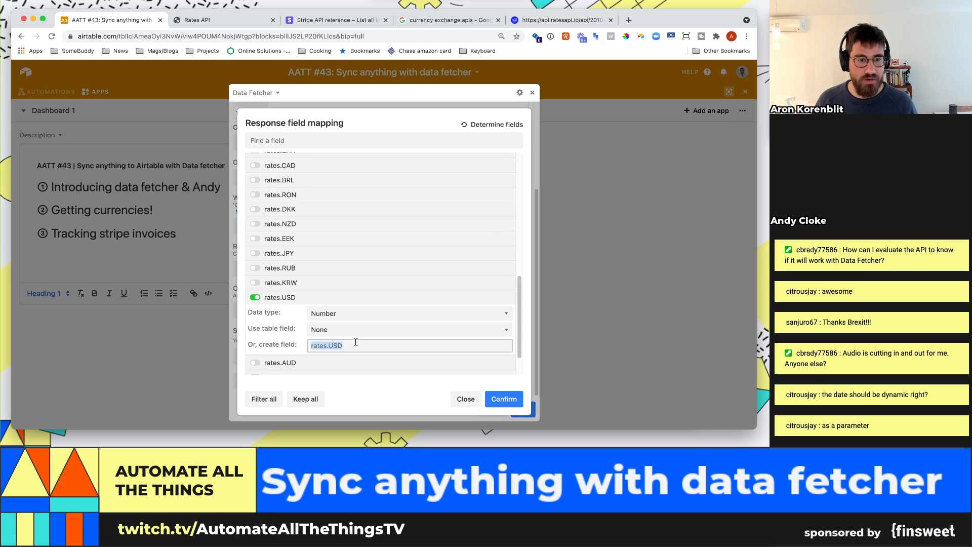
{"action": "scroll", "coordinate": [277, 298], "scroll_direction": "down", "scroll_amount": 1}
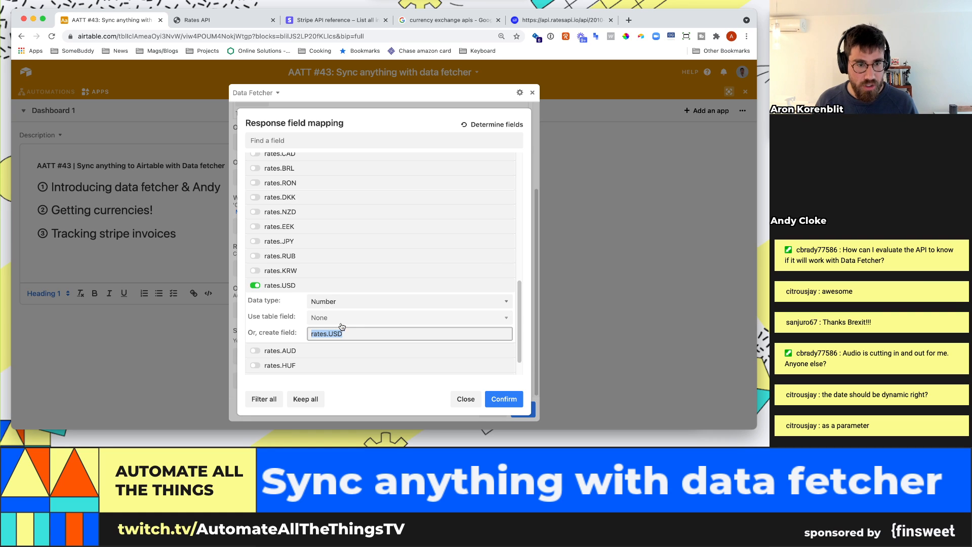
{"action": "scroll", "coordinate": [355, 327], "scroll_direction": "down", "scroll_amount": 1}
{"action": "left_click", "coordinate": [378, 312]}
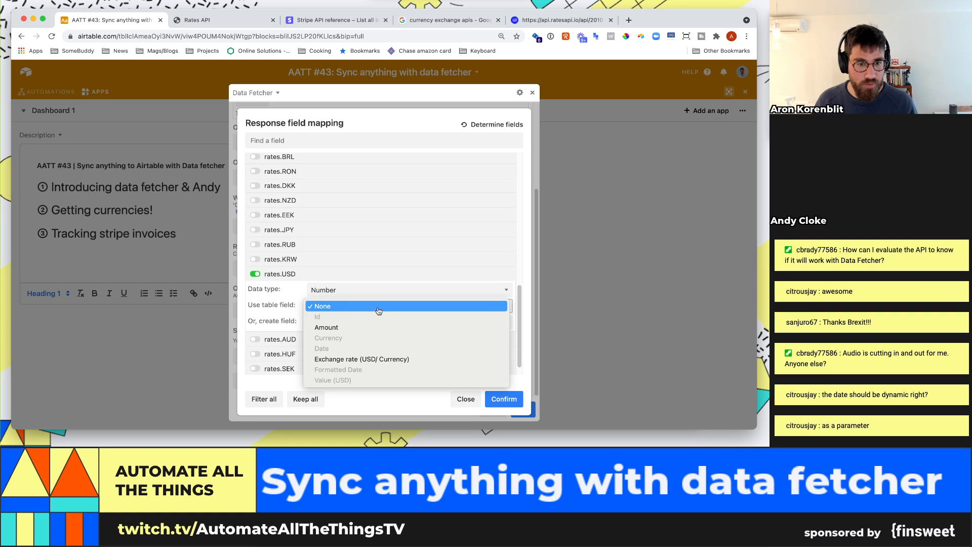
{"action": "left_click", "coordinate": [394, 359]}
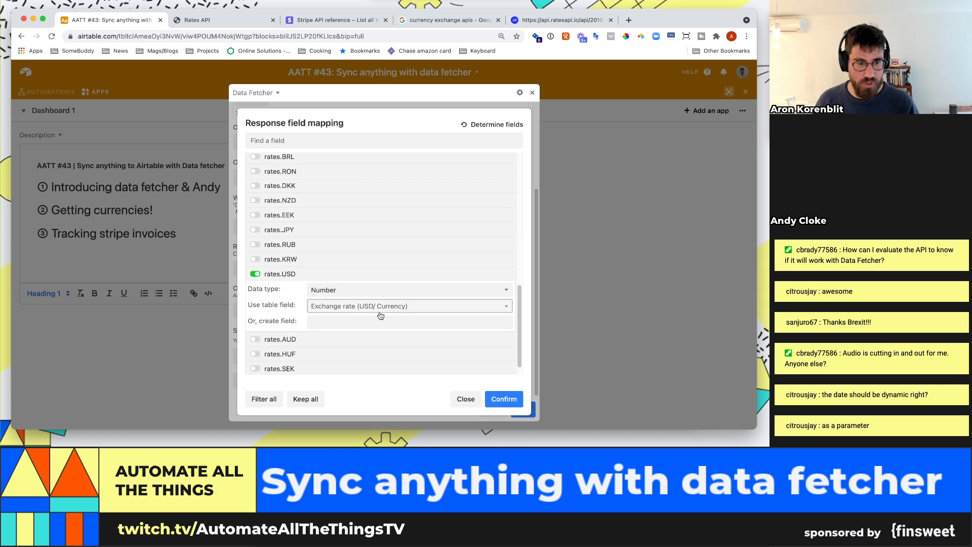
{"action": "left_click", "coordinate": [505, 399]}
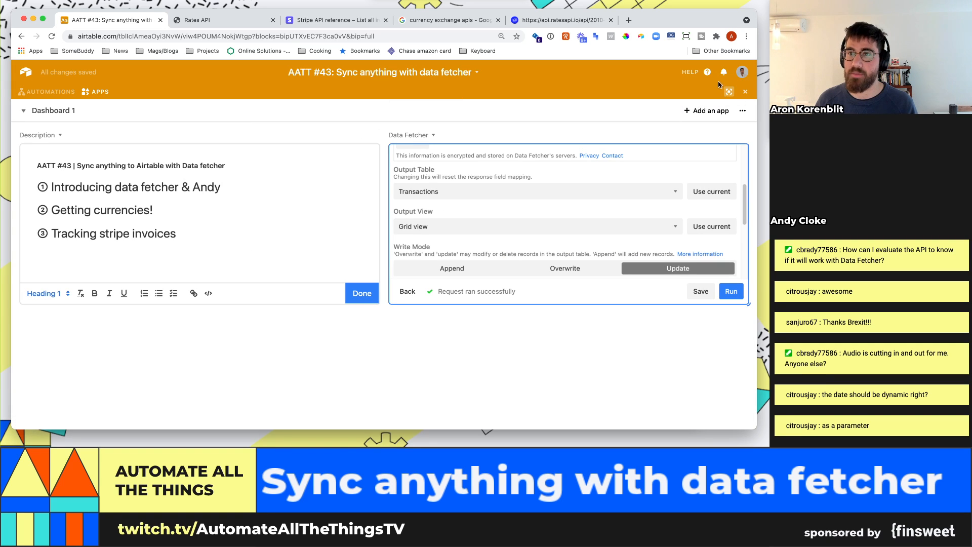
Step: Show the Transactions table beside the apps and check the exchange rate written to the GBP record
{"action": "left_click", "coordinate": [729, 91]}
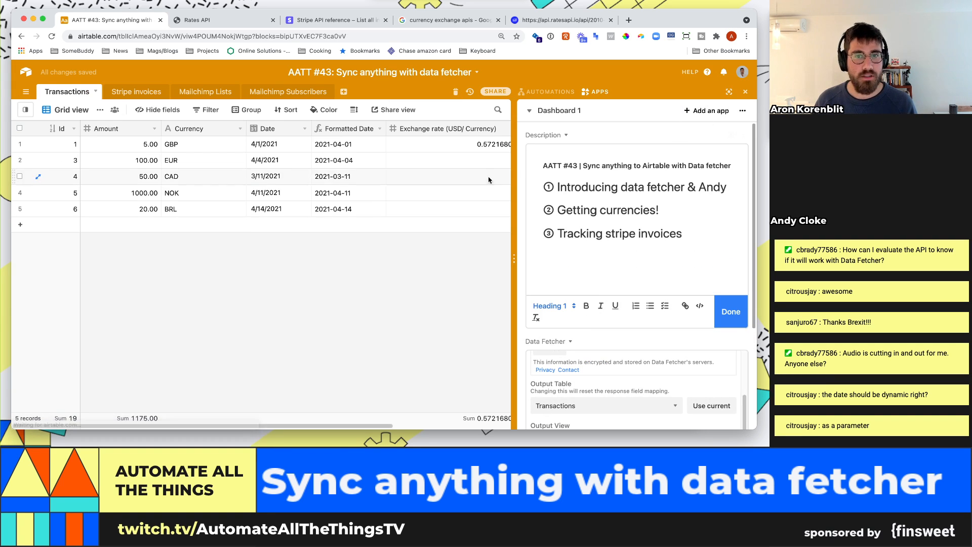
{"action": "left_click", "coordinate": [471, 148]}
{"action": "key", "text": "Right"}
{"action": "key", "text": "Left"}
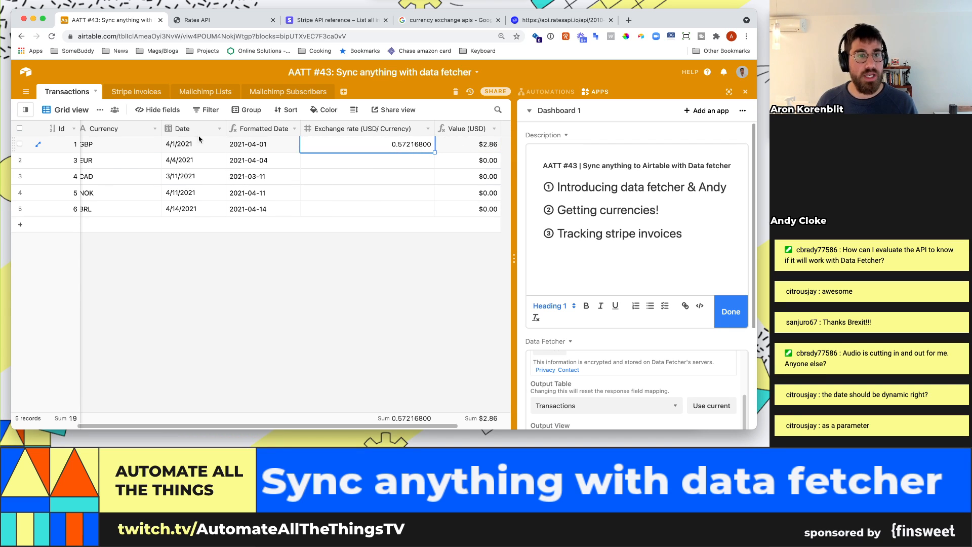
{"action": "left_click", "coordinate": [128, 147]}
{"action": "left_click", "coordinate": [410, 146]}
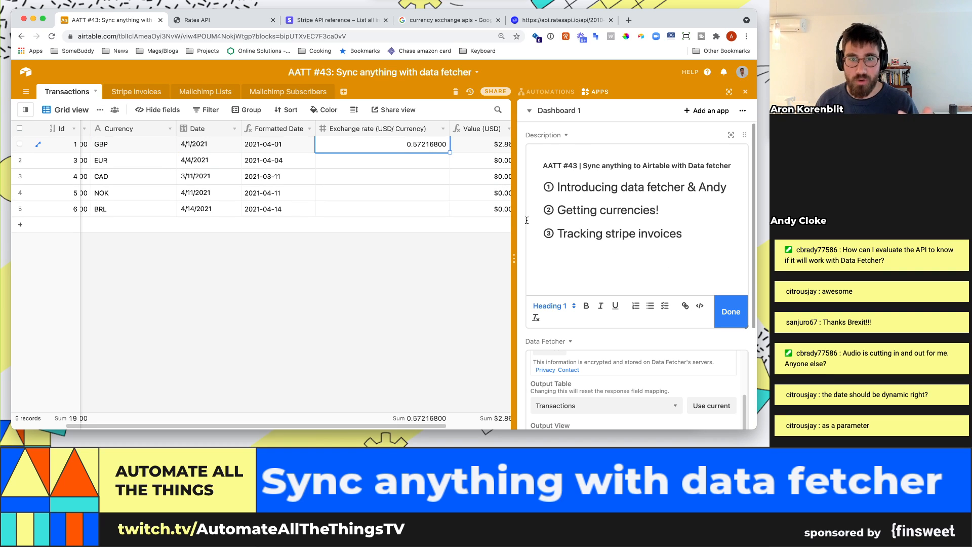
Step: Reopen the Data Fetcher request full screen and remove the fixed date 2010-01-12 from its URL
{"action": "scroll", "coordinate": [694, 322], "scroll_direction": "down", "scroll_amount": 2}
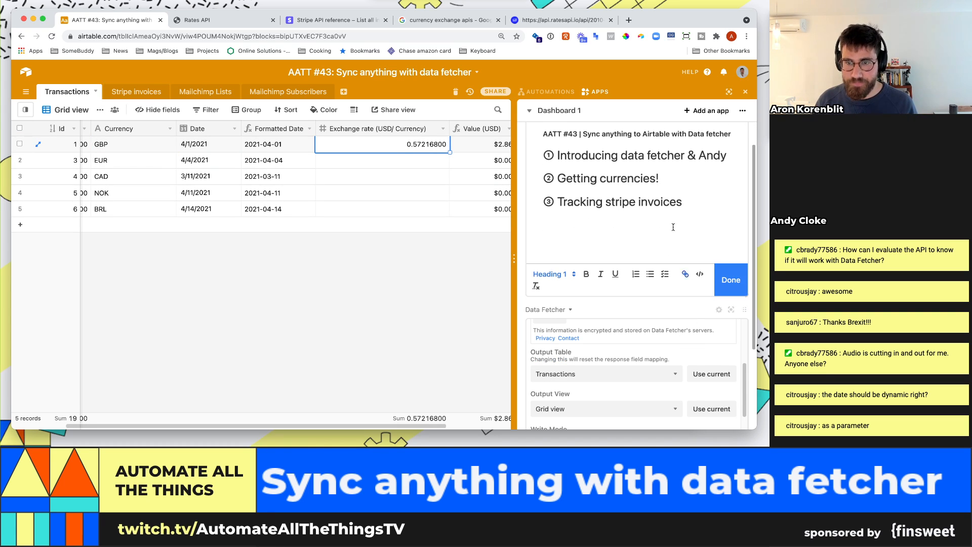
{"action": "scroll", "coordinate": [729, 303], "scroll_direction": "down", "scroll_amount": 4}
{"action": "left_click", "coordinate": [730, 195]}
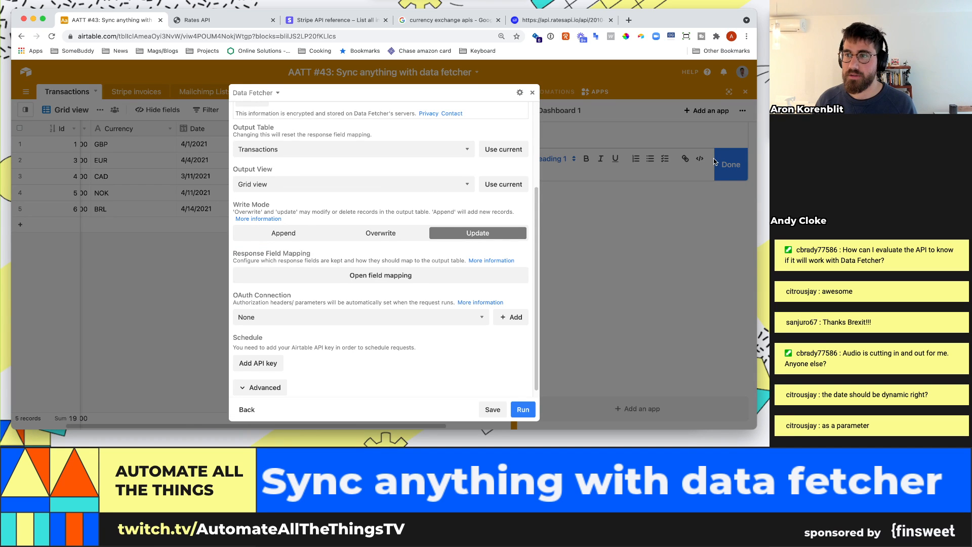
{"action": "scroll", "coordinate": [364, 235], "scroll_direction": "up", "scroll_amount": 1}
{"action": "scroll", "coordinate": [392, 247], "scroll_direction": "up", "scroll_amount": 5}
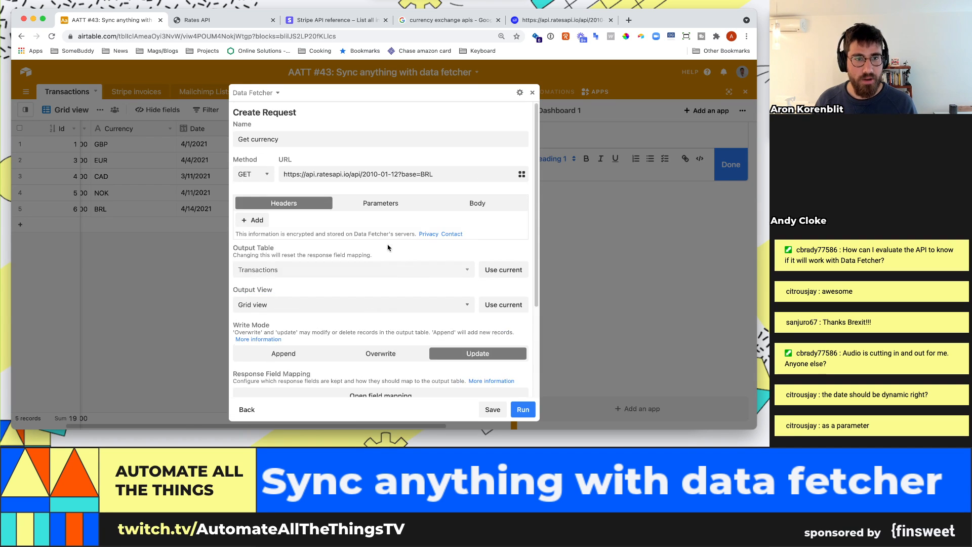
{"action": "left_click", "coordinate": [441, 174]}
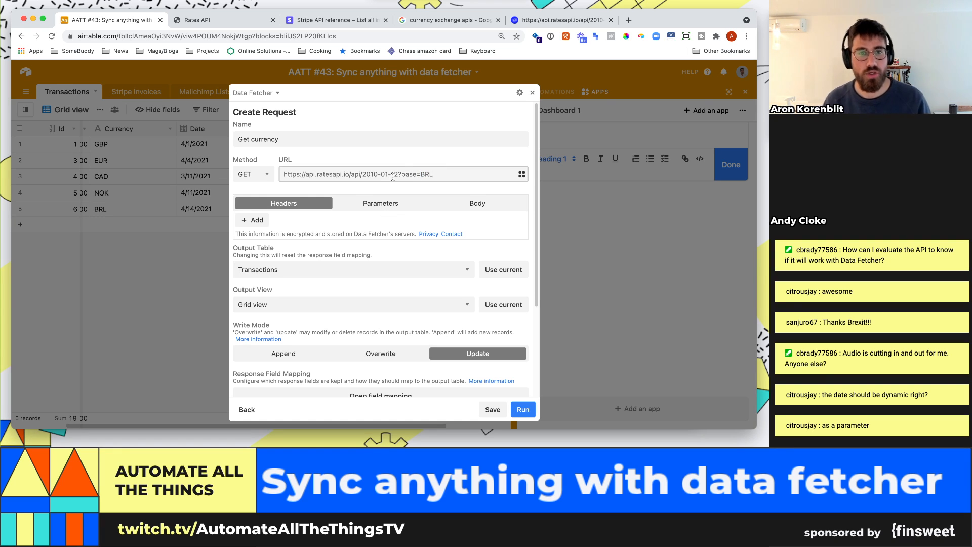
{"action": "left_click_drag", "start_coordinate": [398, 174], "coordinate": [361, 174]}
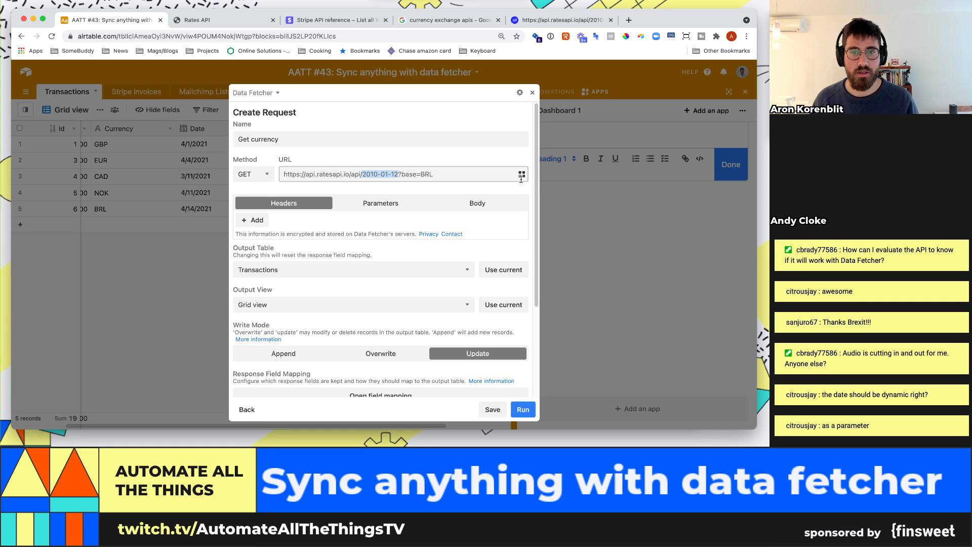
{"action": "key", "text": "BackSpace"}
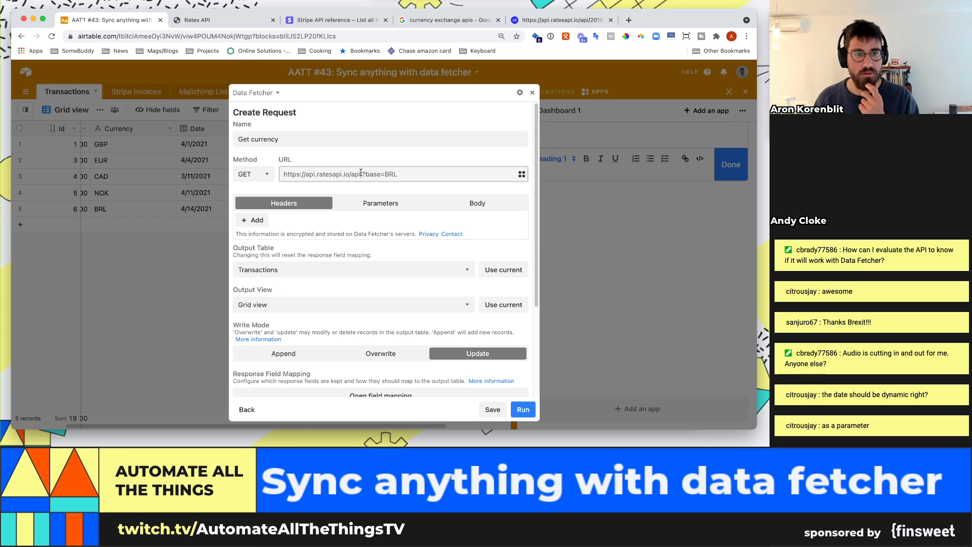
Step: Start inserting a table reference in the request URL in place of the date, with Transactions as its table
{"action": "left_click", "coordinate": [522, 175]}
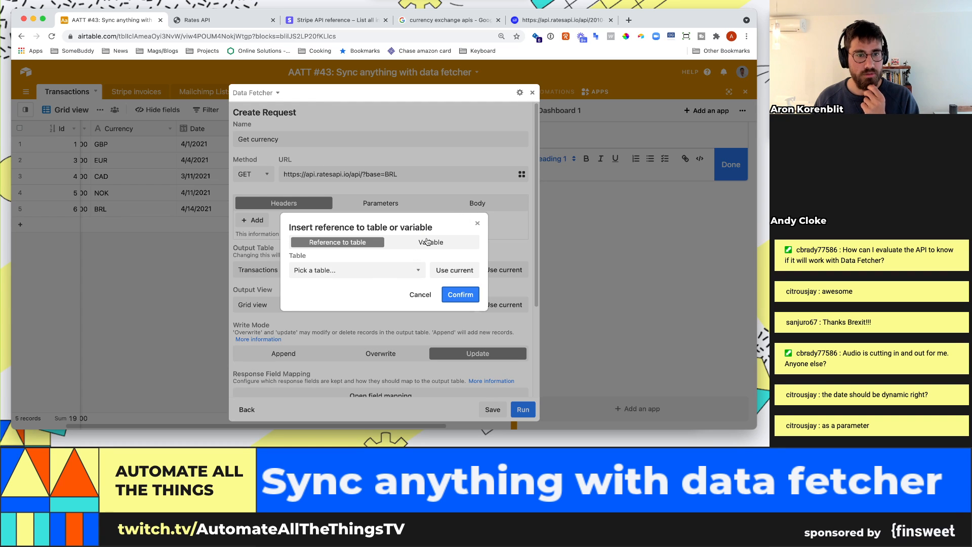
{"action": "left_click", "coordinate": [399, 271]}
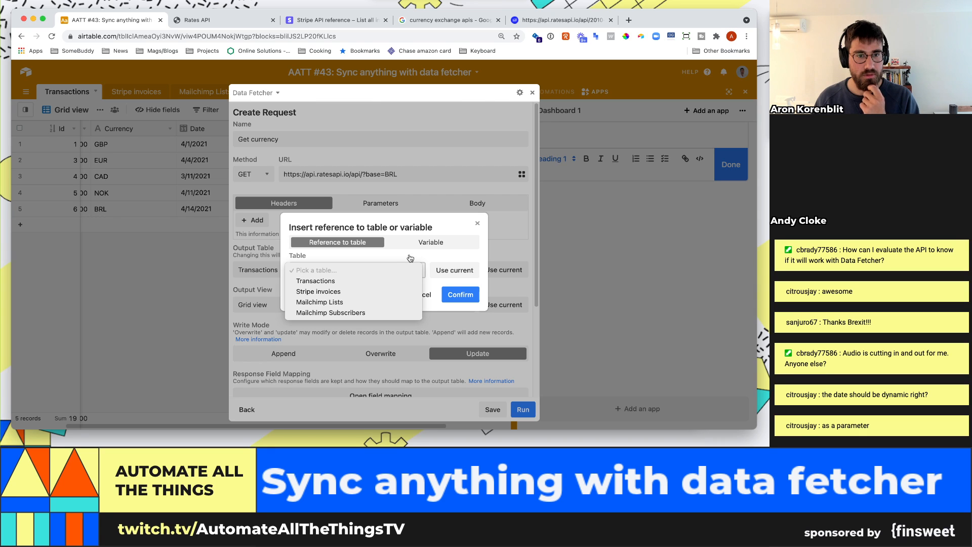
{"action": "left_click", "coordinate": [409, 258]}
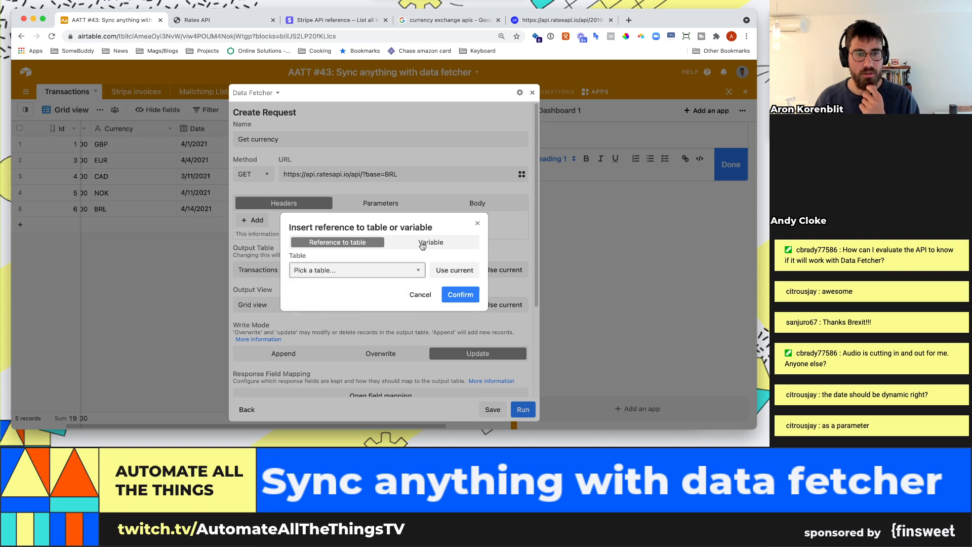
{"action": "left_click", "coordinate": [422, 246]}
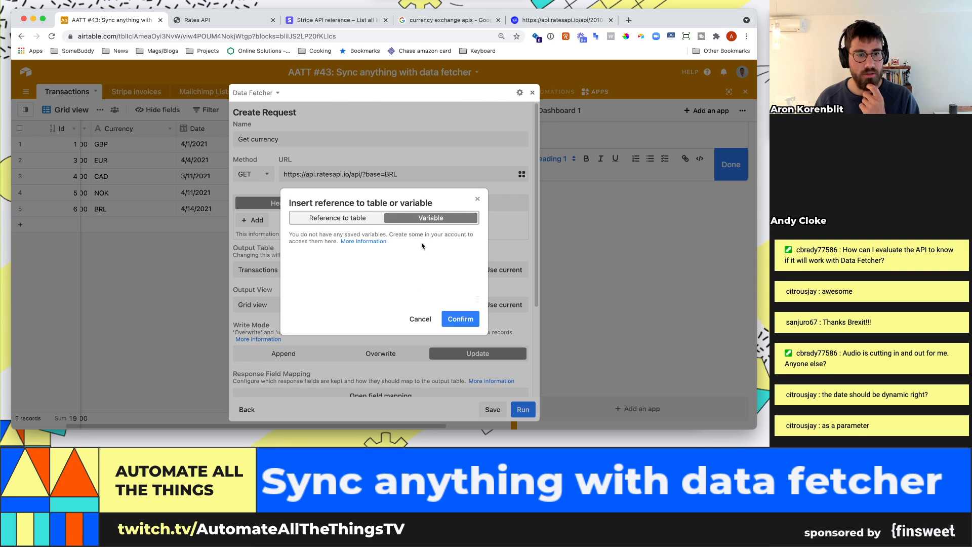
{"action": "left_click", "coordinate": [371, 222]}
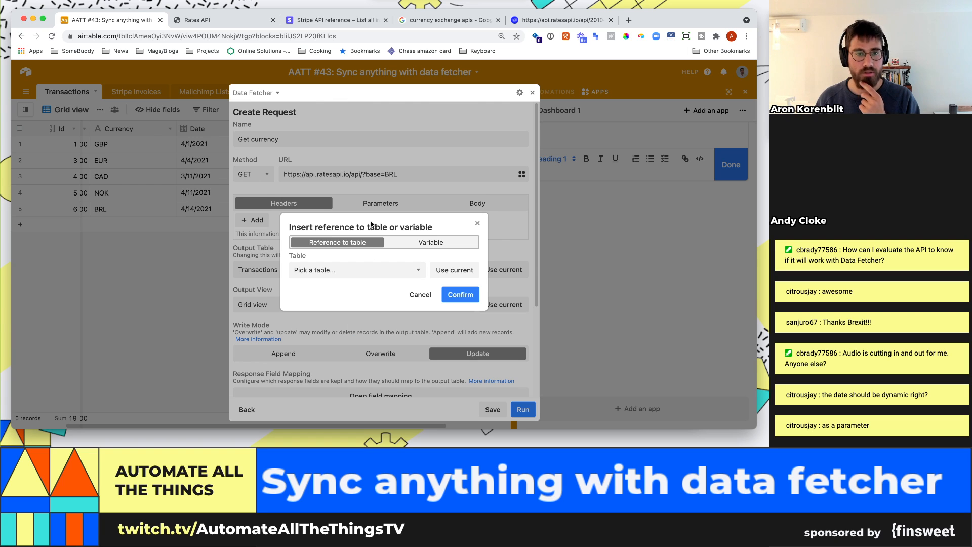
{"action": "left_click", "coordinate": [362, 274]}
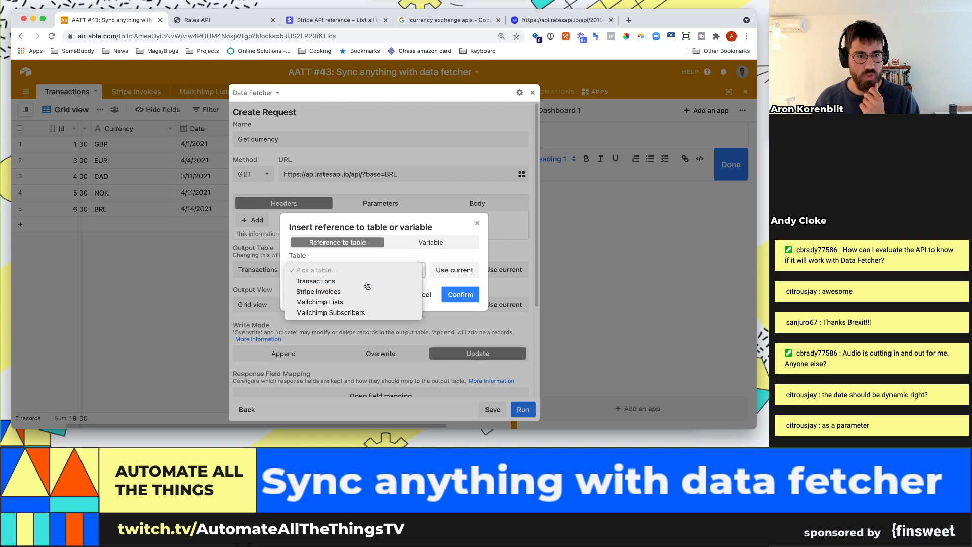
{"action": "left_click", "coordinate": [366, 283]}
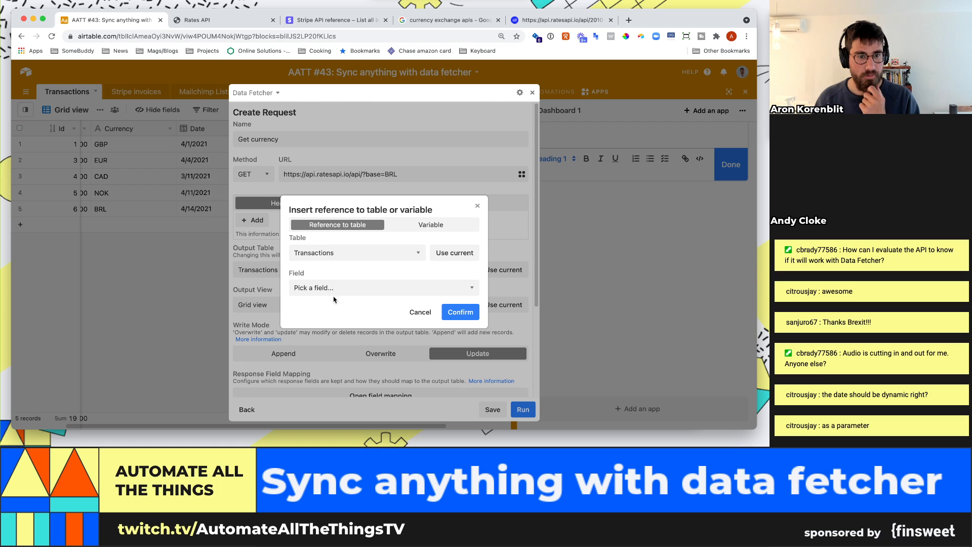
{"action": "left_click", "coordinate": [348, 289]}
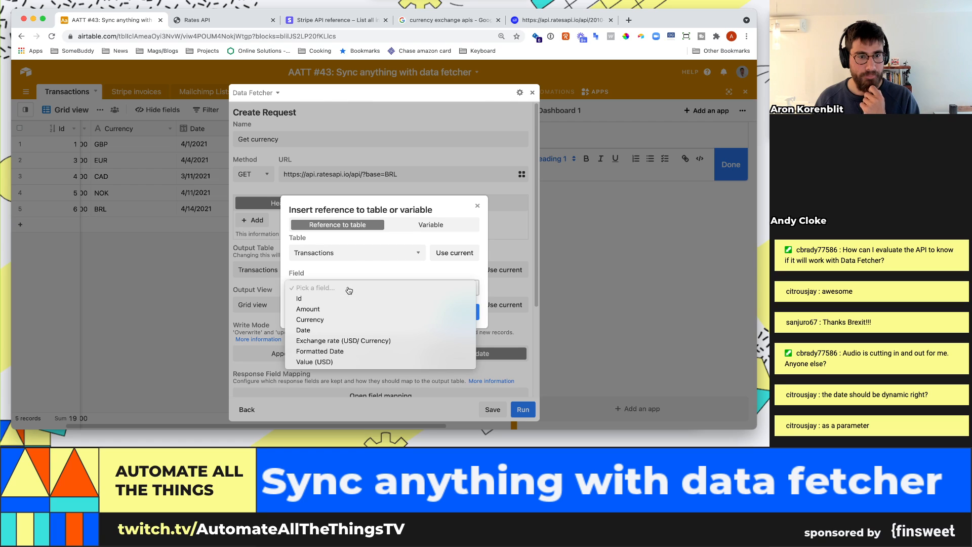
{"action": "left_click", "coordinate": [351, 320]}
{"action": "scroll", "coordinate": [378, 306], "scroll_direction": "down", "scroll_amount": 2}
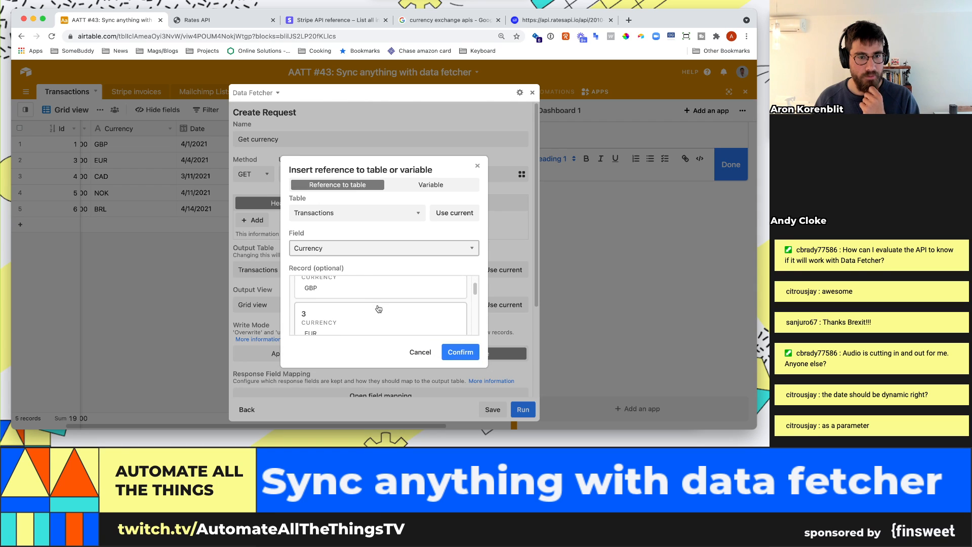
{"action": "scroll", "coordinate": [379, 309], "scroll_direction": "up", "scroll_amount": 2}
Step: Insert a reference to the Transactions table's Date field into the request URL, without picking a specific record
{"action": "left_click", "coordinate": [354, 248]}
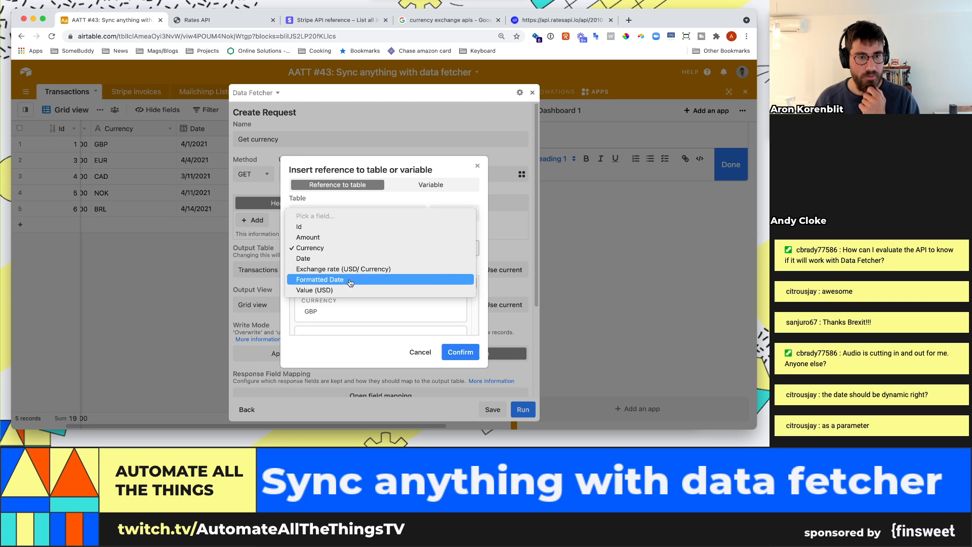
{"action": "left_click", "coordinate": [349, 258]}
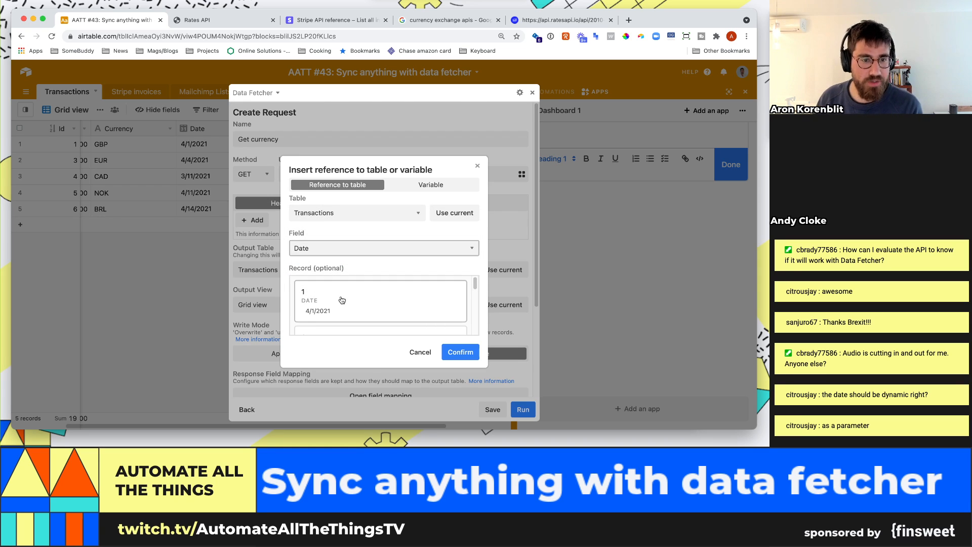
{"action": "scroll", "coordinate": [342, 304], "scroll_direction": "down", "scroll_amount": 3}
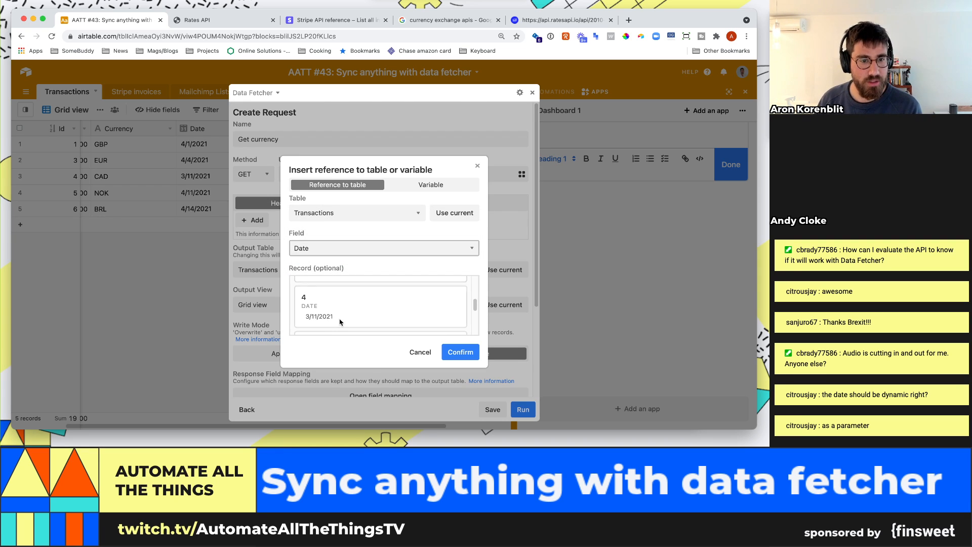
{"action": "scroll", "coordinate": [340, 314], "scroll_direction": "down", "scroll_amount": 2}
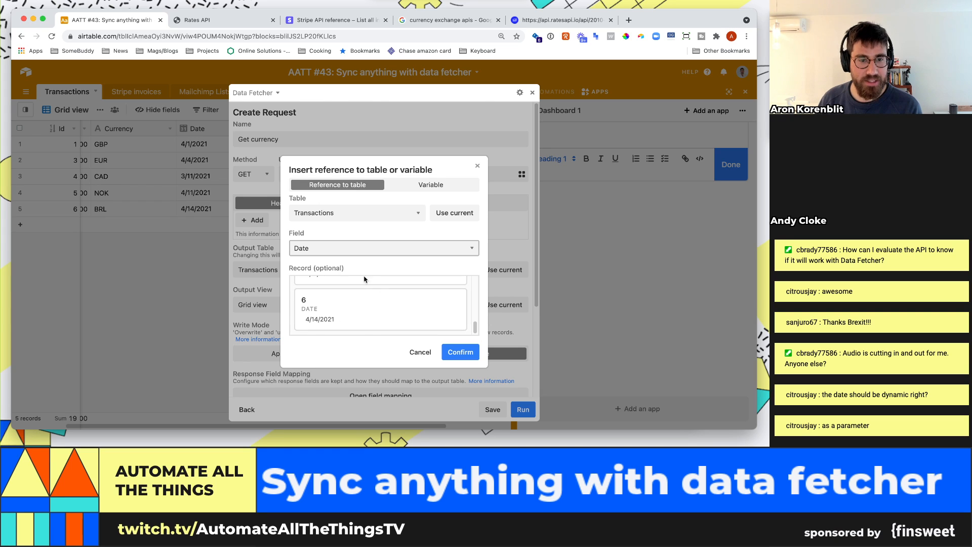
{"action": "scroll", "coordinate": [374, 285], "scroll_direction": "up", "scroll_amount": 1}
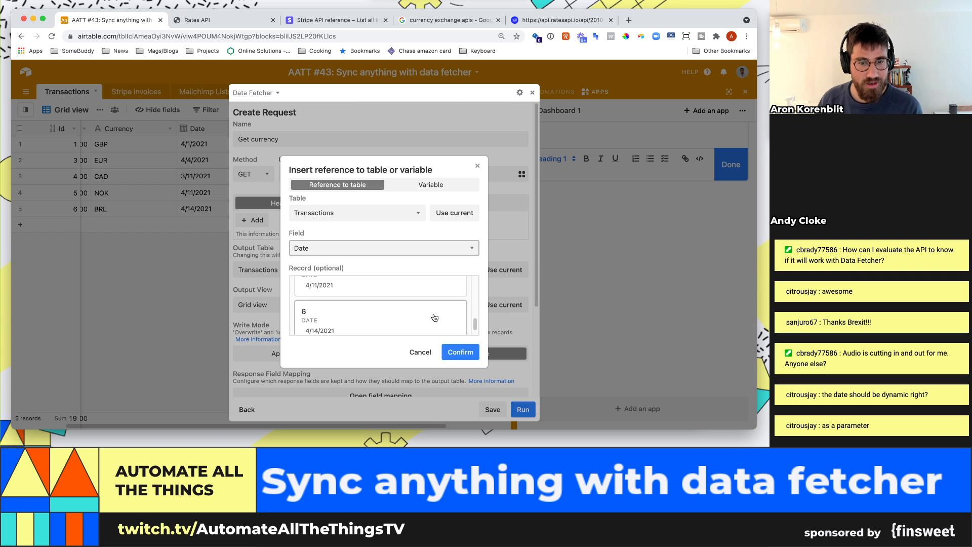
{"action": "left_click", "coordinate": [460, 353]}
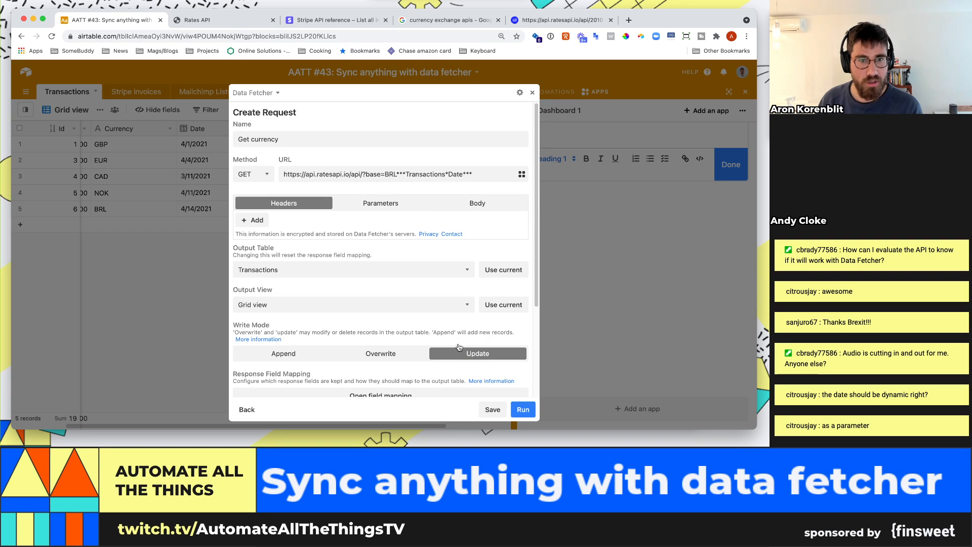
{"action": "left_click", "coordinate": [399, 174]}
{"action": "left_click", "coordinate": [401, 175]}
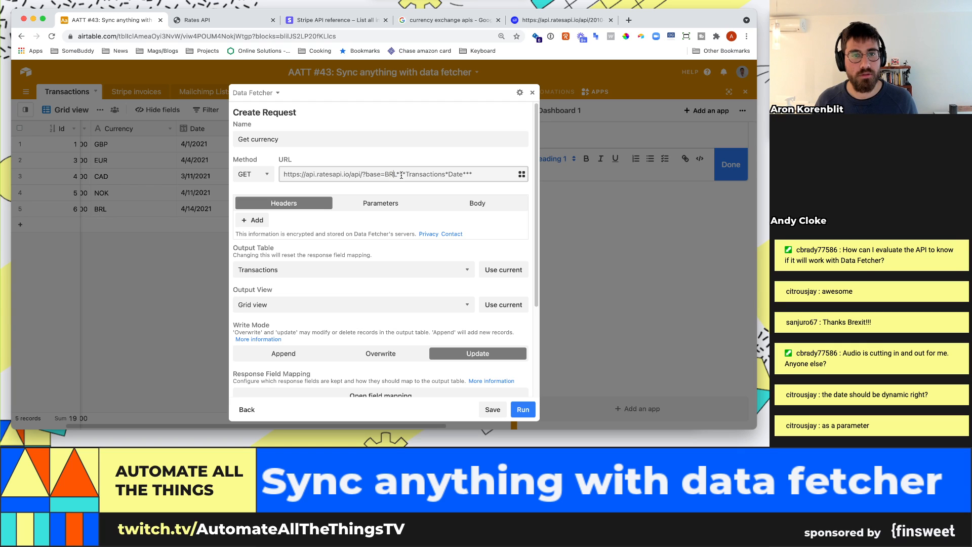
{"action": "left_click_drag", "start_coordinate": [396, 174], "coordinate": [364, 174]}
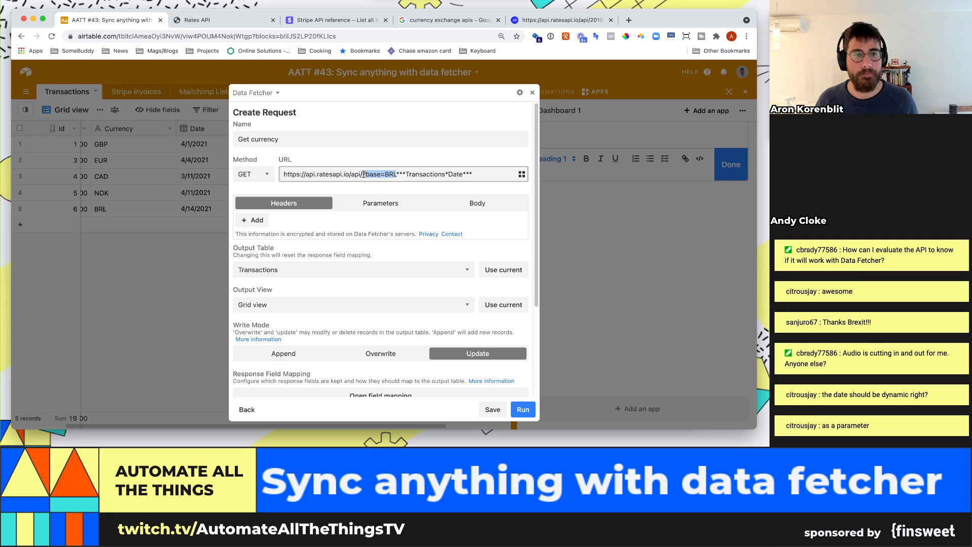
{"action": "key", "text": "BackSpace"}
{"action": "key", "text": "BackSpace"}
{"action": "left_click", "coordinate": [471, 171]}
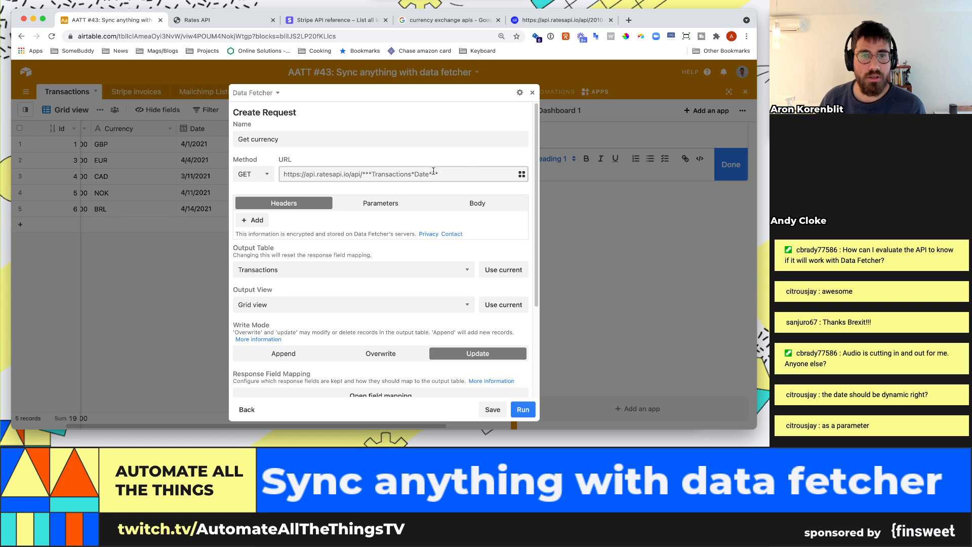
{"action": "key", "text": "super+z"}
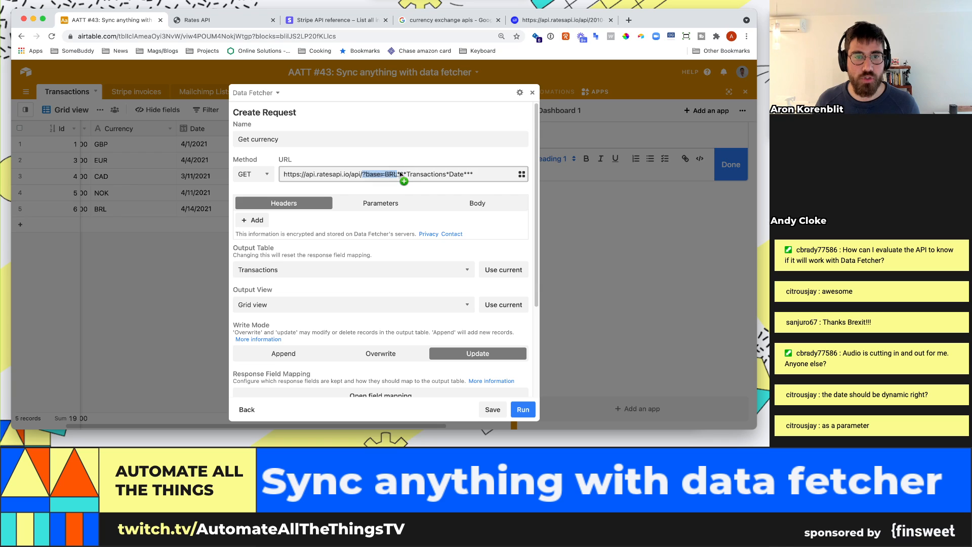
{"action": "left_click", "coordinate": [400, 171]}
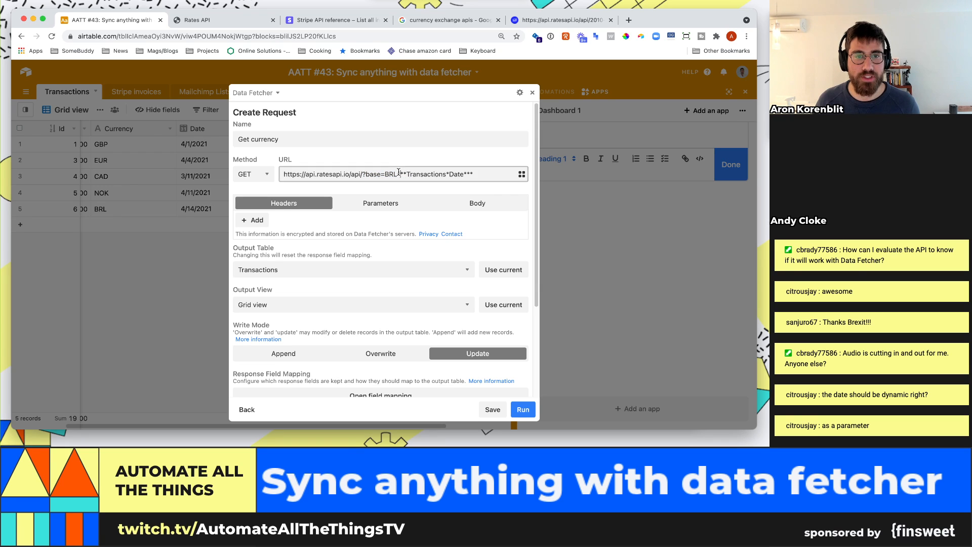
{"action": "left_click_drag", "start_coordinate": [407, 172], "coordinate": [403, 173]}
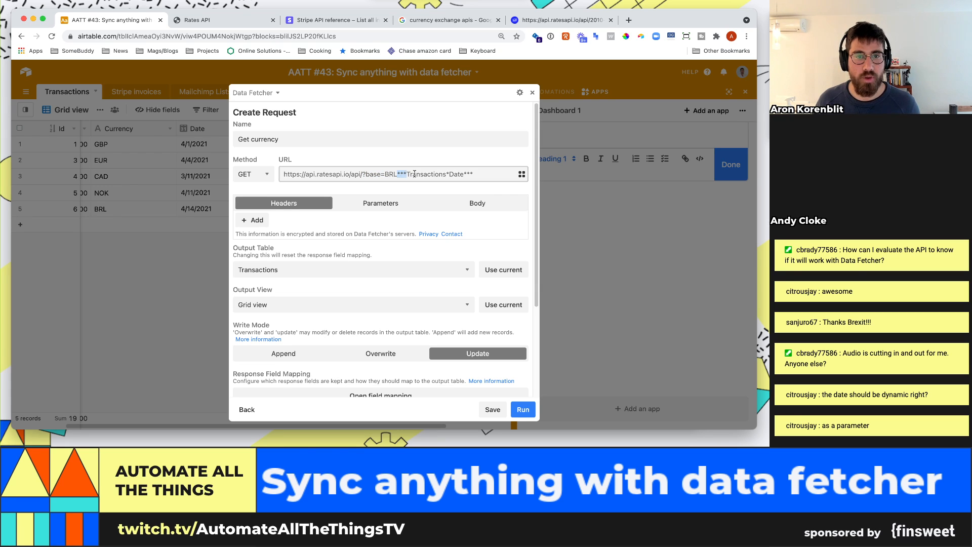
{"action": "left_click", "coordinate": [476, 174]}
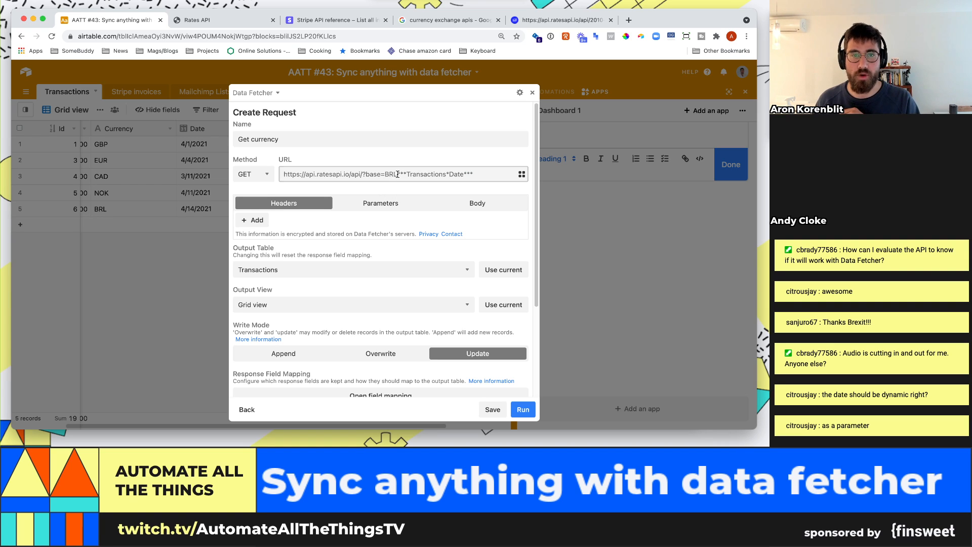
Step: Move ?base=BRL behind the Transactions Date reference in the request URL, copying it again from the API response page's address
{"action": "left_click_drag", "start_coordinate": [397, 174], "coordinate": [361, 174]}
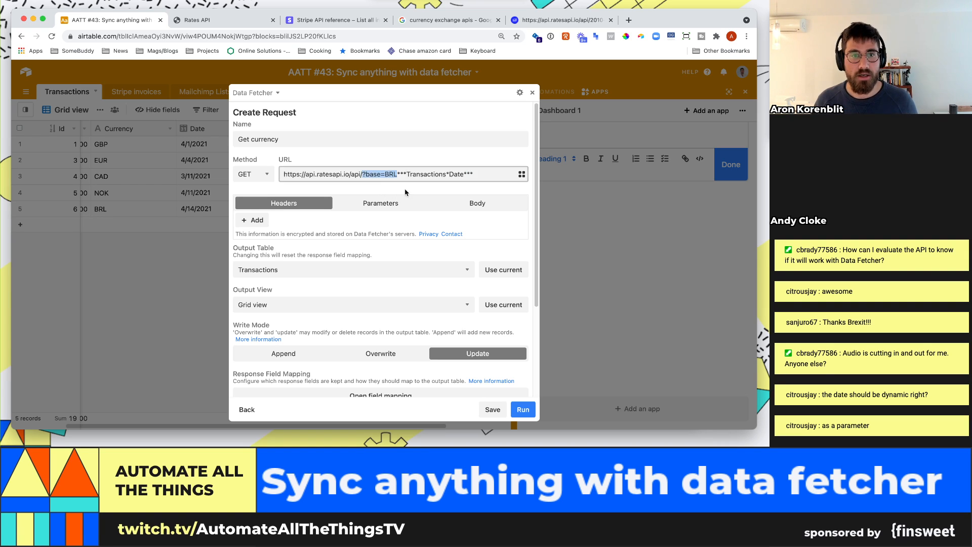
{"action": "key", "text": "BackSpace"}
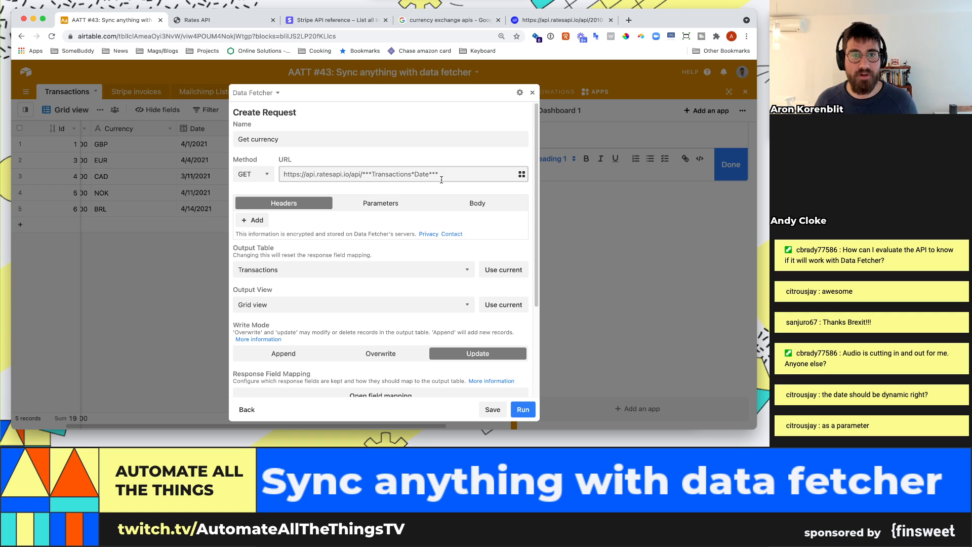
{"action": "left_click", "coordinate": [562, 20]}
{"action": "left_click_drag", "start_coordinate": [193, 37], "coordinate": [223, 38]}
{"action": "key", "text": "super+c"}
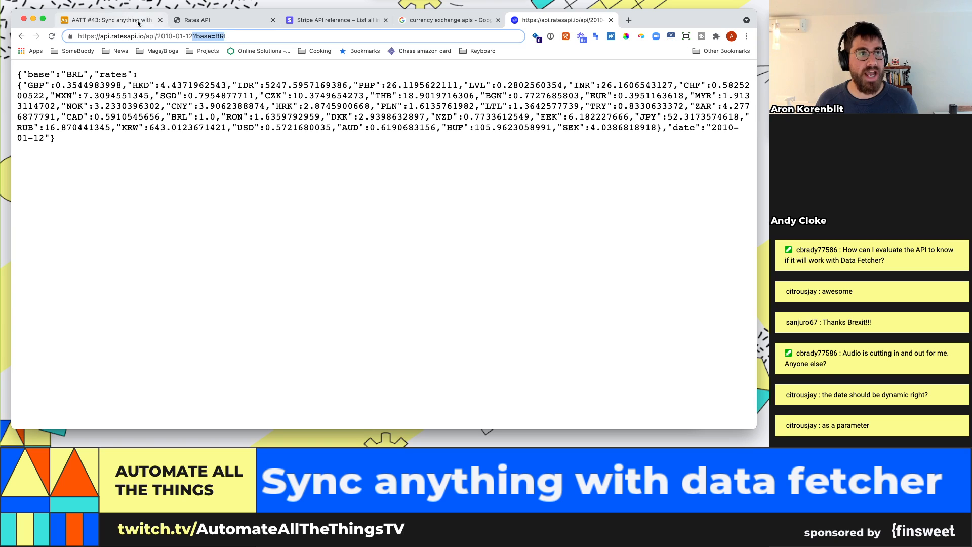
{"action": "left_click", "coordinate": [109, 20]}
{"action": "left_click", "coordinate": [455, 174]}
{"action": "key", "text": "super+v"}
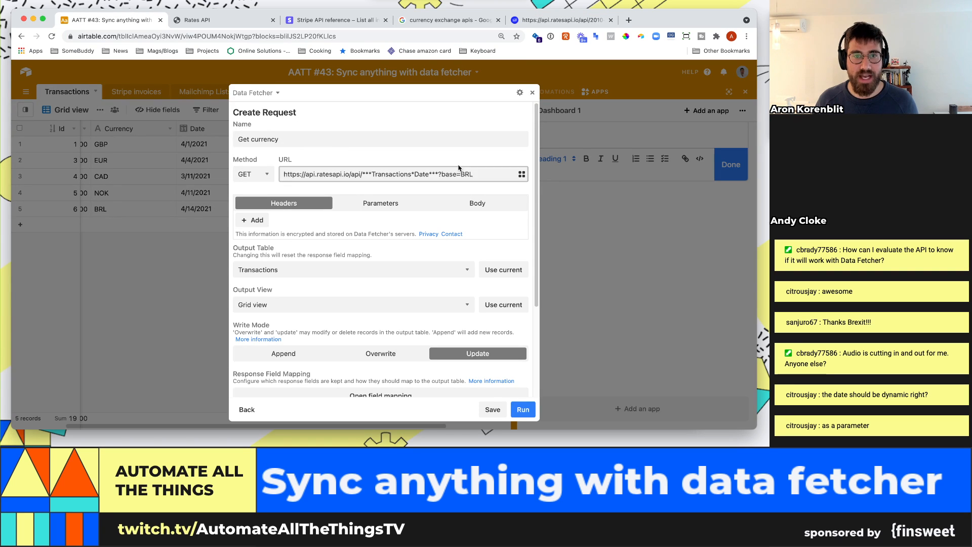
Step: Replace the fixed BRL base in the request URL with a reference to the Transactions table's Currency field
{"action": "double_click", "coordinate": [468, 173]}
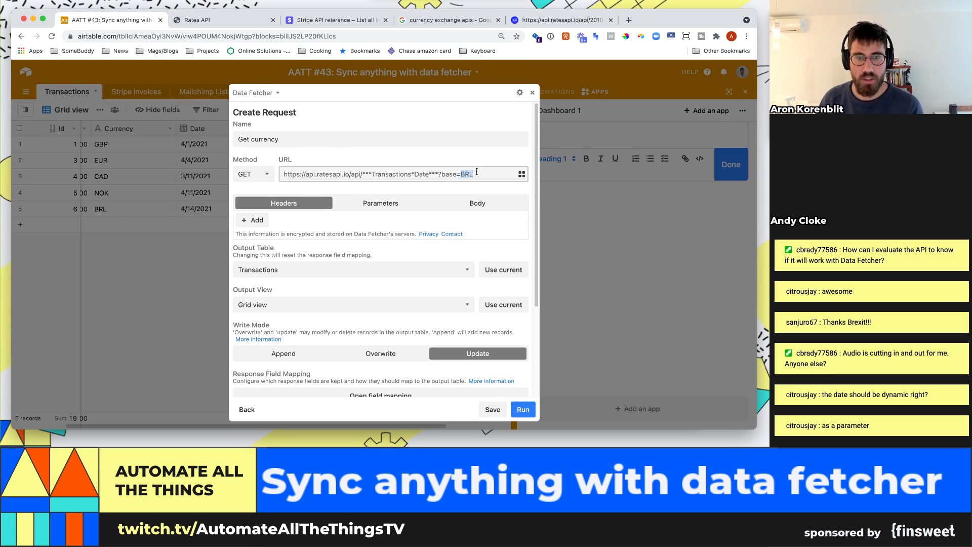
{"action": "key", "text": "BackSpace"}
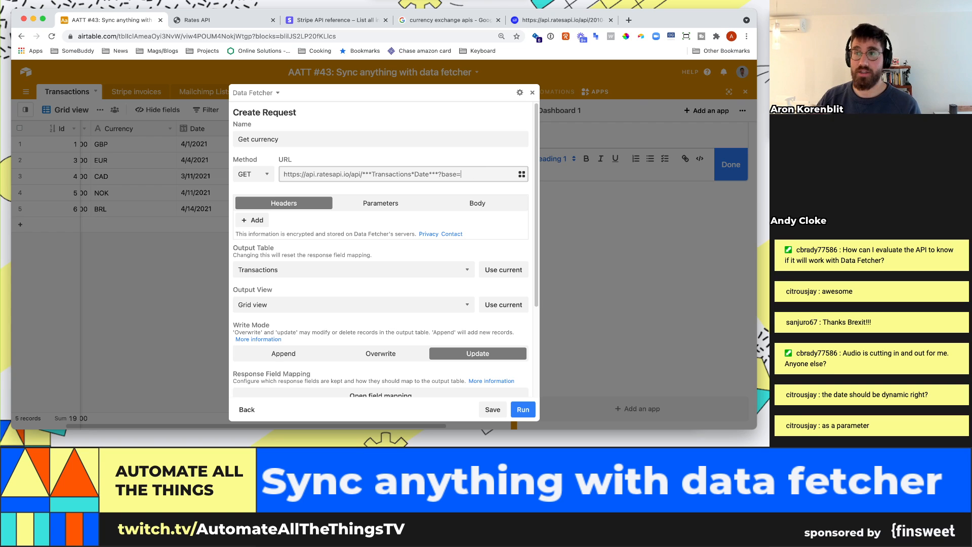
{"action": "left_click", "coordinate": [521, 175]}
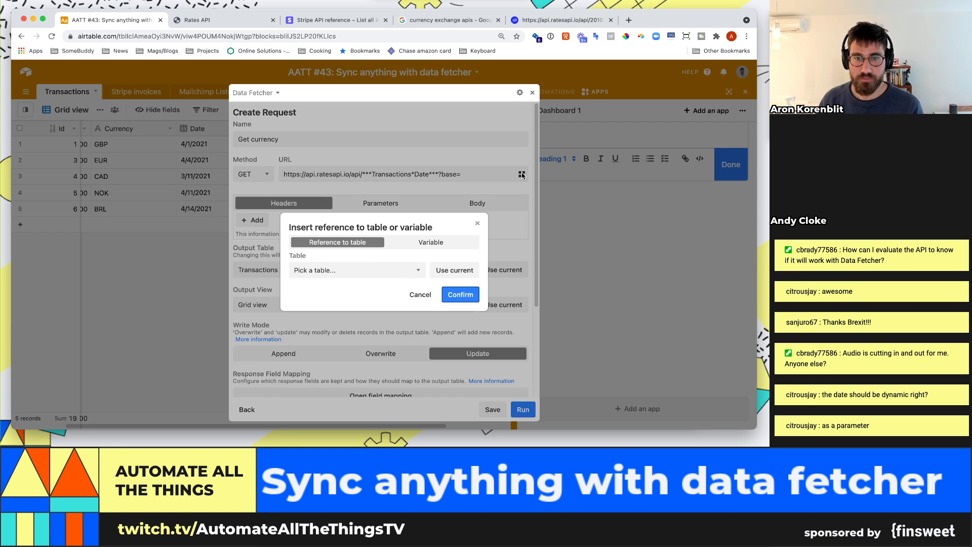
{"action": "left_click", "coordinate": [354, 271]}
{"action": "left_click", "coordinate": [348, 281]}
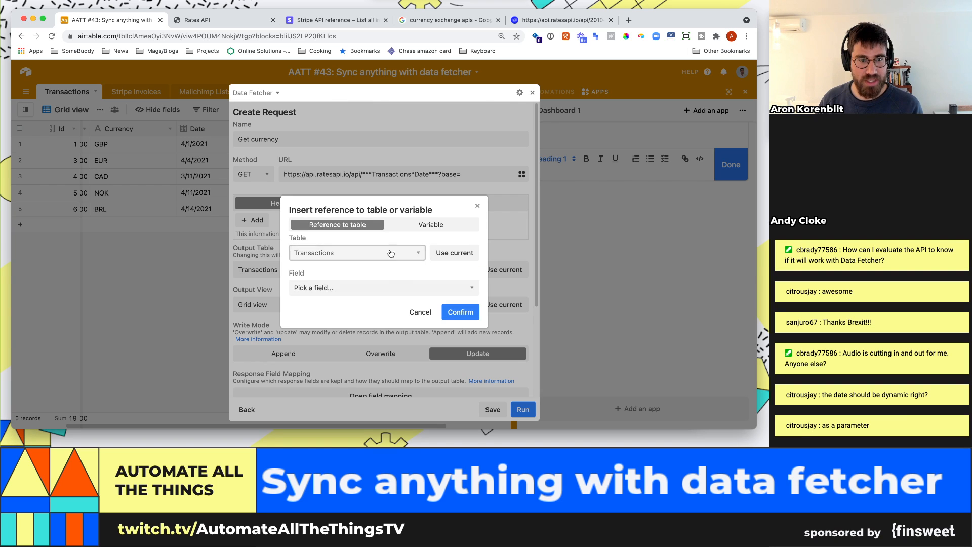
{"action": "left_click", "coordinate": [373, 296]}
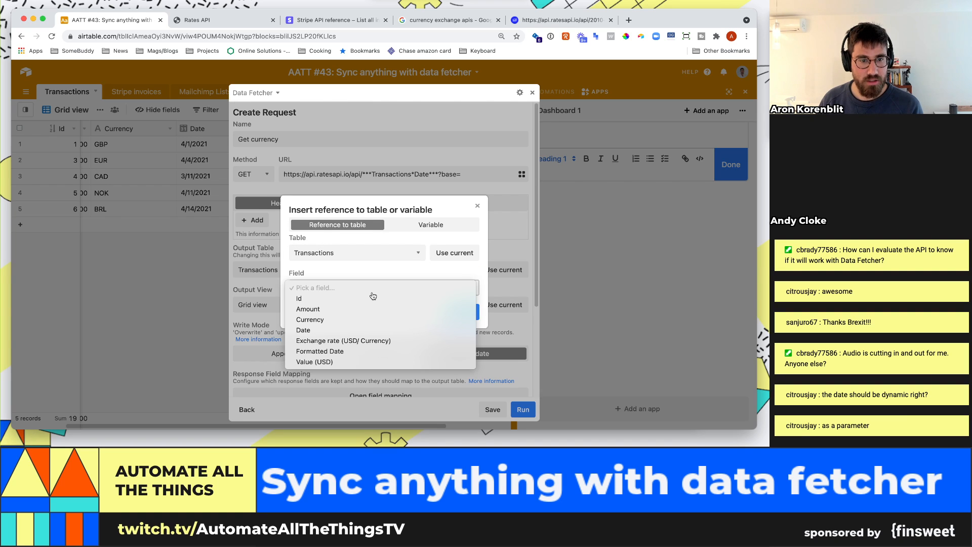
{"action": "left_click", "coordinate": [367, 320]}
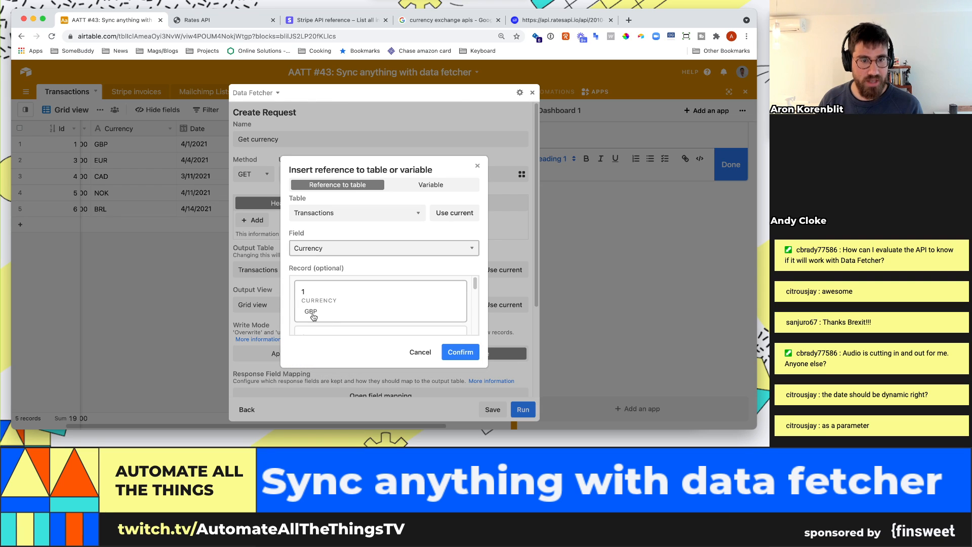
{"action": "scroll", "coordinate": [324, 317], "scroll_direction": "down", "scroll_amount": 5}
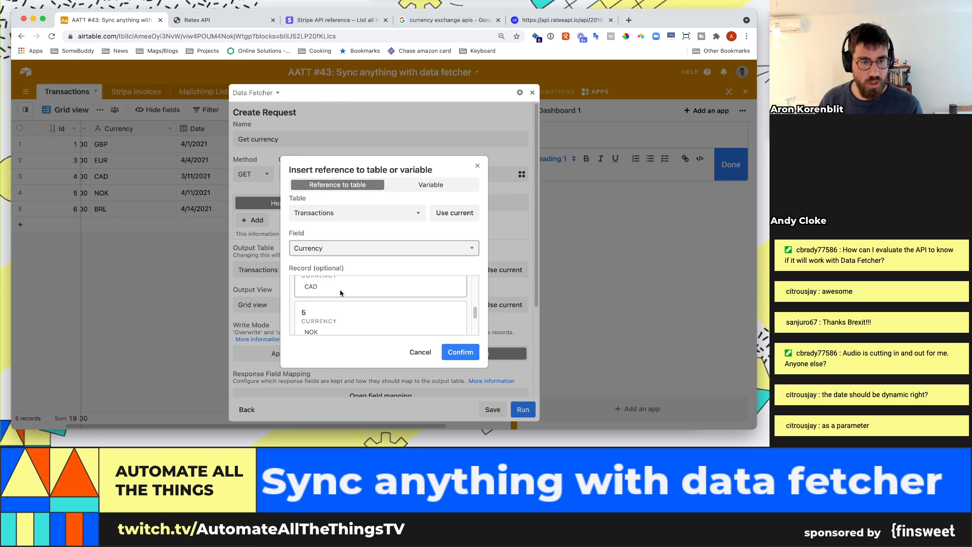
{"action": "scroll", "coordinate": [343, 317], "scroll_direction": "down", "scroll_amount": 3}
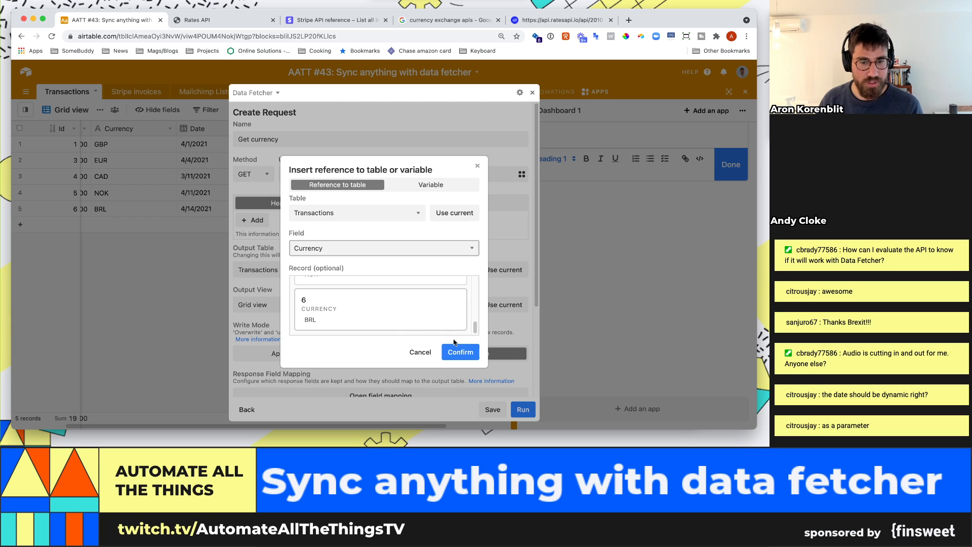
{"action": "left_click", "coordinate": [476, 353]}
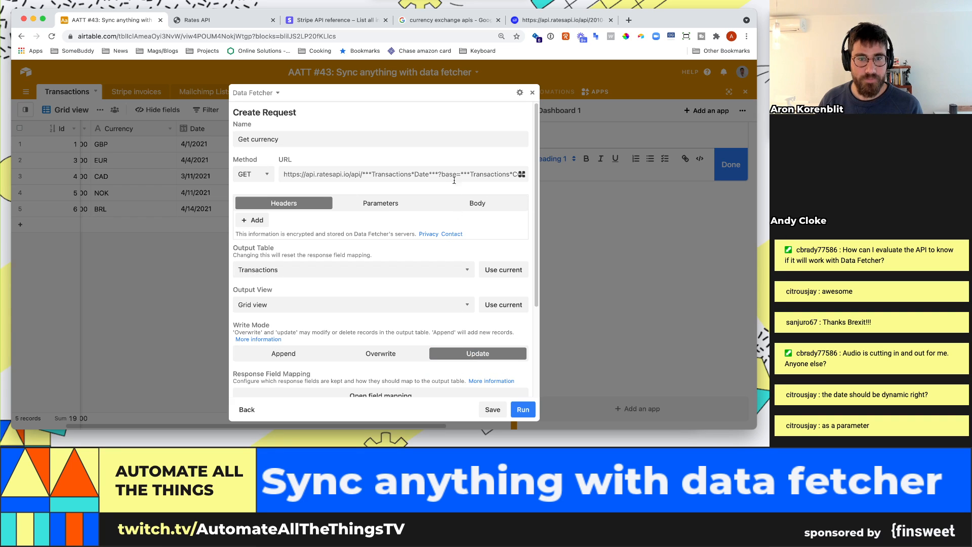
Step: Enlarge the page and review the Date and Currency references in the request URL
{"action": "left_click", "coordinate": [401, 173]}
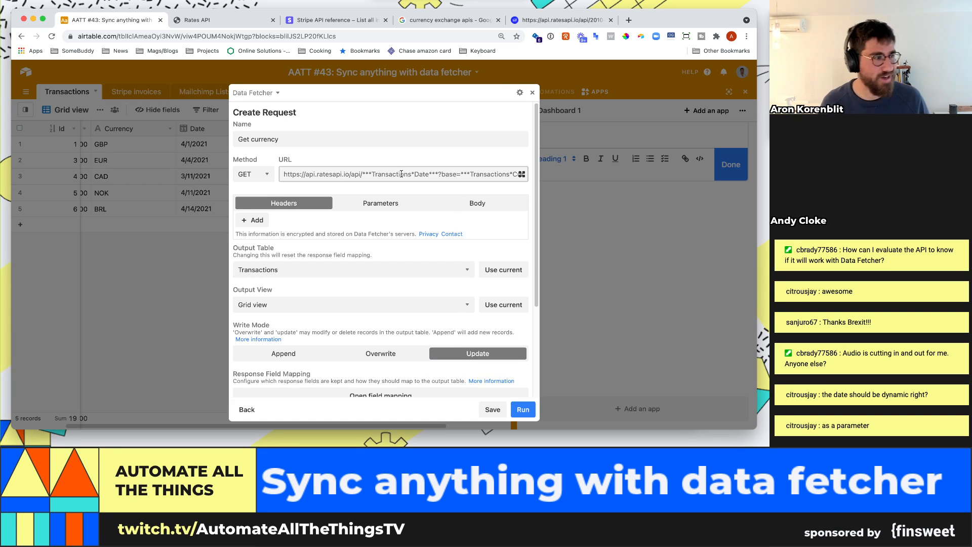
{"action": "key", "text": "super+equal"}
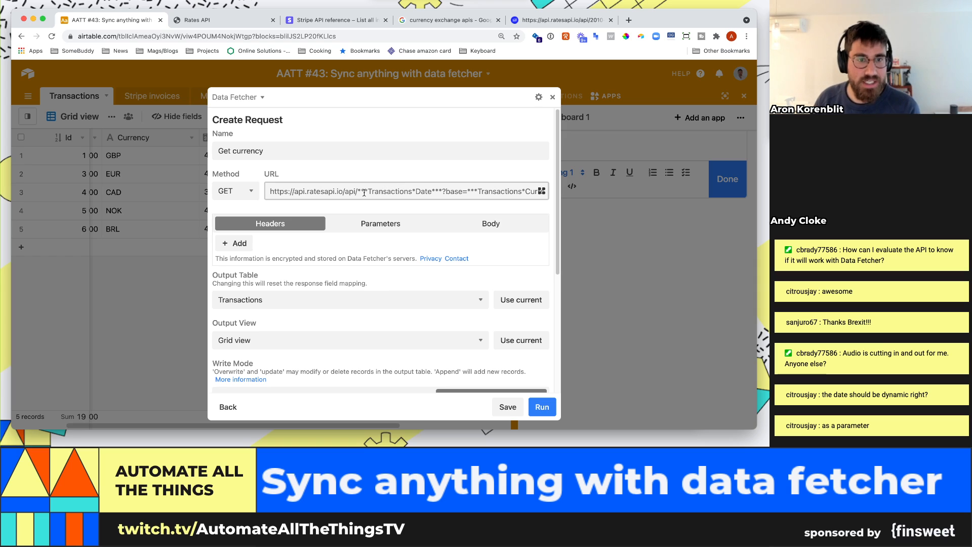
{"action": "left_click_drag", "start_coordinate": [357, 193], "coordinate": [420, 194]}
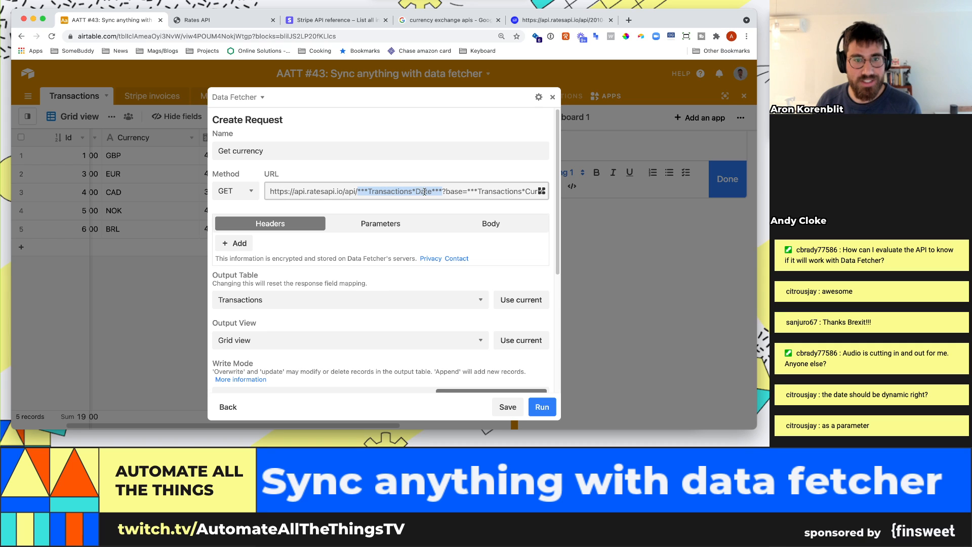
{"action": "left_click", "coordinate": [463, 191]}
{"action": "left_click_drag", "start_coordinate": [446, 191], "coordinate": [530, 191]}
{"action": "left_click", "coordinate": [475, 191]}
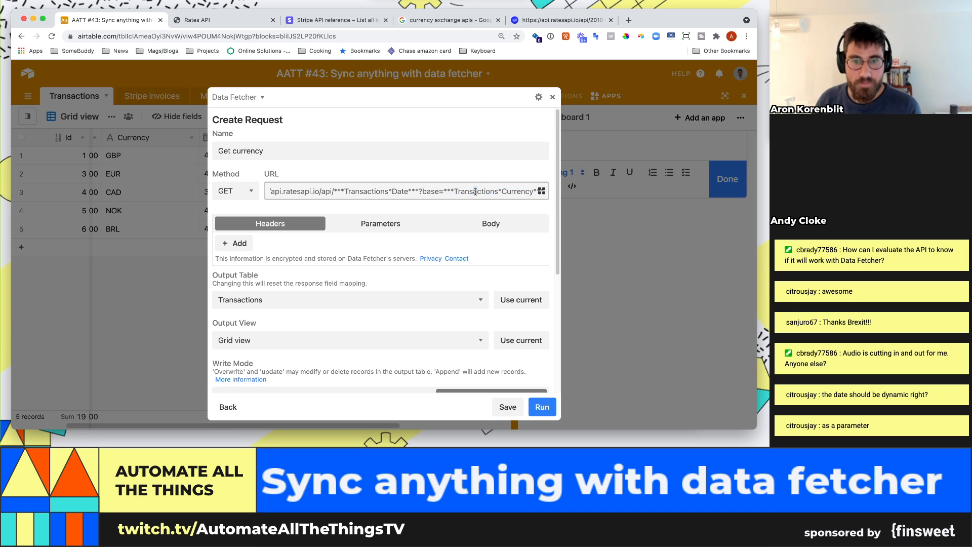
{"action": "left_click", "coordinate": [435, 192]}
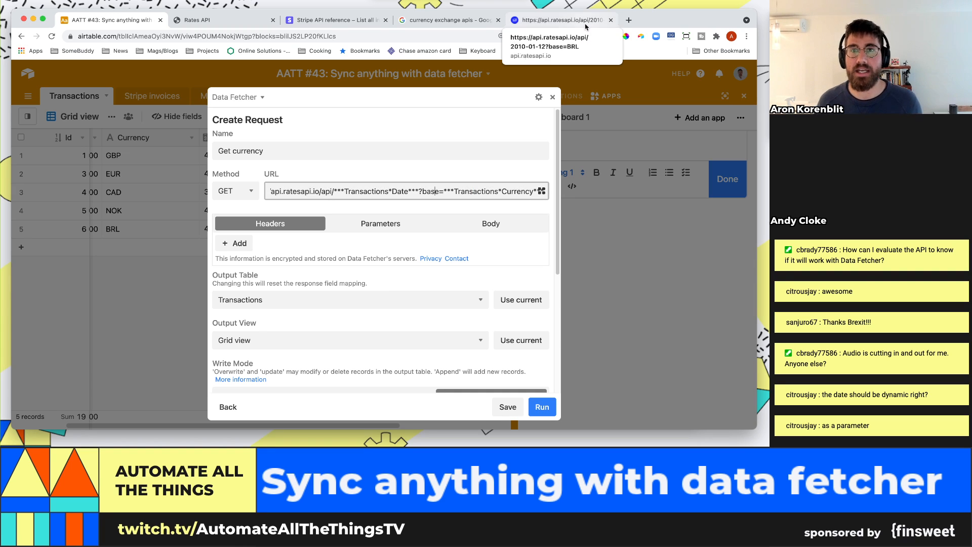
Step: Check the Rates API address and its BRL response, and save the Get currency request in Data Fetcher
{"action": "left_click", "coordinate": [562, 20]}
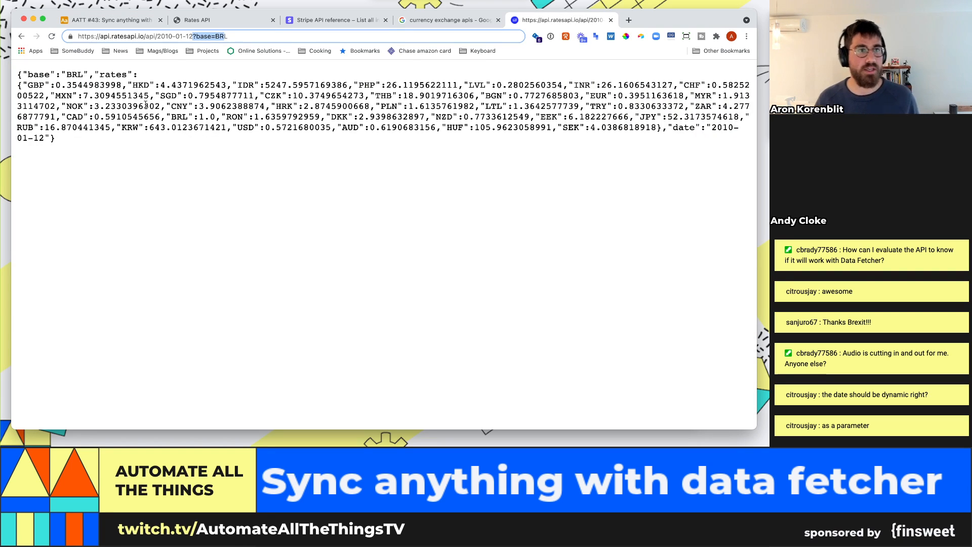
{"action": "left_click_drag", "start_coordinate": [239, 38], "coordinate": [75, 39]}
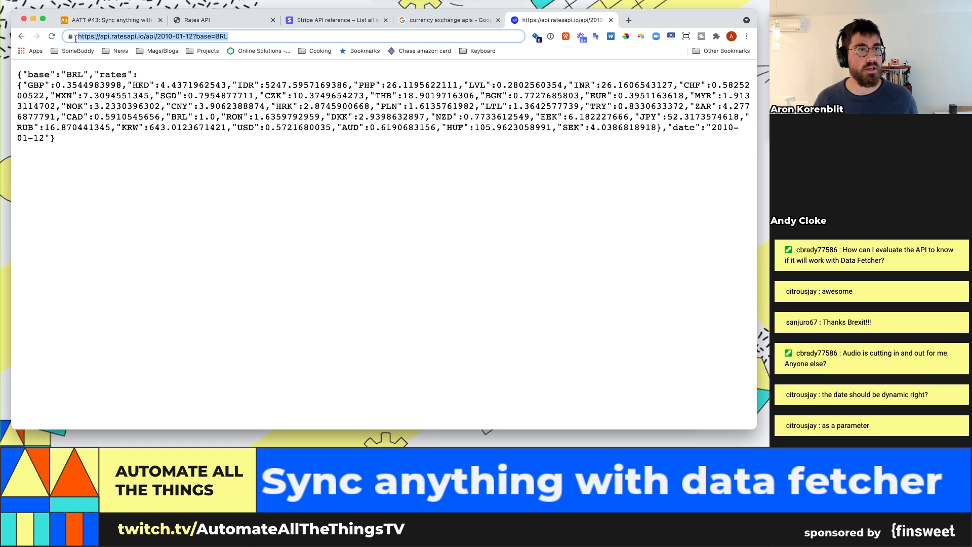
{"action": "left_click_drag", "start_coordinate": [146, 160], "coordinate": [12, 72]}
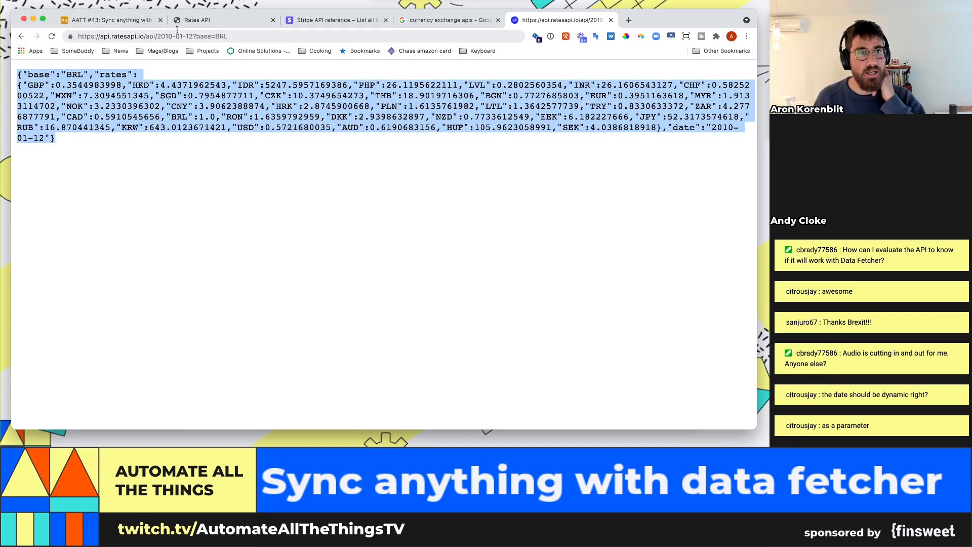
{"action": "left_click", "coordinate": [114, 20]}
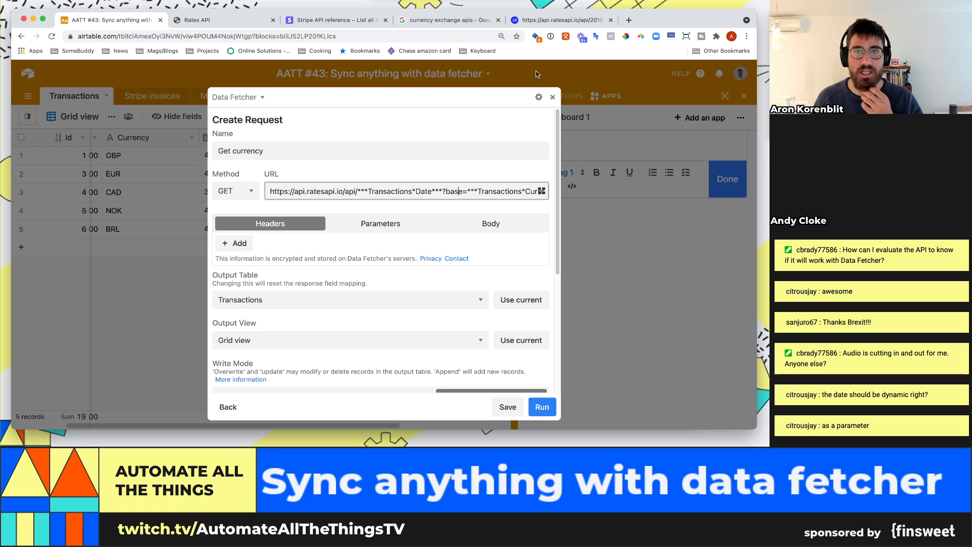
{"action": "left_click", "coordinate": [492, 406]}
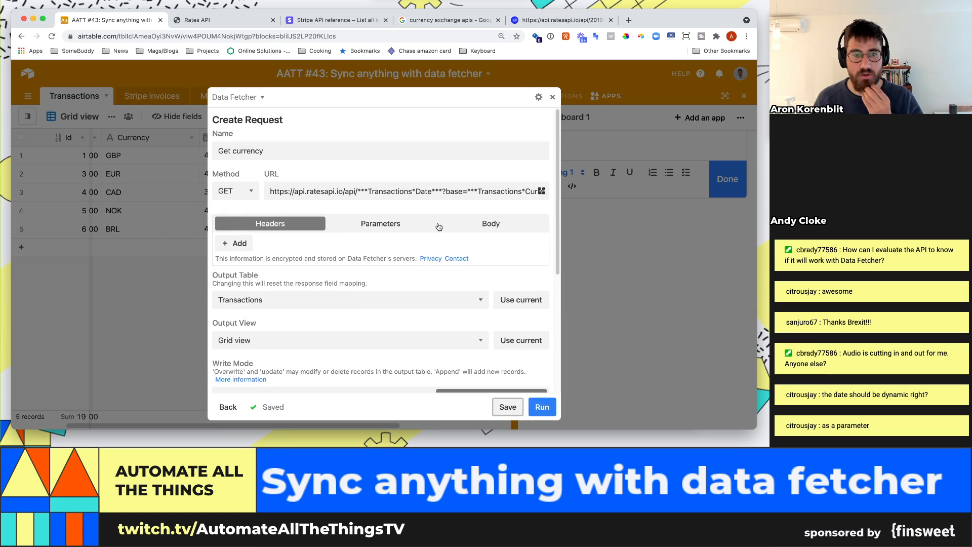
{"action": "left_click", "coordinate": [646, 99]}
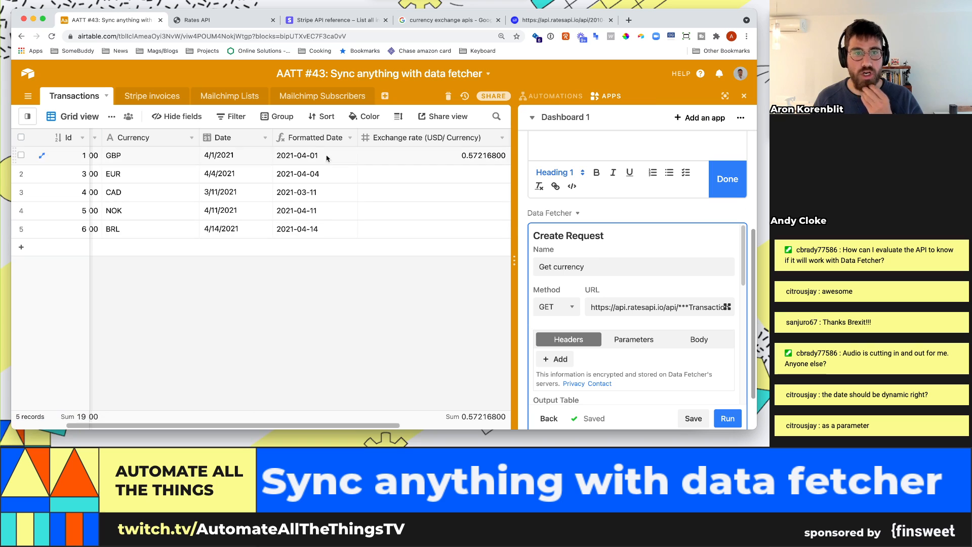
Step: Remove the Transactions Date reference from the Get currency request URL, keeping the base parameter
{"action": "triple_click", "coordinate": [648, 309]}
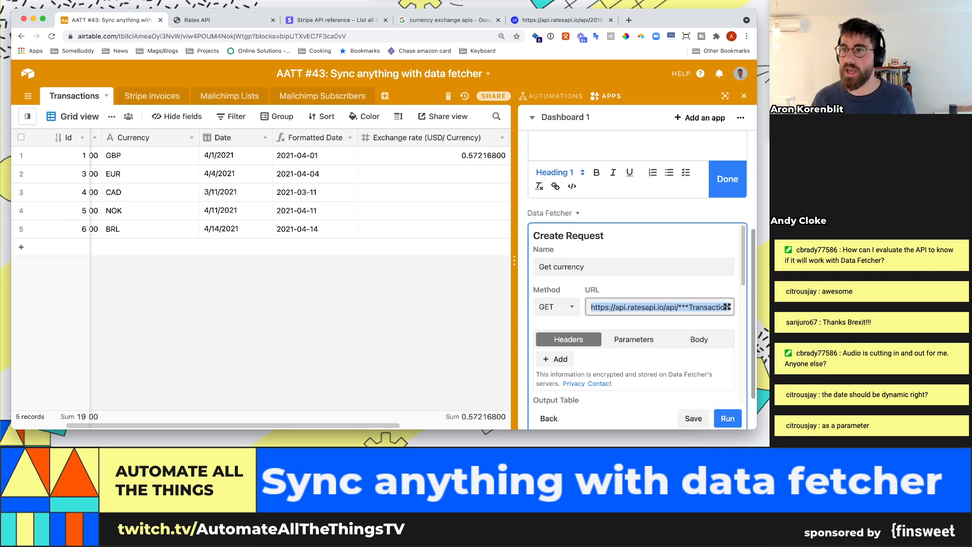
{"action": "scroll", "coordinate": [701, 350], "scroll_direction": "down", "scroll_amount": 1}
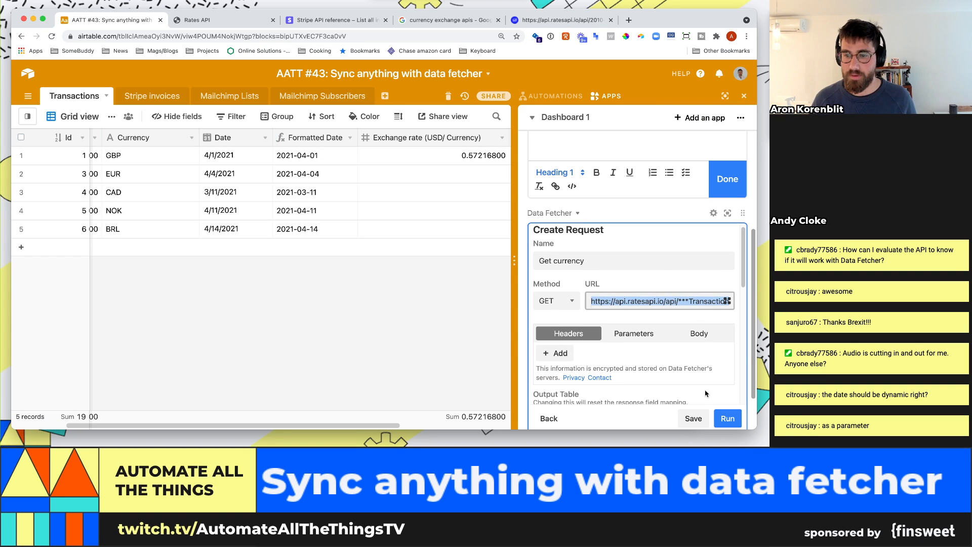
{"action": "left_click", "coordinate": [693, 306]}
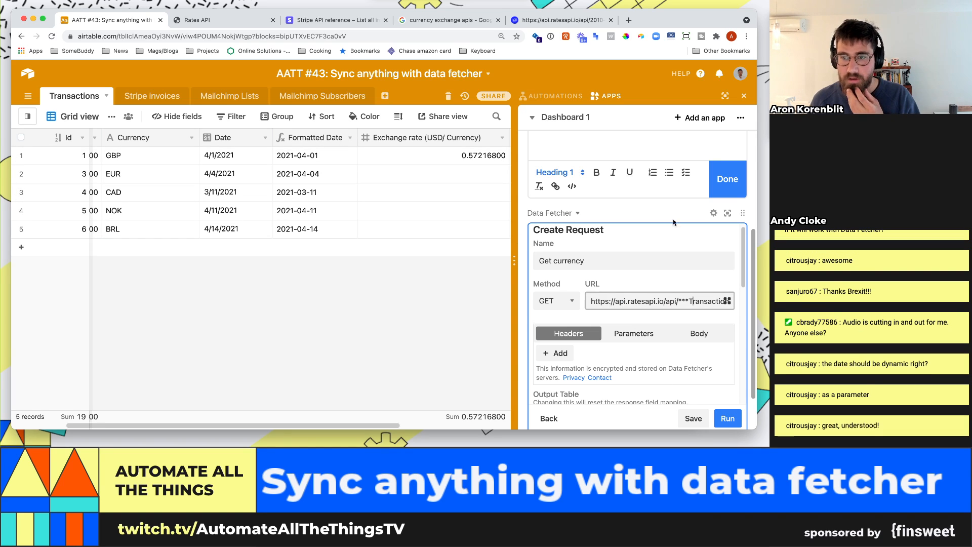
{"action": "left_click", "coordinate": [727, 213]}
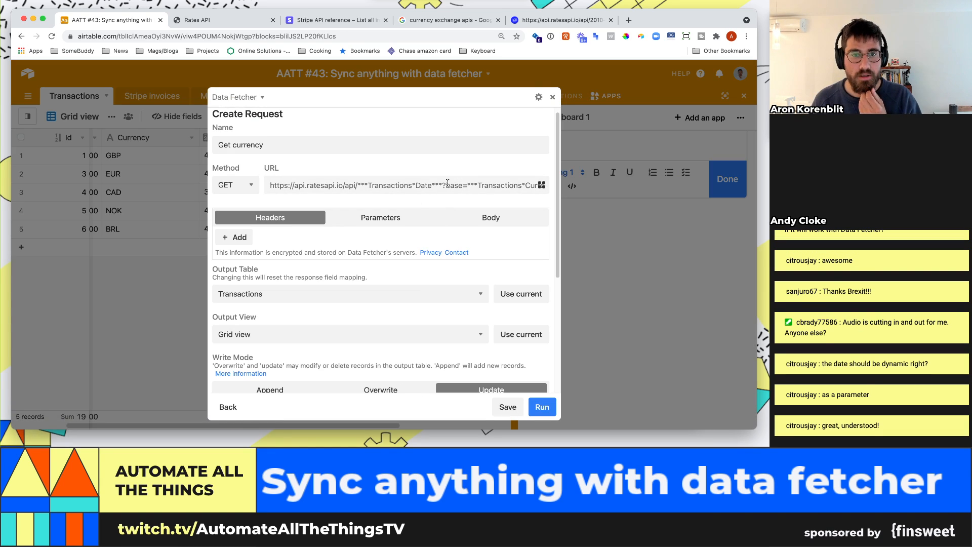
{"action": "left_click_drag", "start_coordinate": [445, 185], "coordinate": [357, 187]}
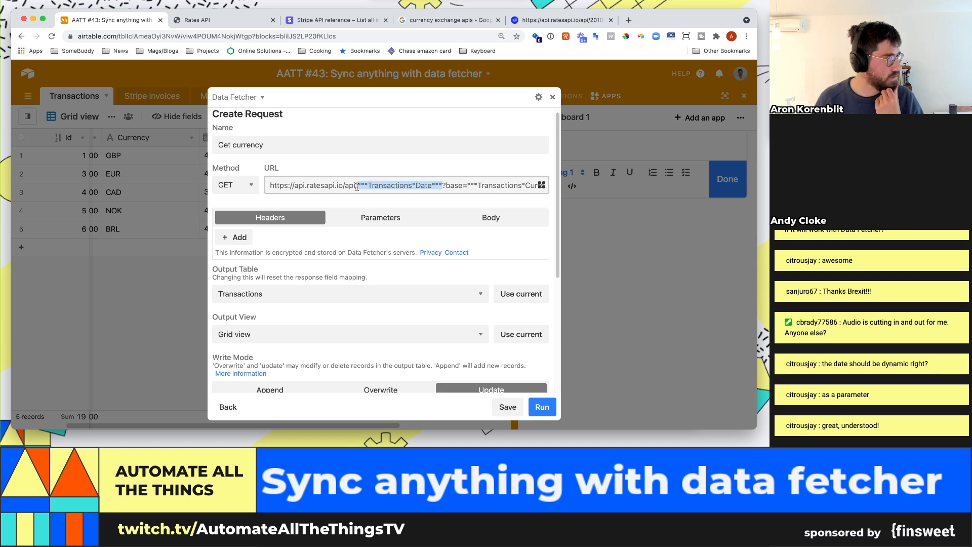
{"action": "key", "text": "BackSpace"}
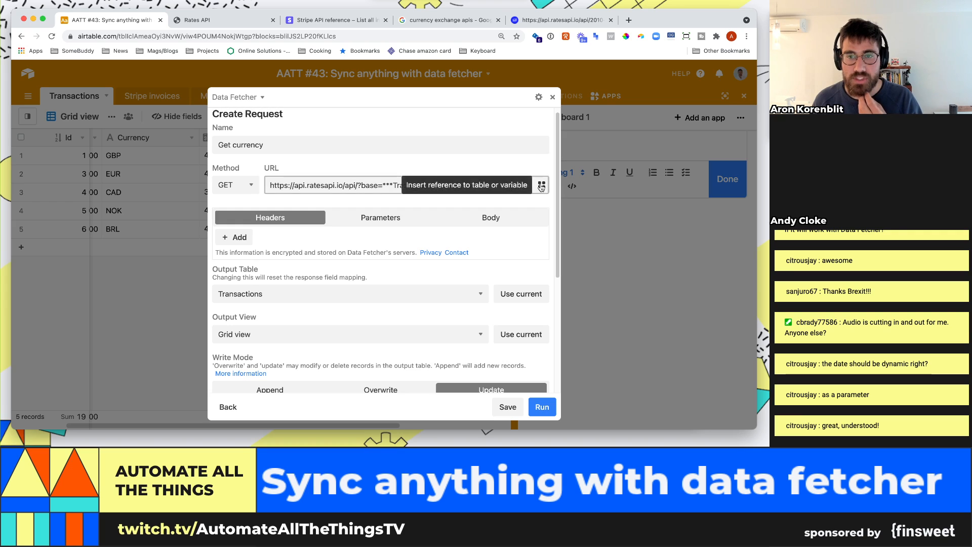
Step: Insert a reference to the Transactions table's Formatted Date field before ?base= in the request URL, without picking a specific record, and save
{"action": "left_click", "coordinate": [541, 185]}
{"action": "left_click", "coordinate": [422, 275]}
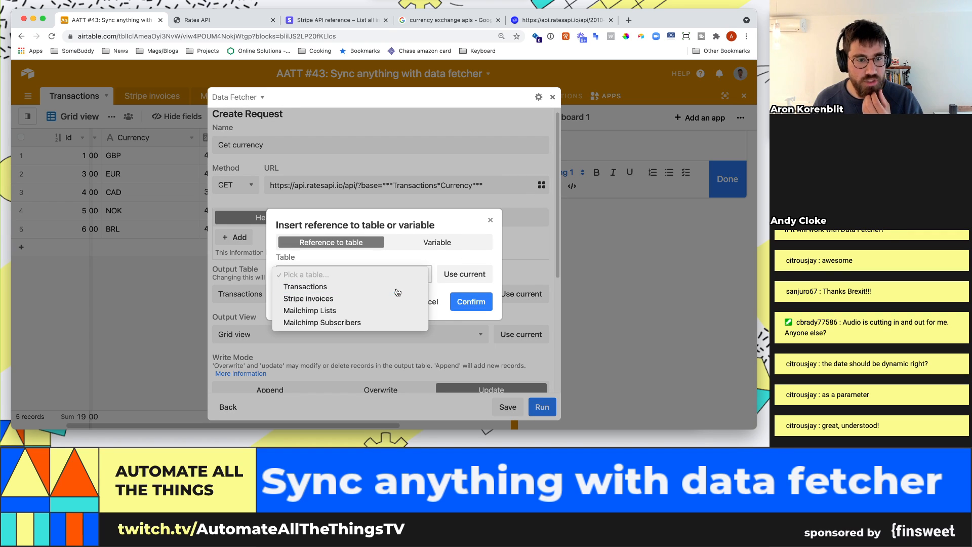
{"action": "left_click", "coordinate": [397, 285]}
{"action": "left_click", "coordinate": [396, 299]}
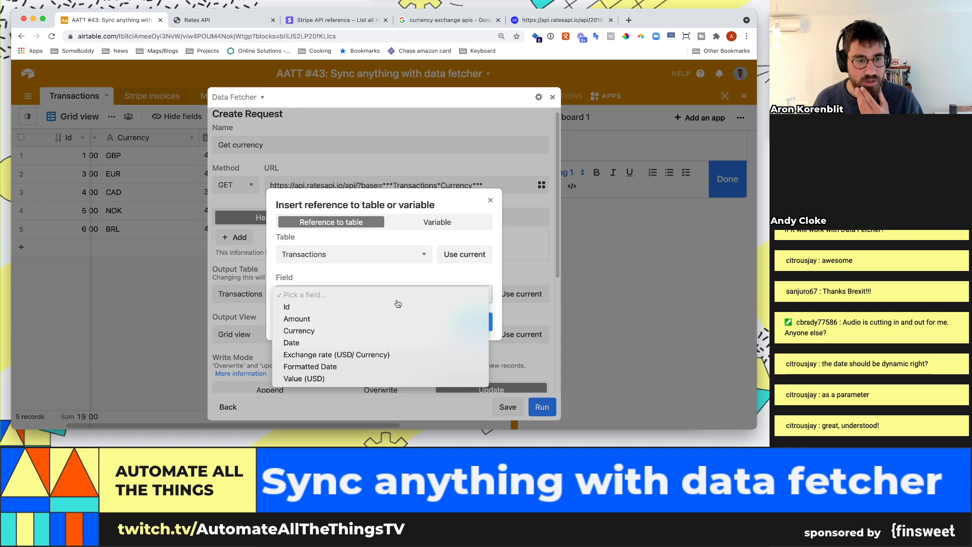
{"action": "left_click", "coordinate": [390, 367]}
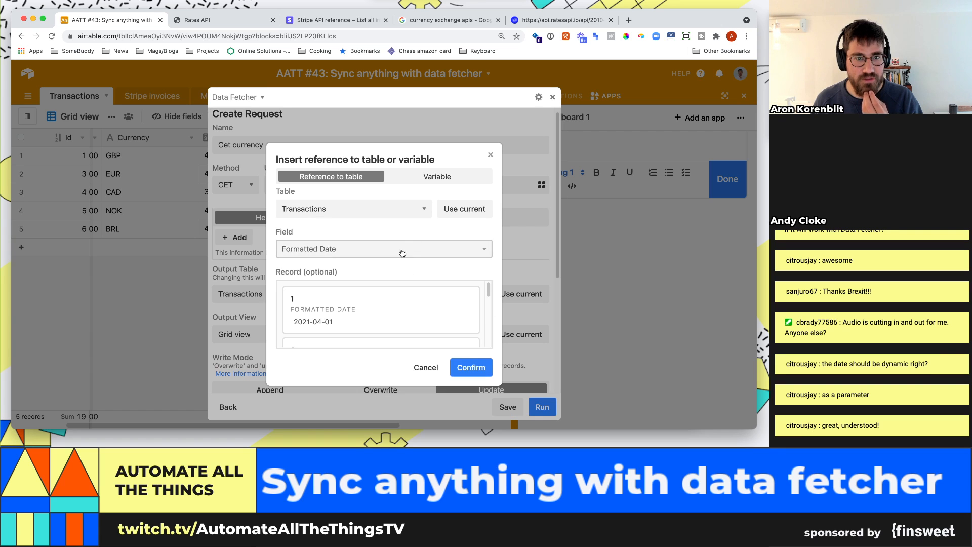
{"action": "left_click", "coordinate": [481, 378]}
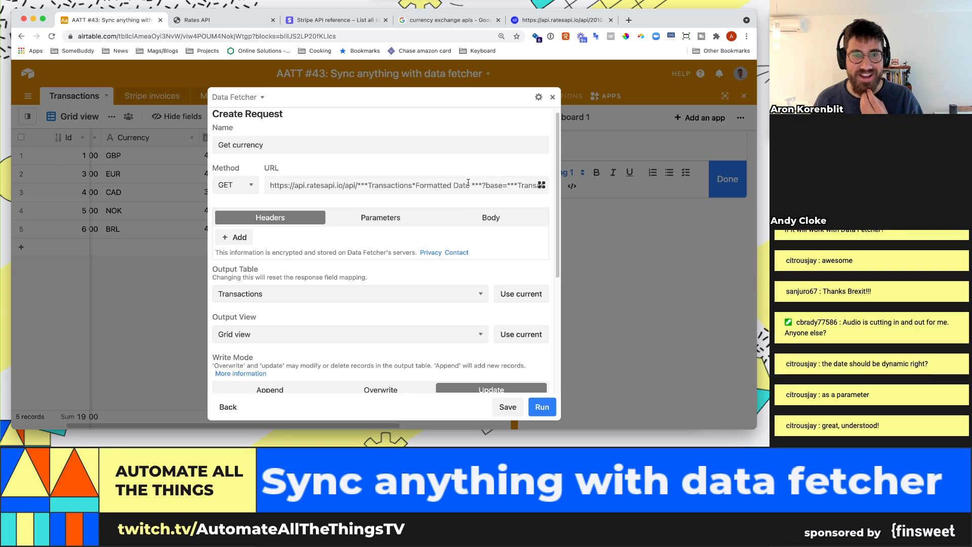
{"action": "left_click", "coordinate": [497, 187]}
{"action": "left_click", "coordinate": [508, 407]}
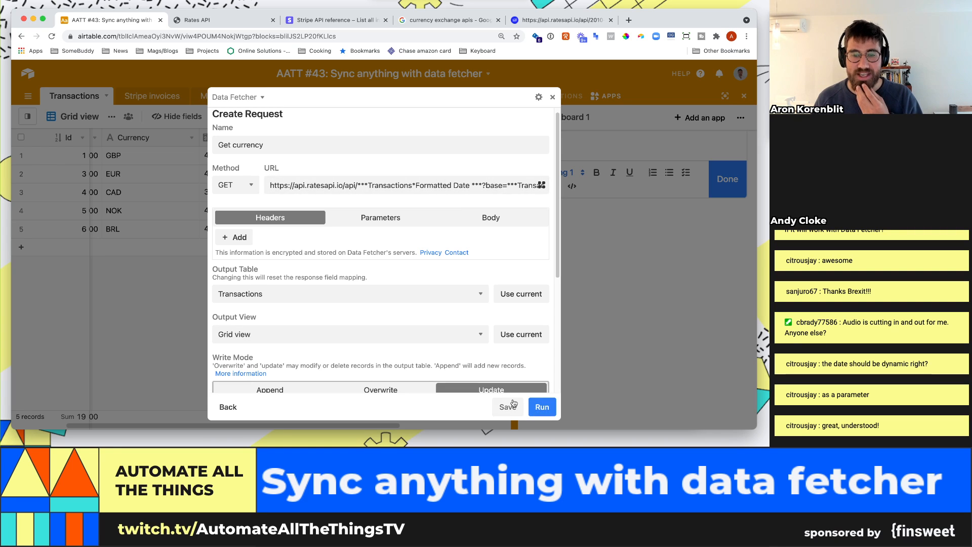
Step: Copy the GBP transaction's Date value and place the API response page's tab directly after the Airtable tab
{"action": "left_click", "coordinate": [670, 275]}
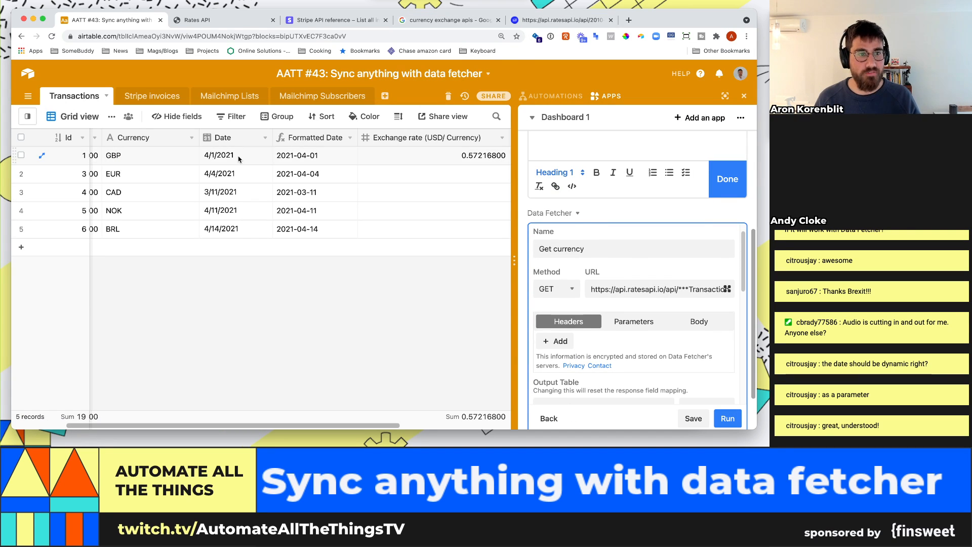
{"action": "left_click", "coordinate": [213, 157]}
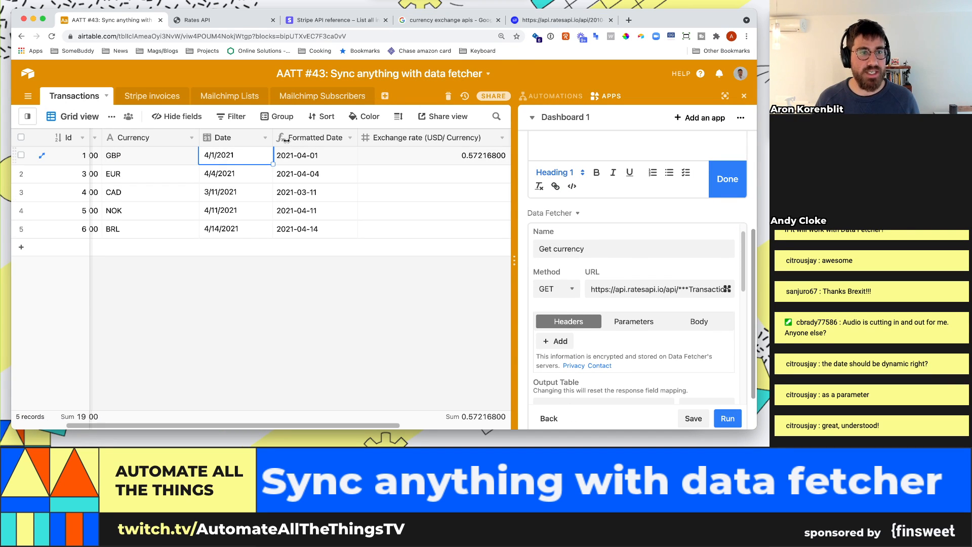
{"action": "key", "text": "super+c"}
{"action": "left_click_drag", "start_coordinate": [562, 20], "coordinate": [223, 20]}
{"action": "key", "text": "super+a"}
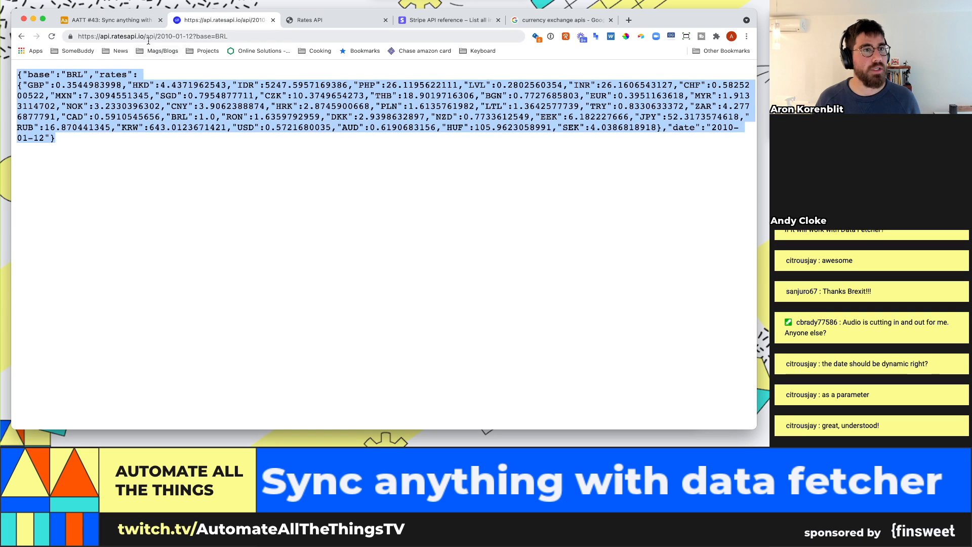
Step: Try replacing the date in the Rates API address with 01-04-2021, the GBP transaction's date
{"action": "left_click", "coordinate": [152, 37]}
{"action": "mouse_move", "coordinate": [157, 37]}
{"action": "left_mouse_down"}
{"action": "mouse_move", "coordinate": [194, 36]}
{"action": "mouse_move", "coordinate": [163, 37]}
{"action": "left_mouse_up"}
{"action": "key", "text": "super+v"}
{"action": "key", "text": "BackSpace"}
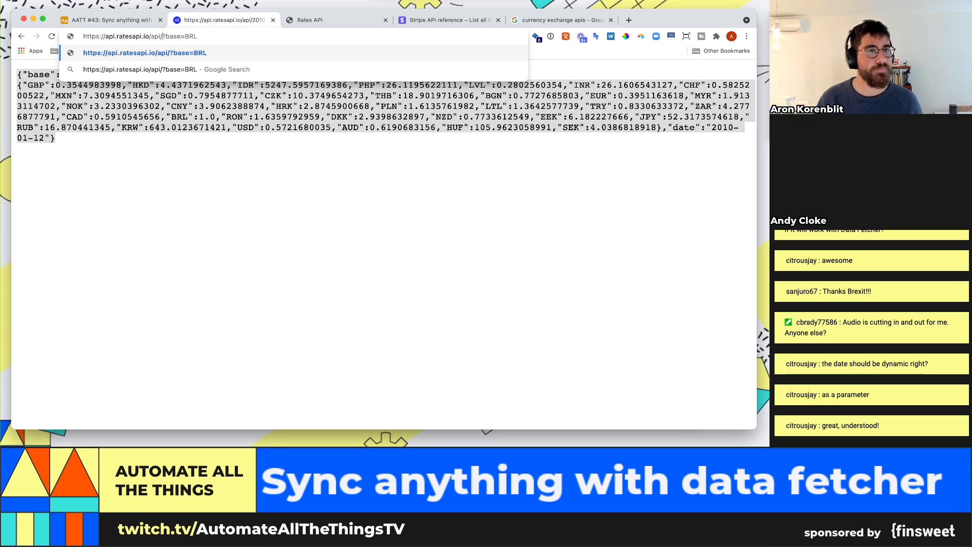
{"action": "key", "text": "ctrl+shift+Tab"}
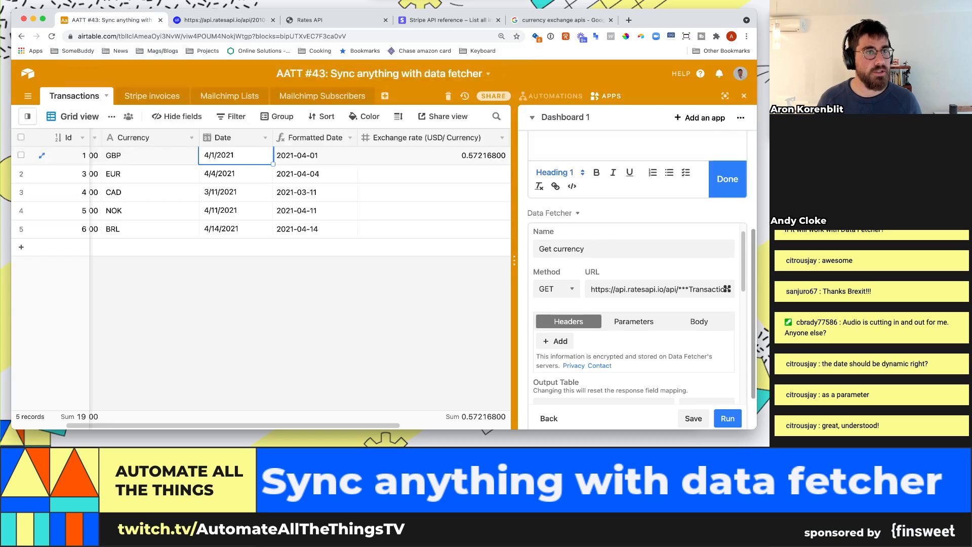
{"action": "key", "text": "ctrl+Tab"}
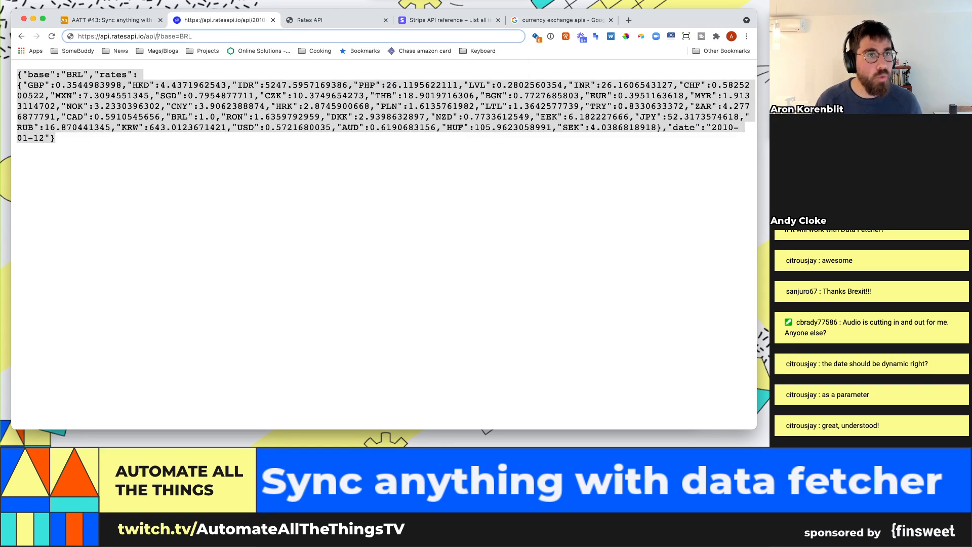
{"action": "type", "text": "01-04-2021"}
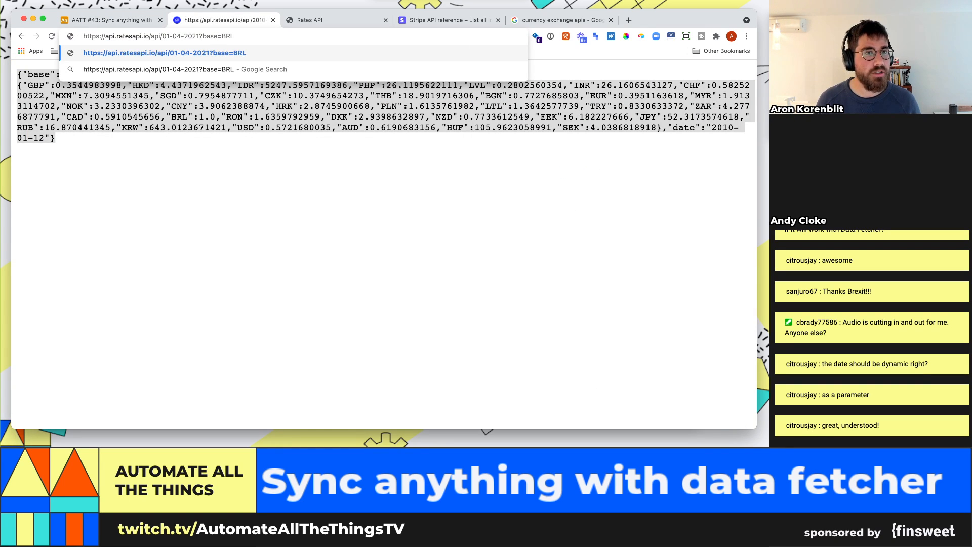
{"action": "key", "text": "Escape"}
Step: Set the date in the Rates API address to 2021-04-01, in year-month-day format
{"action": "left_click", "coordinate": [176, 36]}
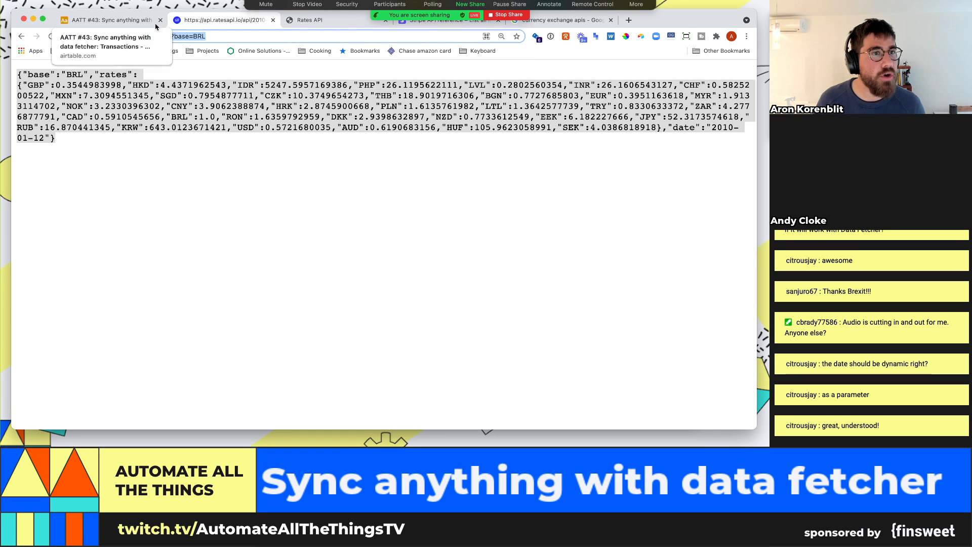
{"action": "left_click_drag", "start_coordinate": [193, 37], "coordinate": [160, 36]}
{"action": "type", "text": "2021-"}
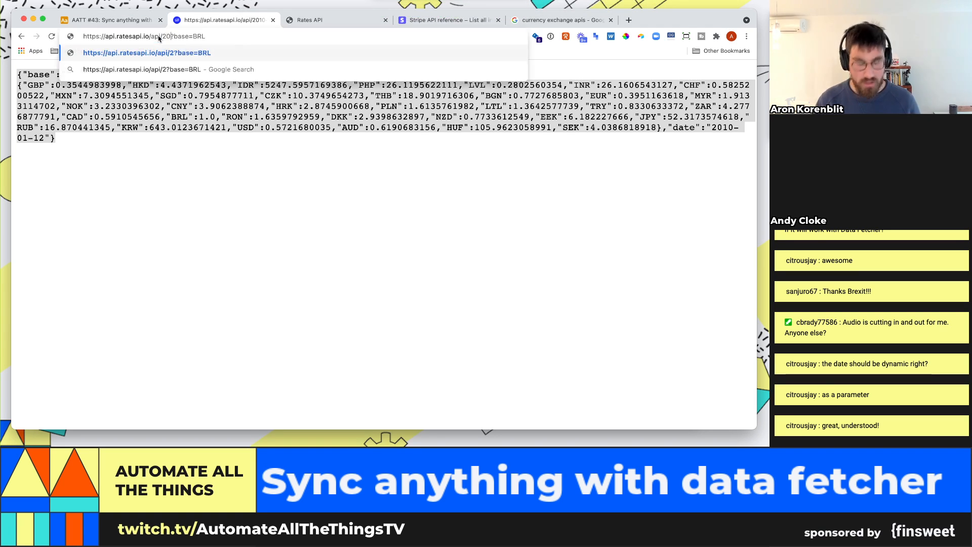
{"action": "type", "text": "04-01"}
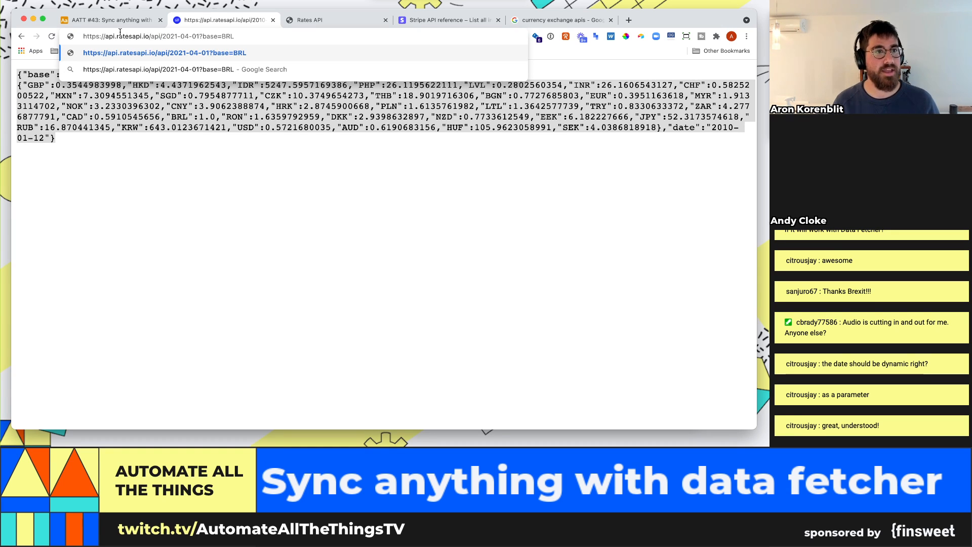
{"action": "key", "text": "Escape"}
Step: Change the base currency in the Rates API address to GBP, matching the first transaction, and load the response
{"action": "left_click", "coordinate": [139, 20]}
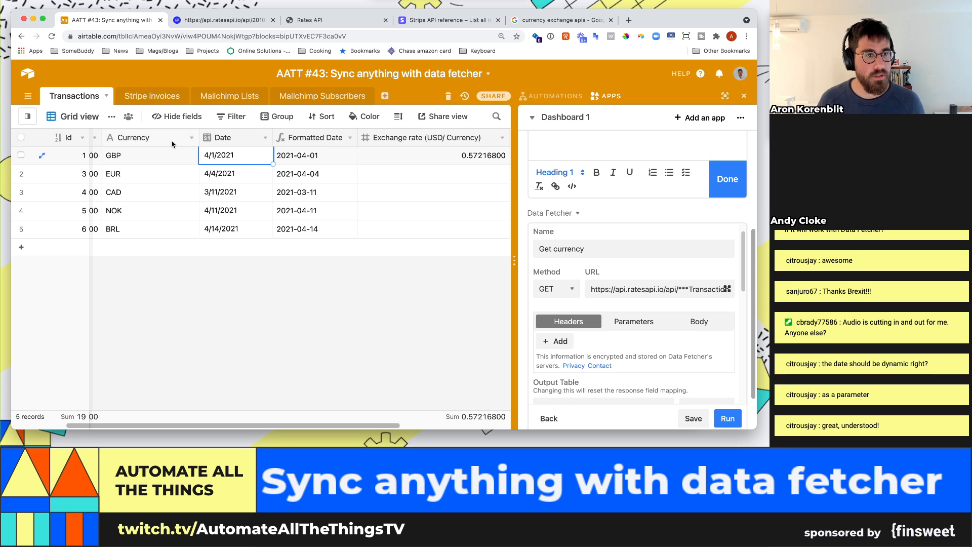
{"action": "left_click", "coordinate": [217, 20]}
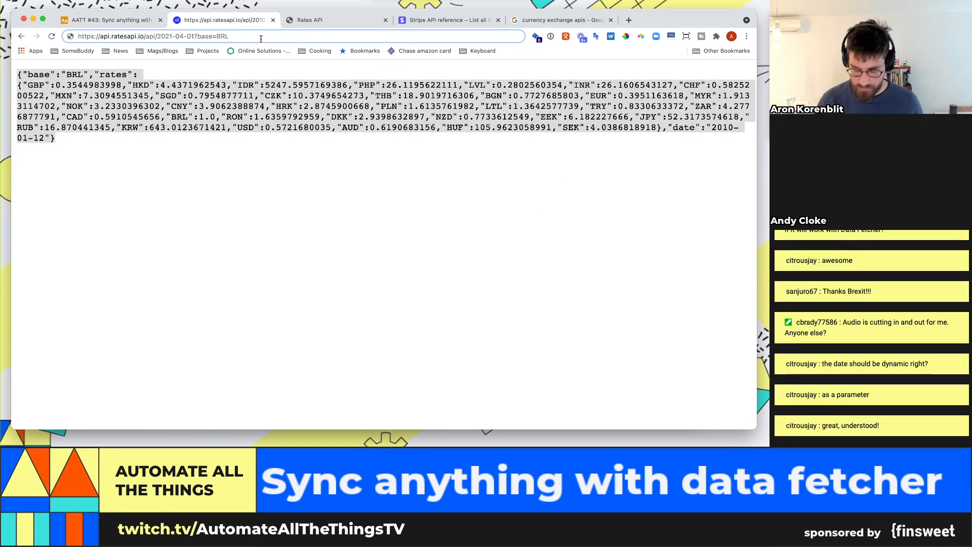
{"action": "left_click_drag", "start_coordinate": [216, 37], "coordinate": [261, 39]}
{"action": "type", "text": "GBP"}
{"action": "key", "text": "Return"}
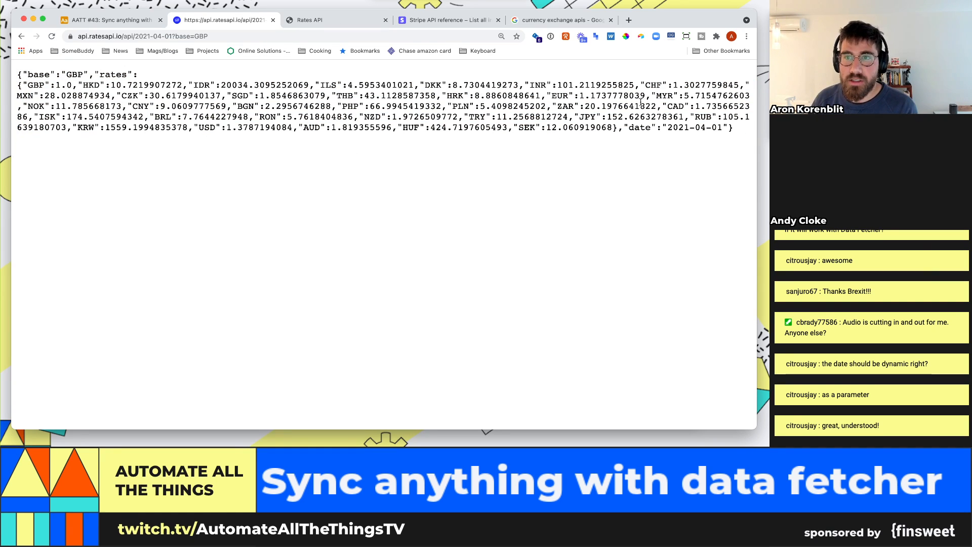
Step: Search the GBP response for usd and highlight the USD rate
{"action": "key", "text": "super+f"}
{"action": "type", "text": "usd"}
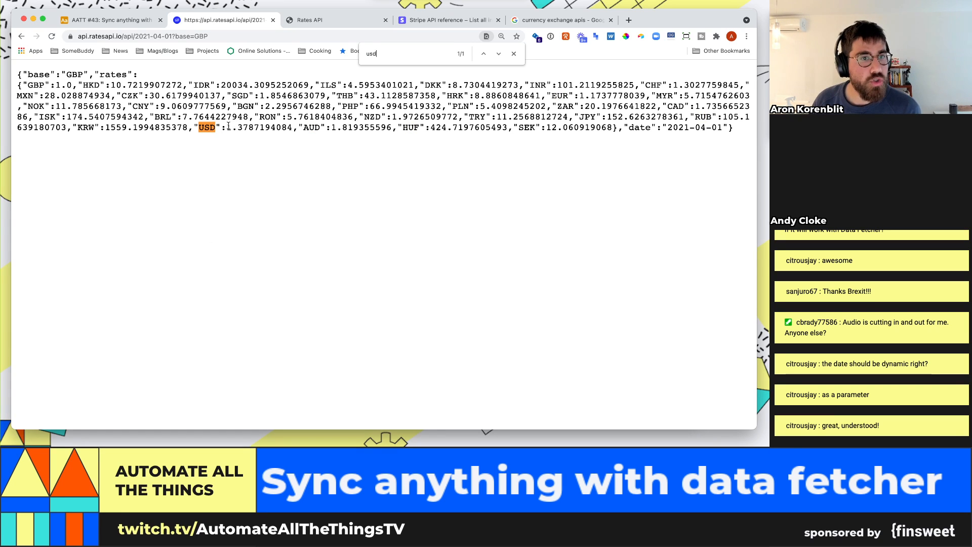
{"action": "left_click_drag", "start_coordinate": [227, 127], "coordinate": [290, 128]}
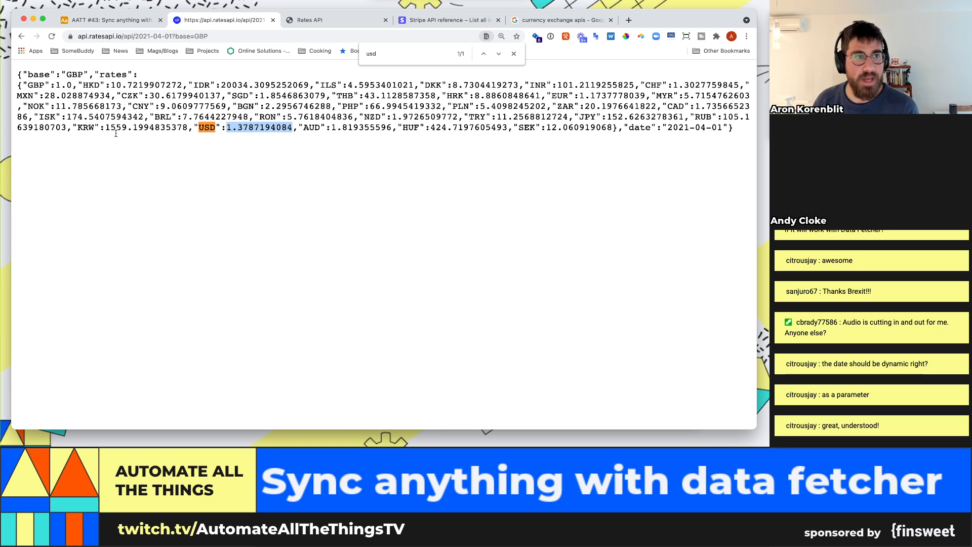
Step: Switch back to the Airtable base, enlarge Data Fetcher and expand the Get currency request's advanced settings
{"action": "left_click", "coordinate": [109, 20]}
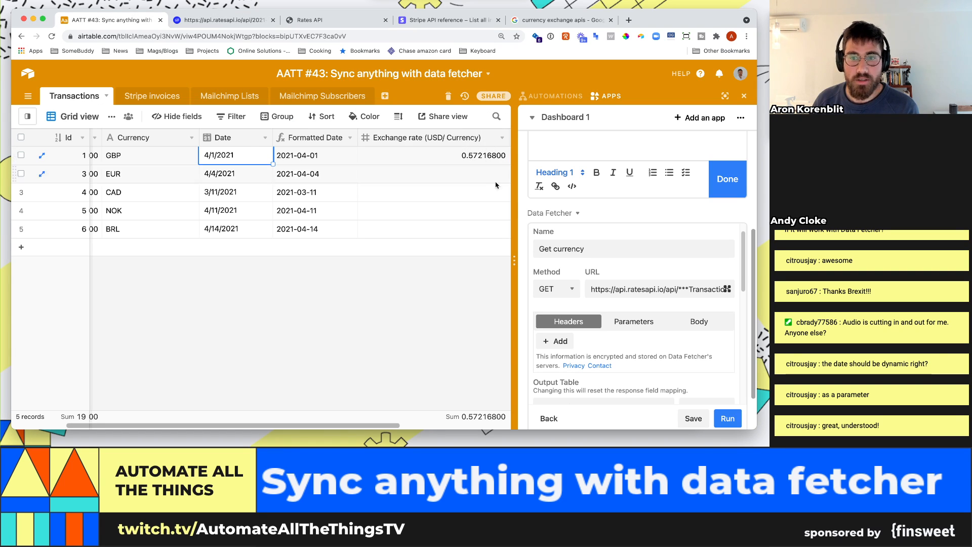
{"action": "left_click", "coordinate": [730, 214]}
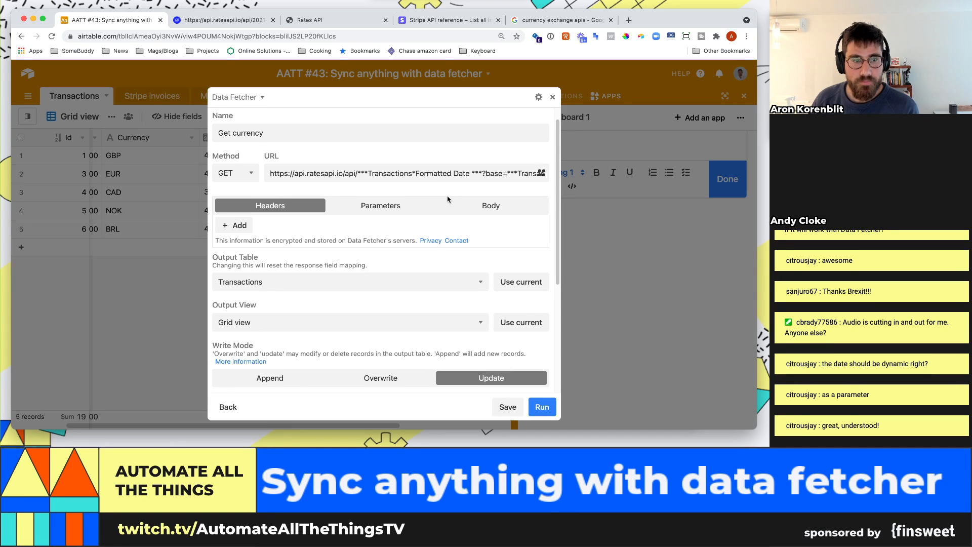
{"action": "scroll", "coordinate": [447, 199], "scroll_direction": "down", "scroll_amount": 1}
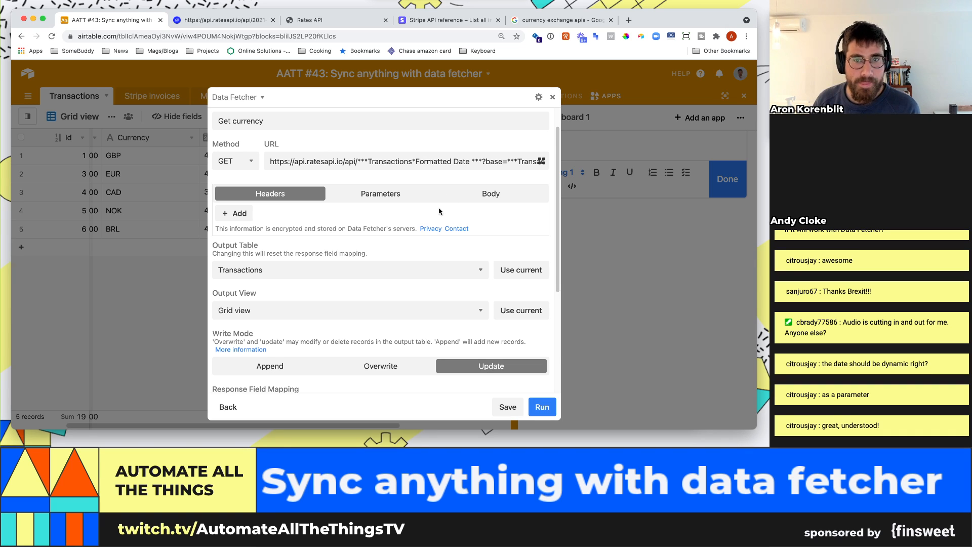
{"action": "scroll", "coordinate": [439, 211], "scroll_direction": "down", "scroll_amount": 5}
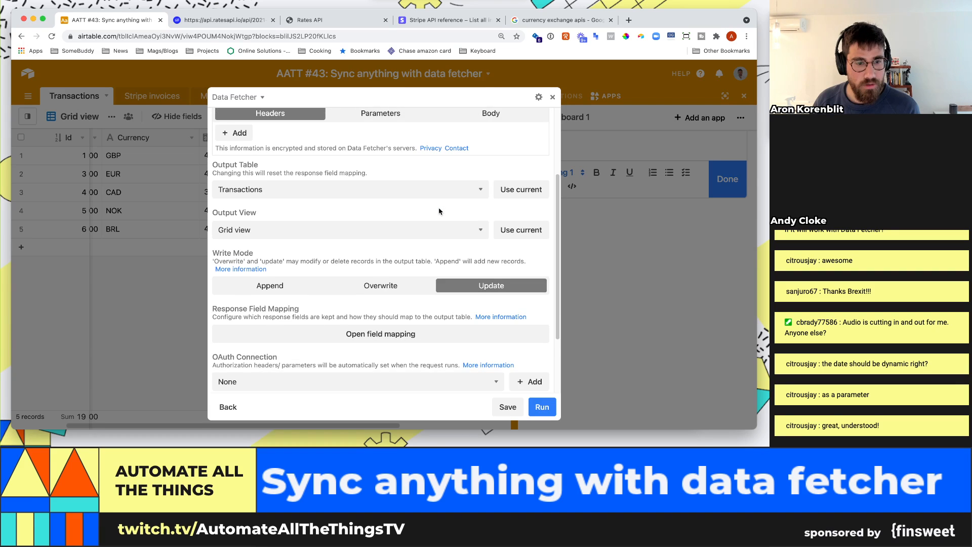
{"action": "scroll", "coordinate": [439, 211], "scroll_direction": "down", "scroll_amount": 3}
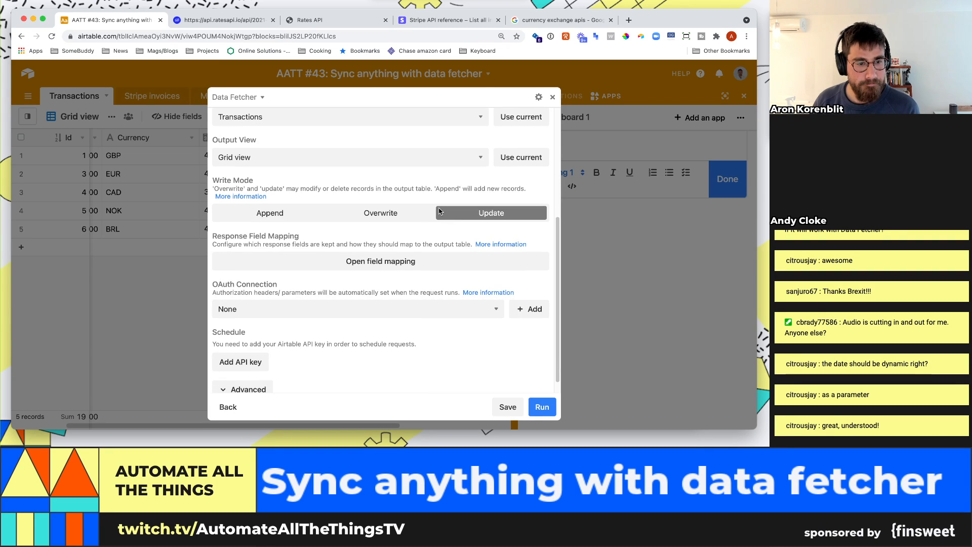
{"action": "scroll", "coordinate": [415, 243], "scroll_direction": "down", "scroll_amount": 1}
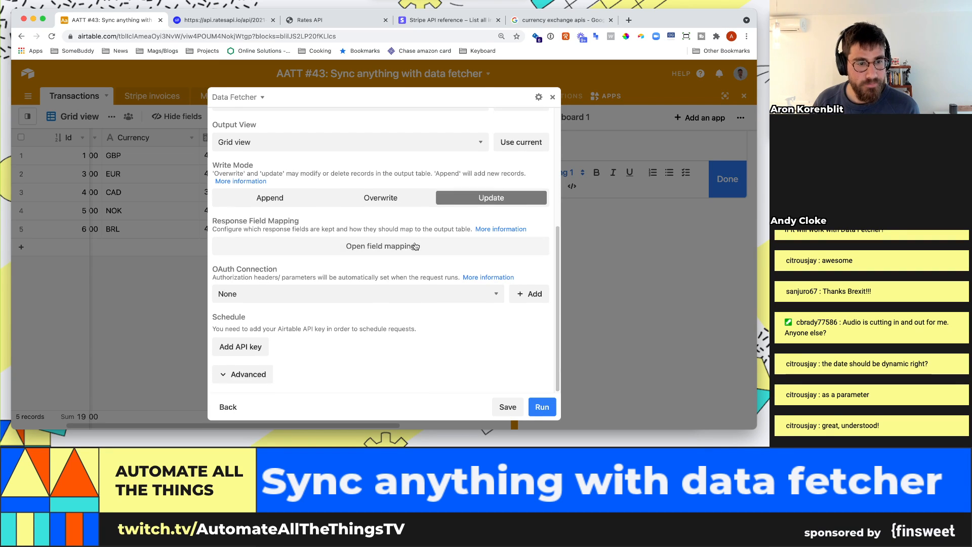
{"action": "left_click", "coordinate": [271, 374]}
{"action": "scroll", "coordinate": [324, 311], "scroll_direction": "down", "scroll_amount": 5}
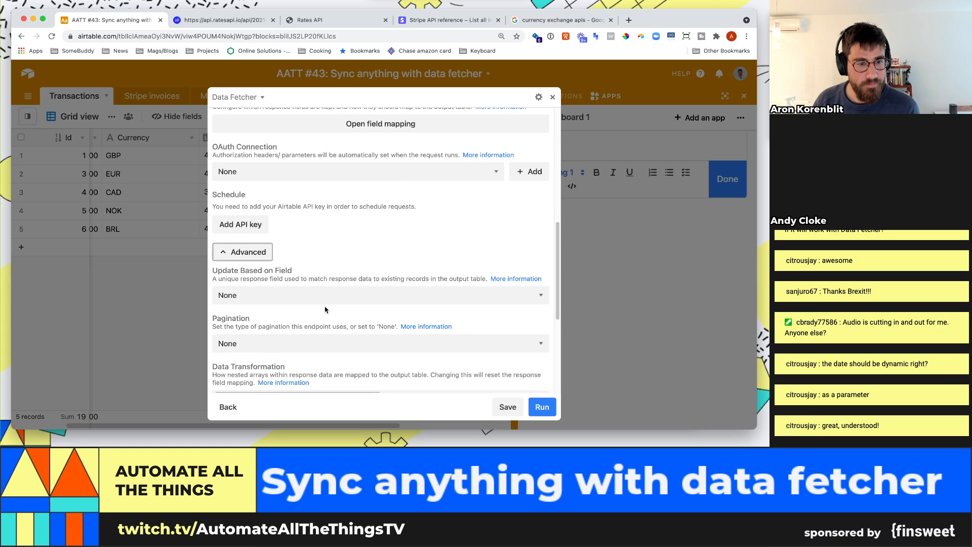
Step: Set the Get currency request to run on multiple records, using the Transactions table and its Grid view
{"action": "scroll", "coordinate": [332, 273], "scroll_direction": "down", "scroll_amount": 4}
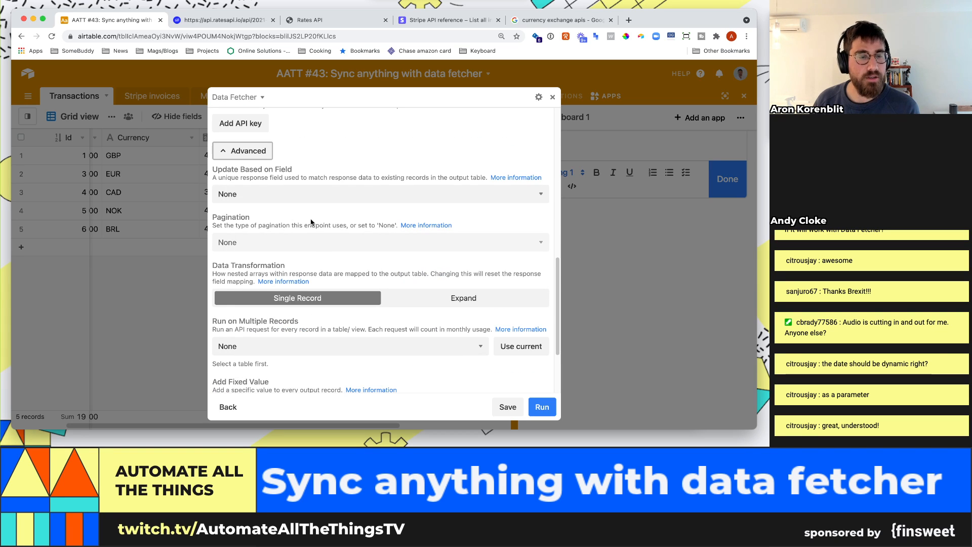
{"action": "scroll", "coordinate": [318, 233], "scroll_direction": "down", "scroll_amount": 3}
{"action": "scroll", "coordinate": [320, 237], "scroll_direction": "down", "scroll_amount": 1}
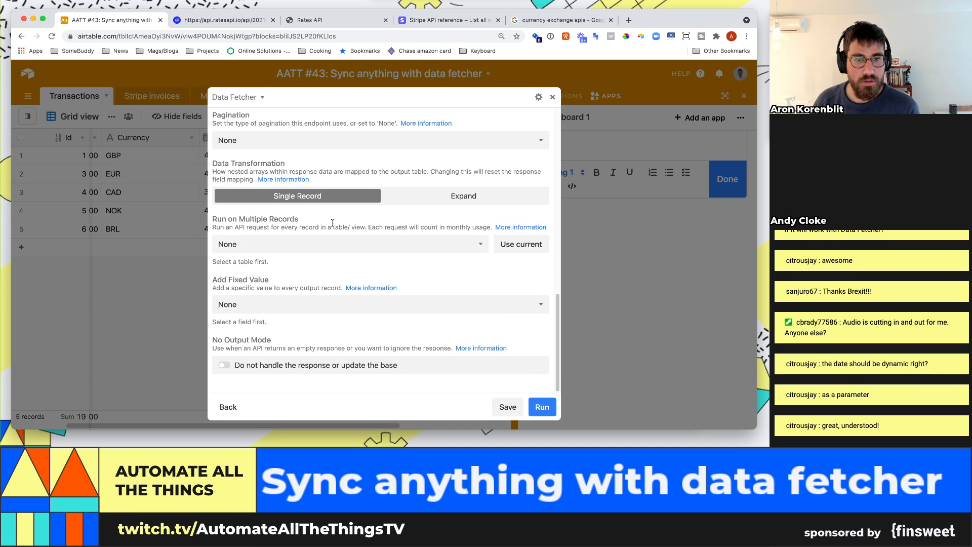
{"action": "left_click", "coordinate": [358, 251]}
{"action": "left_click", "coordinate": [356, 257]}
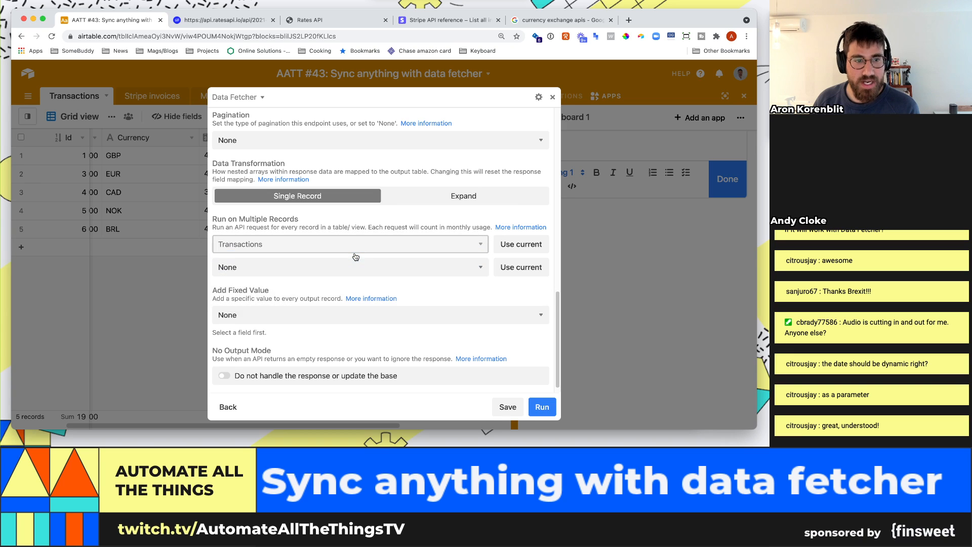
{"action": "left_click", "coordinate": [355, 262]}
{"action": "left_click", "coordinate": [338, 281]}
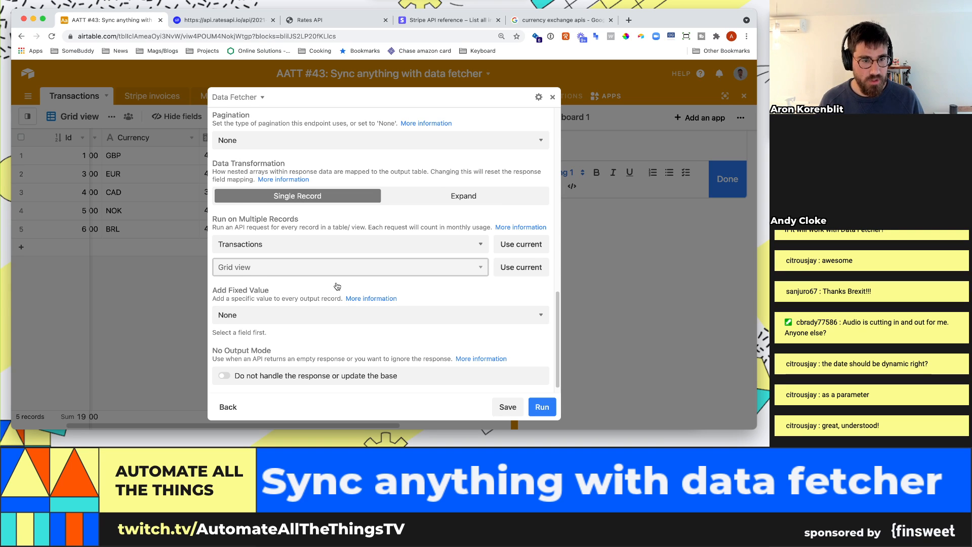
Step: Review the request's advanced options around Run on Multiple Records, and collapse the advanced settings
{"action": "scroll", "coordinate": [338, 287], "scroll_direction": "down", "scroll_amount": 1}
{"action": "scroll", "coordinate": [337, 287], "scroll_direction": "up", "scroll_amount": 5}
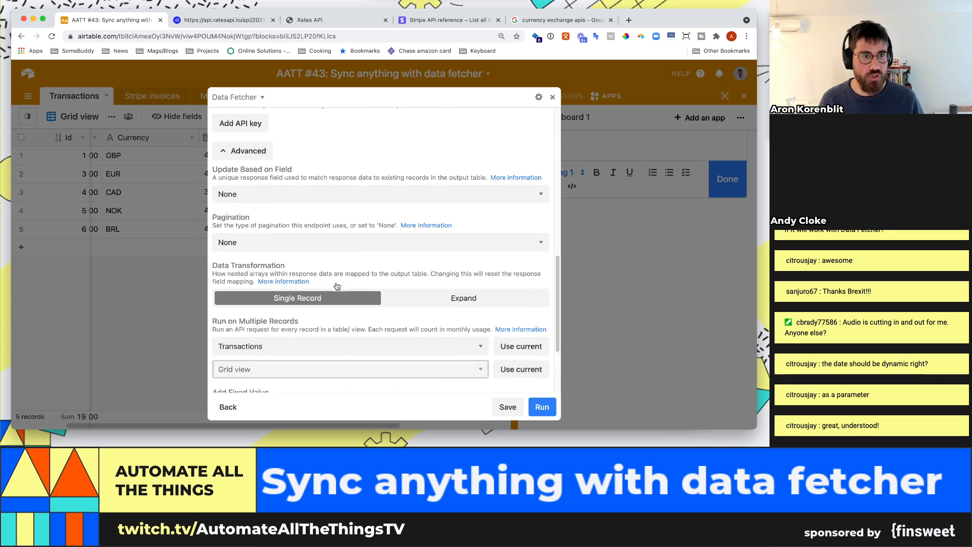
{"action": "scroll", "coordinate": [306, 187], "scroll_direction": "up", "scroll_amount": 2}
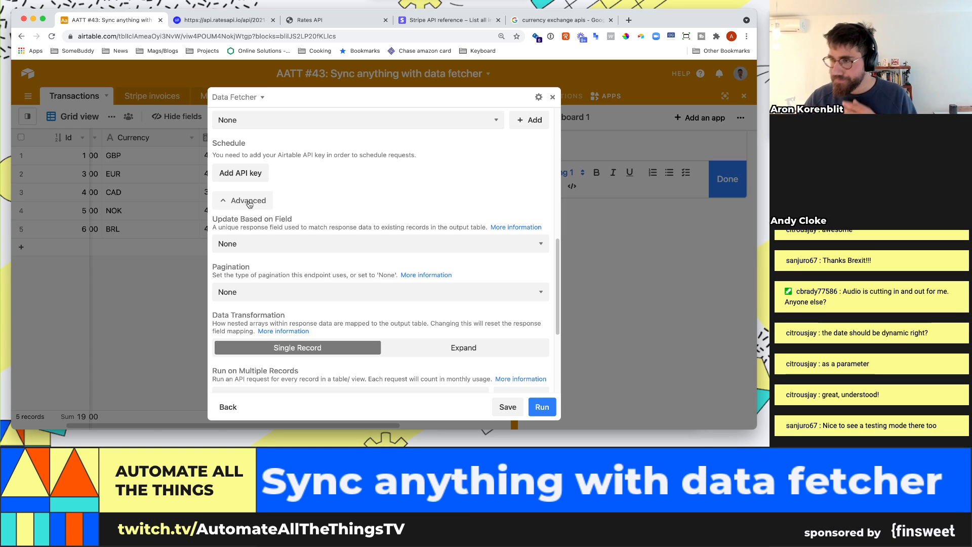
{"action": "scroll", "coordinate": [249, 204], "scroll_direction": "down", "scroll_amount": 5}
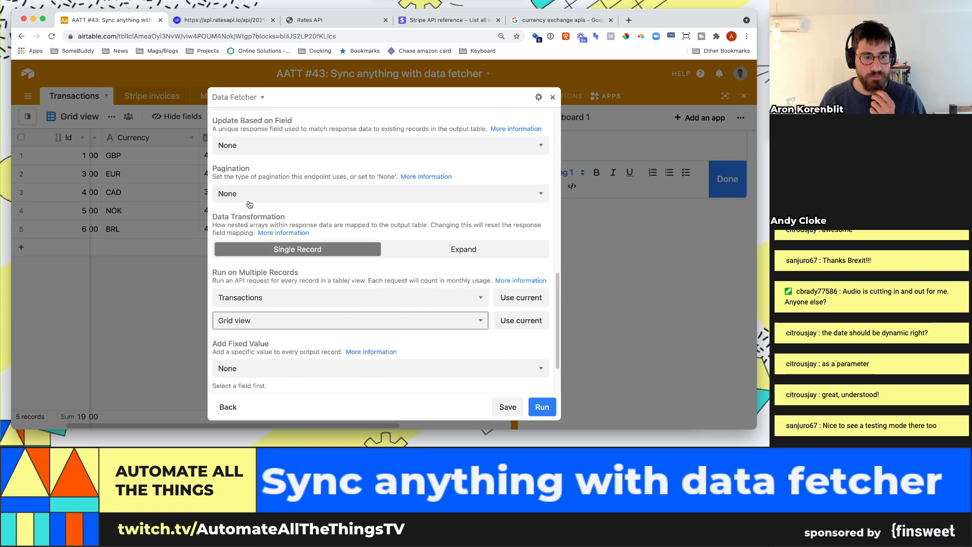
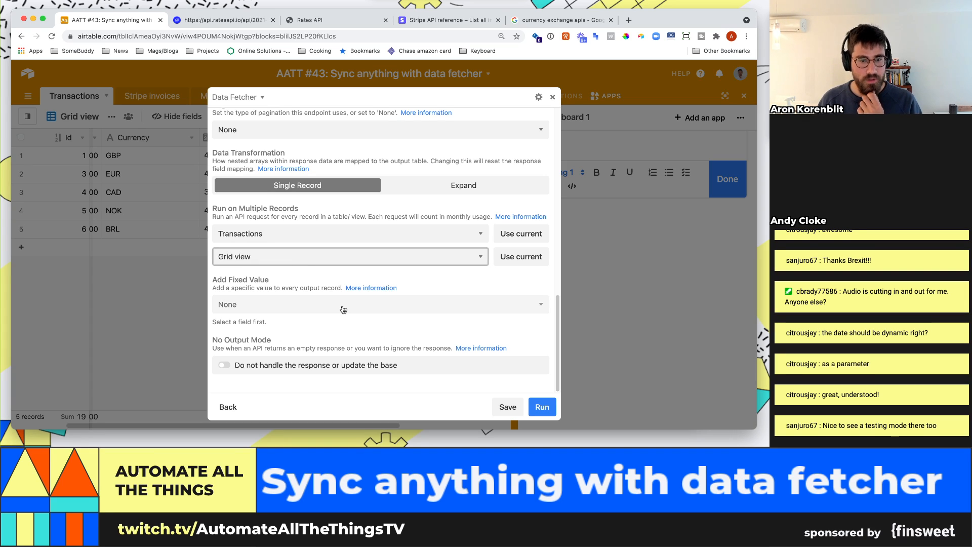
{"action": "scroll", "coordinate": [357, 283], "scroll_direction": "up", "scroll_amount": 3}
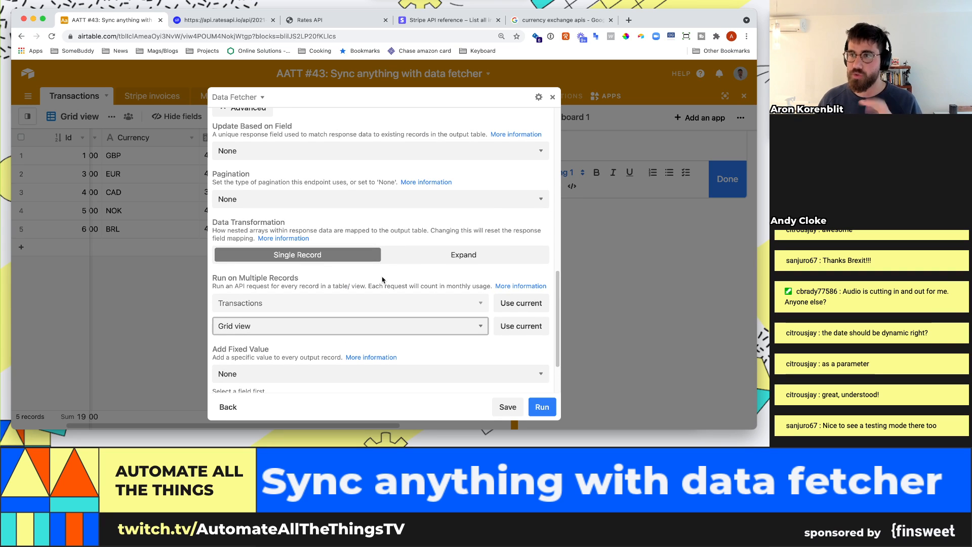
{"action": "scroll", "coordinate": [382, 279], "scroll_direction": "down", "scroll_amount": 2}
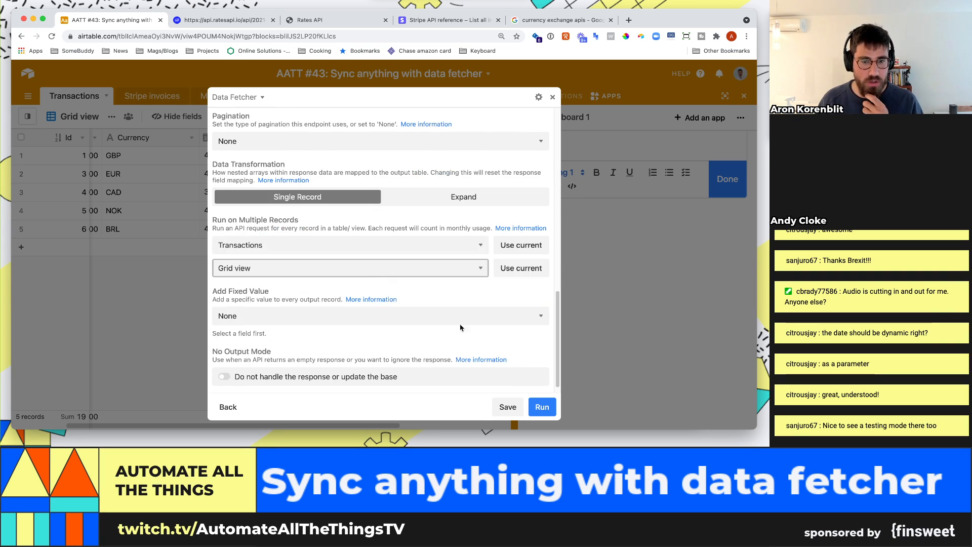
{"action": "scroll", "coordinate": [345, 304], "scroll_direction": "up", "scroll_amount": 5}
{"action": "left_click", "coordinate": [238, 248]}
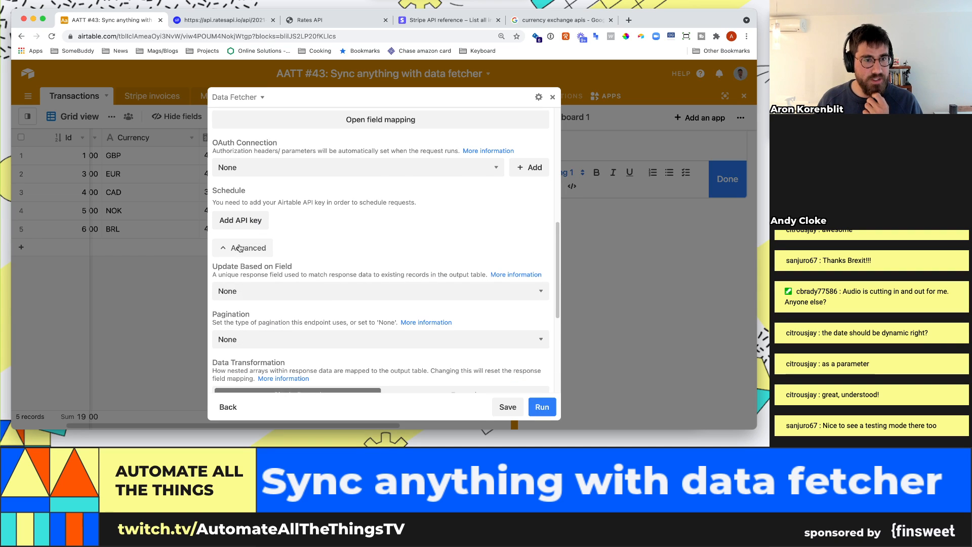
Step: Run the Get currency request in Update mode, confirm the run and return to the Transactions grid
{"action": "left_click", "coordinate": [550, 408]}
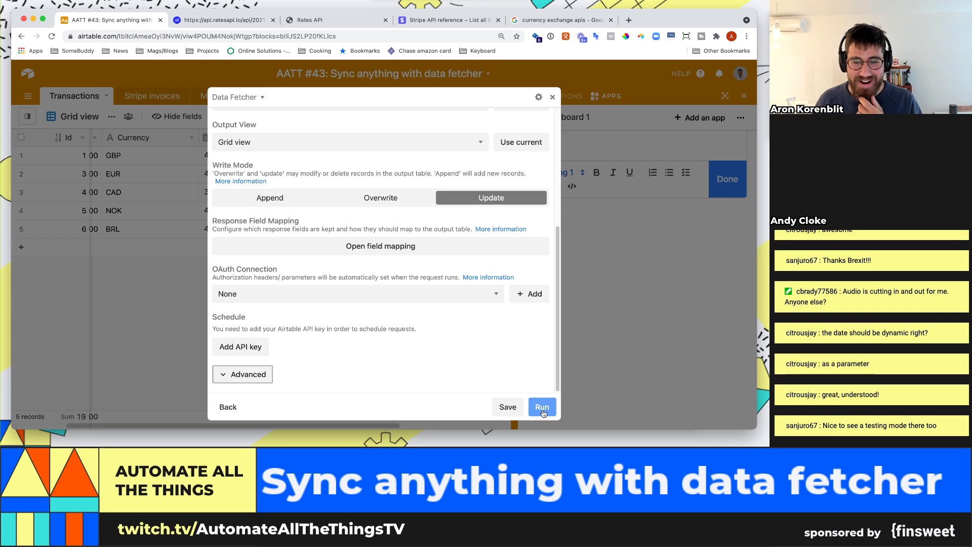
{"action": "left_click", "coordinate": [542, 414]}
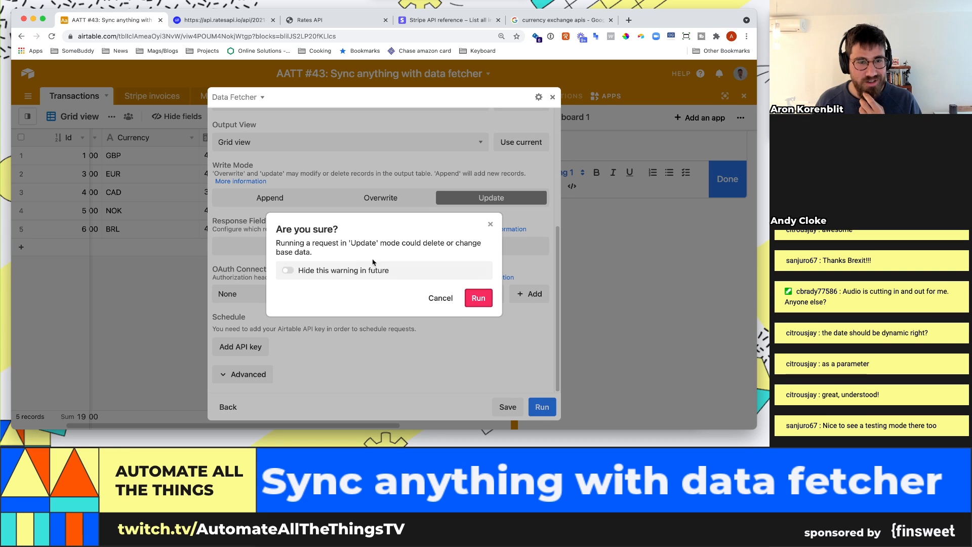
{"action": "left_click", "coordinate": [476, 298]}
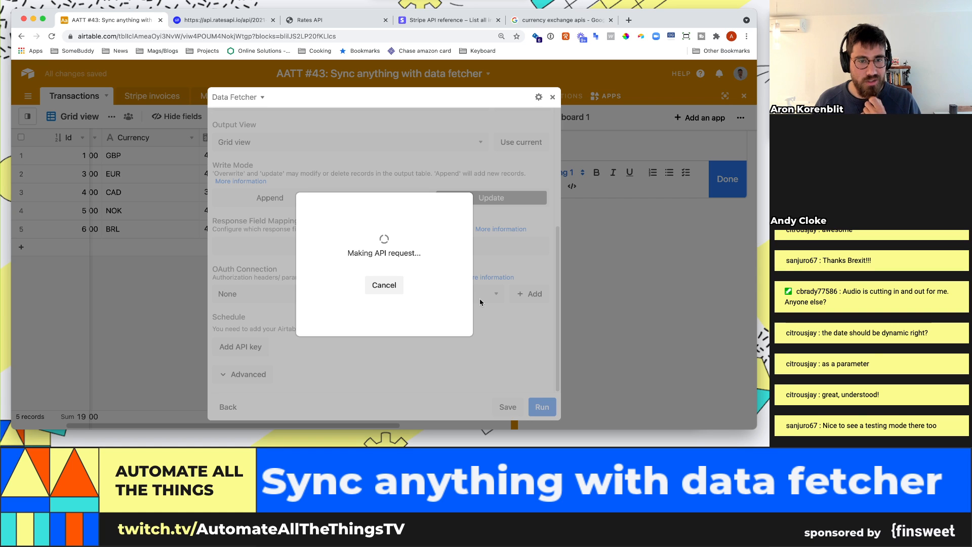
{"action": "left_click", "coordinate": [183, 296]}
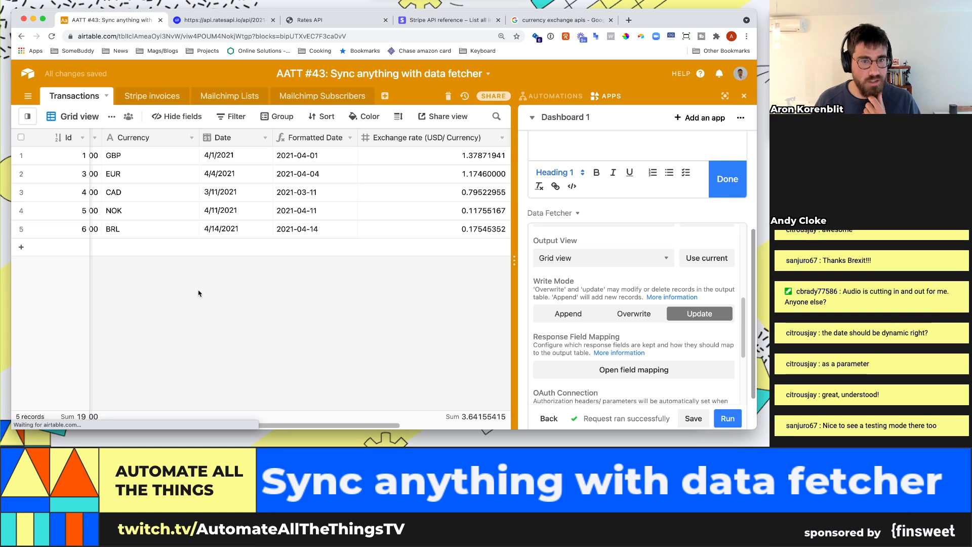
Step: Inspect the updated exchange rates in Transactions and compare the GBP record's currency, date and rate with its Value (USD)
{"action": "left_click_drag", "start_coordinate": [385, 156], "coordinate": [405, 230]}
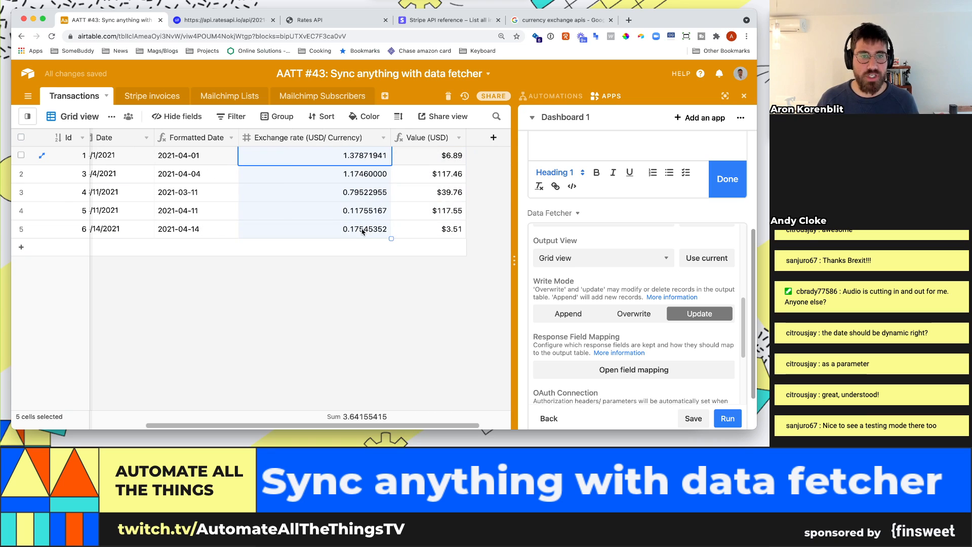
{"action": "left_click_drag", "start_coordinate": [377, 426], "coordinate": [410, 427]}
{"action": "scroll", "coordinate": [410, 427], "scroll_direction": "left", "scroll_amount": 3}
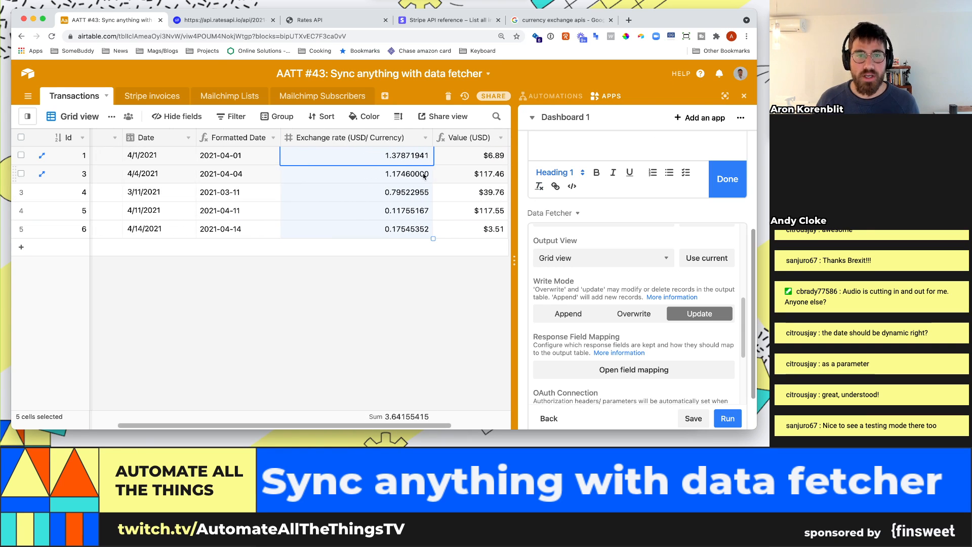
{"action": "left_click", "coordinate": [478, 160]}
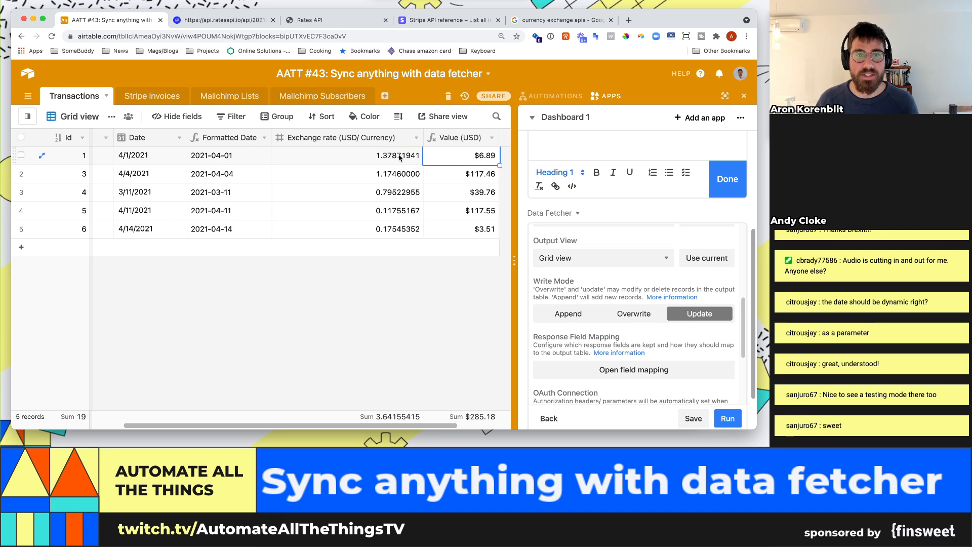
{"action": "left_click_drag", "start_coordinate": [479, 160], "coordinate": [105, 160]}
{"action": "left_click", "coordinate": [105, 160]}
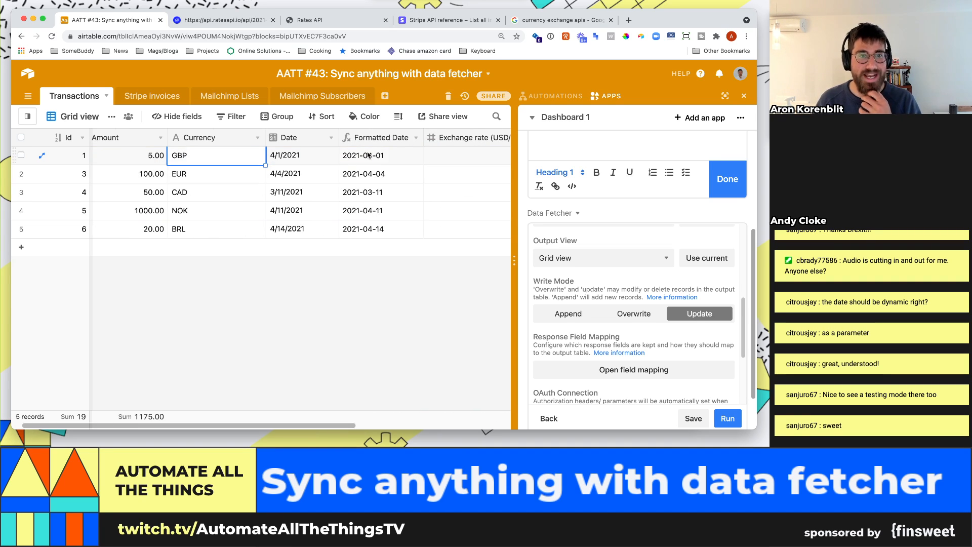
{"action": "key", "text": "Right"}
{"action": "key", "text": "Right"}
{"action": "key", "text": "Right"}
{"action": "key", "text": "Right"}
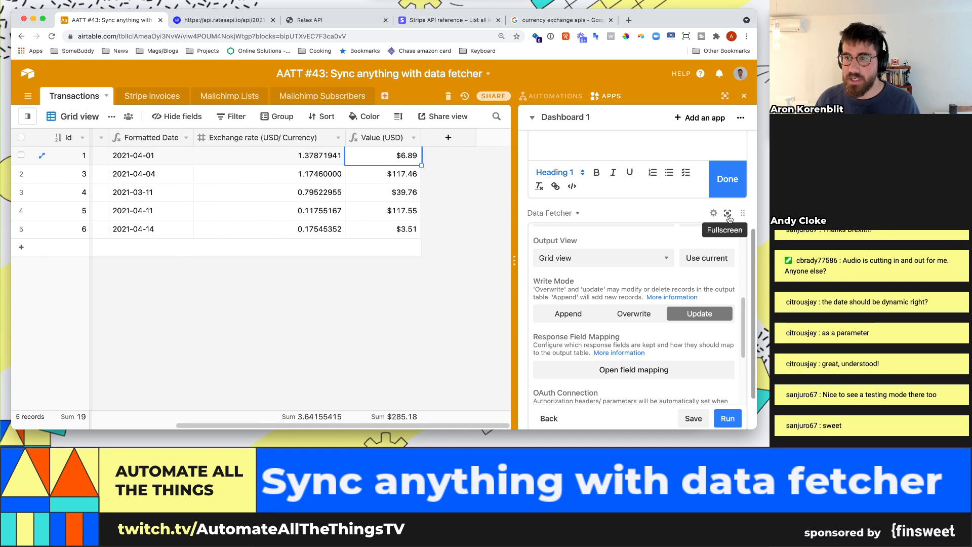
Step: Check in the response field mapping that rates.USD feeds Exchange rate (USD/ Currency), confirm it, and select the BRL record's rate
{"action": "left_click", "coordinate": [724, 213]}
{"action": "scroll", "coordinate": [469, 218], "scroll_direction": "up", "scroll_amount": 2}
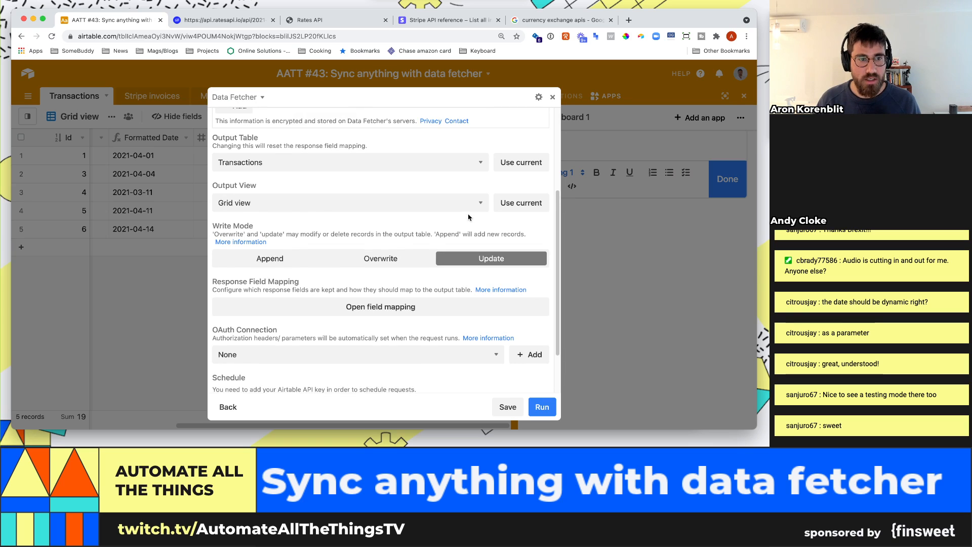
{"action": "scroll", "coordinate": [469, 217], "scroll_direction": "up", "scroll_amount": 2}
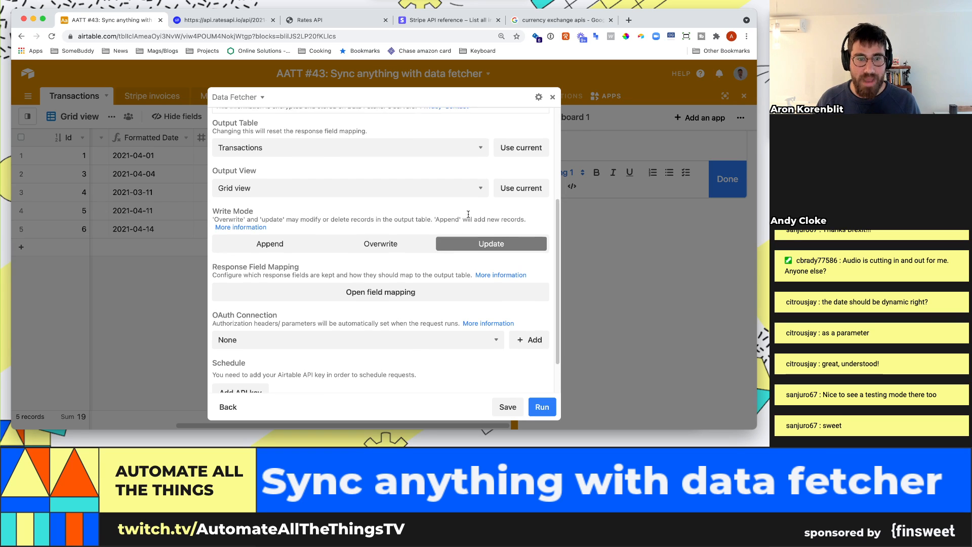
{"action": "left_click", "coordinate": [402, 323]}
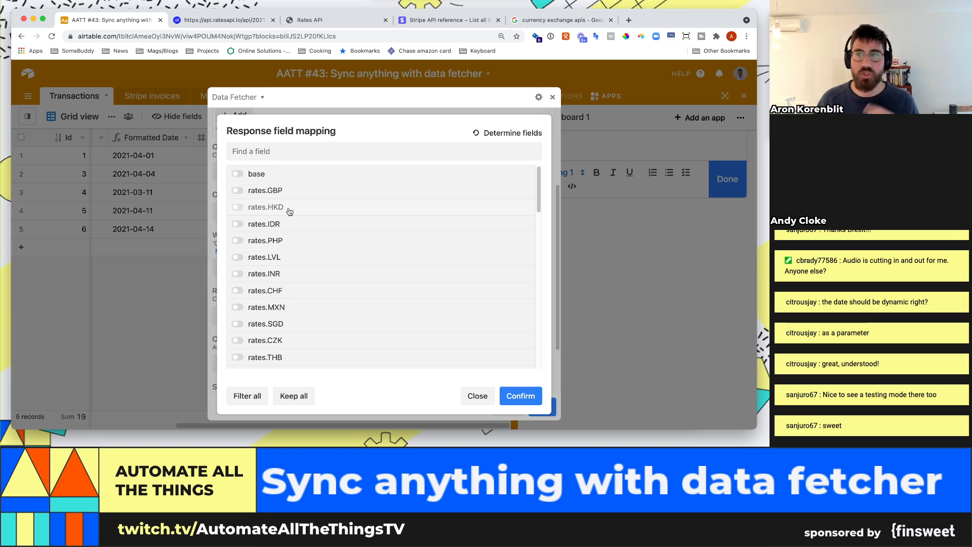
{"action": "scroll", "coordinate": [288, 196], "scroll_direction": "down", "scroll_amount": 3}
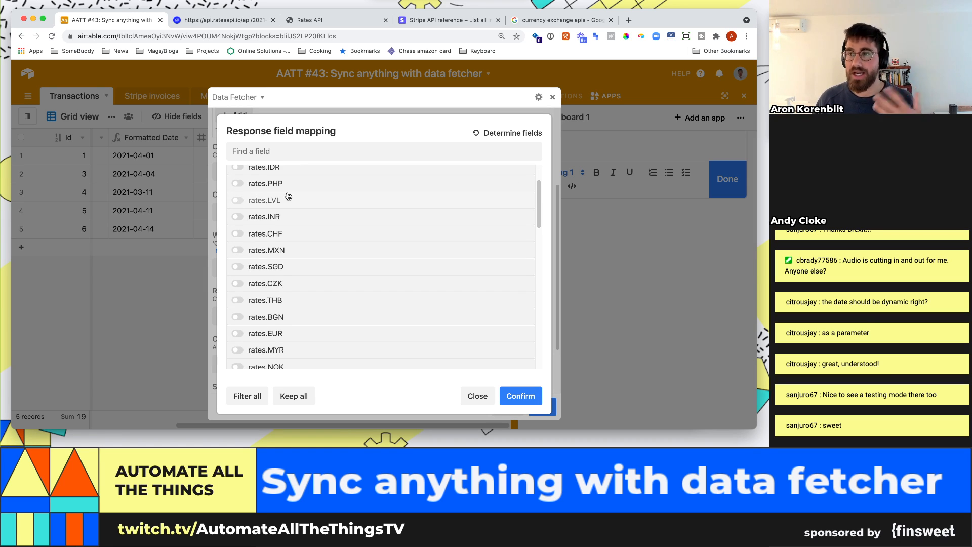
{"action": "scroll", "coordinate": [288, 196], "scroll_direction": "down", "scroll_amount": 10}
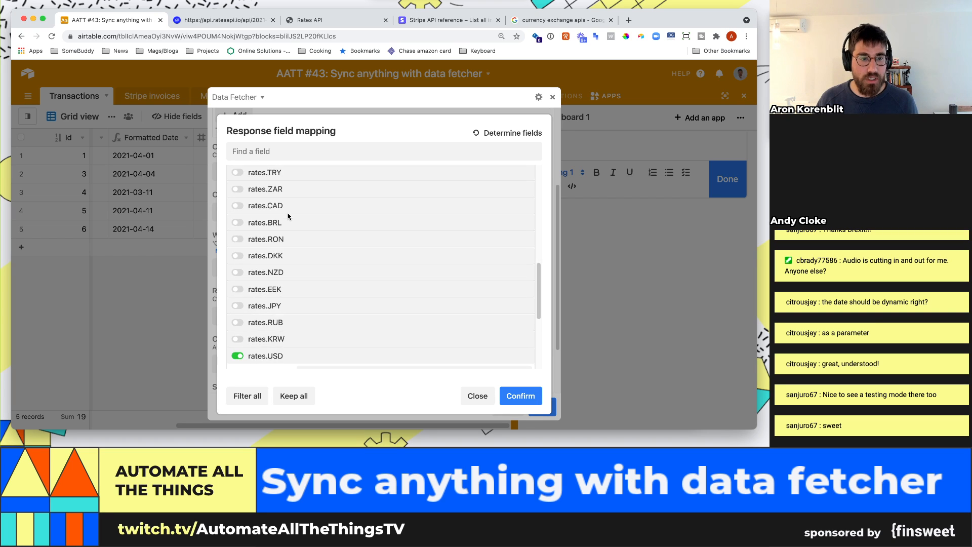
{"action": "left_click", "coordinate": [282, 354]}
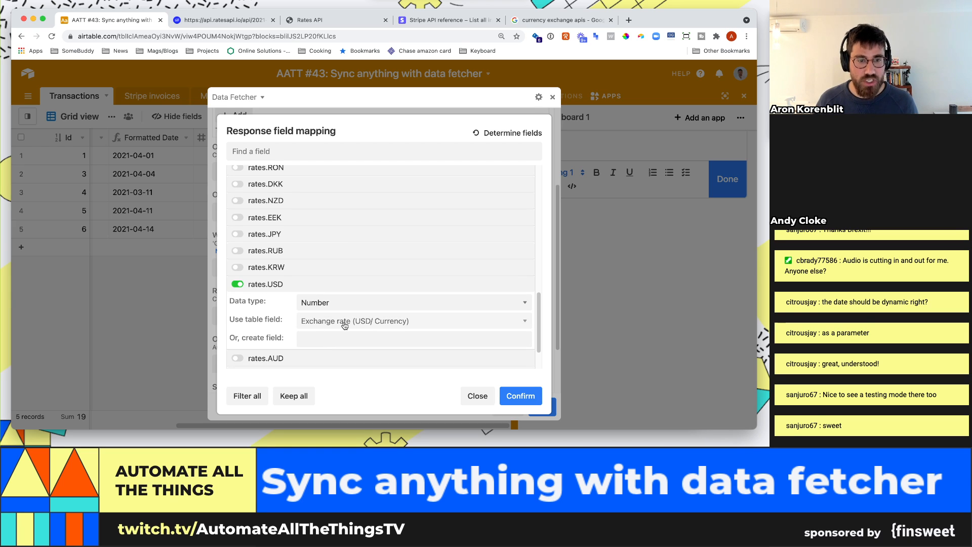
{"action": "left_click", "coordinate": [524, 401]}
{"action": "left_click", "coordinate": [625, 327]}
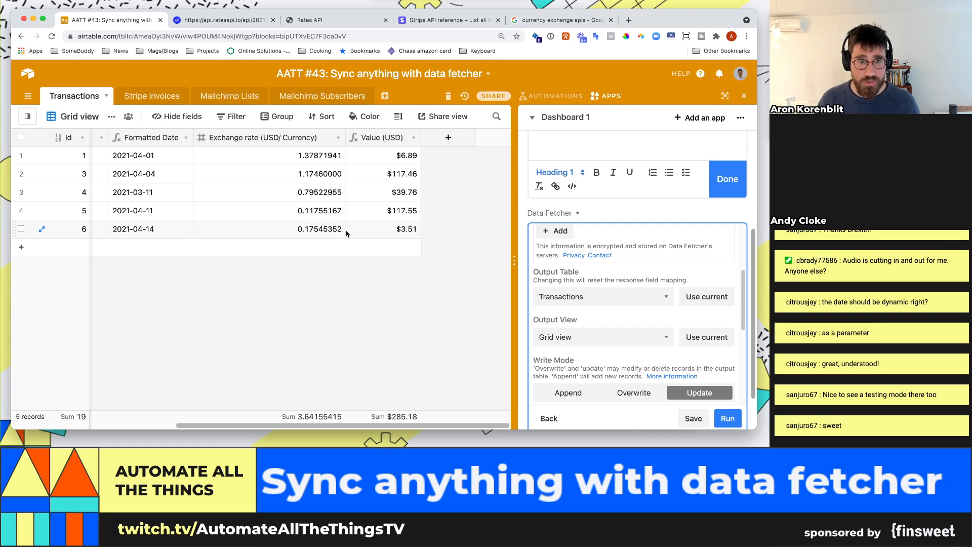
{"action": "left_click", "coordinate": [329, 232]}
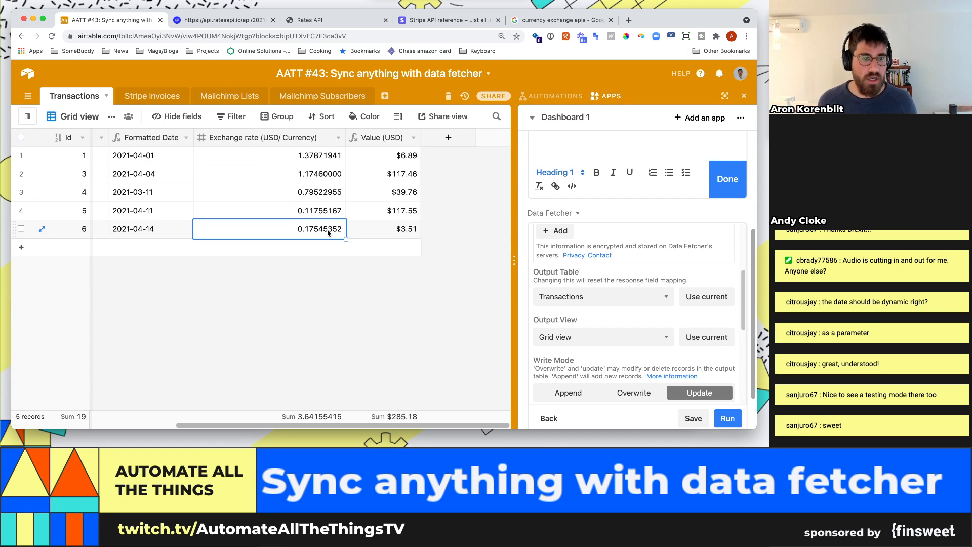
Step: Add three blank records at the end of the Transactions table
{"action": "key", "text": "super+Left"}
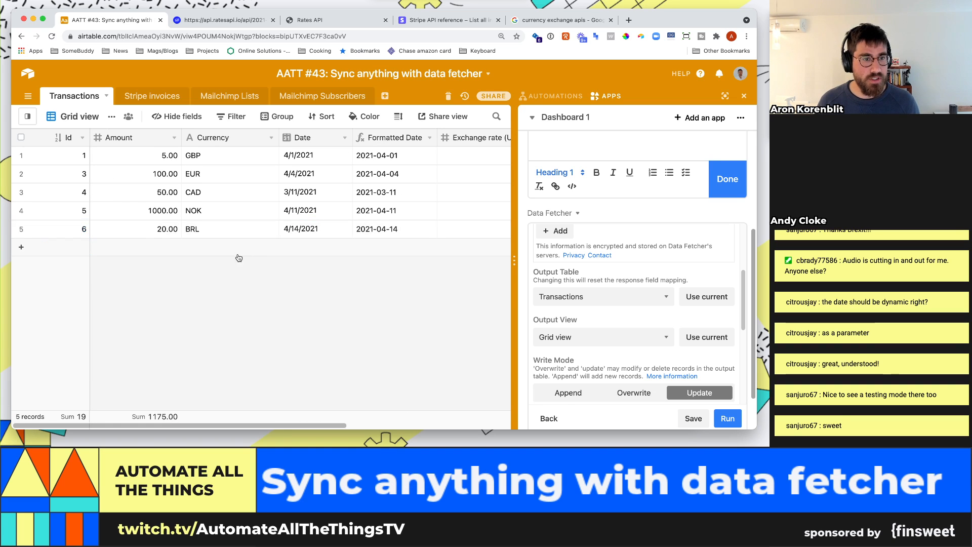
{"action": "left_click", "coordinate": [125, 247]}
{"action": "left_click", "coordinate": [154, 269]}
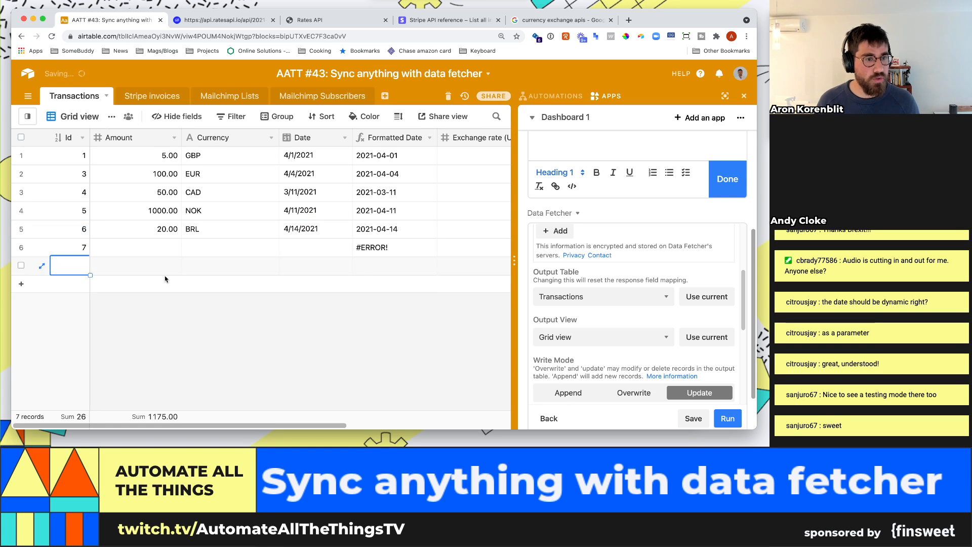
{"action": "left_click", "coordinate": [180, 290]}
Step: Fill the first new record with amount 30, currency CAD and date 4/14/2021
{"action": "left_click", "coordinate": [175, 247]}
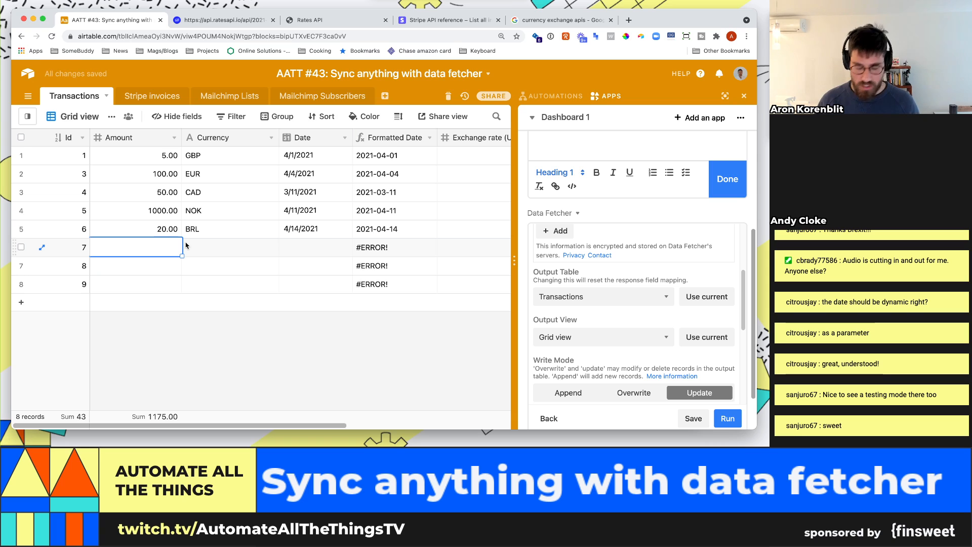
{"action": "type", "text": "300"}
{"action": "key", "text": "Tab"}
{"action": "type", "text": "CAD"}
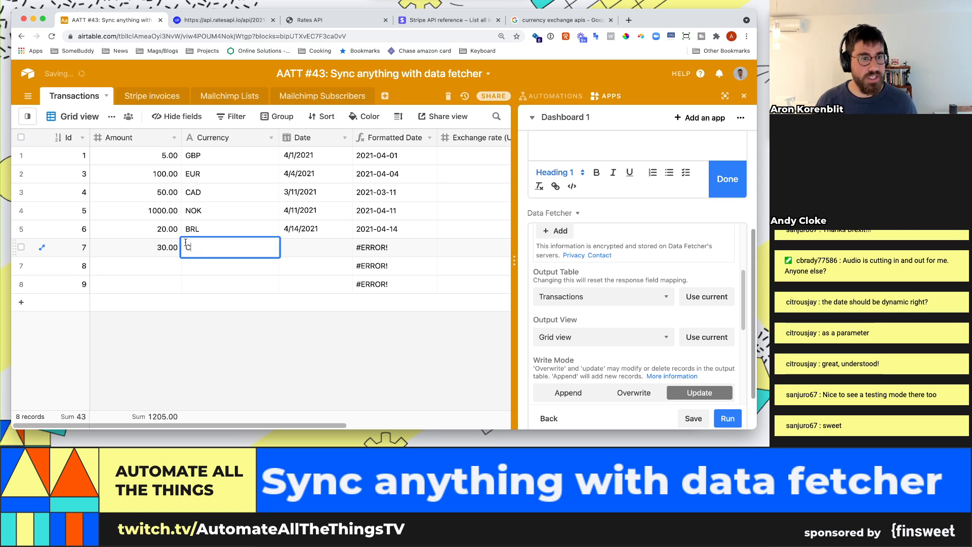
{"action": "key", "text": "Tab"}
{"action": "key", "text": "Return"}
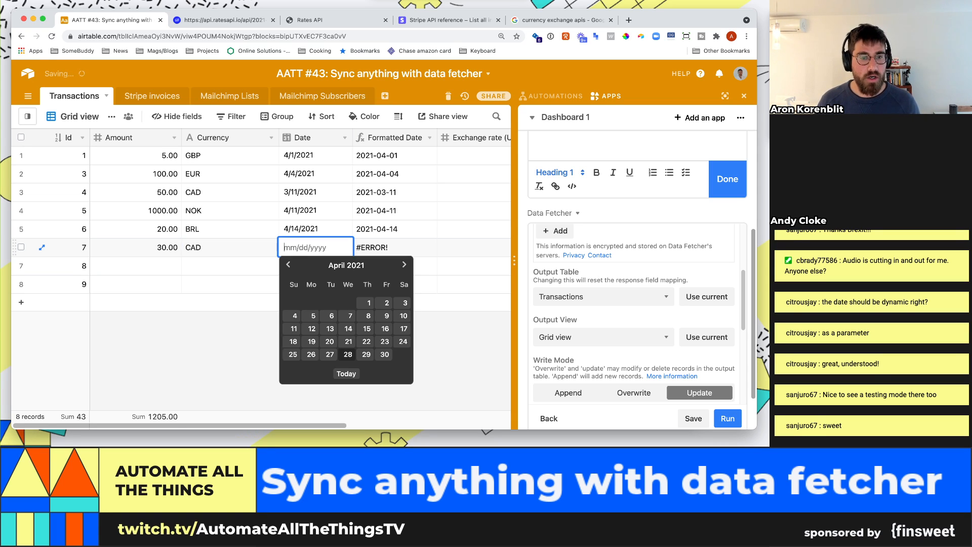
{"action": "left_click", "coordinate": [348, 329]}
Step: Fill the second new record with amount 60, currency NZD copied from the Rates API response, and date 4/23/2021
{"action": "left_click", "coordinate": [169, 262]}
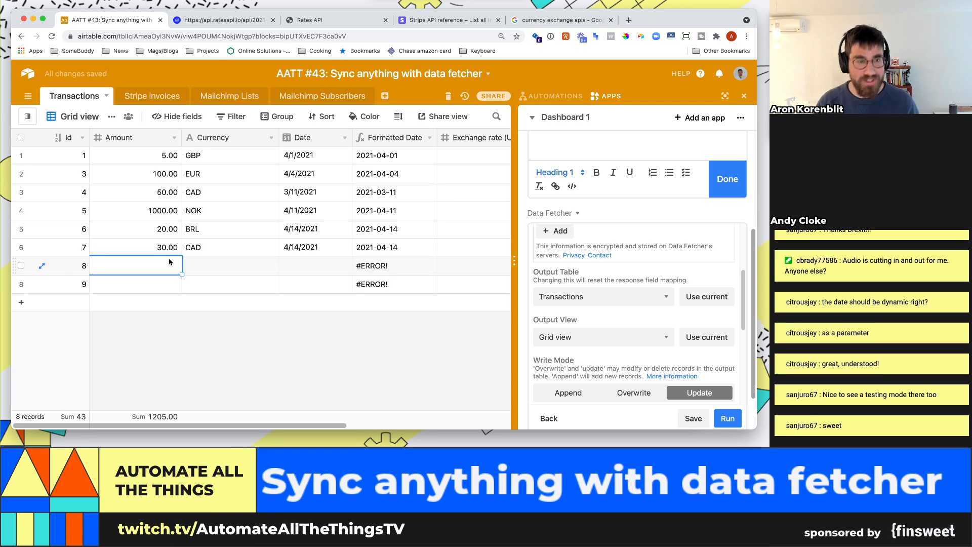
{"action": "type", "text": "60"}
{"action": "key", "text": "Tab"}
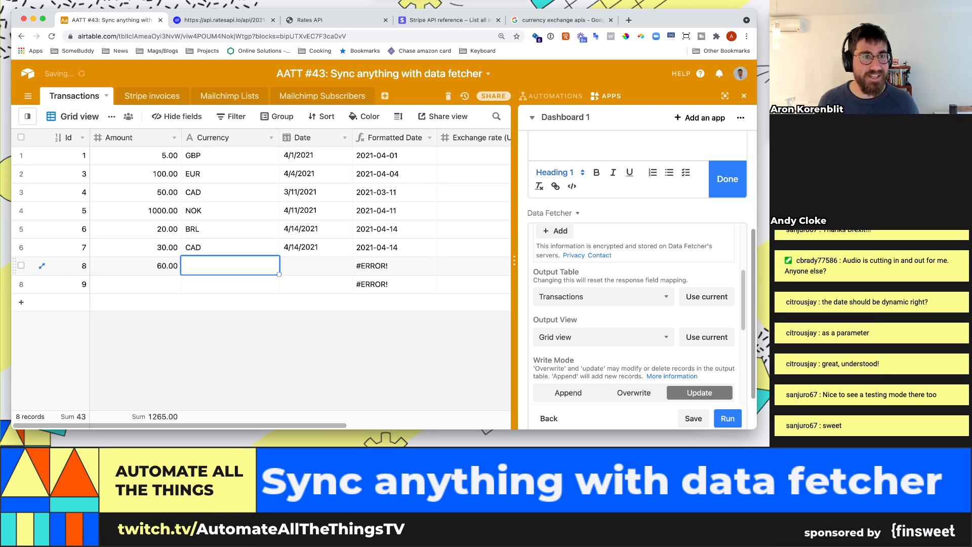
{"action": "left_click", "coordinate": [223, 20]}
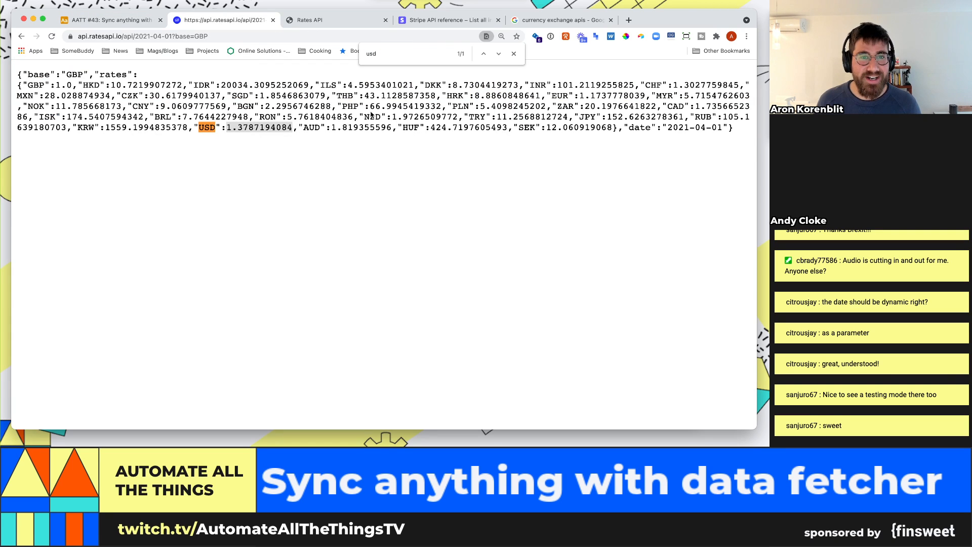
{"action": "double_click", "coordinate": [371, 117]}
{"action": "key", "text": "super+c"}
{"action": "key", "text": "super+1"}
{"action": "key", "text": "super+v"}
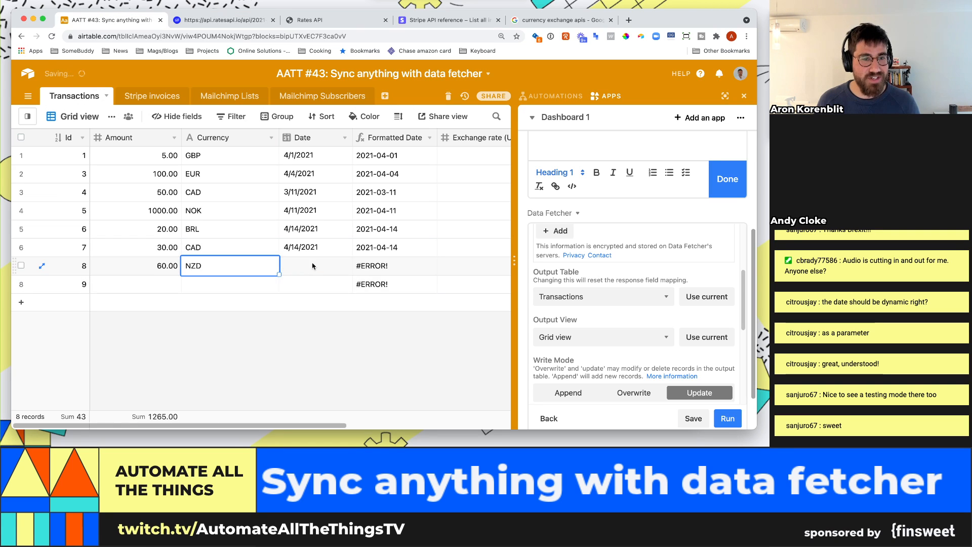
{"action": "double_click", "coordinate": [314, 266]}
{"action": "left_click", "coordinate": [385, 360]}
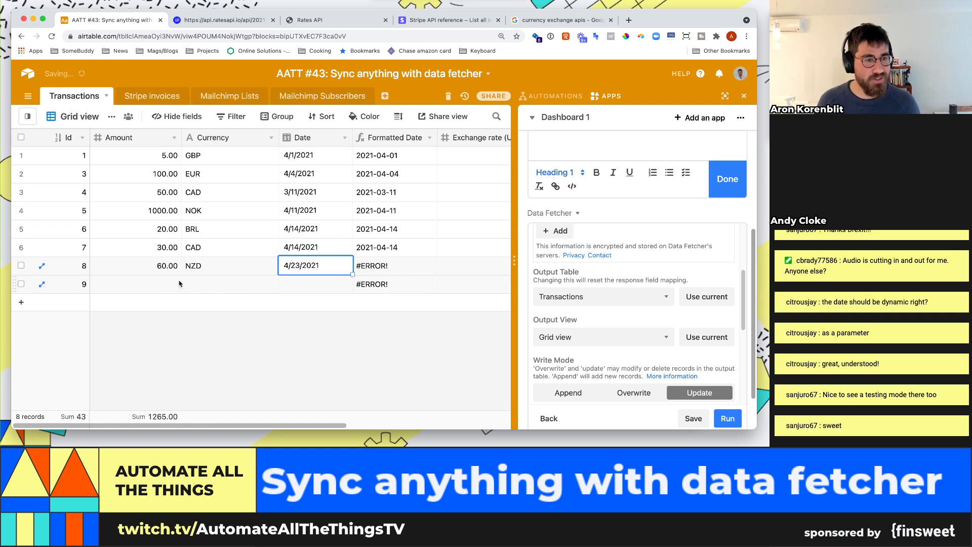
Step: Fill the third new record with amount 200, currency GBP and date 4/26/2021
{"action": "left_click", "coordinate": [152, 277]}
{"action": "type", "text": "200"}
{"action": "key", "text": "Tab"}
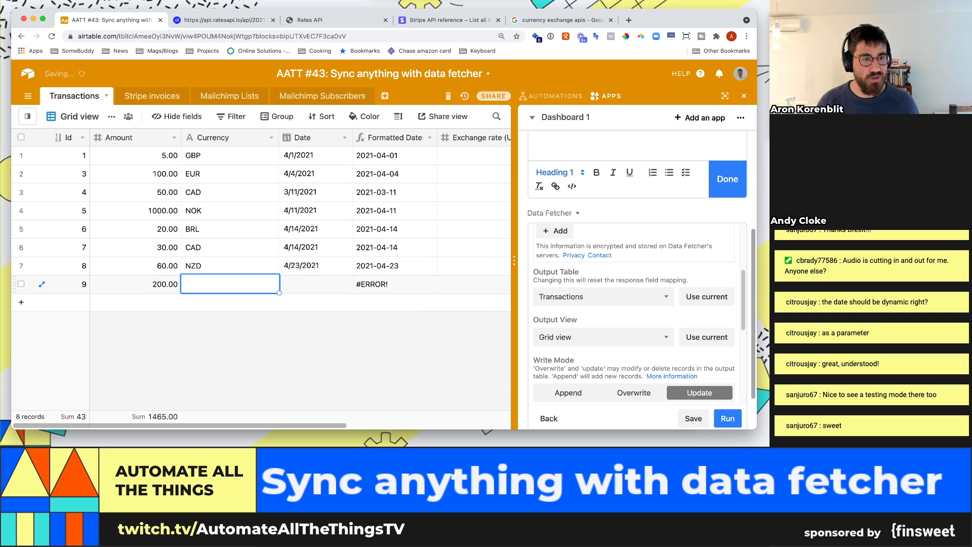
{"action": "type", "text": "GBP"}
{"action": "key", "text": "shift+Tab"}
{"action": "left_click", "coordinate": [350, 275]}
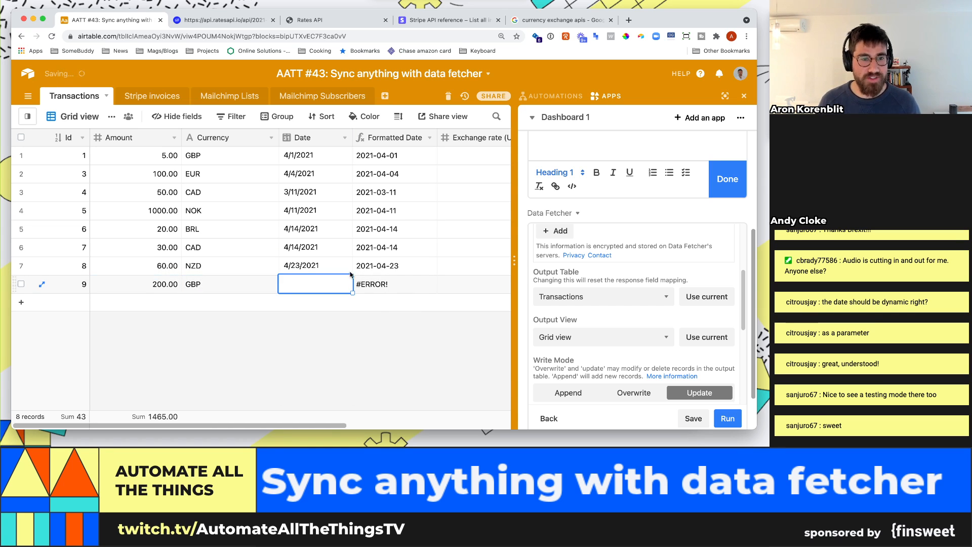
{"action": "left_click", "coordinate": [315, 280]}
{"action": "left_click", "coordinate": [310, 391]}
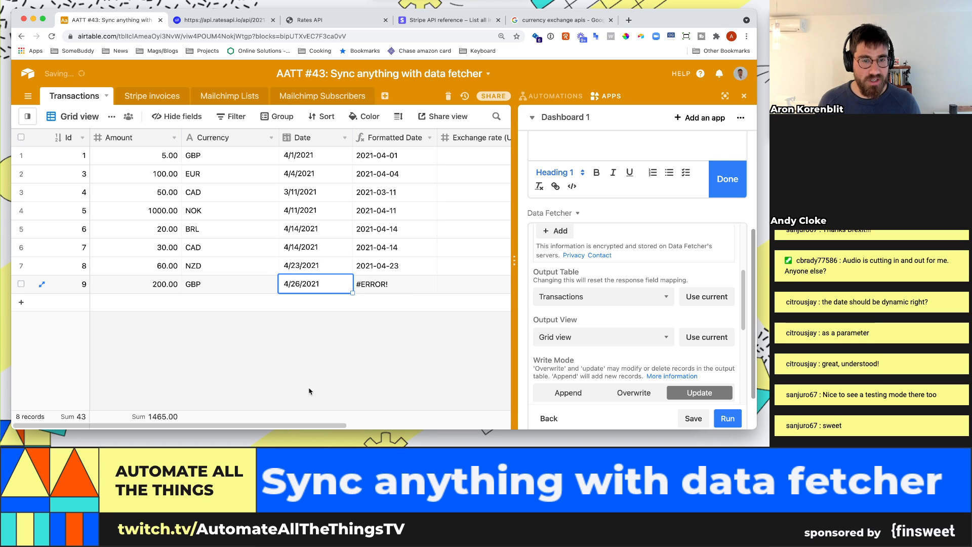
{"action": "left_click", "coordinate": [386, 282]}
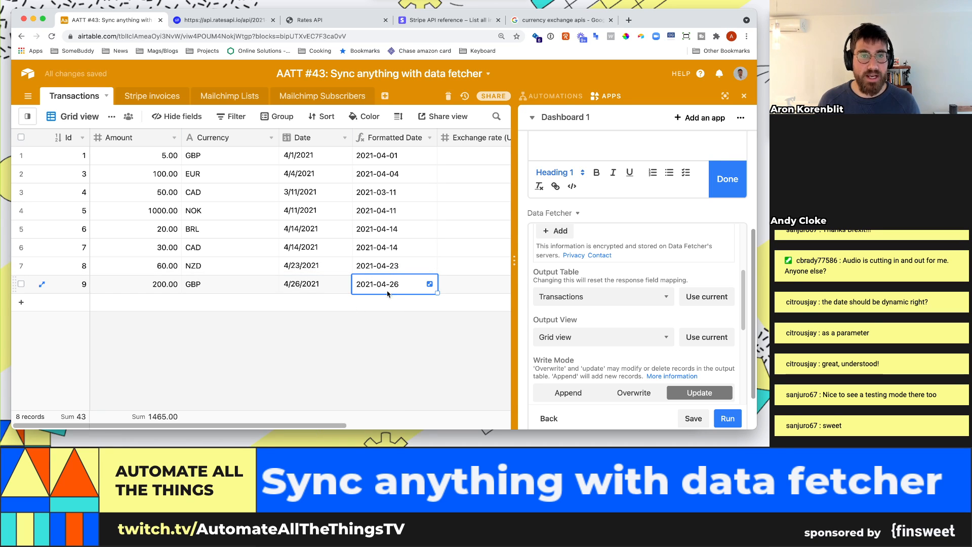
Step: Hide the apps dashboard and create a new grid view for the Transactions table
{"action": "left_click", "coordinate": [27, 116]}
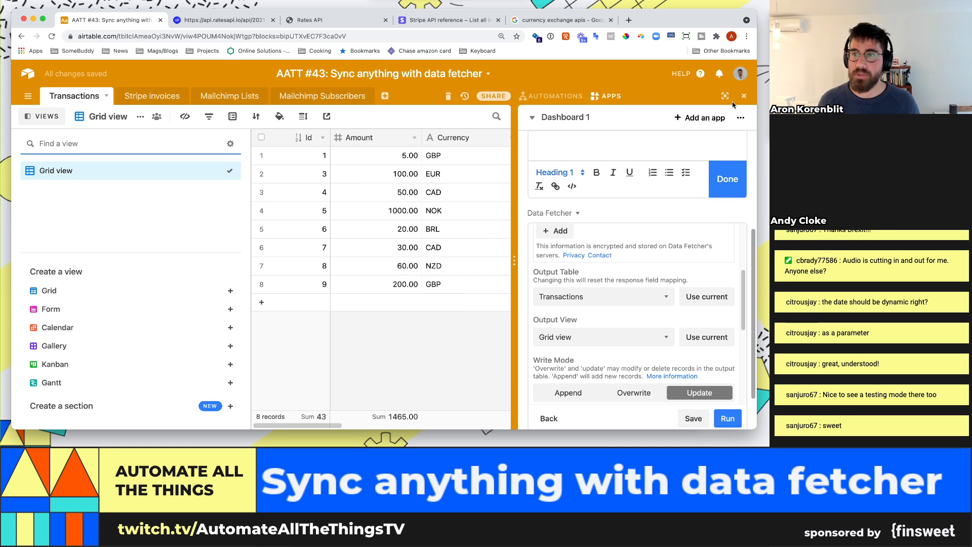
{"action": "left_click", "coordinate": [745, 95]}
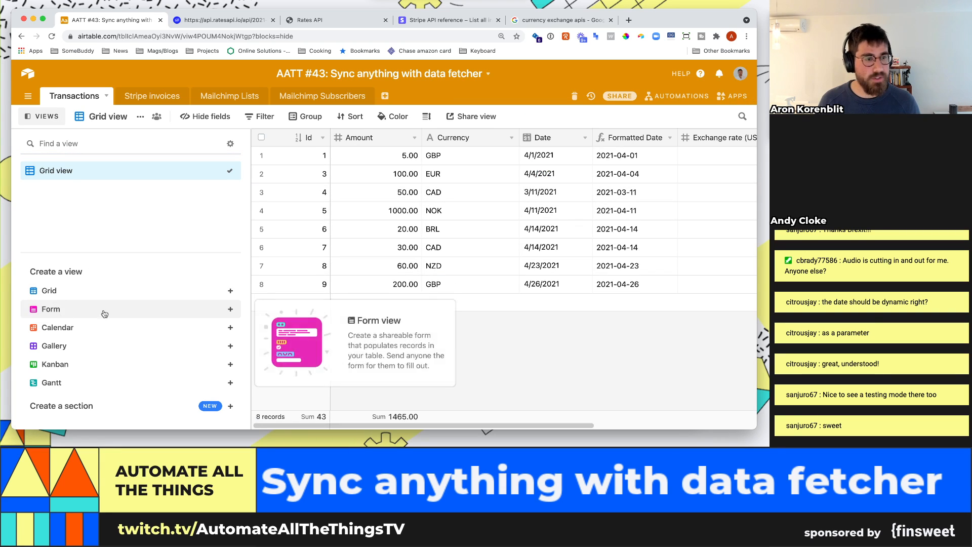
{"action": "left_click", "coordinate": [96, 291]}
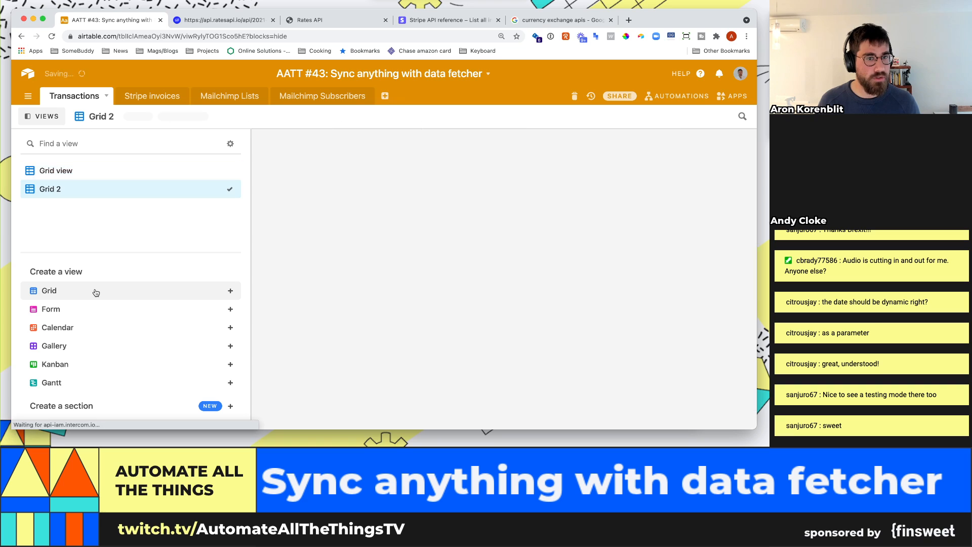
Step: Name the new view "Unprocessed transactions", correcting the spelling before confirming it
{"action": "type", "text": "Unproc"}
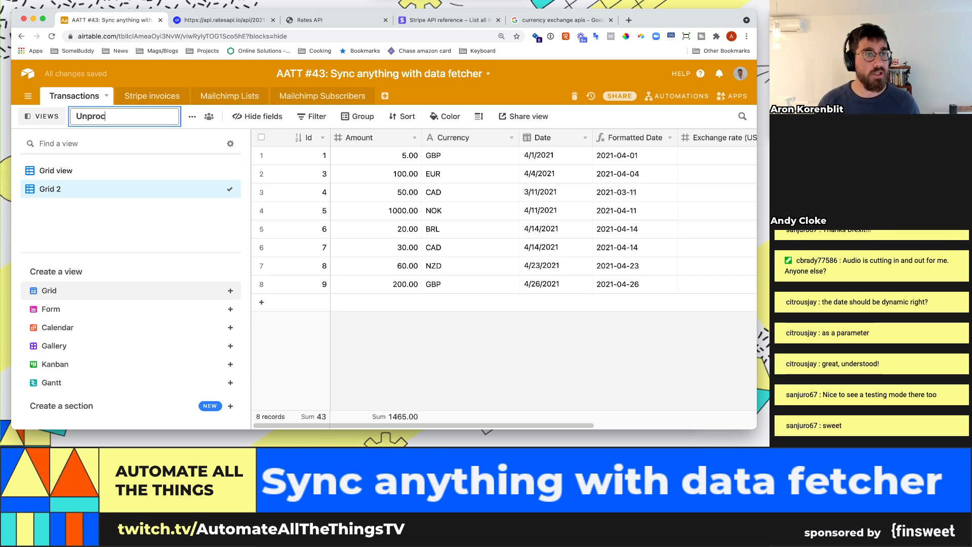
{"action": "type", "text": "ese"}
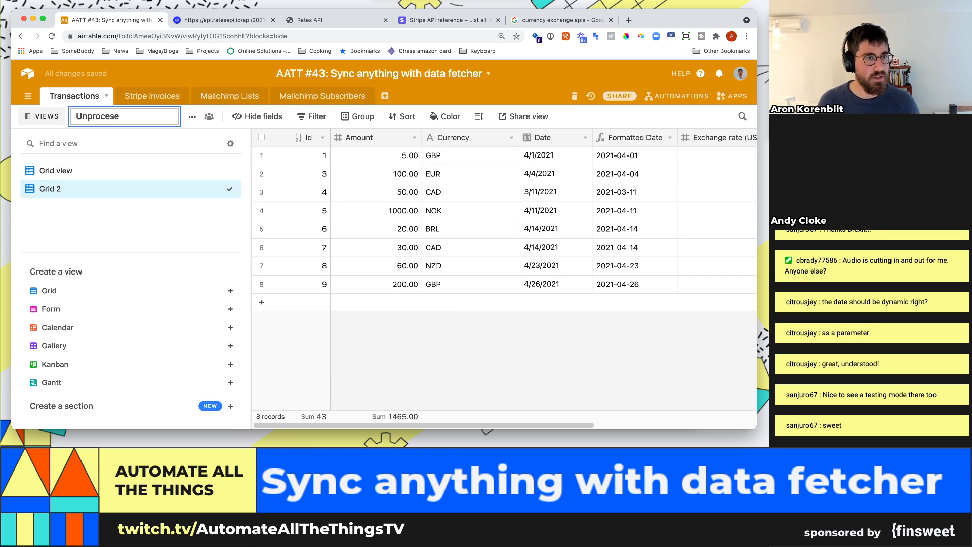
{"action": "type", "text": "d transactions"}
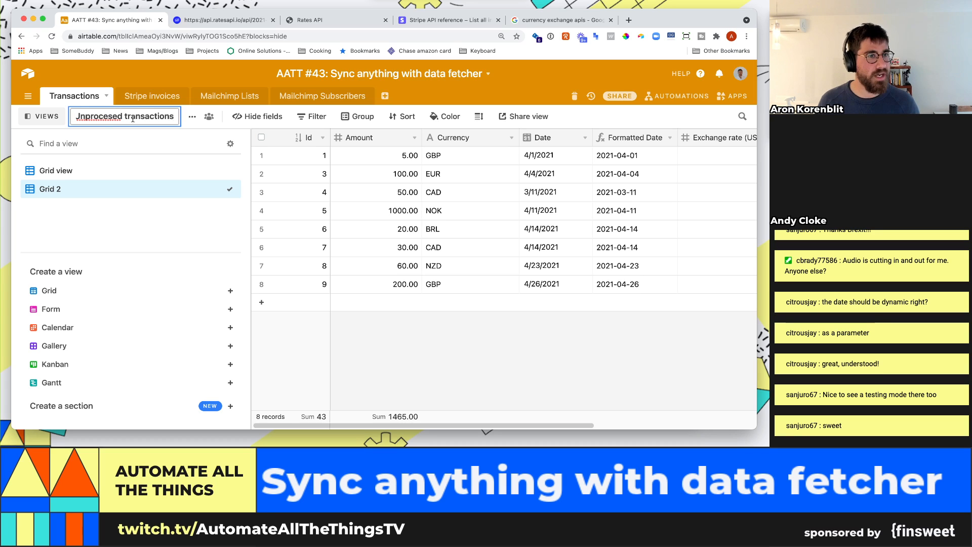
{"action": "left_click", "coordinate": [112, 117]}
{"action": "key", "text": "Left"}
{"action": "key", "text": "Left"}
{"action": "key", "text": "Left"}
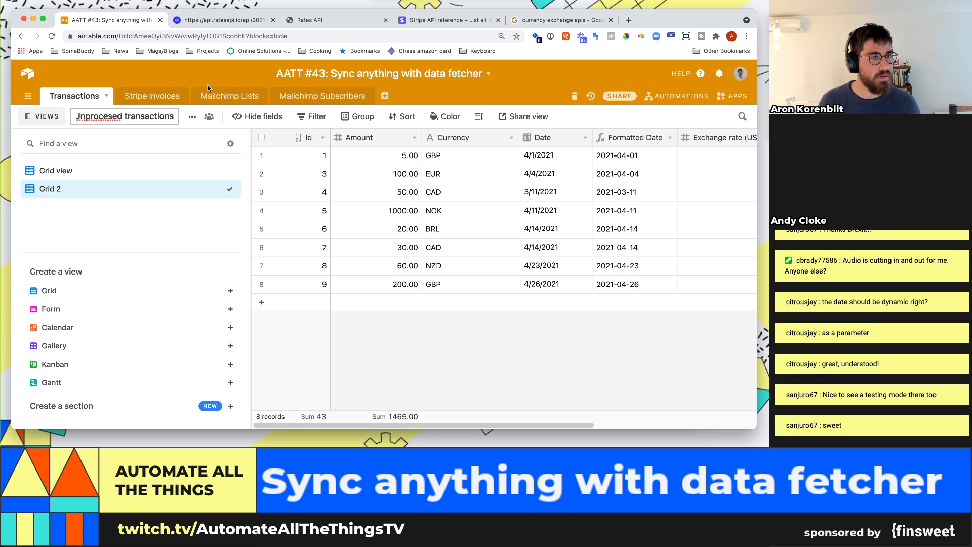
{"action": "key", "text": "Left"}
{"action": "key", "text": "Left"}
{"action": "key", "text": "Right"}
{"action": "key", "text": "Right"}
{"action": "key", "text": "Right"}
{"action": "key", "text": "Right"}
{"action": "key", "text": "Right"}
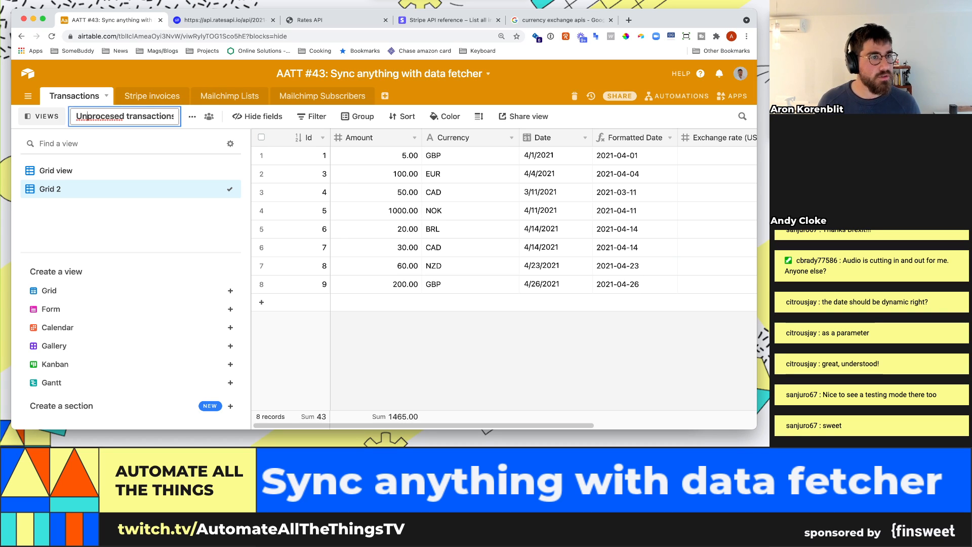
{"action": "type", "text": "s"}
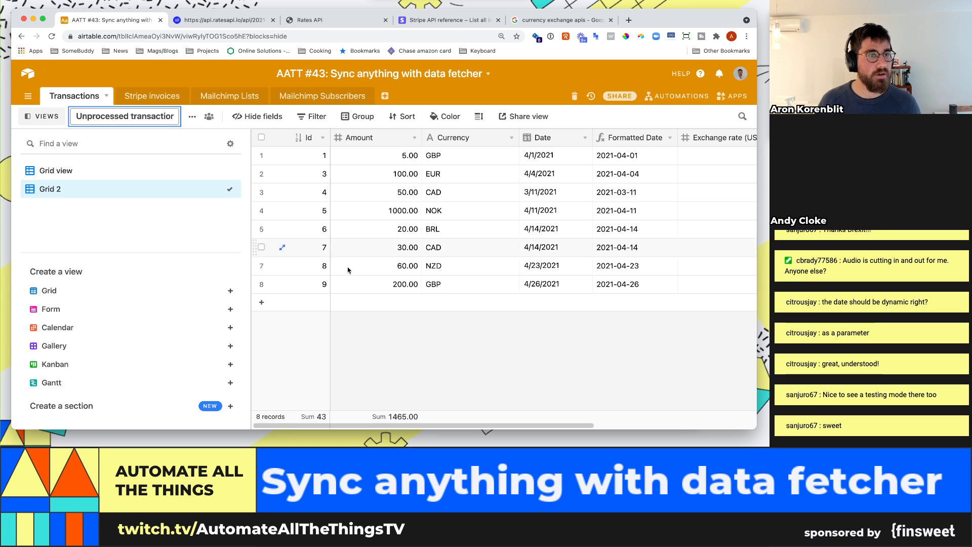
{"action": "key", "text": "Return"}
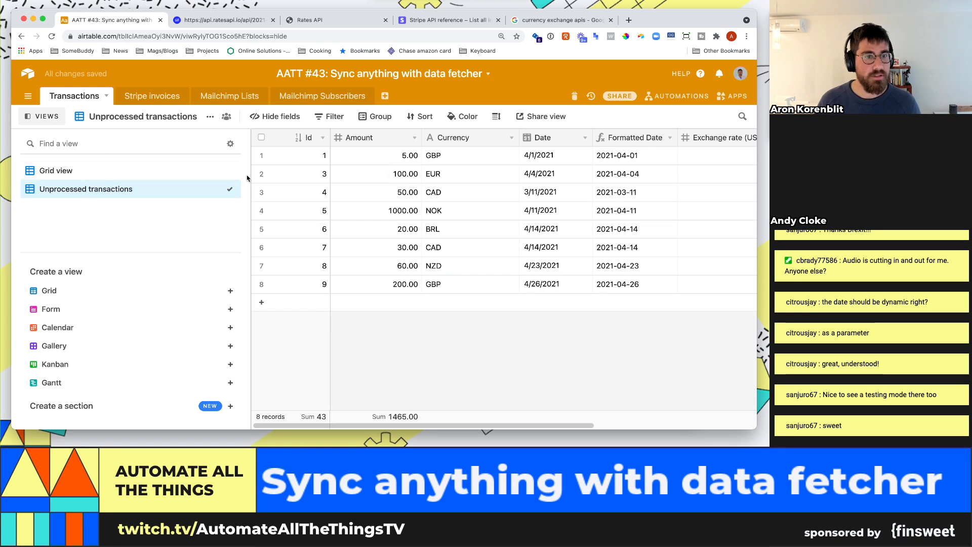
Step: Collapse the view list, filter the view to records whose Exchange rate (USD/ Currency) is empty, and slightly narrow that column
{"action": "left_click_drag", "start_coordinate": [251, 175], "coordinate": [167, 177]}
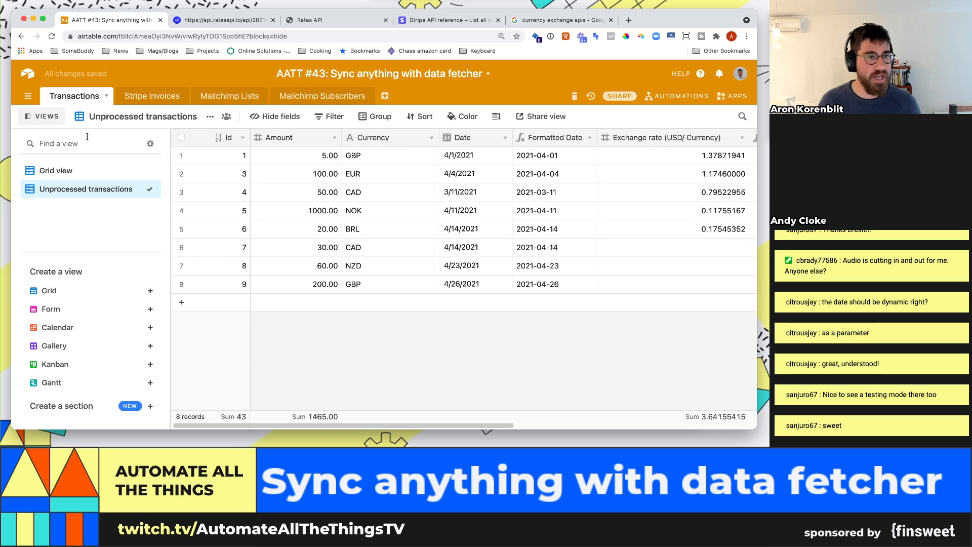
{"action": "left_click", "coordinate": [28, 116]}
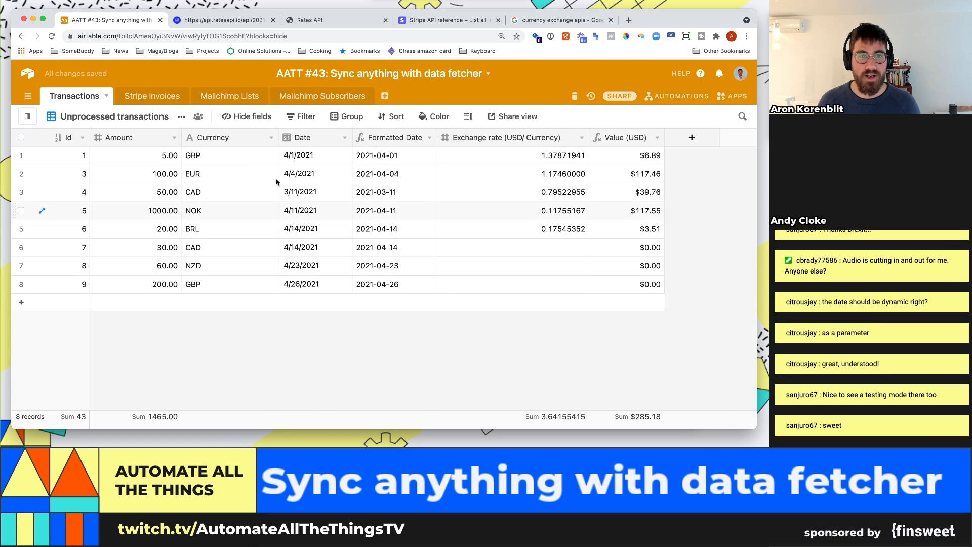
{"action": "left_click", "coordinate": [302, 116]}
{"action": "left_click", "coordinate": [317, 164]}
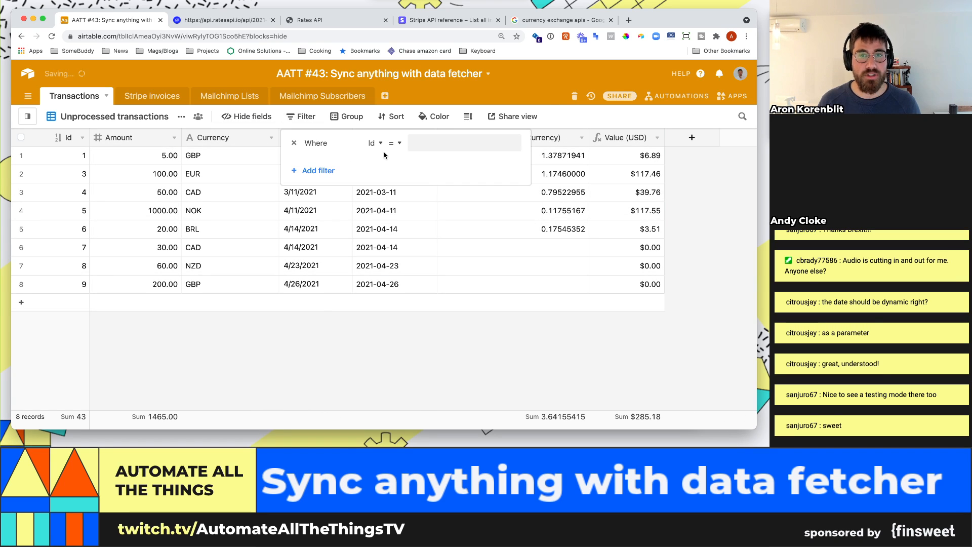
{"action": "left_click", "coordinate": [374, 143]}
{"action": "type", "text": "ex"}
{"action": "left_click", "coordinate": [384, 180]}
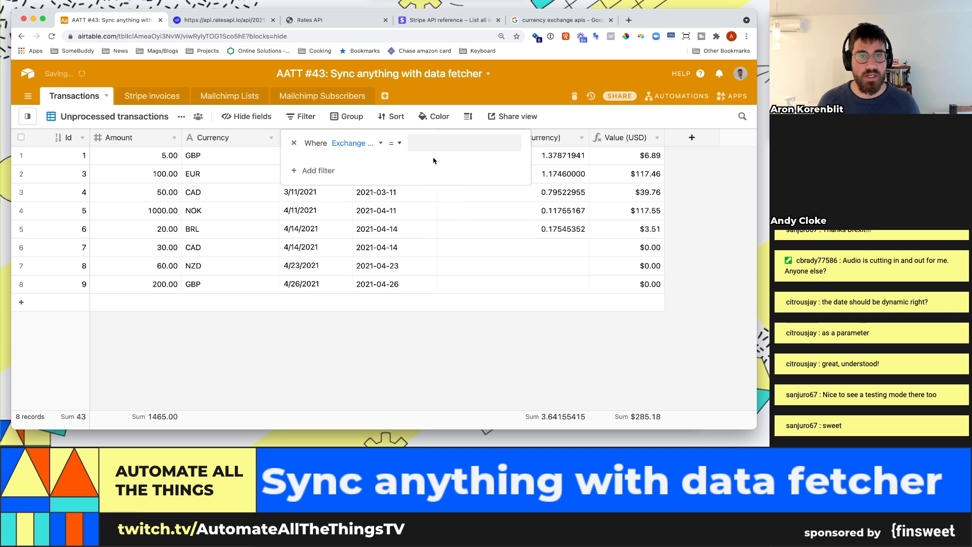
{"action": "left_click", "coordinate": [395, 143]}
{"action": "scroll", "coordinate": [424, 280], "scroll_direction": "down", "scroll_amount": 2}
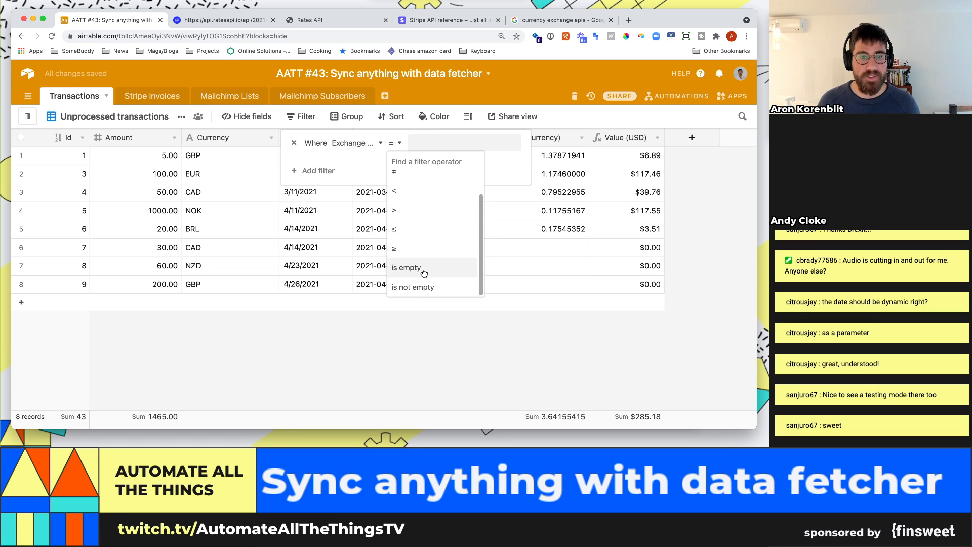
{"action": "left_click", "coordinate": [423, 272]}
{"action": "left_click", "coordinate": [515, 332]}
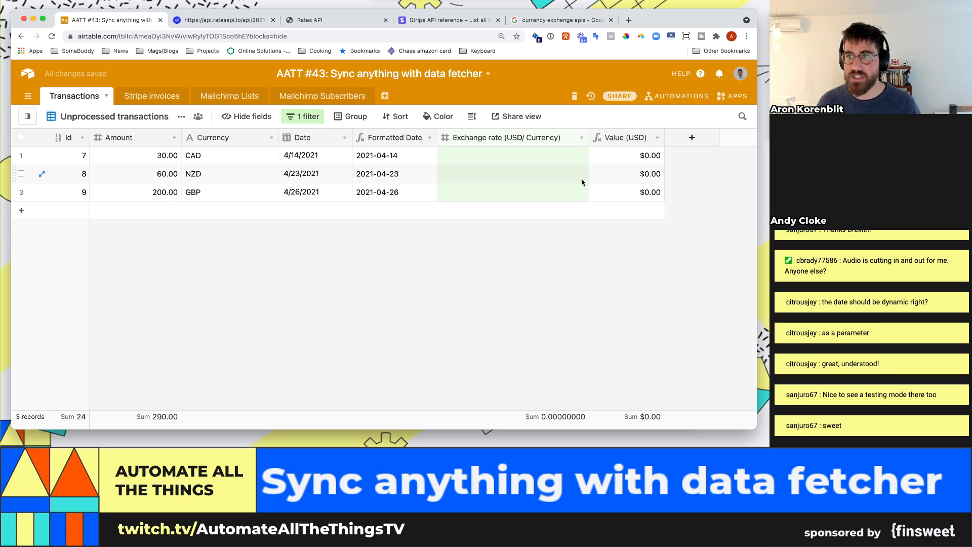
{"action": "left_click_drag", "start_coordinate": [589, 137], "coordinate": [579, 137]}
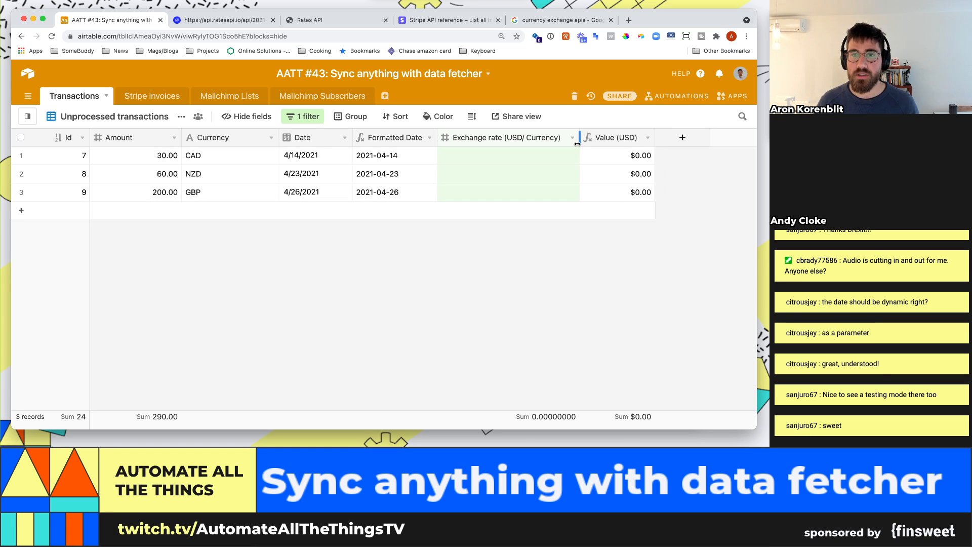
Step: Reopen the apps dashboard and open Data Fetcher's Get currency request in the enlarged app window
{"action": "left_click", "coordinate": [736, 101]}
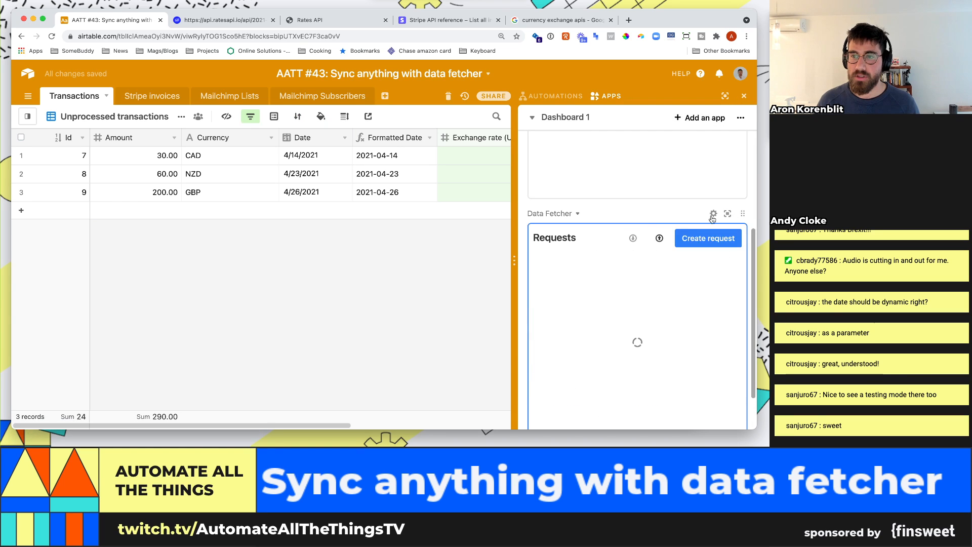
{"action": "left_click", "coordinate": [713, 214]}
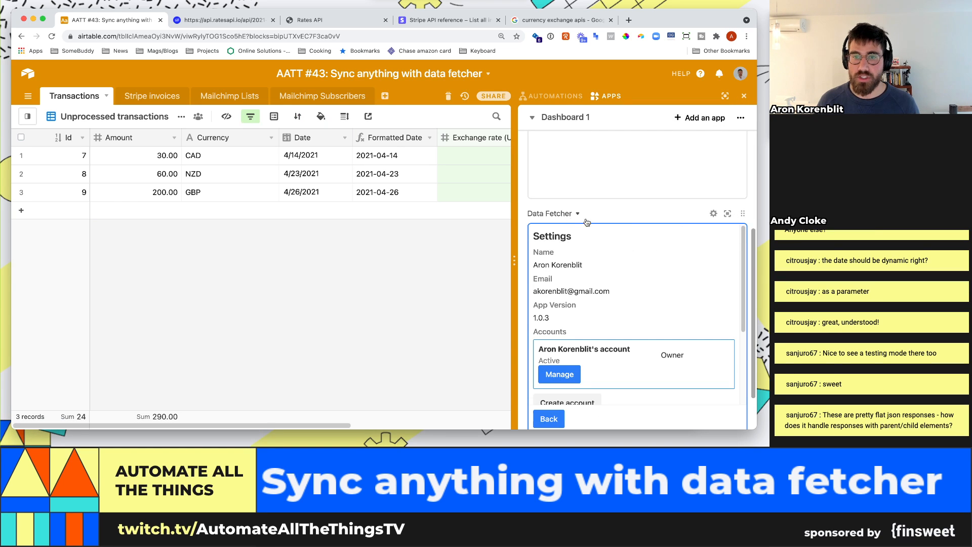
{"action": "left_click", "coordinate": [714, 213]}
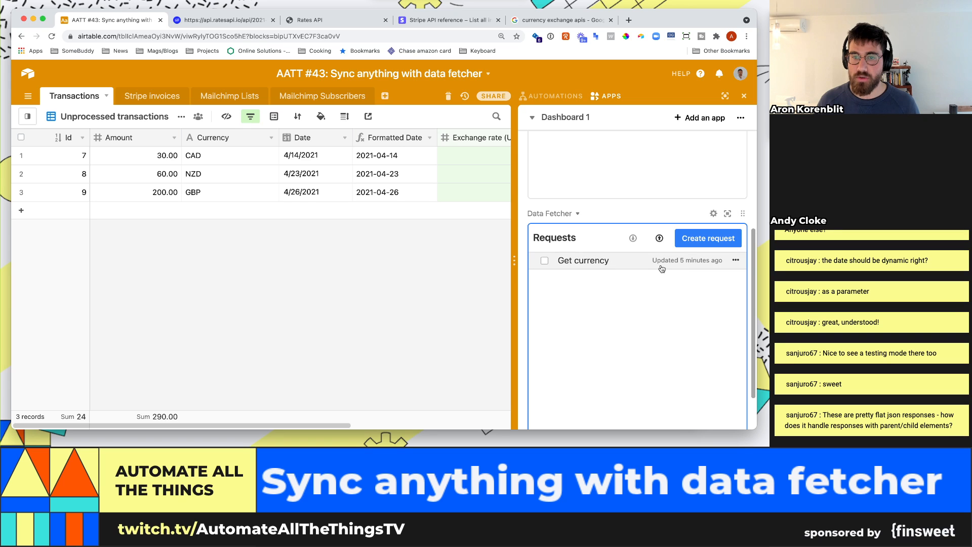
{"action": "left_click", "coordinate": [662, 267]}
{"action": "left_click", "coordinate": [728, 214]}
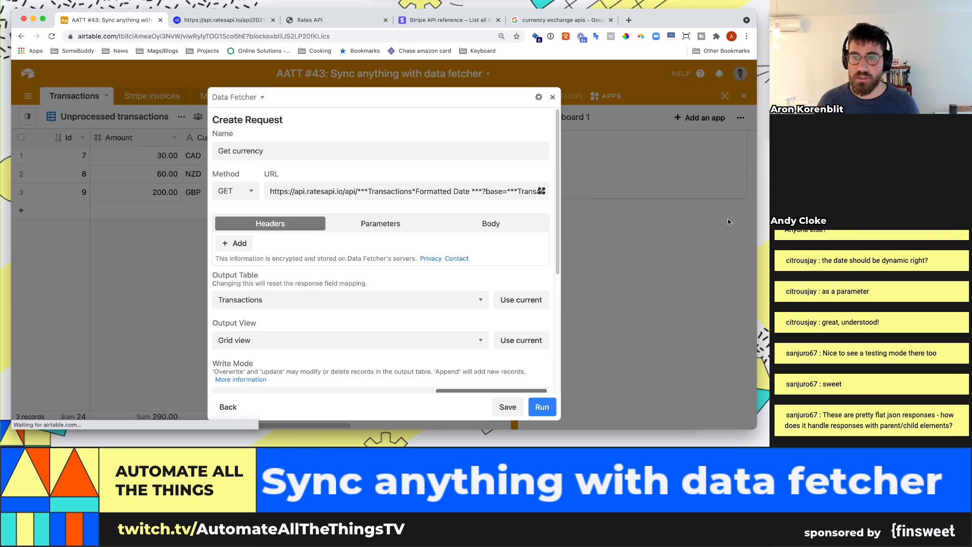
Step: Expand the Get currency request's advanced settings and go to Run on Multiple Records
{"action": "scroll", "coordinate": [380, 224], "scroll_direction": "down", "scroll_amount": 5}
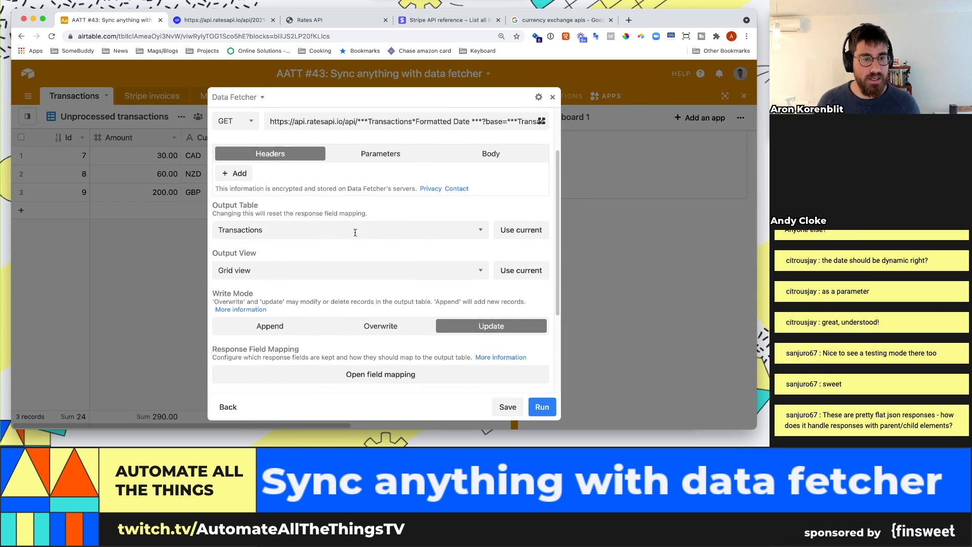
{"action": "left_click", "coordinate": [248, 375]}
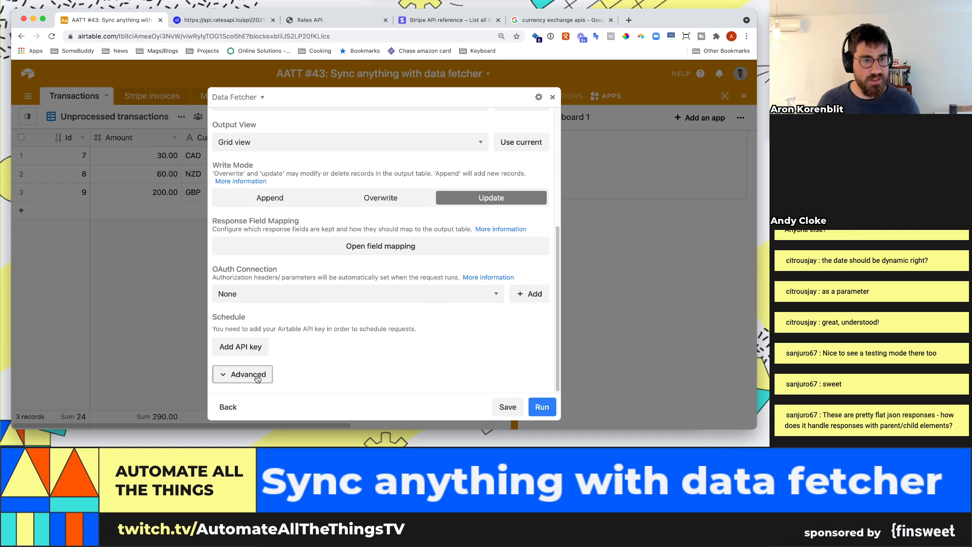
{"action": "scroll", "coordinate": [284, 329], "scroll_direction": "down", "scroll_amount": 4}
{"action": "scroll", "coordinate": [291, 281], "scroll_direction": "down", "scroll_amount": 4}
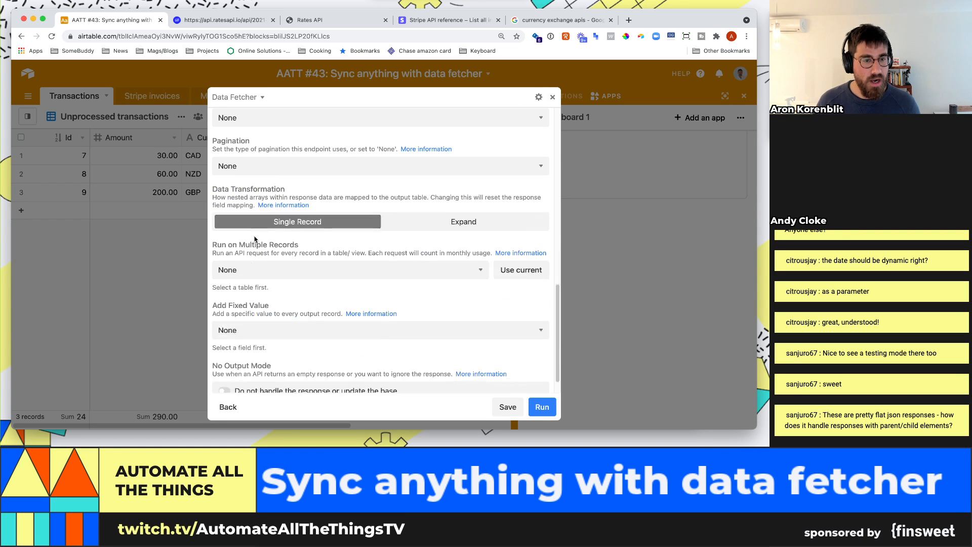
Step: Set the Get currency request's output view to Unprocessed transactions
{"action": "scroll", "coordinate": [278, 274], "scroll_direction": "up", "scroll_amount": 4}
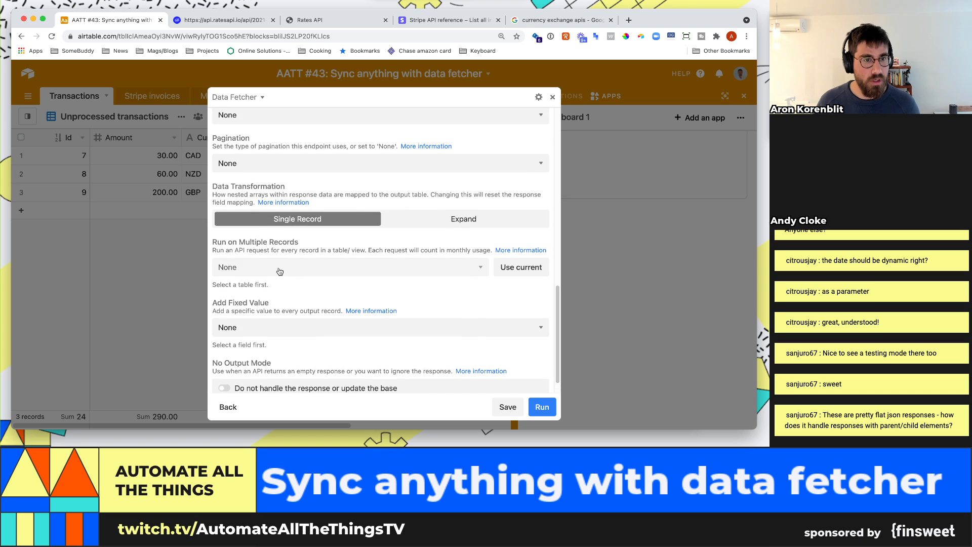
{"action": "scroll", "coordinate": [290, 245], "scroll_direction": "up", "scroll_amount": 5}
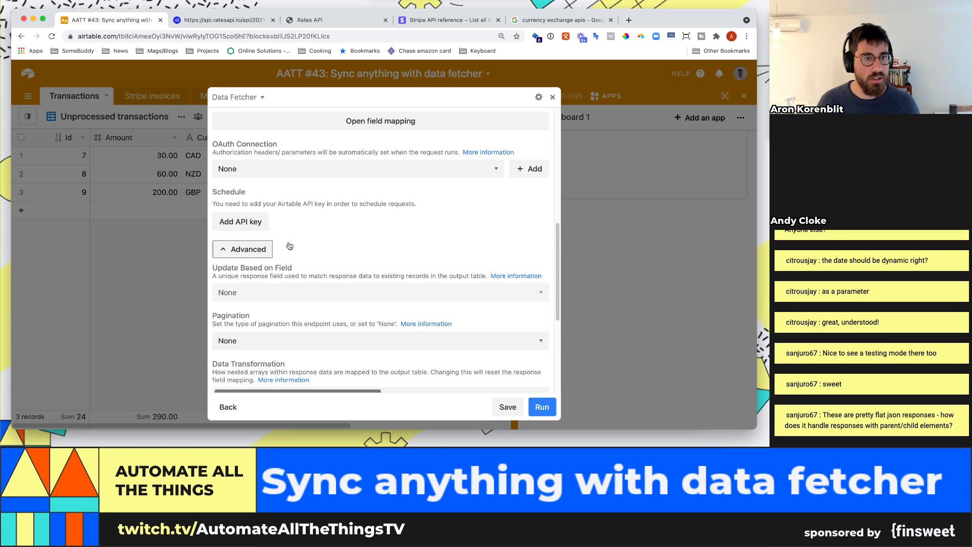
{"action": "scroll", "coordinate": [348, 264], "scroll_direction": "up", "scroll_amount": 3}
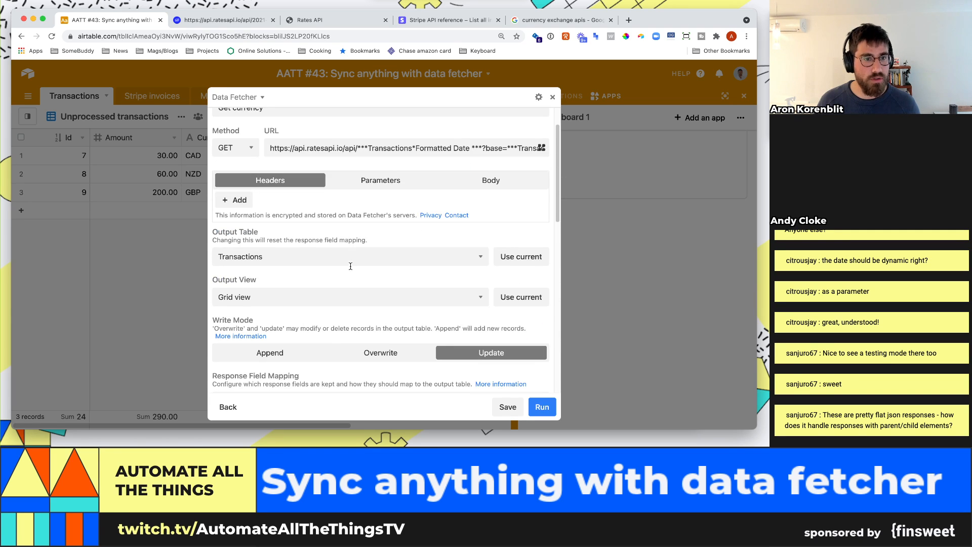
{"action": "left_click", "coordinate": [271, 298]}
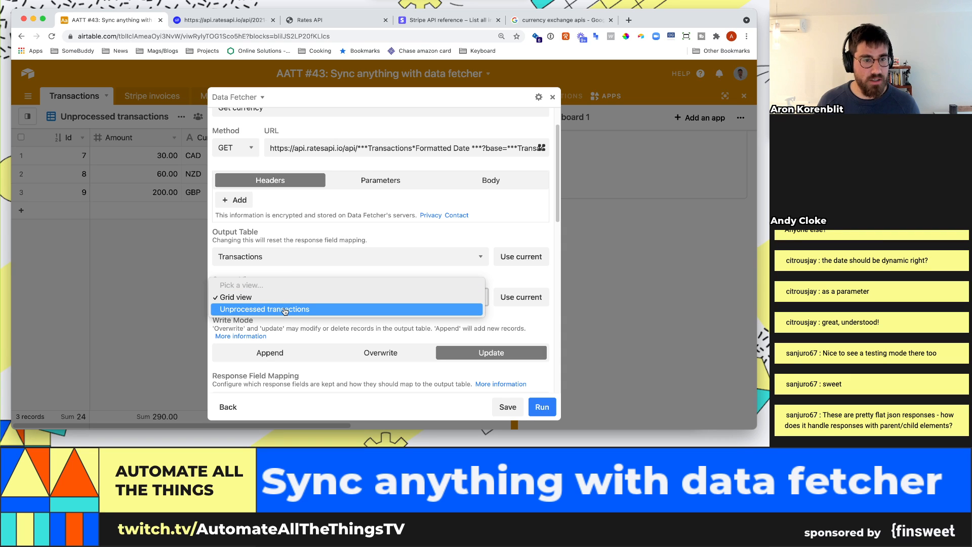
{"action": "left_click", "coordinate": [284, 309]}
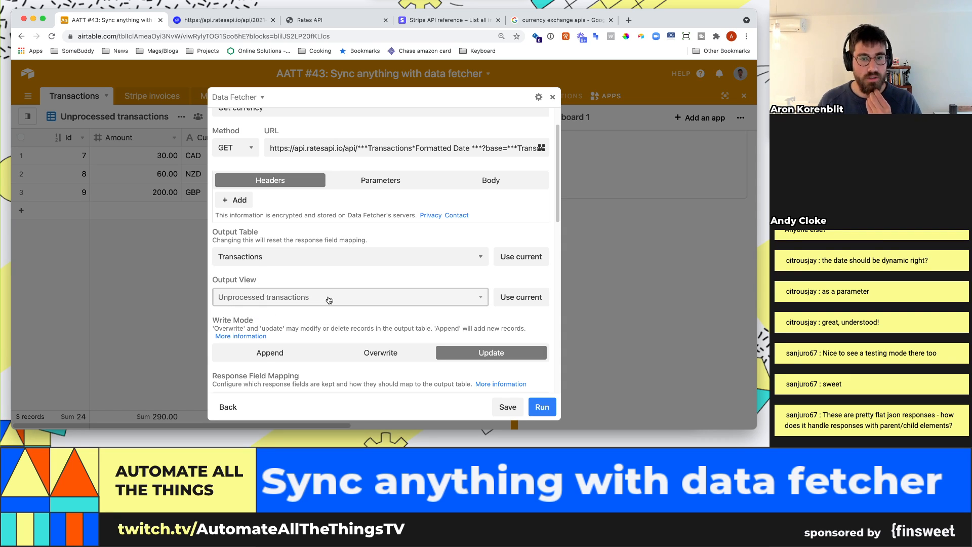
Step: Review the request's output and advanced settings, including the table choices for running on multiple records
{"action": "scroll", "coordinate": [329, 300], "scroll_direction": "down", "scroll_amount": 10}
{"action": "scroll", "coordinate": [319, 289], "scroll_direction": "down", "scroll_amount": 3}
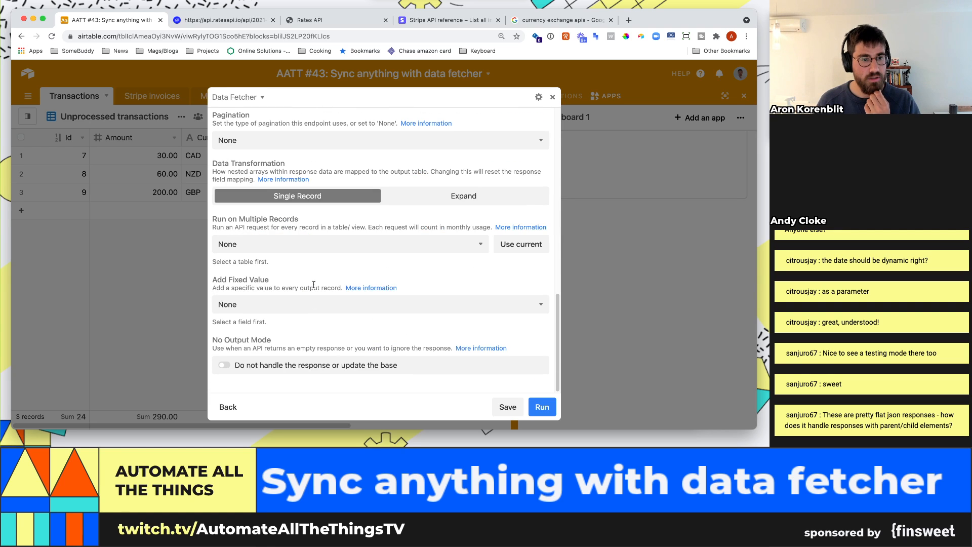
{"action": "scroll", "coordinate": [314, 281], "scroll_direction": "up", "scroll_amount": 5}
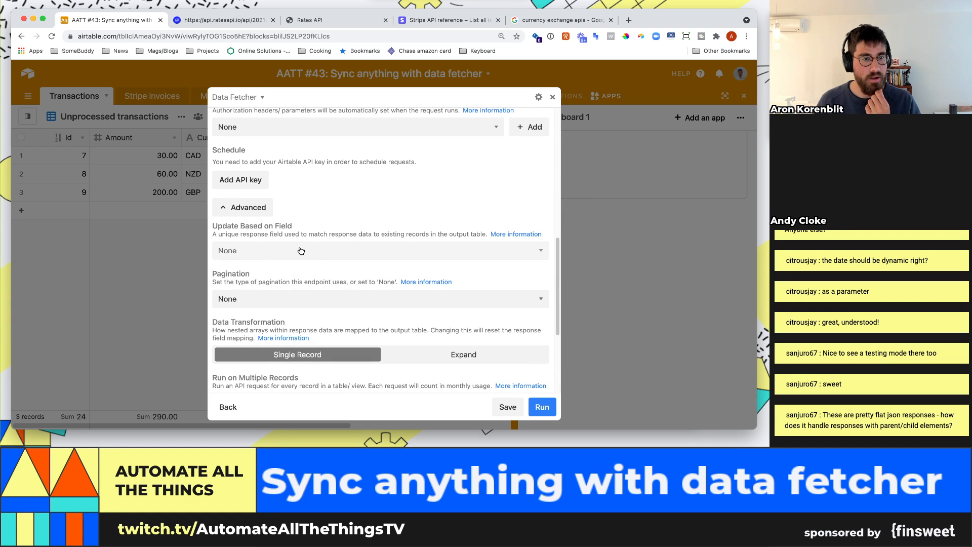
{"action": "scroll", "coordinate": [300, 251], "scroll_direction": "down", "scroll_amount": 3}
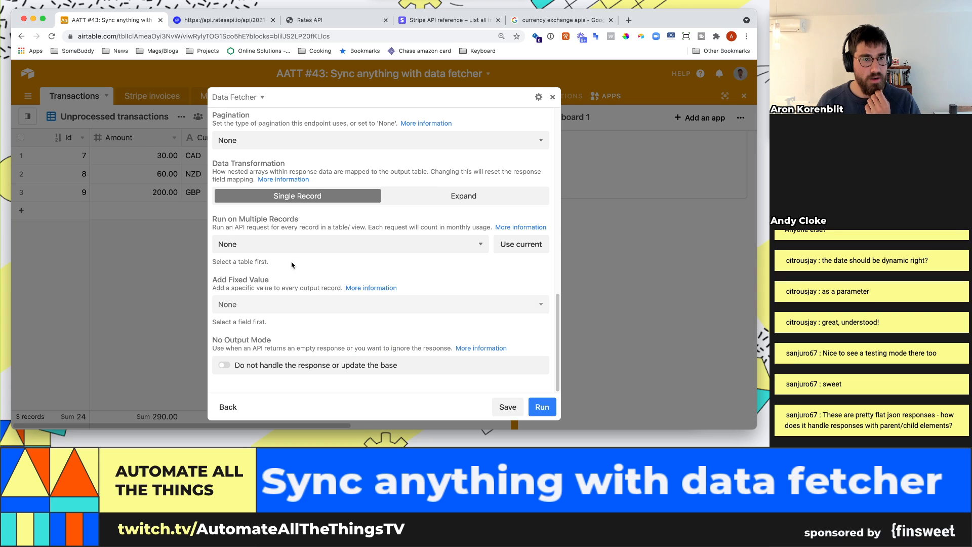
{"action": "left_click", "coordinate": [286, 245]}
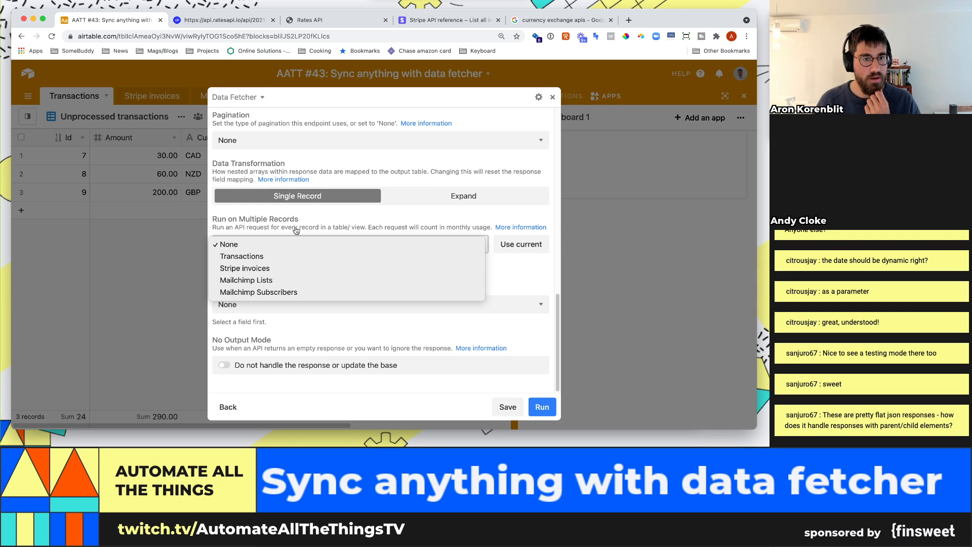
{"action": "left_click", "coordinate": [293, 234]}
{"action": "scroll", "coordinate": [327, 250], "scroll_direction": "up", "scroll_amount": 5}
{"action": "scroll", "coordinate": [335, 255], "scroll_direction": "up", "scroll_amount": 5}
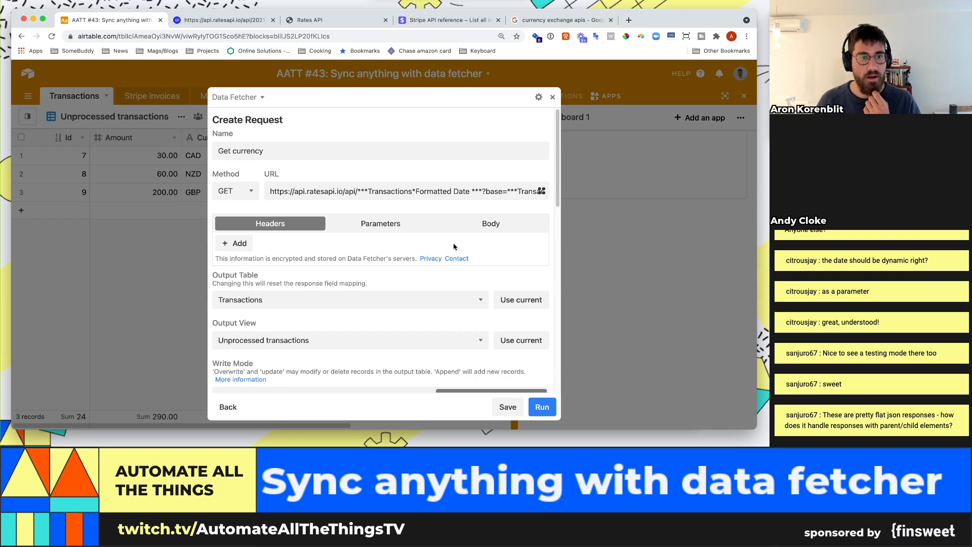
{"action": "scroll", "coordinate": [454, 246], "scroll_direction": "down", "scroll_amount": 1}
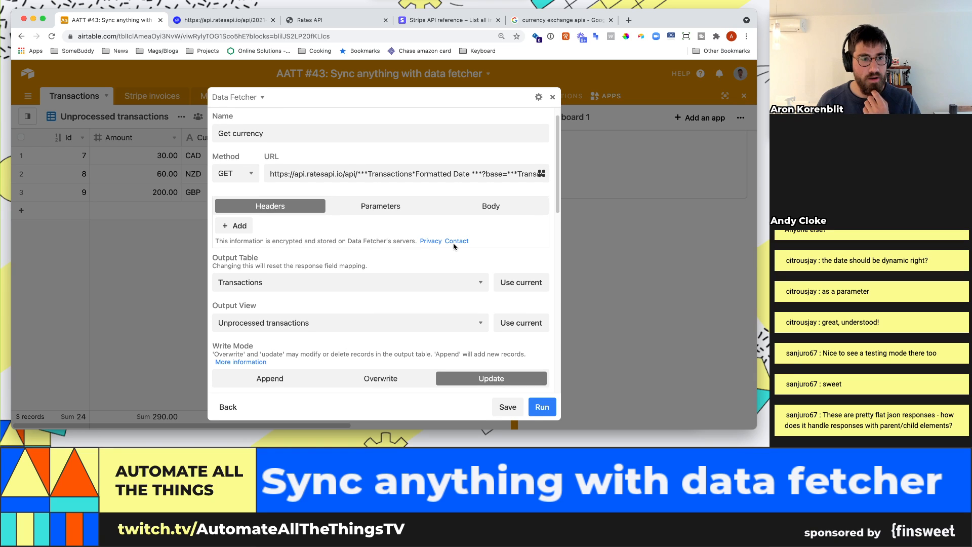
Step: Set the request to run on multiple records from the Transactions table's Unprocessed transactions view
{"action": "scroll", "coordinate": [454, 246], "scroll_direction": "down", "scroll_amount": 10}
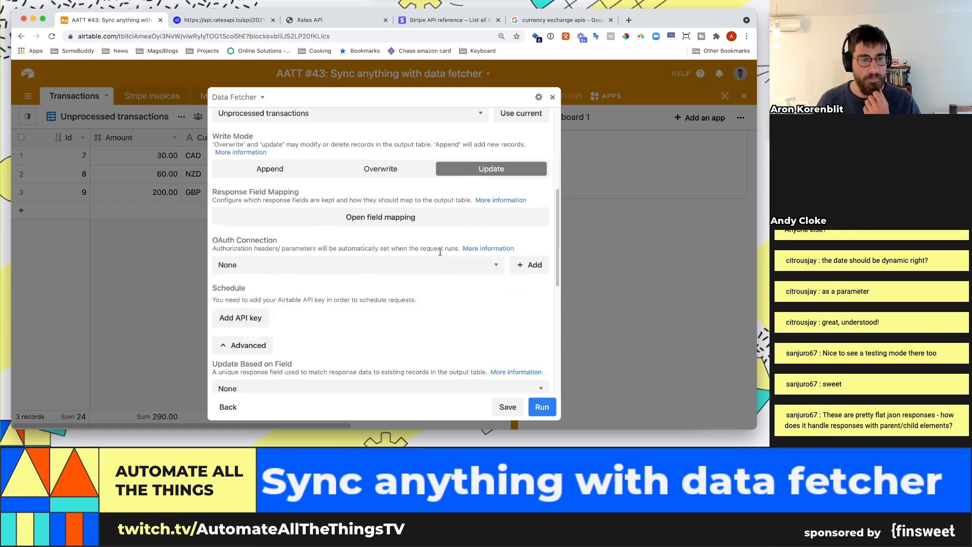
{"action": "scroll", "coordinate": [309, 287], "scroll_direction": "down", "scroll_amount": 5}
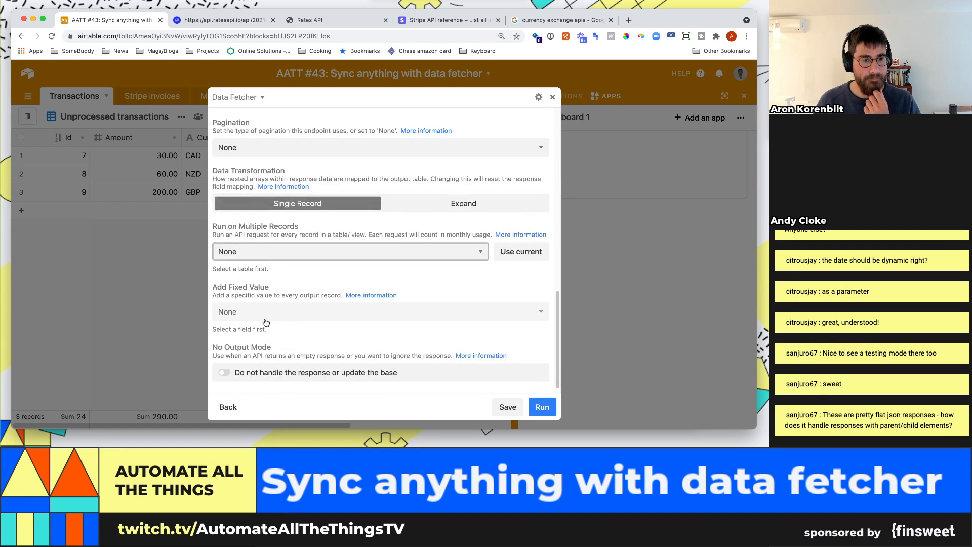
{"action": "left_click", "coordinate": [266, 252]}
{"action": "left_click", "coordinate": [253, 264]}
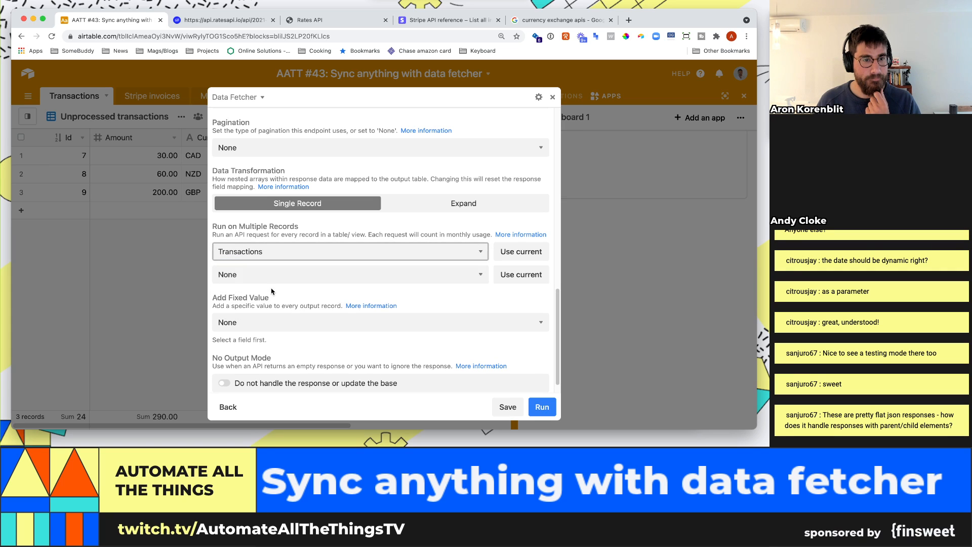
{"action": "left_click", "coordinate": [256, 275]}
{"action": "left_click", "coordinate": [259, 300]}
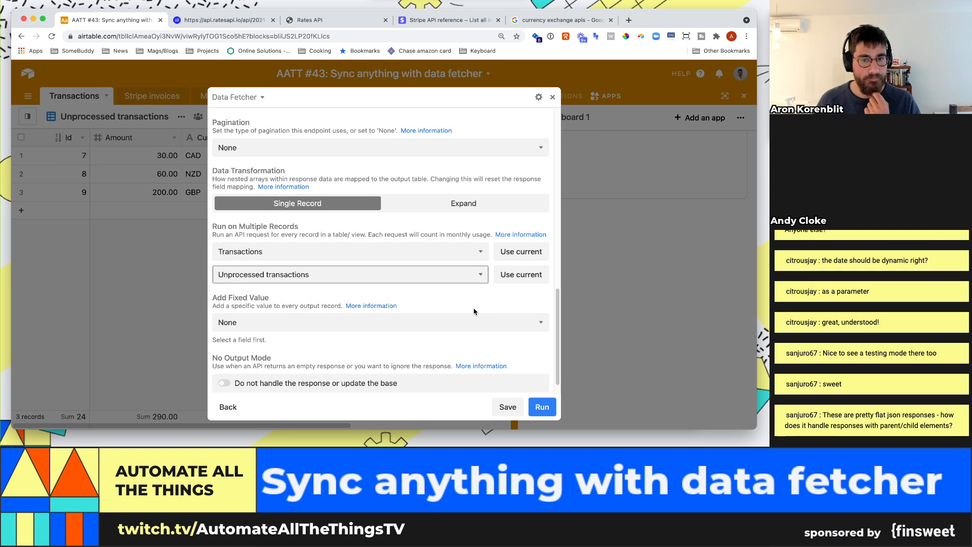
Step: Run the Get currency request and close the expanded Data Fetcher window
{"action": "scroll", "coordinate": [446, 294], "scroll_direction": "down", "scroll_amount": 1}
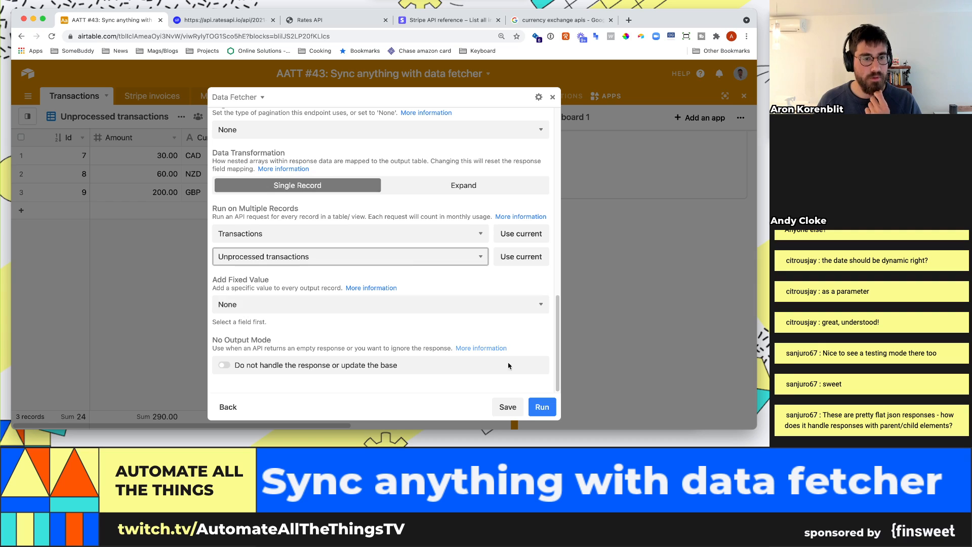
{"action": "left_click", "coordinate": [543, 408]}
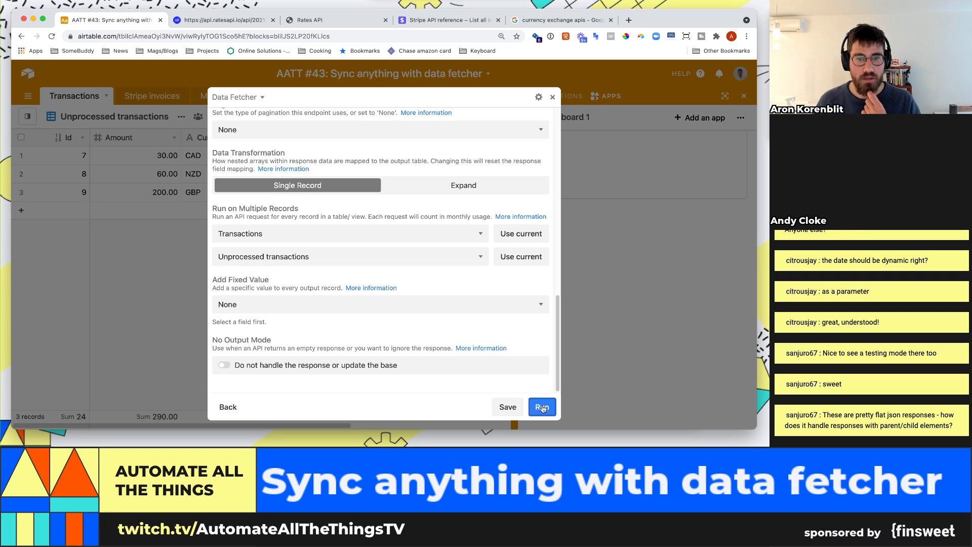
{"action": "left_click", "coordinate": [478, 298]}
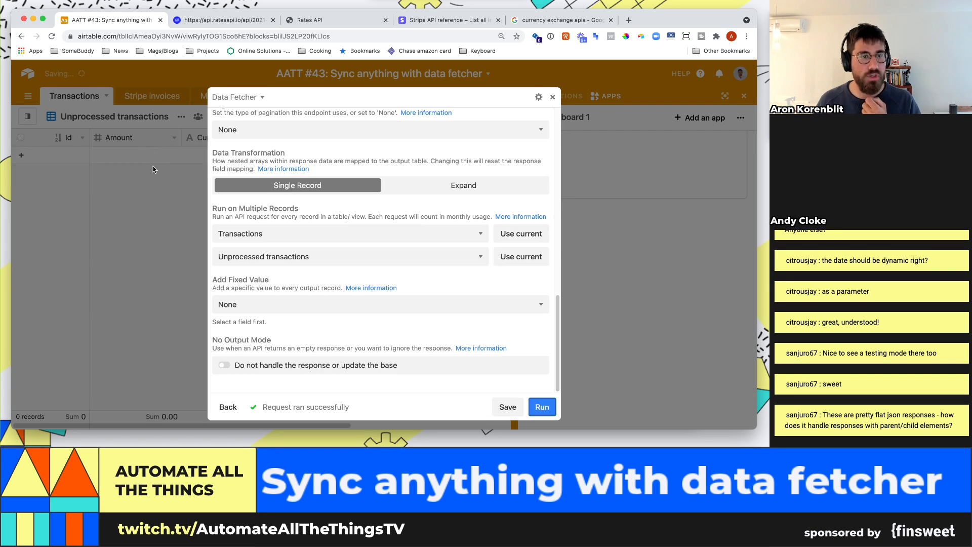
{"action": "left_click", "coordinate": [552, 97]}
Step: Switch the Transactions table to Grid view and rename that view "All transactions"
{"action": "mouse_move", "coordinate": [26, 121]}
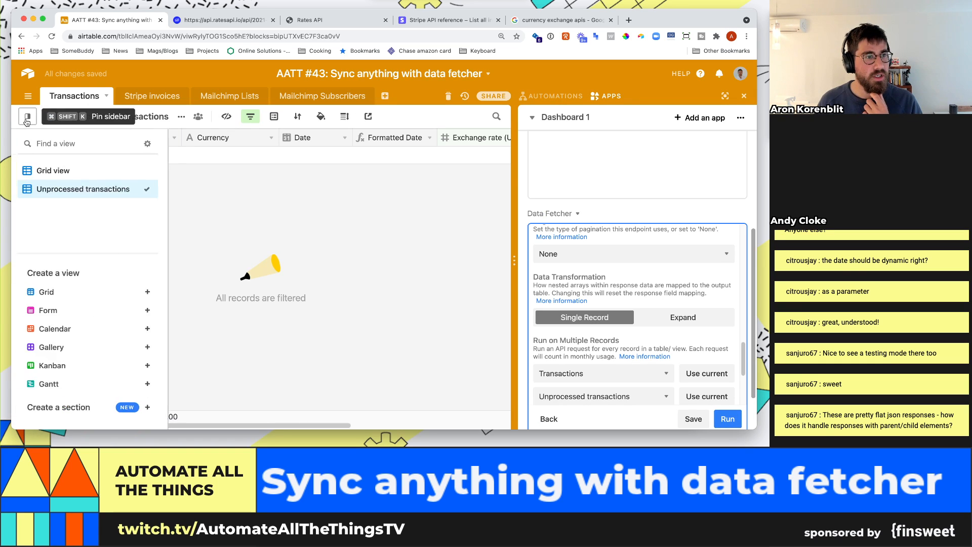
{"action": "left_click", "coordinate": [53, 170]}
{"action": "double_click", "coordinate": [90, 115]}
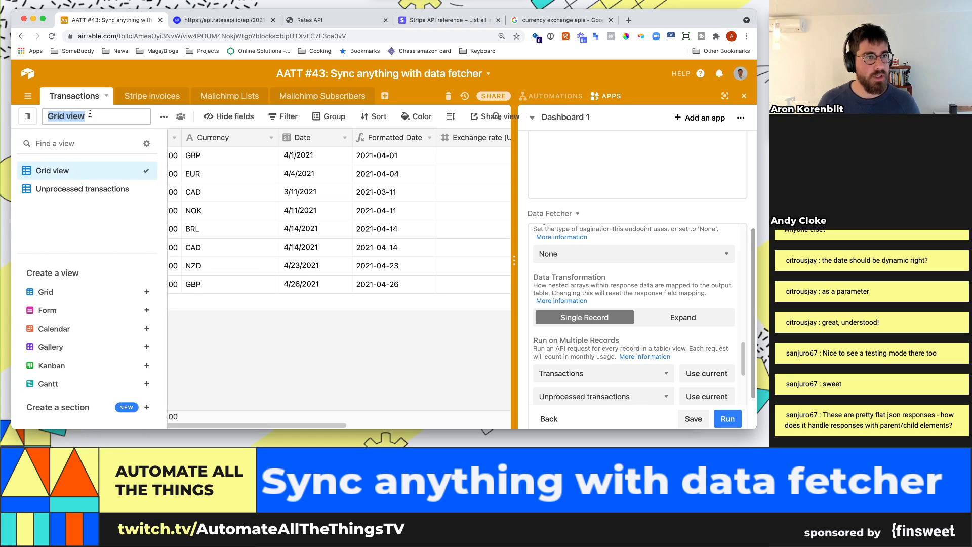
{"action": "type", "text": "All transact"}
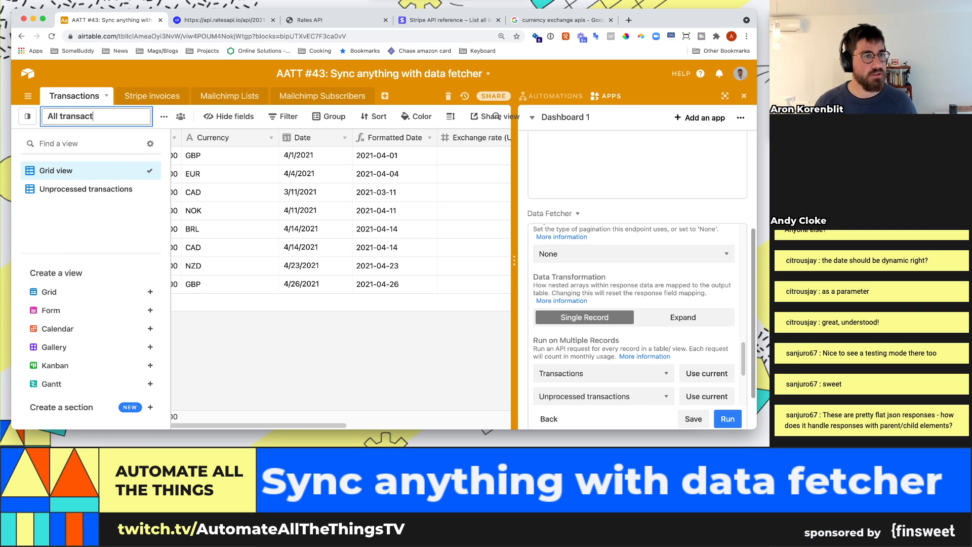
{"action": "type", "text": "ions"}
{"action": "key", "text": "Return"}
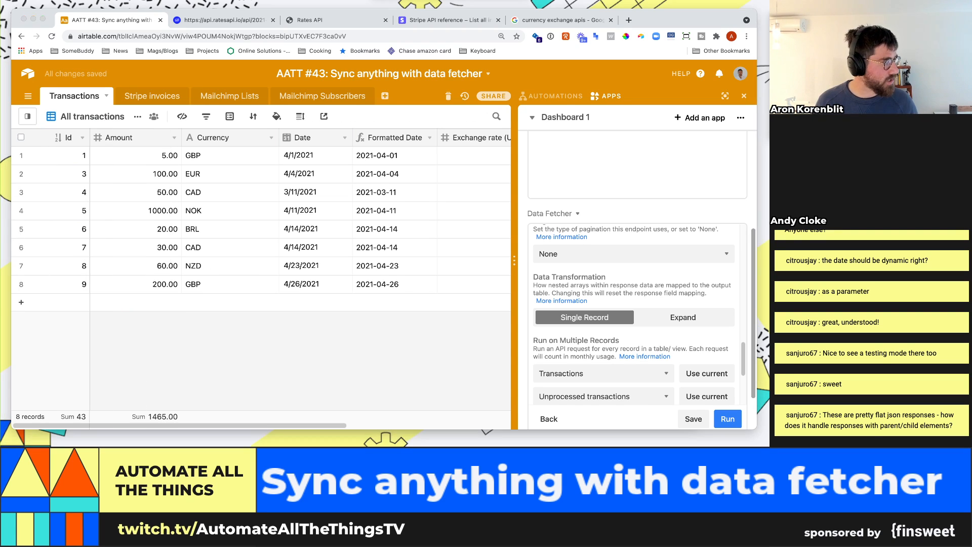
Step: Open the Stripe invoices table alongside the Data Fetcher request form
{"action": "key", "text": "super+Tab"}
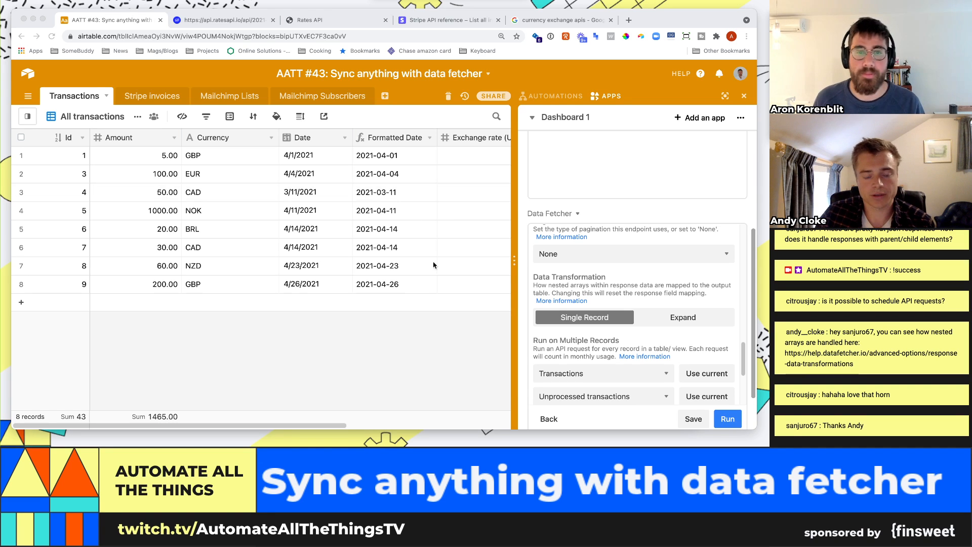
{"action": "left_click", "coordinate": [399, 343]}
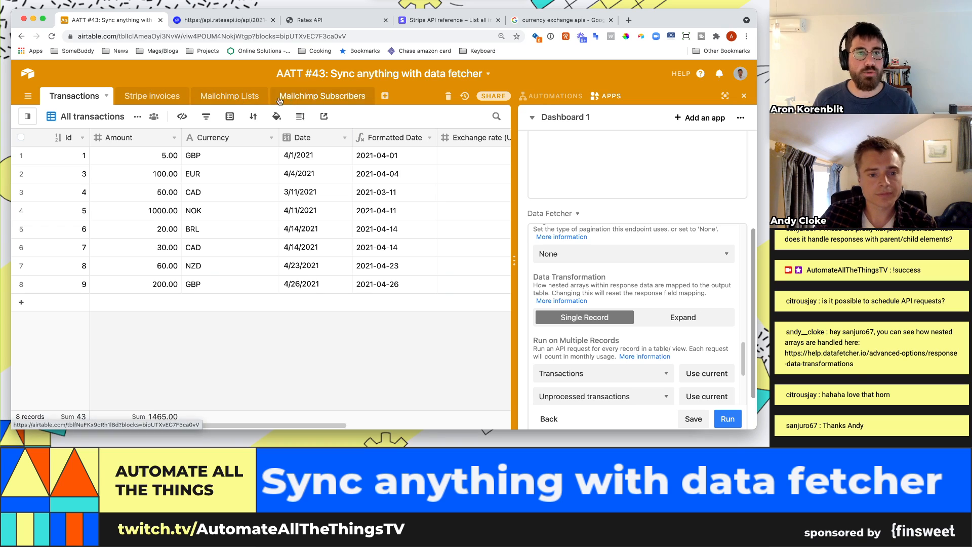
{"action": "left_click", "coordinate": [152, 97]}
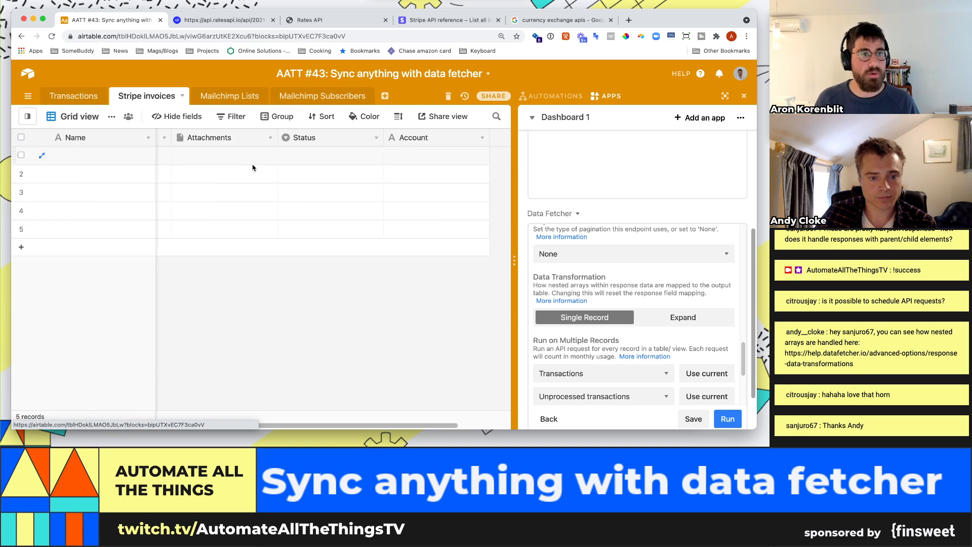
{"action": "left_click", "coordinate": [226, 194]}
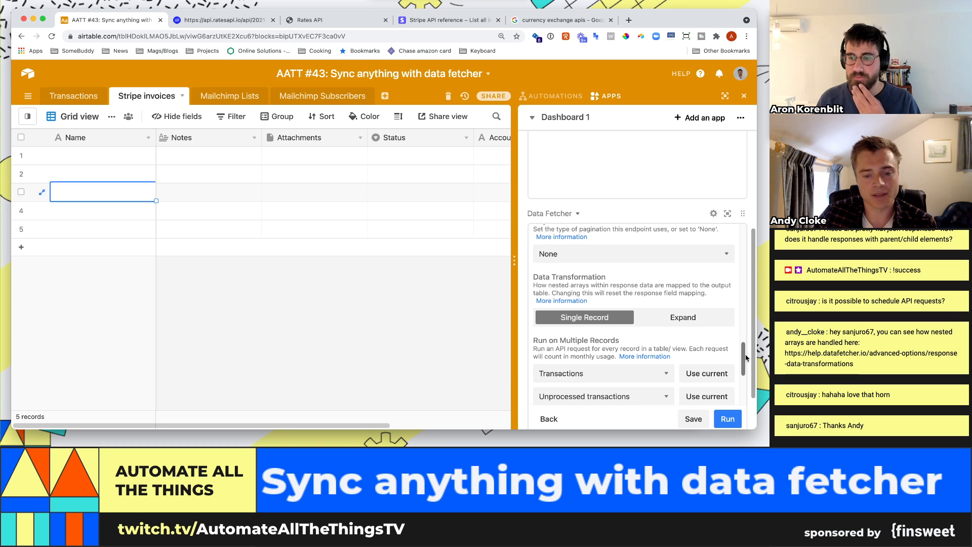
{"action": "left_click_drag", "start_coordinate": [745, 358], "coordinate": [657, 260]}
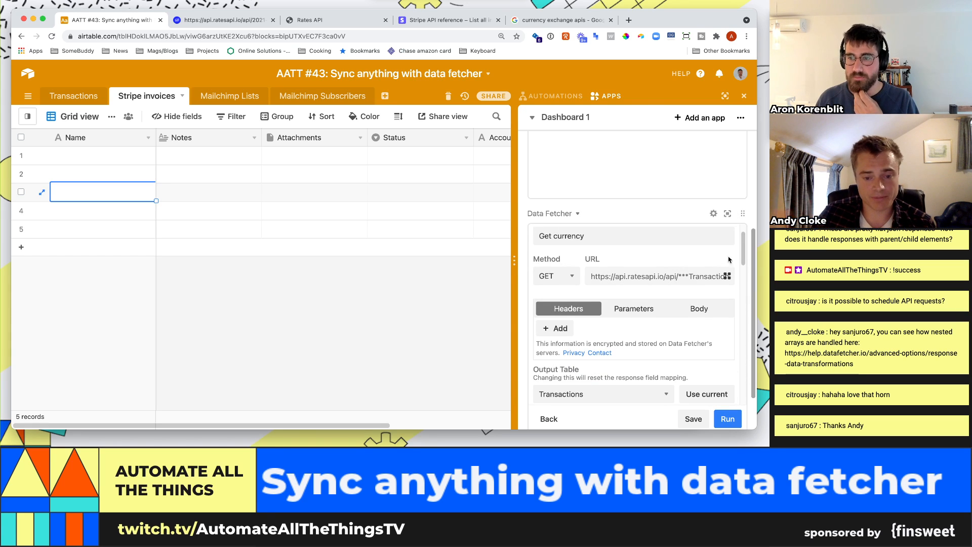
{"action": "scroll", "coordinate": [679, 258], "scroll_direction": "up", "scroll_amount": 2}
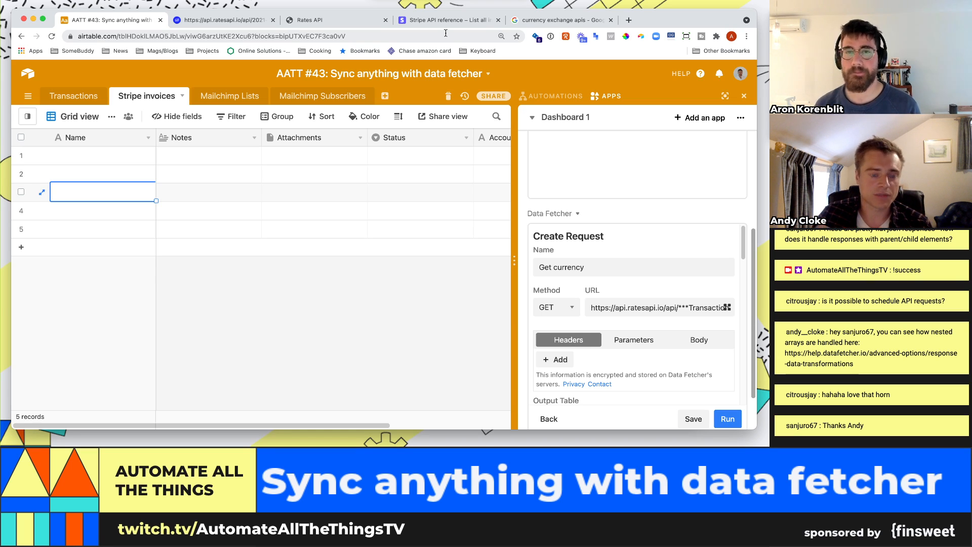
Step: Switch to the Stripe API reference and examine the List all invoices description and its status parameter options
{"action": "left_click", "coordinate": [469, 21]}
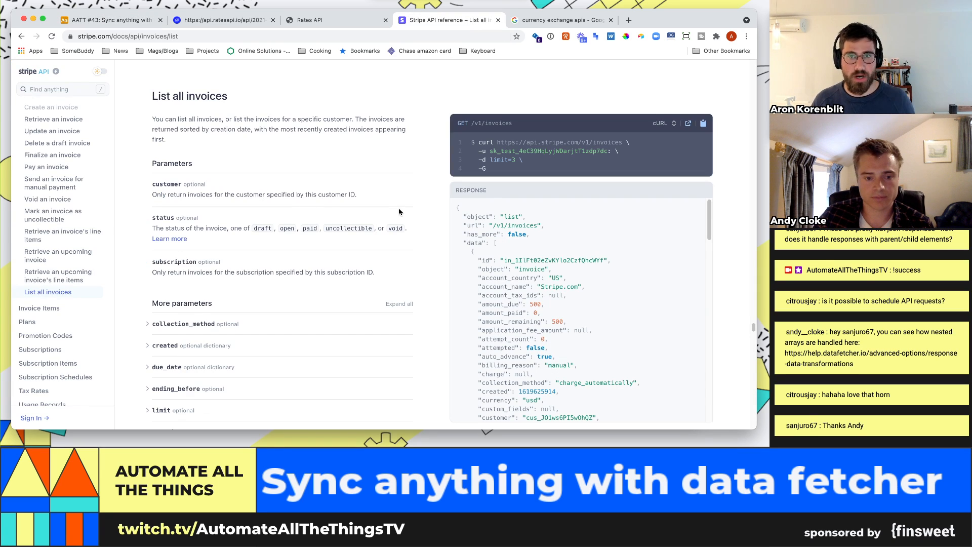
{"action": "scroll", "coordinate": [341, 175], "scroll_direction": "up", "scroll_amount": 1}
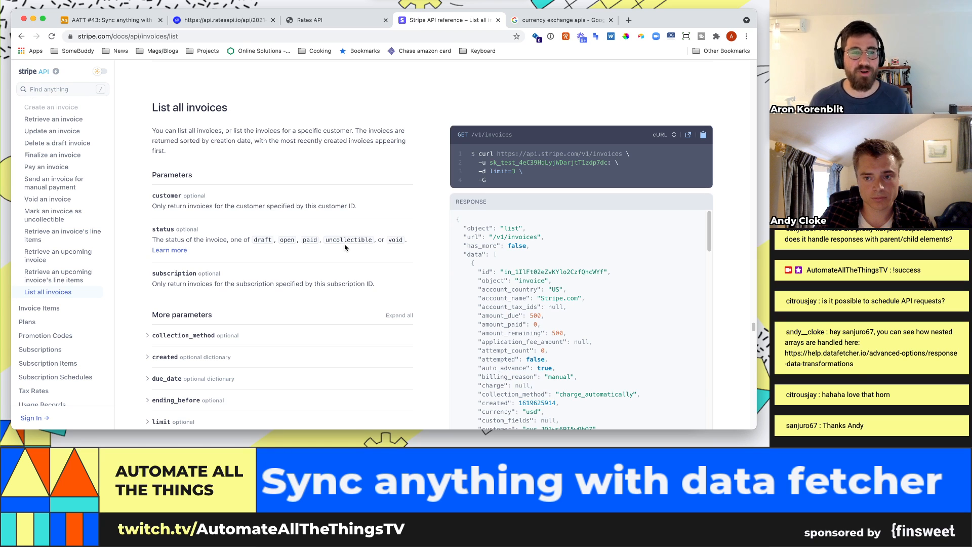
{"action": "left_click_drag", "start_coordinate": [296, 243], "coordinate": [280, 243]}
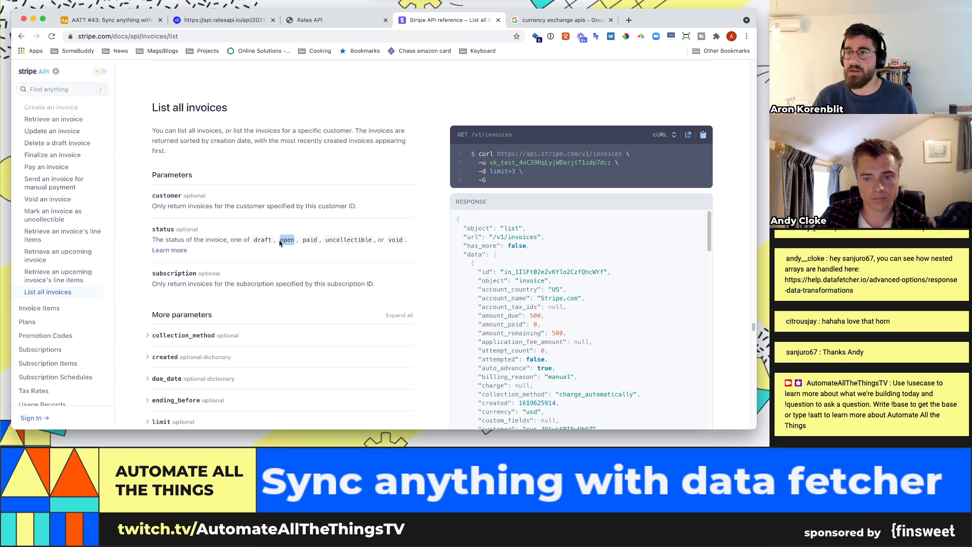
{"action": "triple_click", "coordinate": [281, 239]}
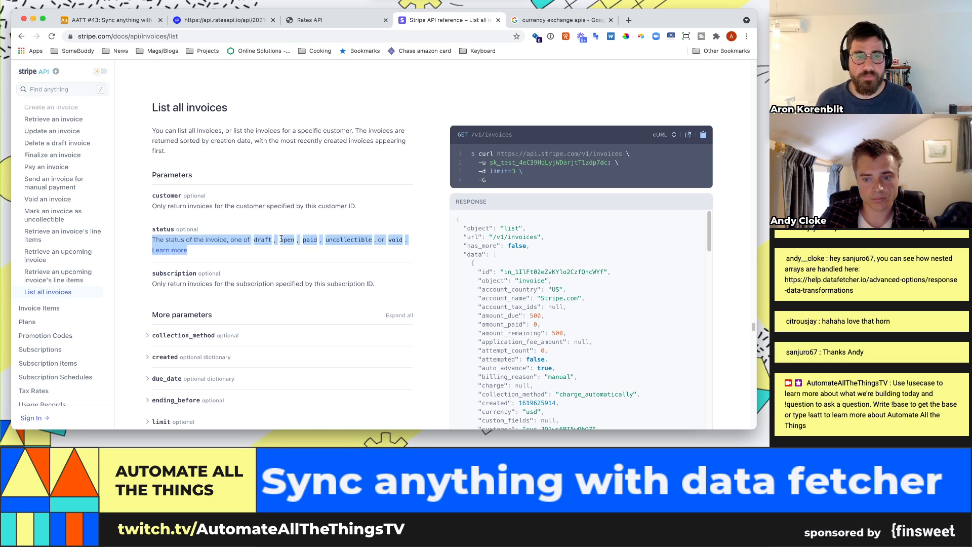
{"action": "left_click", "coordinate": [281, 239]}
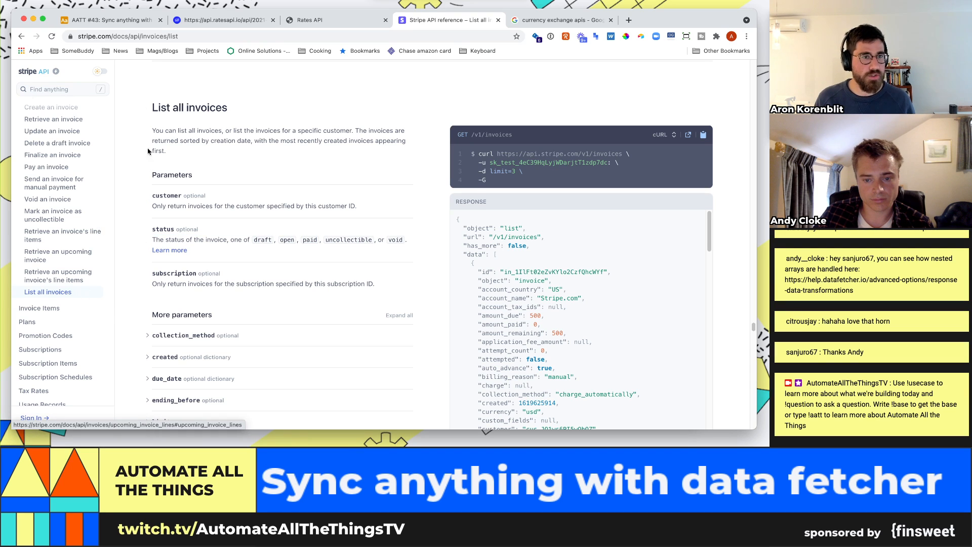
{"action": "left_click_drag", "start_coordinate": [154, 109], "coordinate": [249, 144]}
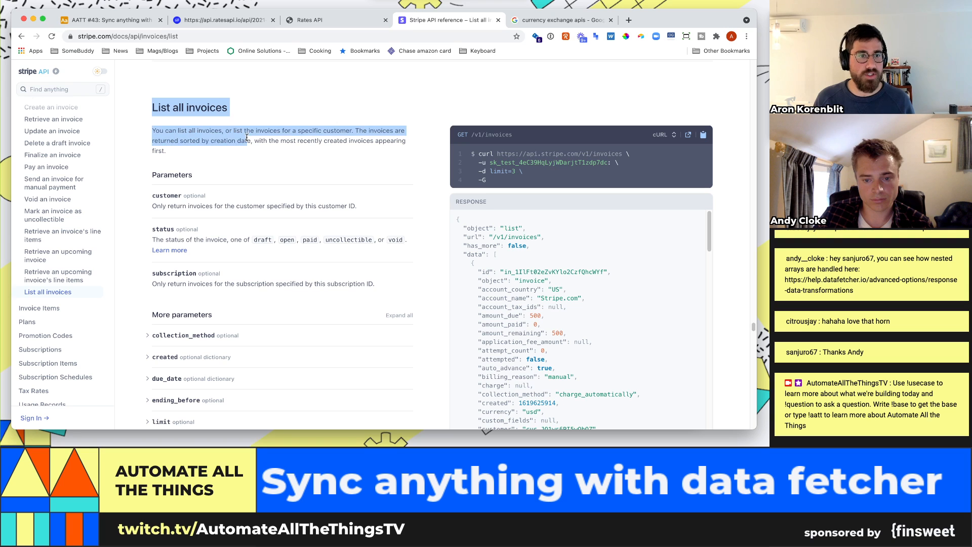
{"action": "left_click", "coordinate": [253, 153]}
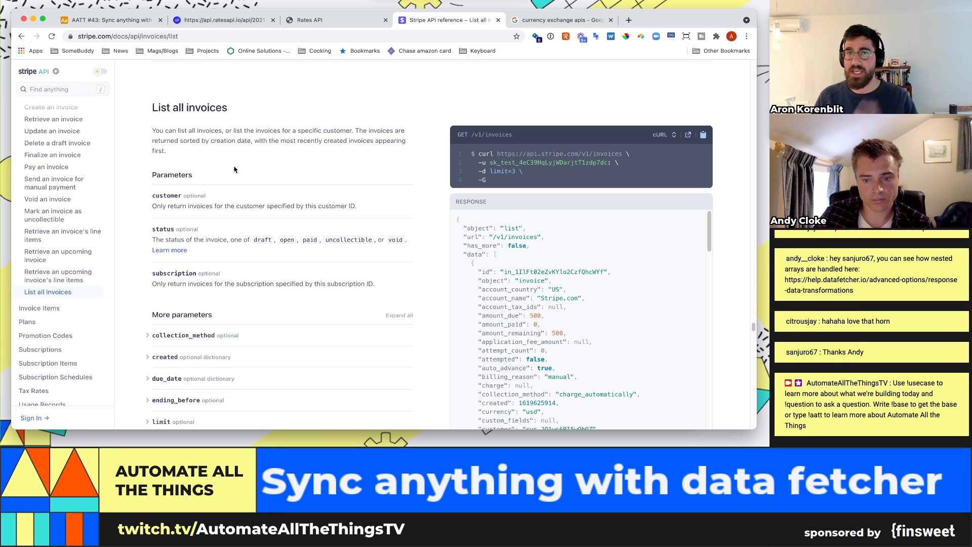
Step: Open the Stripe dashboard's test invoices page in a new browser tab
{"action": "key", "text": "ctrl+t"}
{"action": "type", "text": "stripe d"}
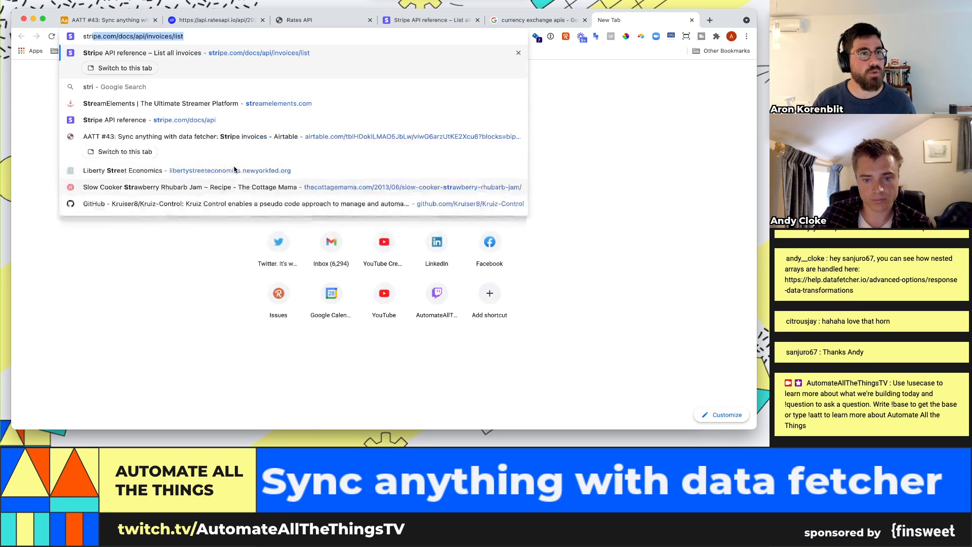
{"action": "key", "text": "BackSpace"}
{"action": "key", "text": "BackSpace"}
{"action": "type", "text": "dashb"}
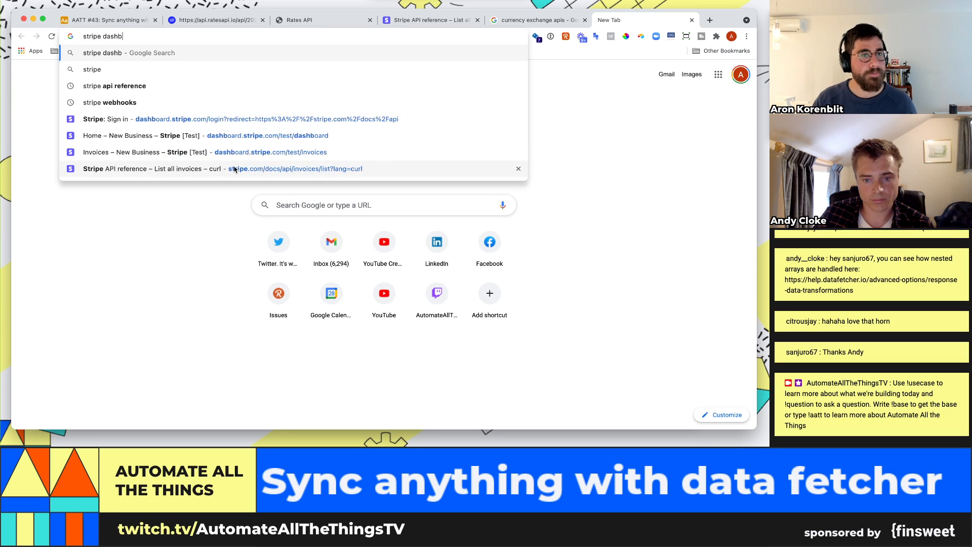
{"action": "key", "text": "Down"}
{"action": "key", "text": "Down"}
{"action": "key", "text": "Down"}
{"action": "key", "text": "Down"}
{"action": "key", "text": "Down"}
{"action": "key", "text": "Down"}
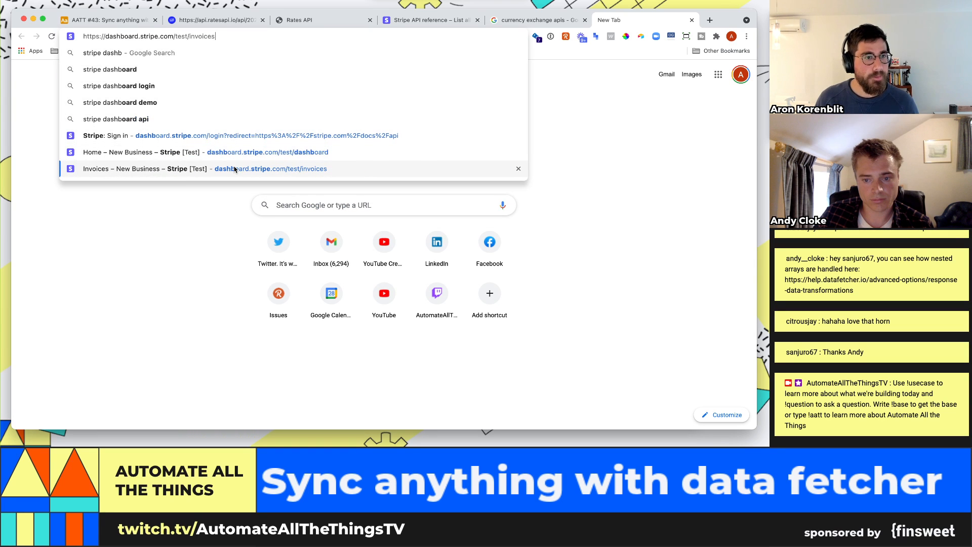
{"action": "left_click", "coordinate": [234, 169]}
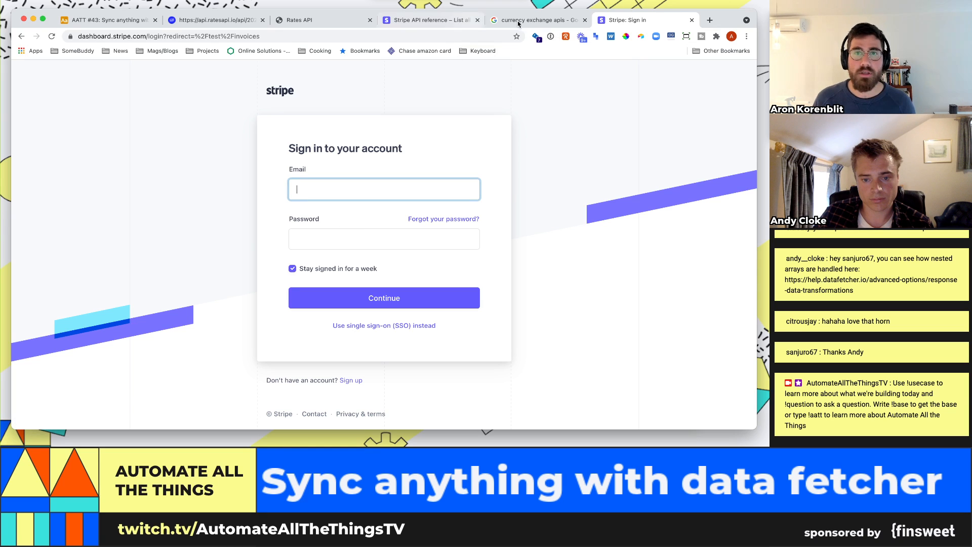
Step: Sign in to Stripe with the account email and password stored in the password manager, without saving the password in the browser
{"action": "left_click", "coordinate": [550, 36]}
{"action": "type", "text": "stripe"}
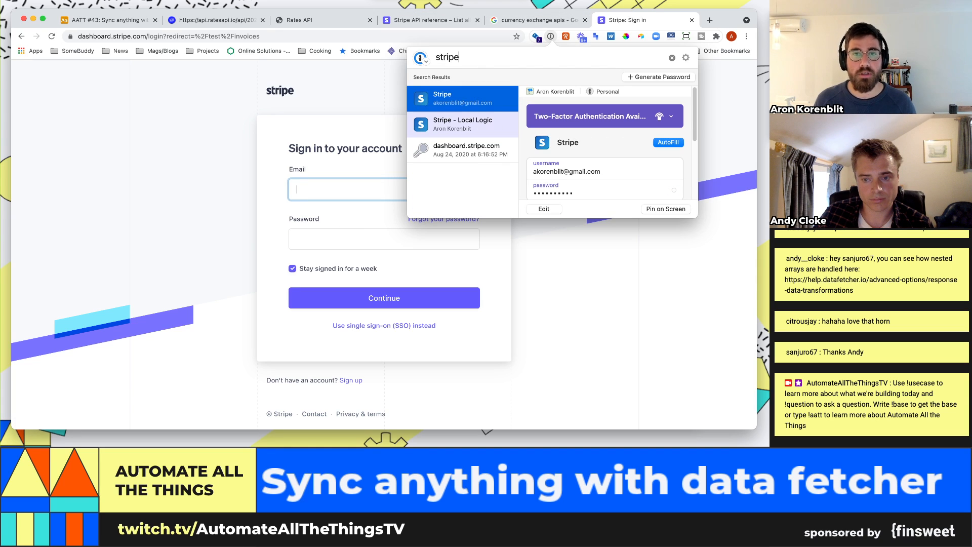
{"action": "left_click", "coordinate": [668, 142]}
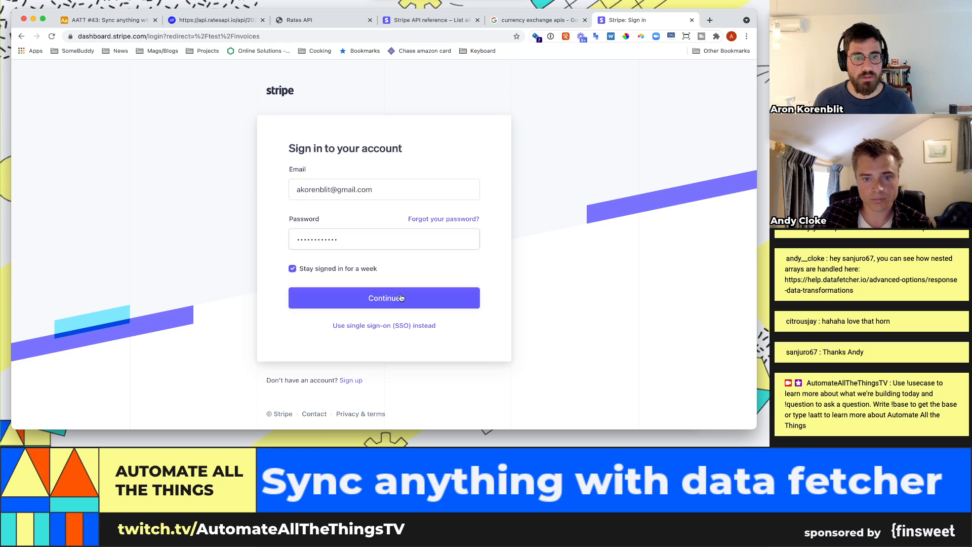
{"action": "left_click", "coordinate": [355, 302]}
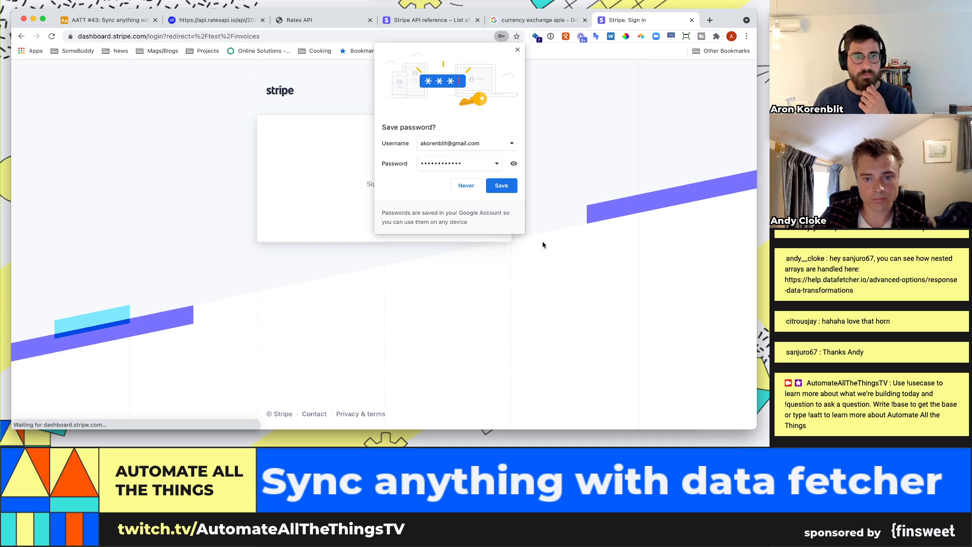
{"action": "left_click", "coordinate": [517, 50]}
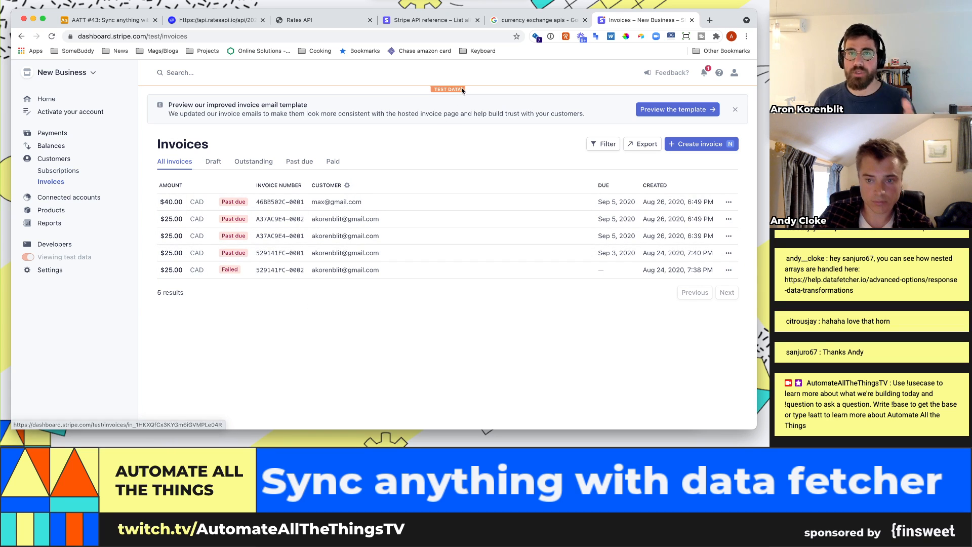
Step: Return to the Airtable base and delete the Notes, Attachments, Status and Account fields from the Stripe invoices table
{"action": "left_click", "coordinate": [435, 20]}
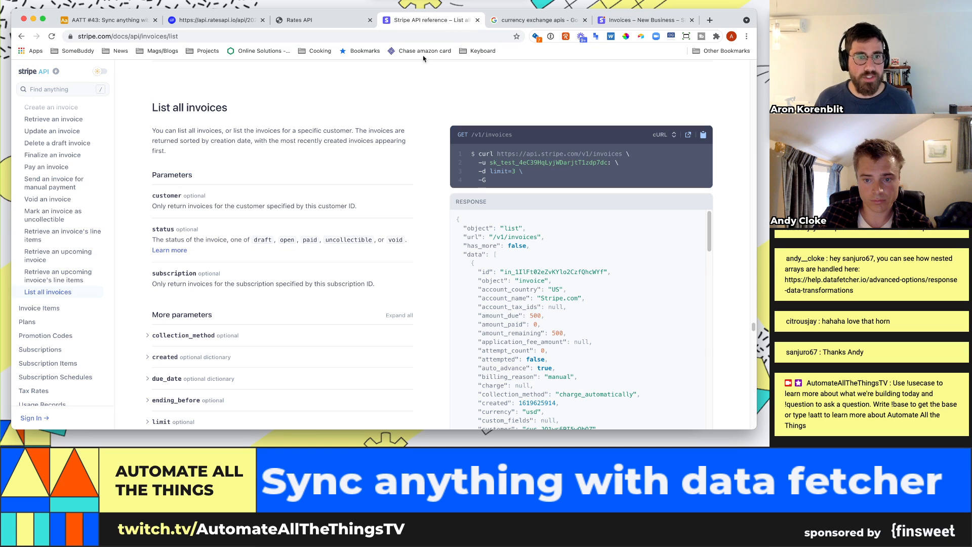
{"action": "left_click", "coordinate": [106, 20]}
{"action": "left_click", "coordinate": [254, 138]}
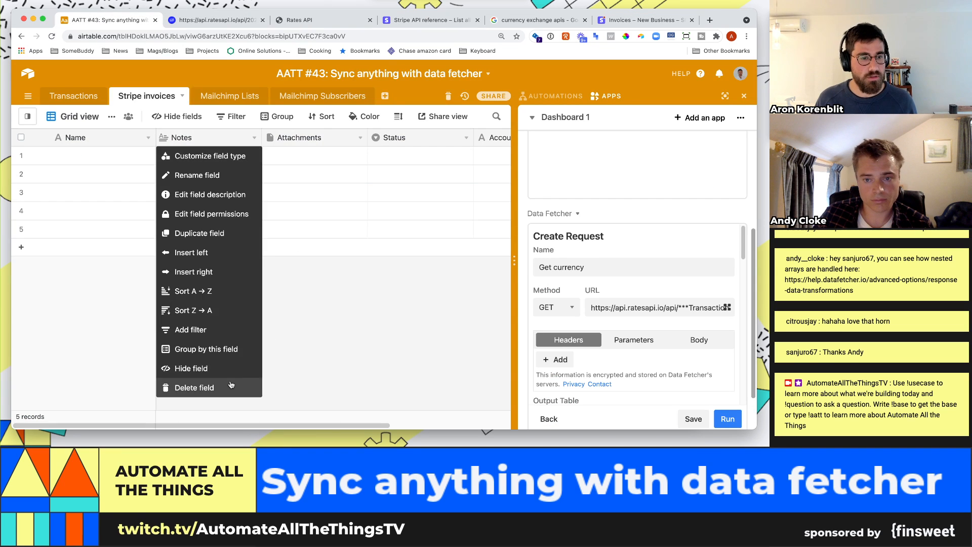
{"action": "left_click", "coordinate": [202, 388]}
{"action": "left_click", "coordinate": [254, 138]}
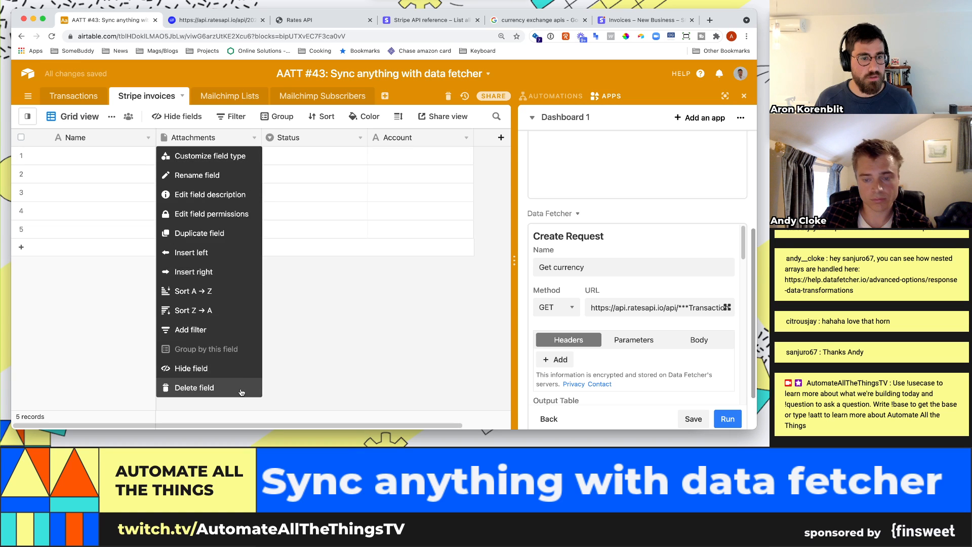
{"action": "left_click", "coordinate": [203, 387]}
{"action": "left_click", "coordinate": [254, 138]}
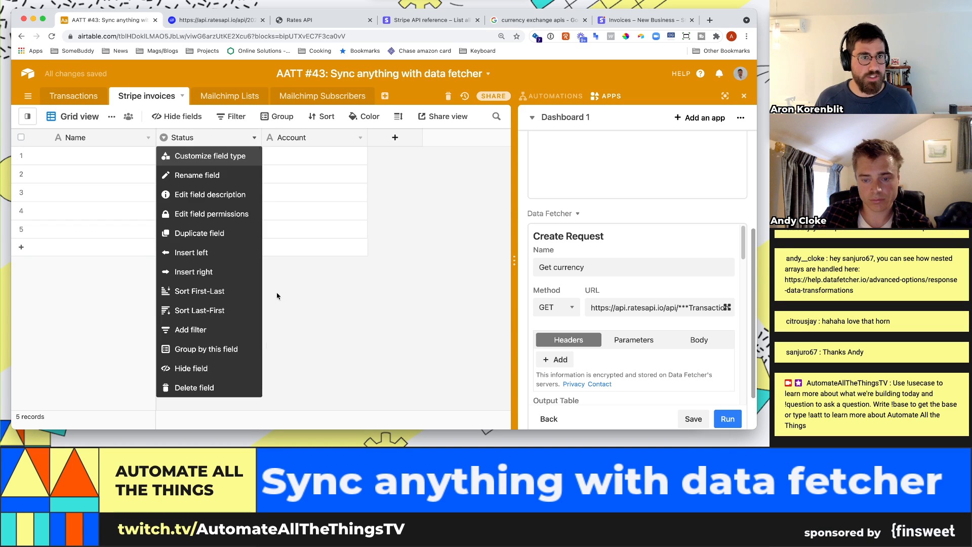
{"action": "left_click", "coordinate": [244, 387]}
{"action": "left_click", "coordinate": [254, 138]}
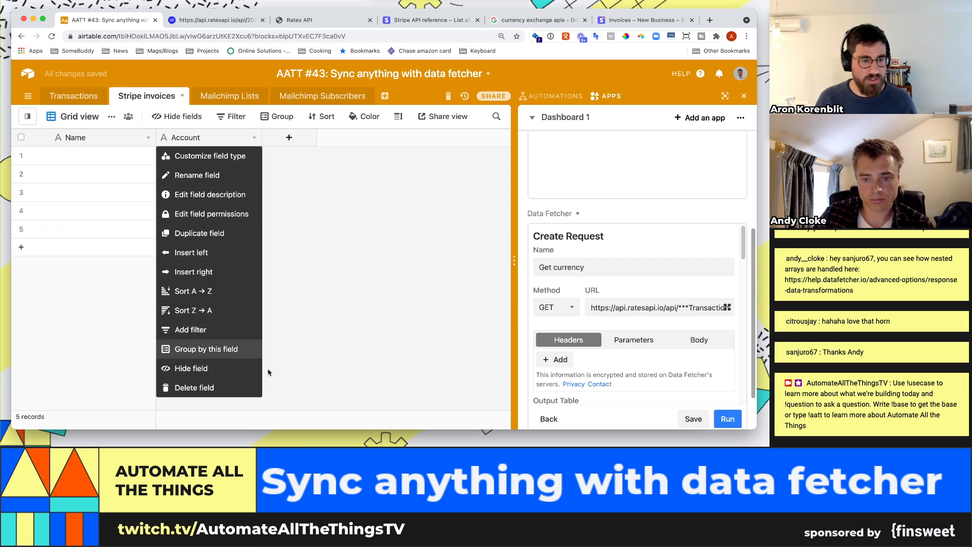
{"action": "left_click", "coordinate": [253, 387]}
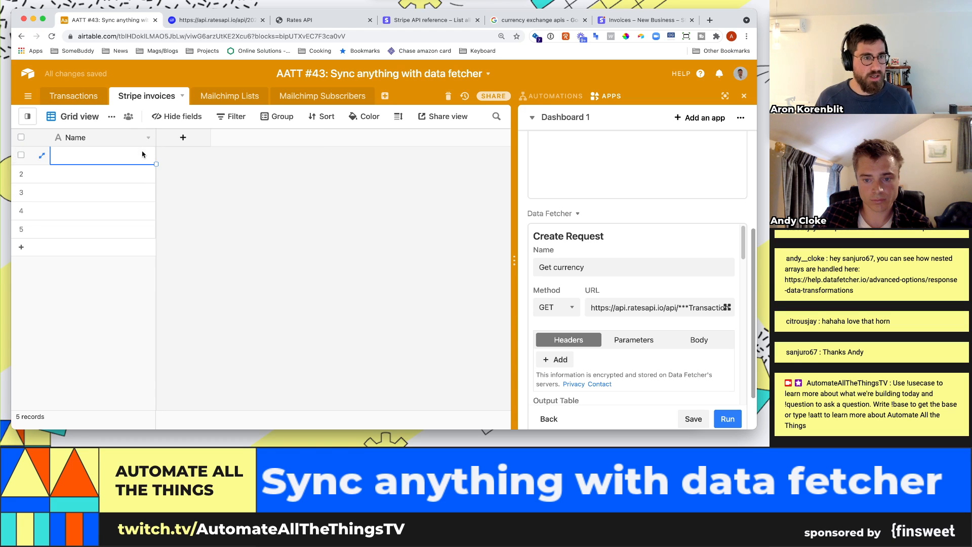
Step: Add a Customer field of type Email to the Stripe invoices table
{"action": "left_click", "coordinate": [174, 139]}
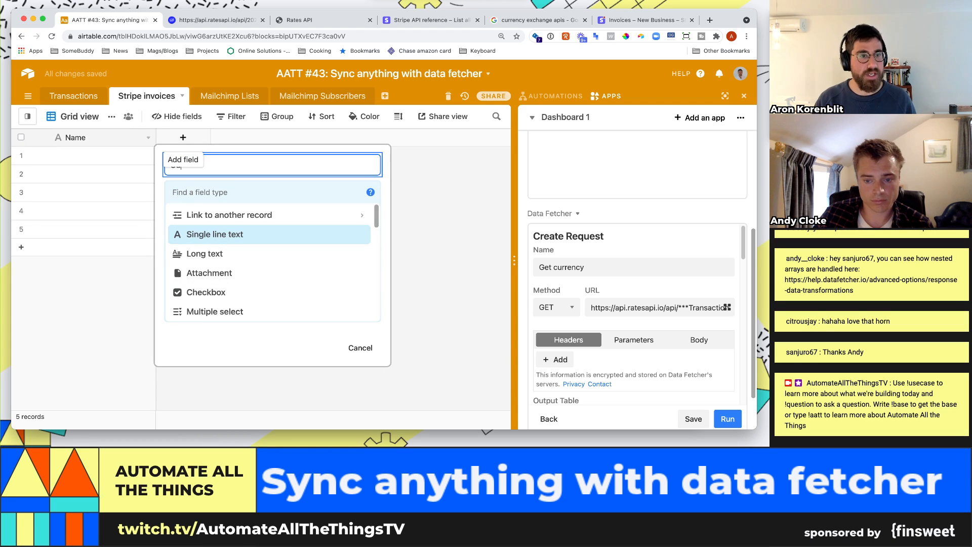
{"action": "type", "text": "cus"}
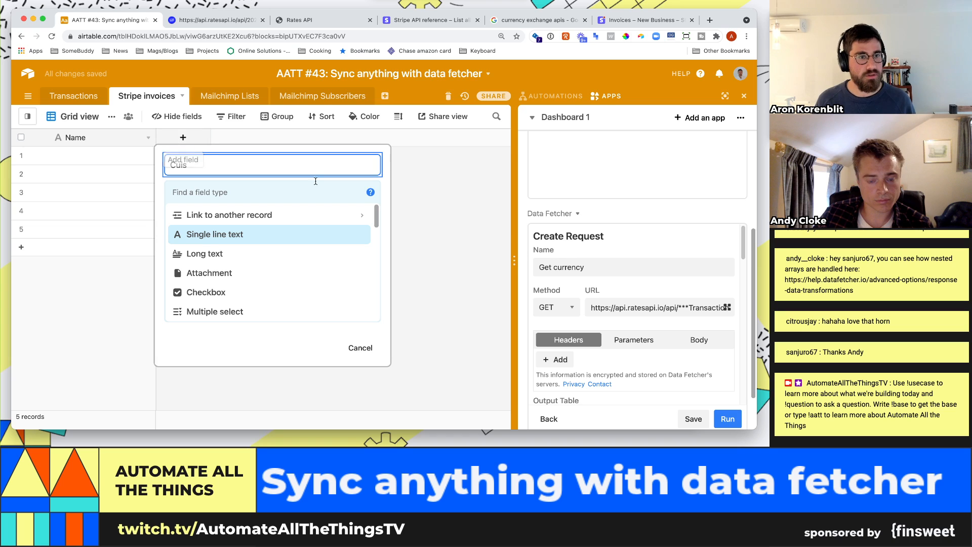
{"action": "type", "text": "tpmer"}
{"action": "key", "text": "BackSpace"}
{"action": "key", "text": "BackSpace"}
{"action": "key", "text": "BackSpace"}
{"action": "key", "text": "BackSpace"}
{"action": "type", "text": "omer"}
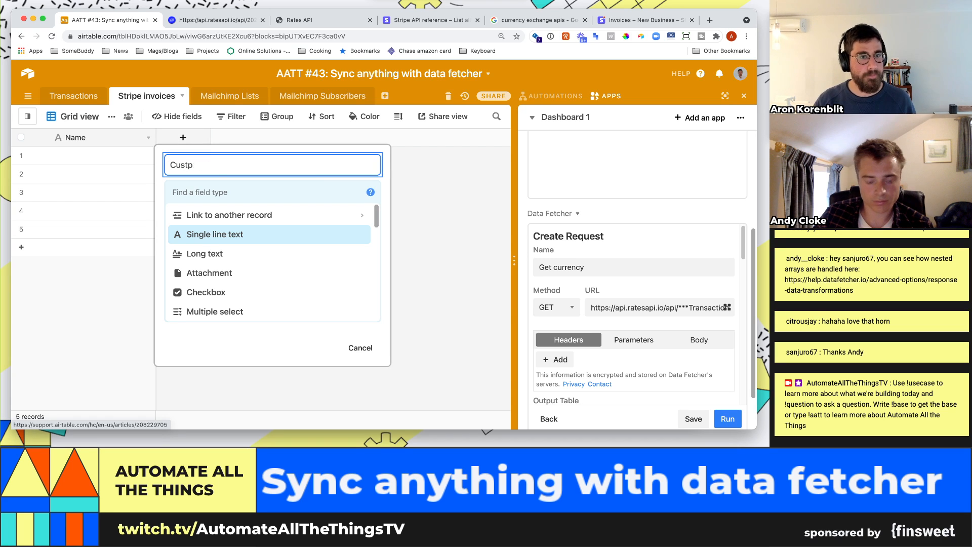
{"action": "key", "text": "Tab"}
{"action": "type", "text": "email"}
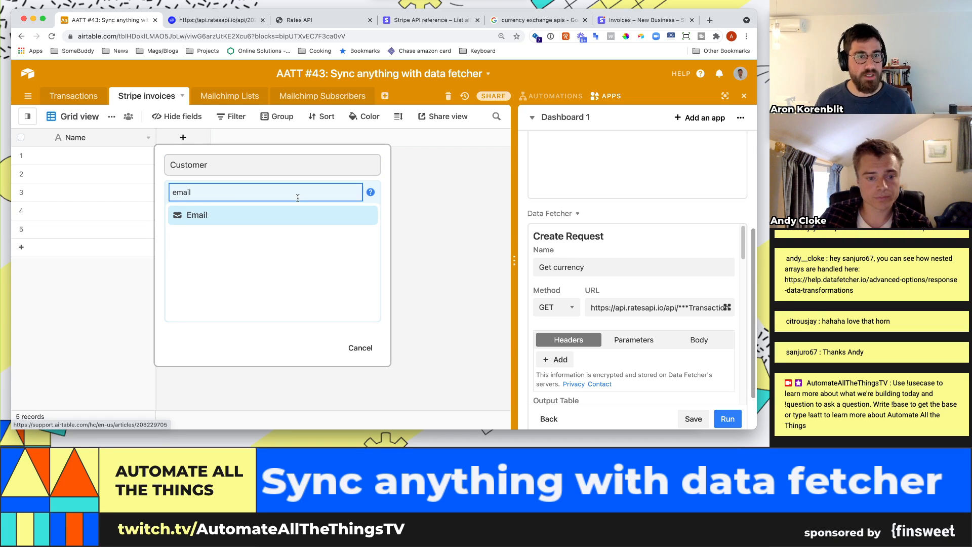
{"action": "left_click", "coordinate": [282, 212]}
{"action": "key", "text": "Return"}
Step: Add an Amount field of type Currency to the Stripe invoices table
{"action": "left_click", "coordinate": [289, 140]}
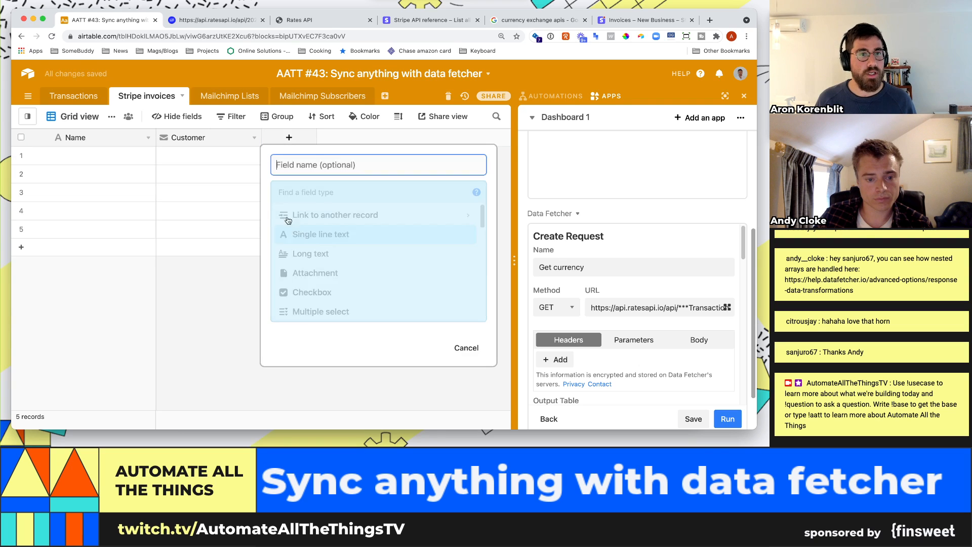
{"action": "type", "text": "Amount"}
{"action": "key", "text": "Tab"}
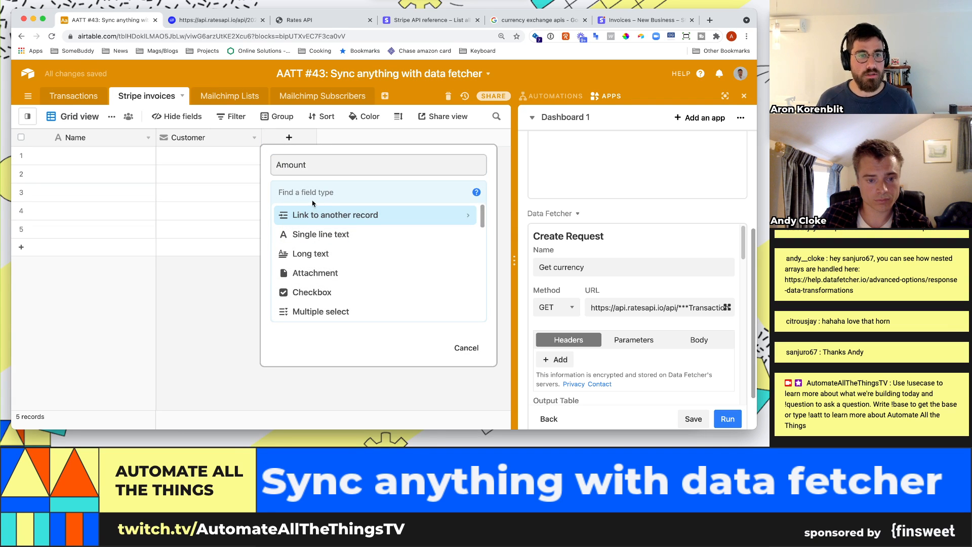
{"action": "type", "text": "curr"}
{"action": "key", "text": "BackSpace"}
{"action": "key", "text": "BackSpace"}
{"action": "key", "text": "BackSpace"}
{"action": "key", "text": "BackSpace"}
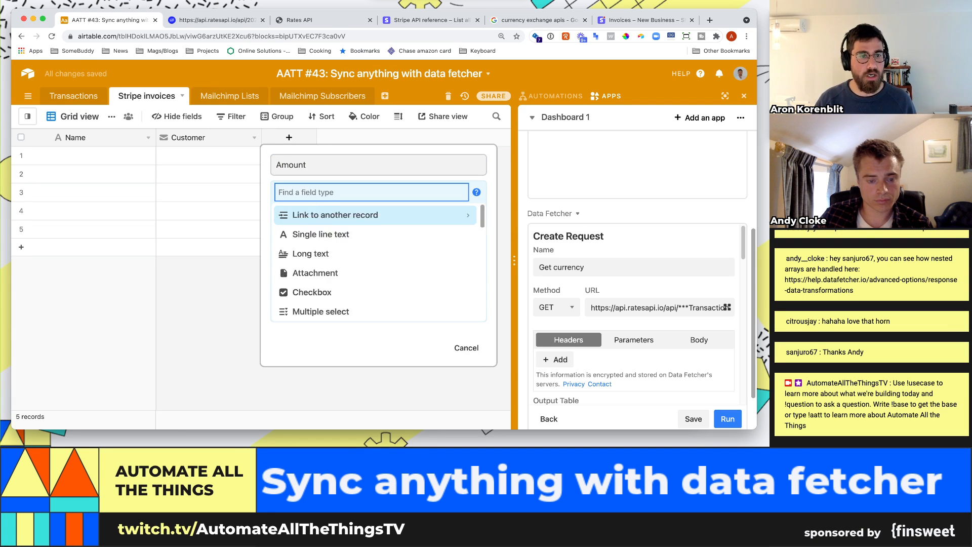
{"action": "type", "text": "curr"}
{"action": "key", "text": "Return"}
{"action": "left_click", "coordinate": [441, 344]}
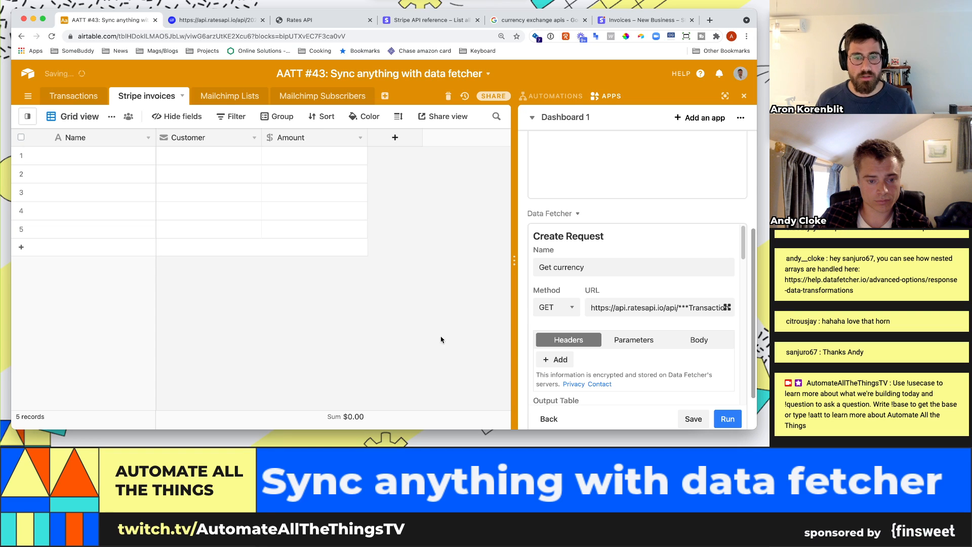
Step: Check the invoice columns in the Stripe dashboard and add an Invoice number single line text field to the Stripe invoices table
{"action": "left_click", "coordinate": [395, 137]}
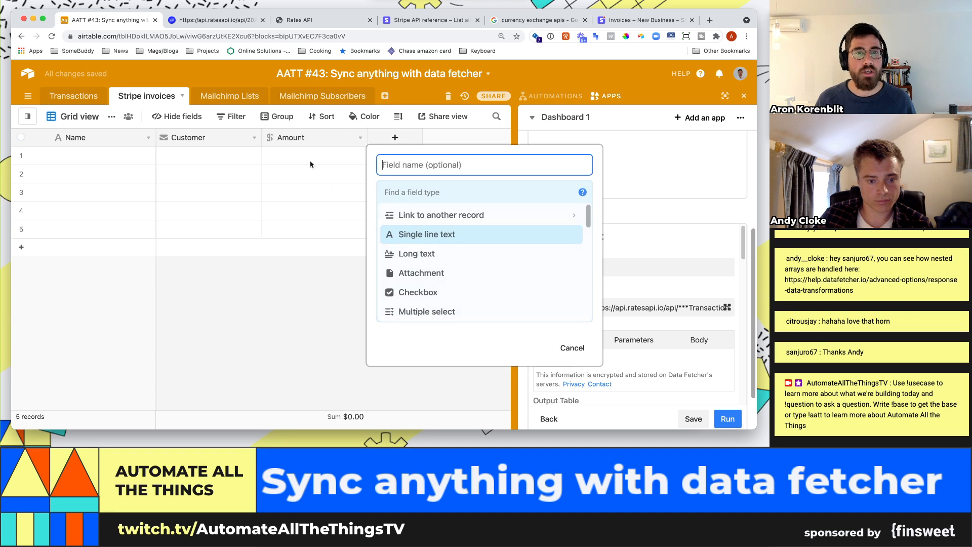
{"action": "left_click", "coordinate": [669, 22]}
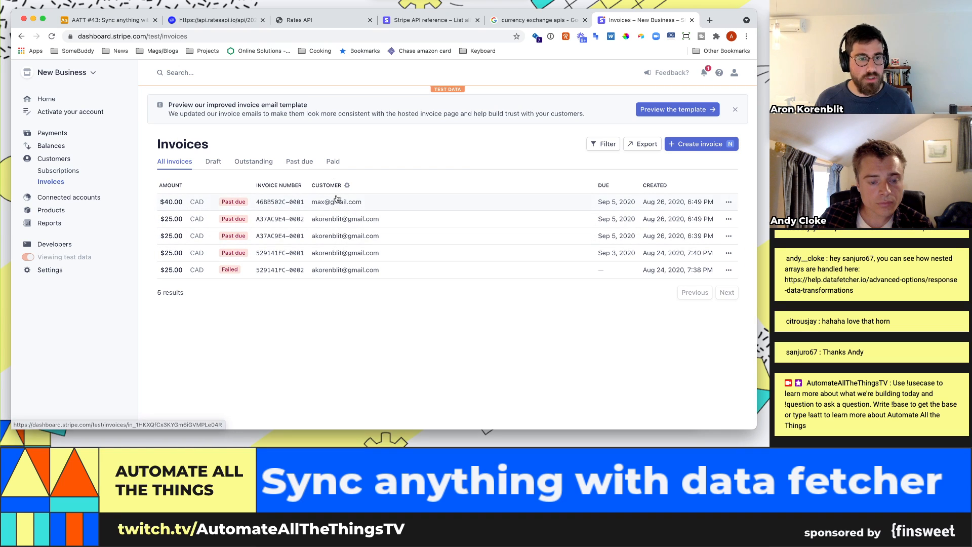
{"action": "left_click", "coordinate": [115, 20]}
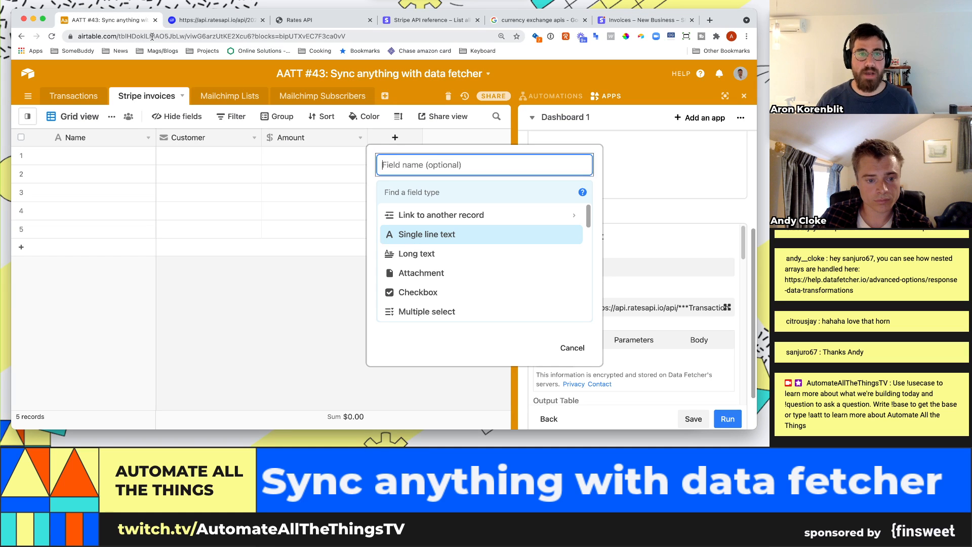
{"action": "type", "text": "Invoice number"}
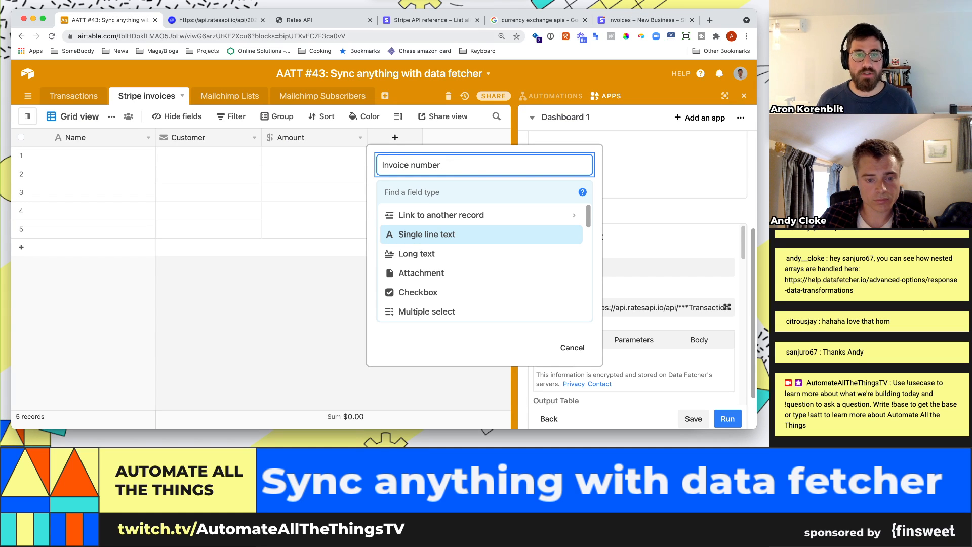
{"action": "key", "text": "Tab"}
{"action": "type", "text": "sin"}
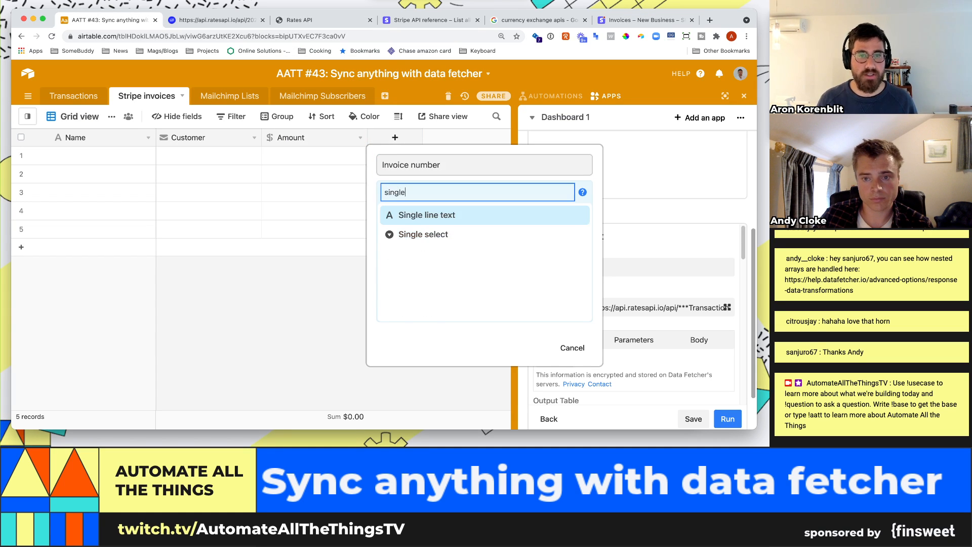
{"action": "left_click", "coordinate": [507, 214]}
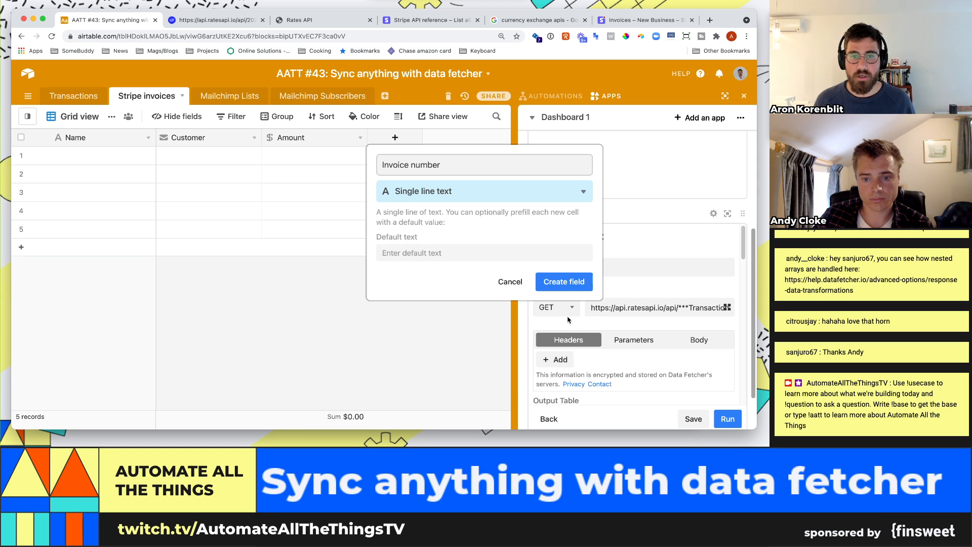
{"action": "left_click", "coordinate": [577, 281]}
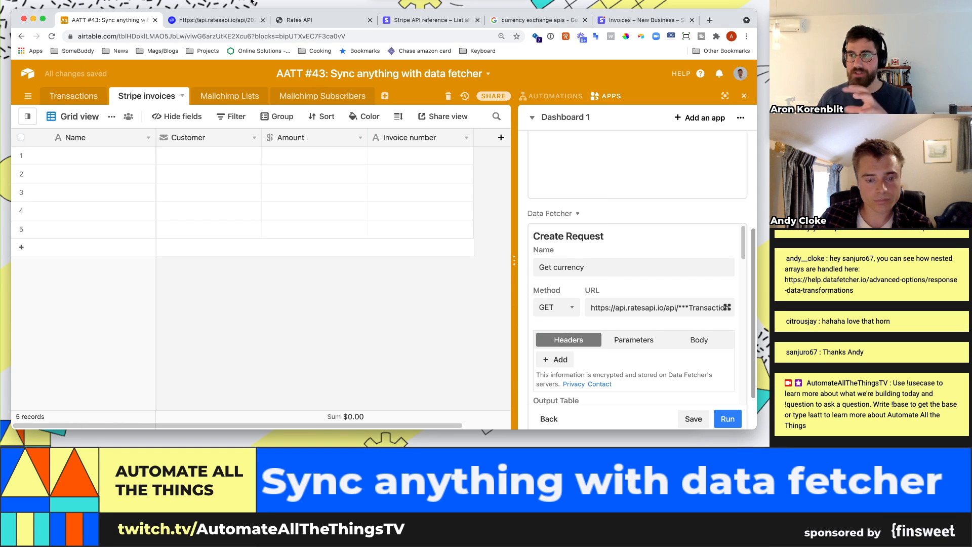
Step: Copy the List all invoices cURL request from the Stripe API reference and paste it, with its sample API key, into a new tab's address bar
{"action": "left_click", "coordinate": [422, 23]}
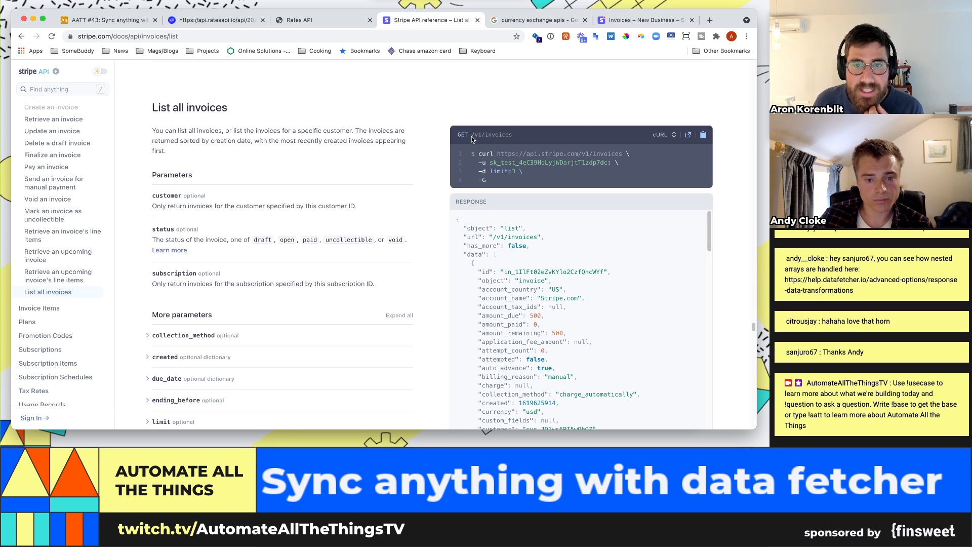
{"action": "key", "text": "super+equal"}
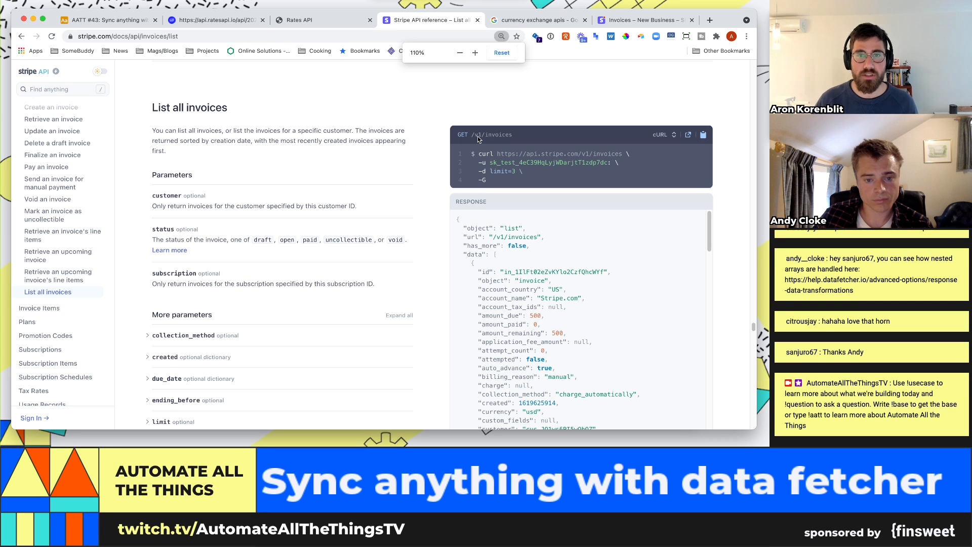
{"action": "key", "text": "super+equal"}
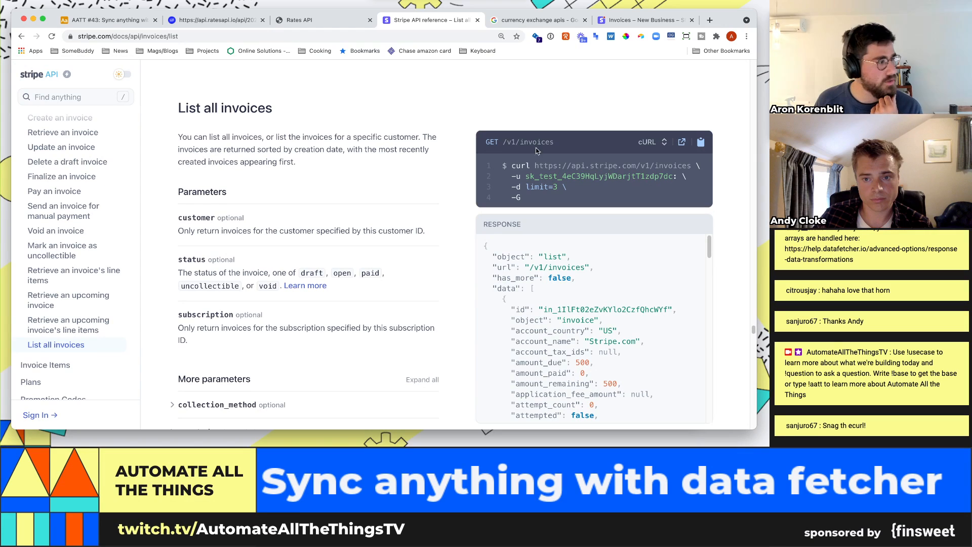
{"action": "left_click", "coordinate": [701, 144]}
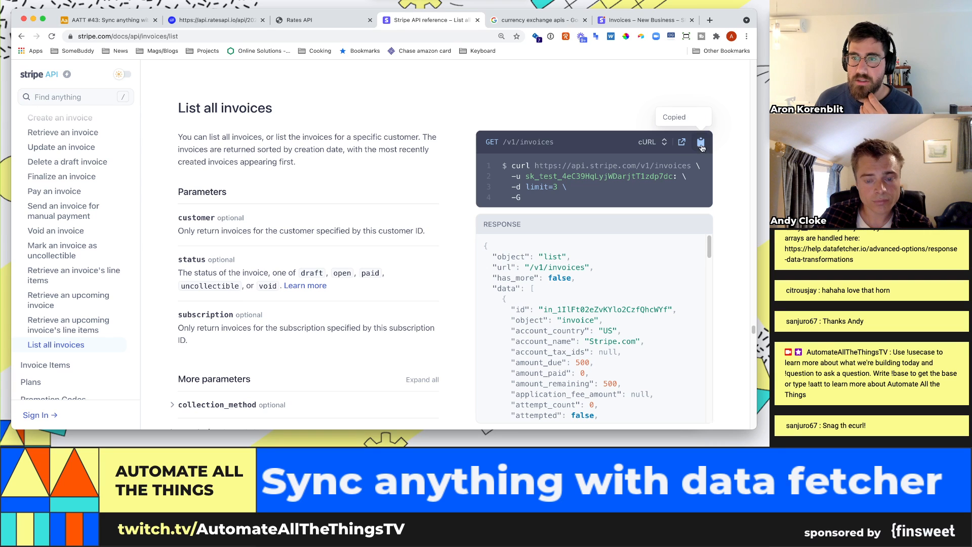
{"action": "left_click", "coordinate": [294, 39]}
{"action": "key", "text": "super+t"}
{"action": "key", "text": "super+v"}
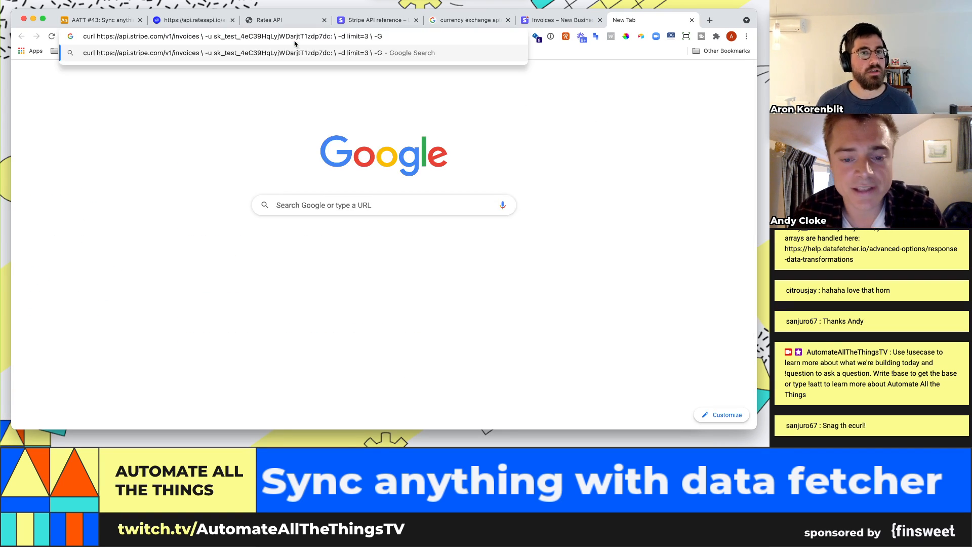
{"action": "left_click", "coordinate": [200, 20]}
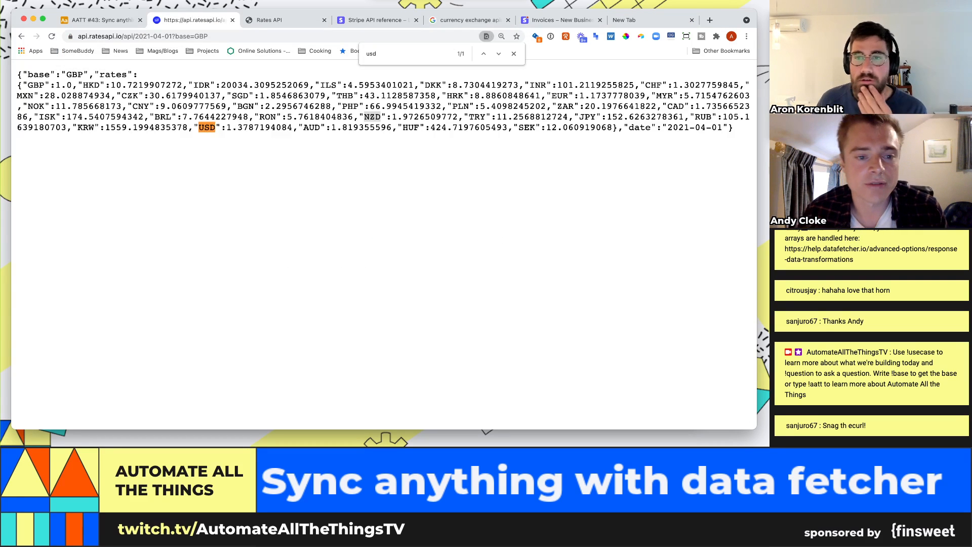
Step: Return to the Stripe API reference and copy the cURL command for listing all invoices
{"action": "left_click", "coordinate": [349, 21]}
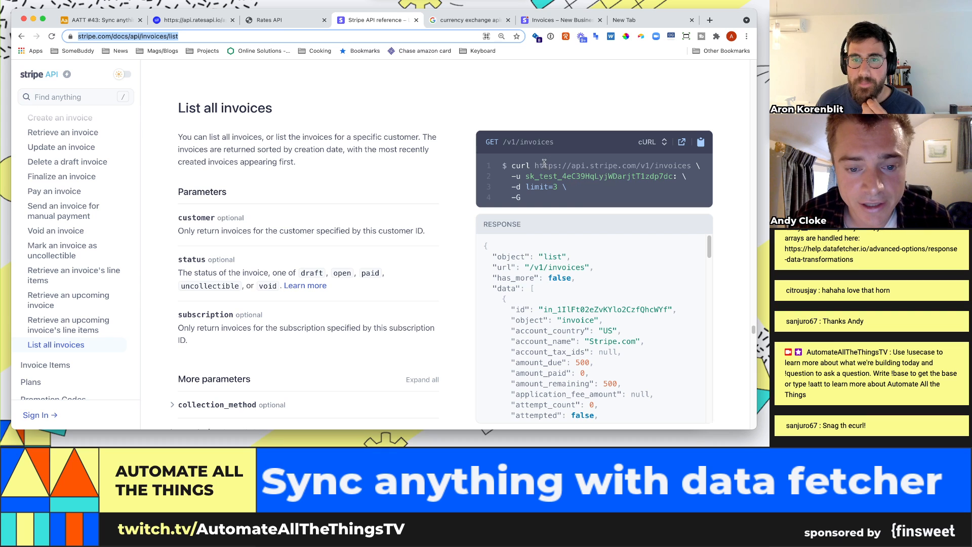
{"action": "left_click_drag", "start_coordinate": [537, 166], "coordinate": [689, 163]}
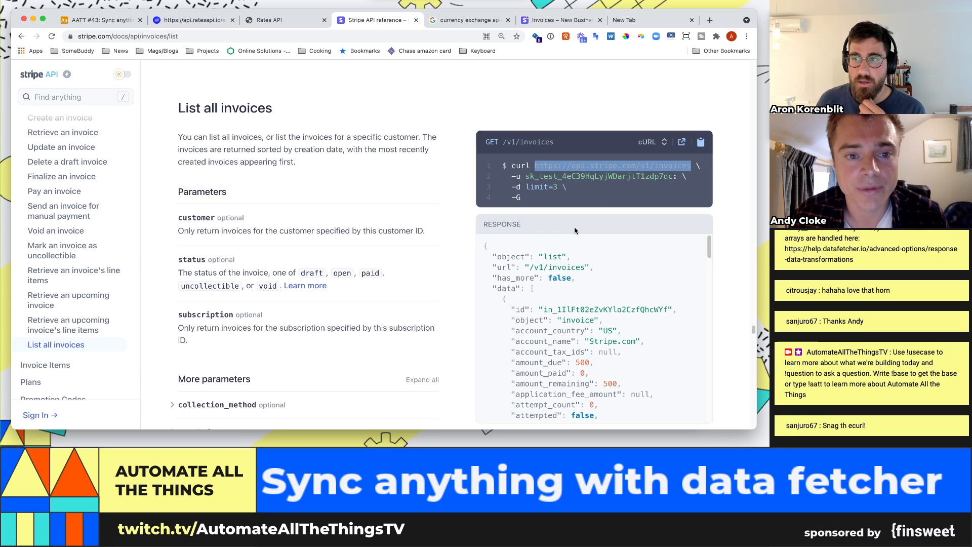
{"action": "left_click", "coordinate": [702, 142]}
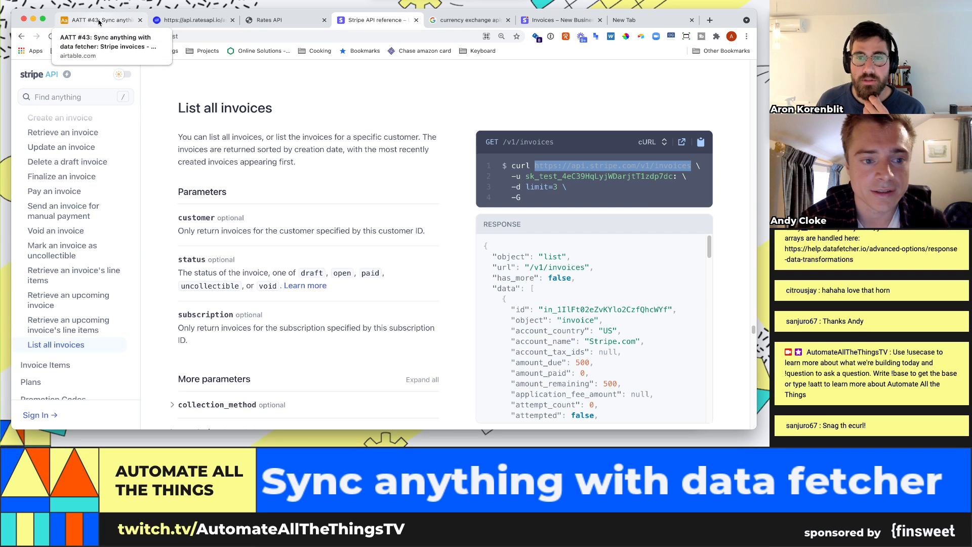
Step: Switch to the Airtable base, save the Get currency request in Data Fetcher and return to the requests list
{"action": "left_click", "coordinate": [120, 21]}
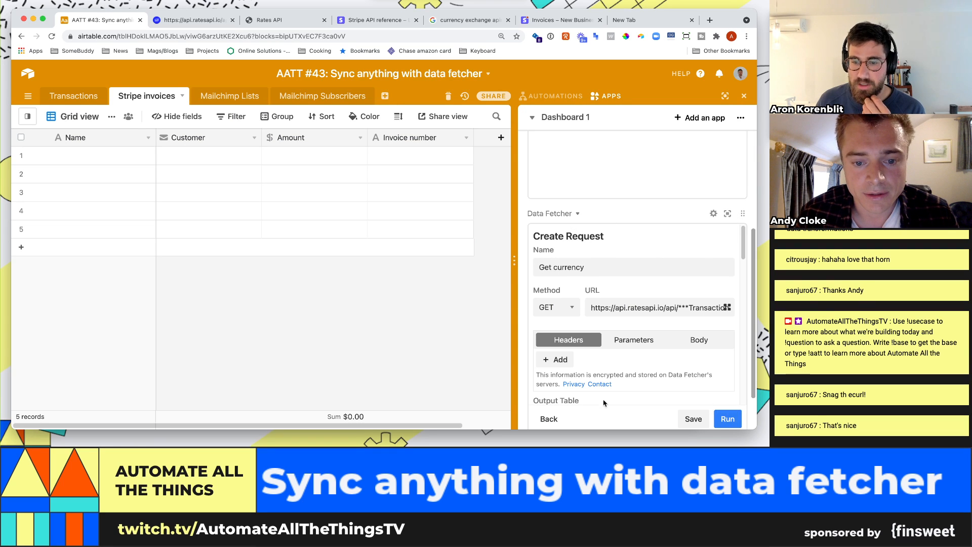
{"action": "scroll", "coordinate": [570, 402], "scroll_direction": "down", "scroll_amount": 1}
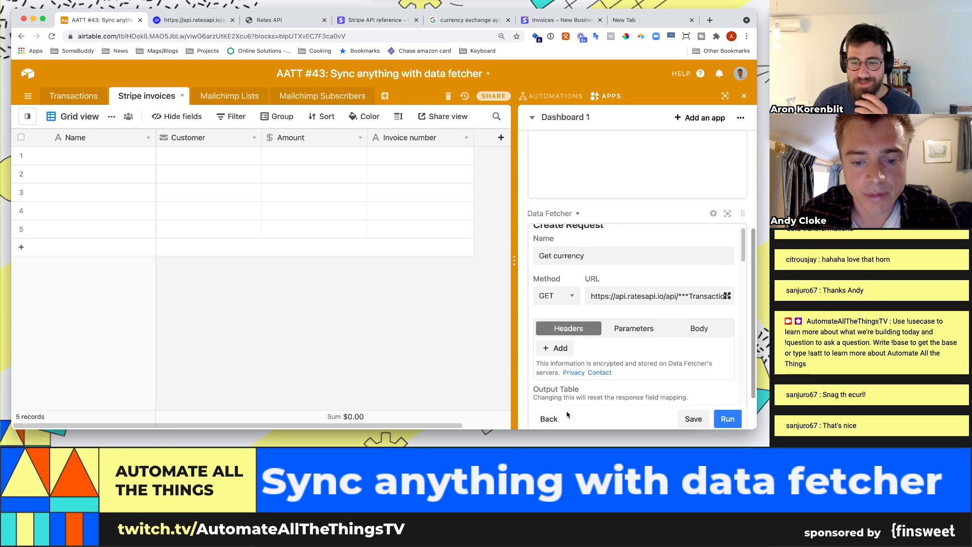
{"action": "left_click", "coordinate": [551, 418]}
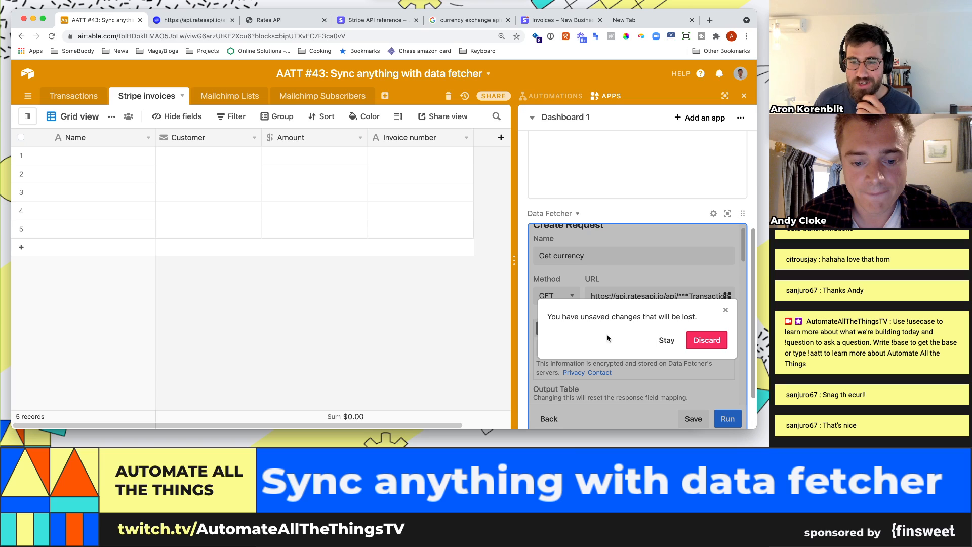
{"action": "left_click", "coordinate": [666, 340]}
{"action": "left_click", "coordinate": [693, 418]}
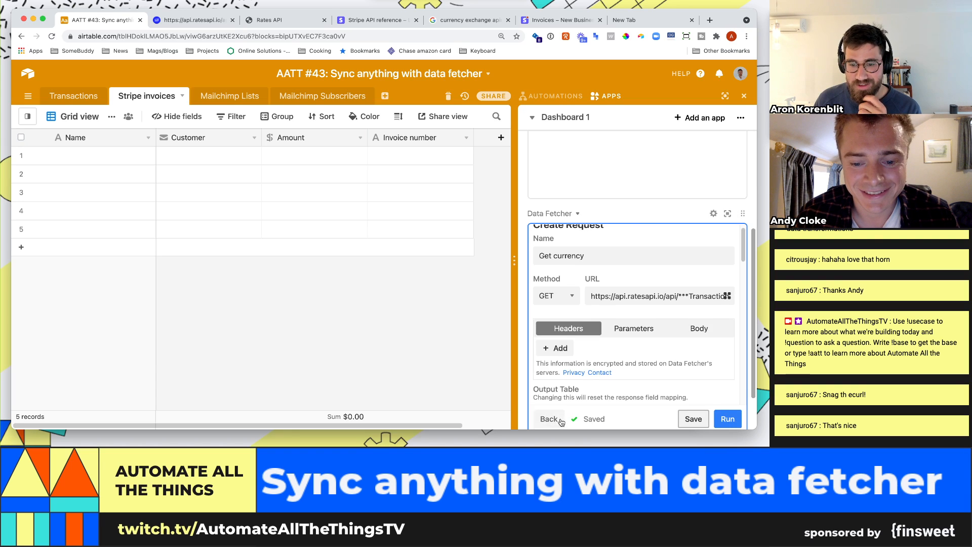
{"action": "left_click", "coordinate": [553, 415]}
{"action": "left_click", "coordinate": [679, 233]}
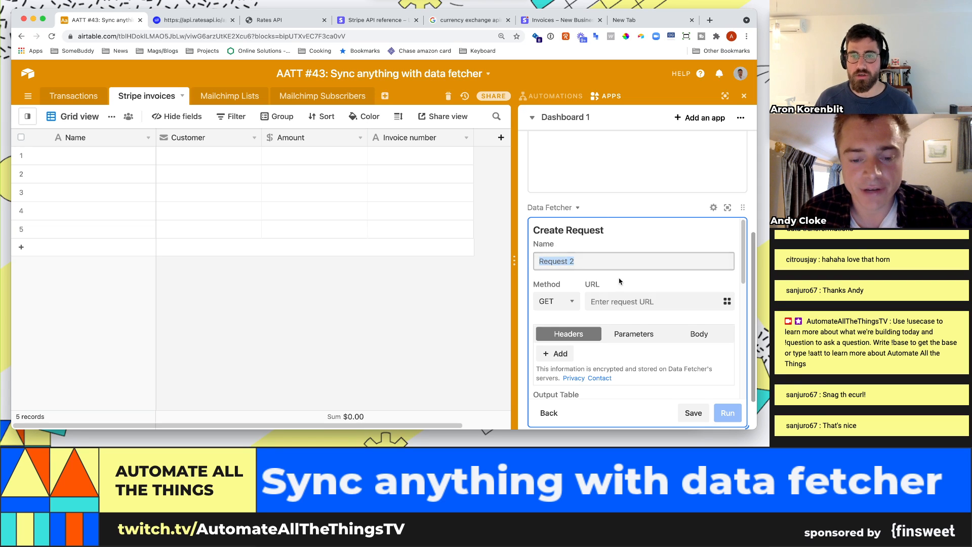
{"action": "left_click", "coordinate": [561, 411]}
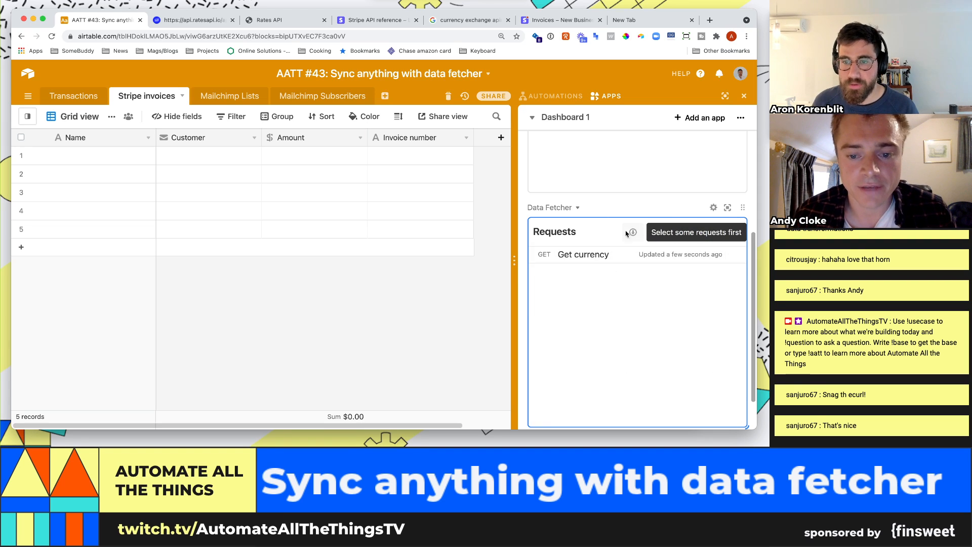
Step: In the enlarged Data Fetcher, import the copied invoices cURL command, including its API key, after trying to remove its limit=3 line
{"action": "left_click", "coordinate": [727, 207]}
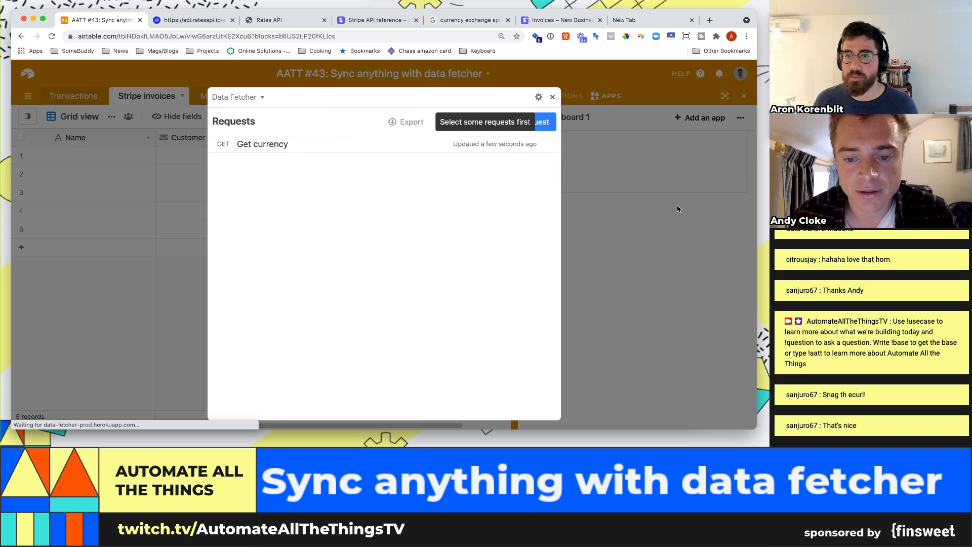
{"action": "left_click", "coordinate": [552, 97]}
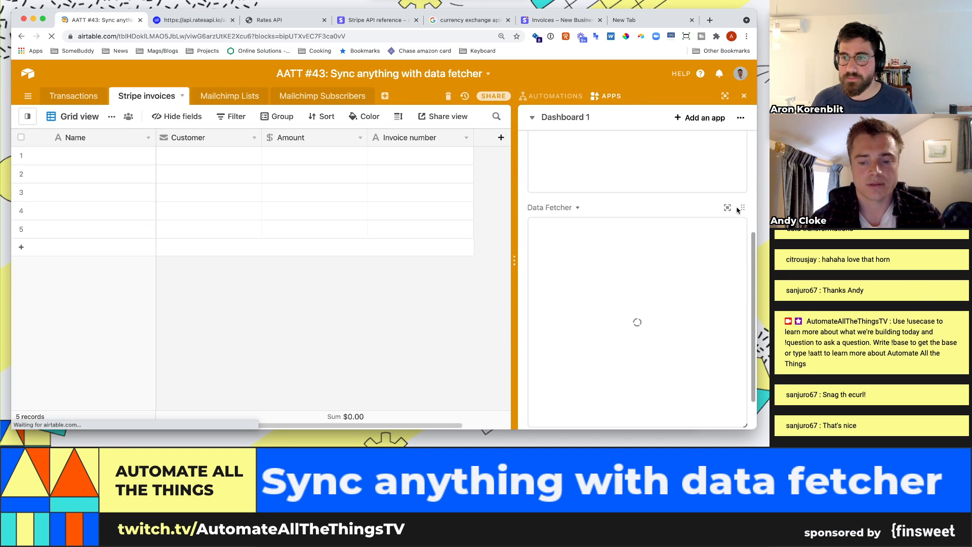
{"action": "left_click", "coordinate": [728, 208]}
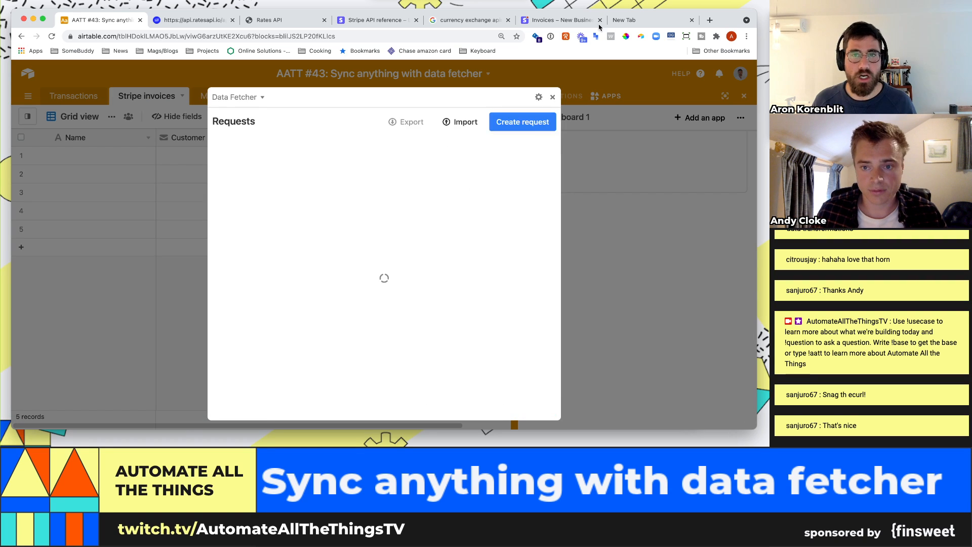
{"action": "left_click", "coordinate": [456, 128]}
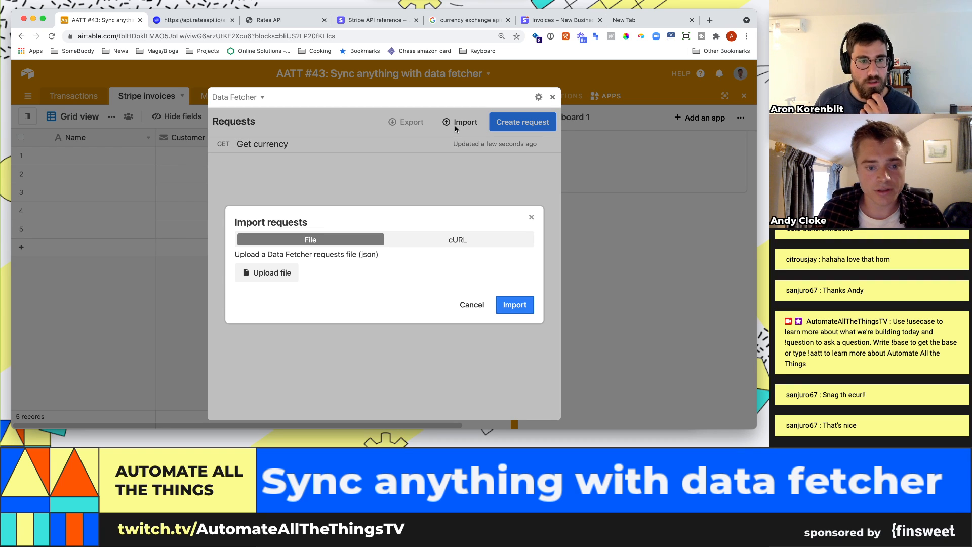
{"action": "left_click", "coordinate": [452, 239]}
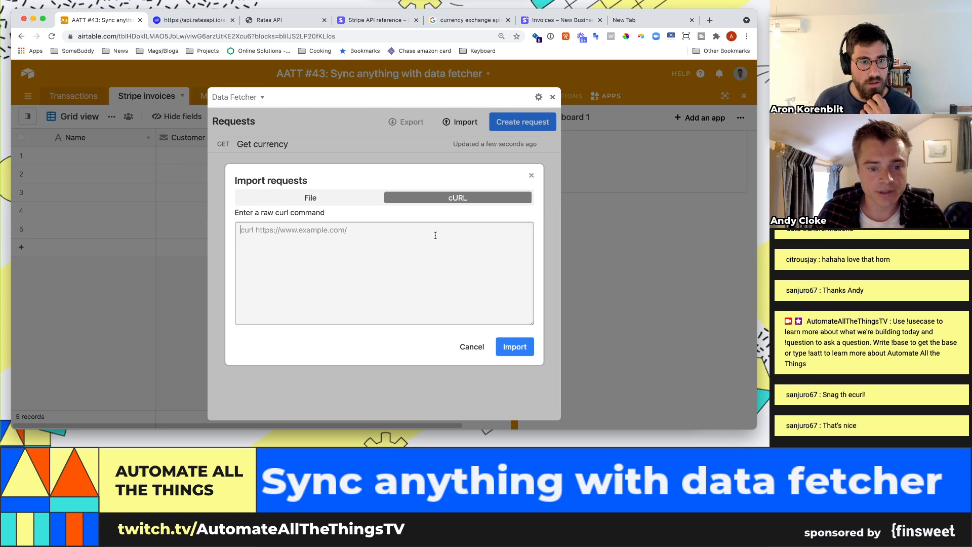
{"action": "key", "text": "super+v"}
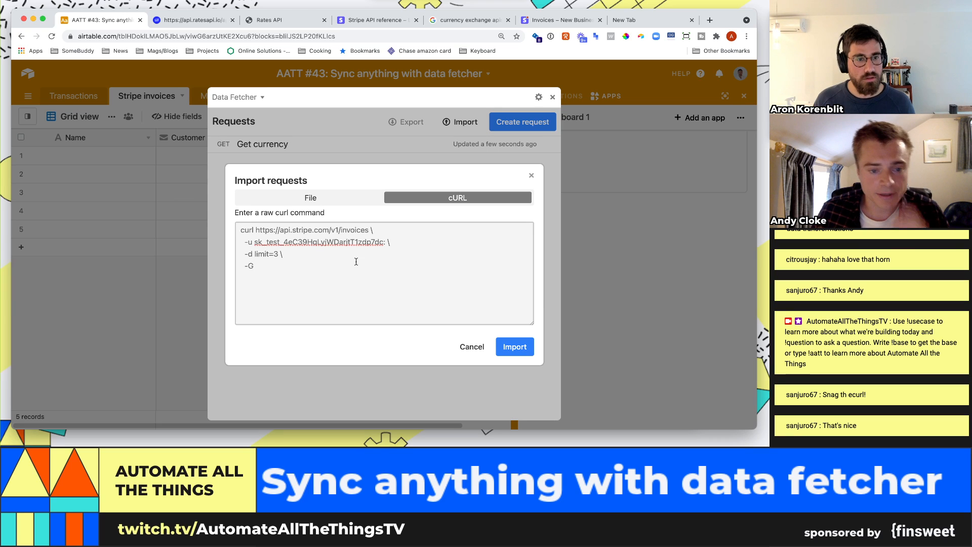
{"action": "mouse_move", "coordinate": [254, 253]}
{"action": "left_mouse_down"}
{"action": "mouse_move", "coordinate": [281, 253]}
{"action": "mouse_move", "coordinate": [240, 252]}
{"action": "left_mouse_up"}
{"action": "key", "text": "BackSpace"}
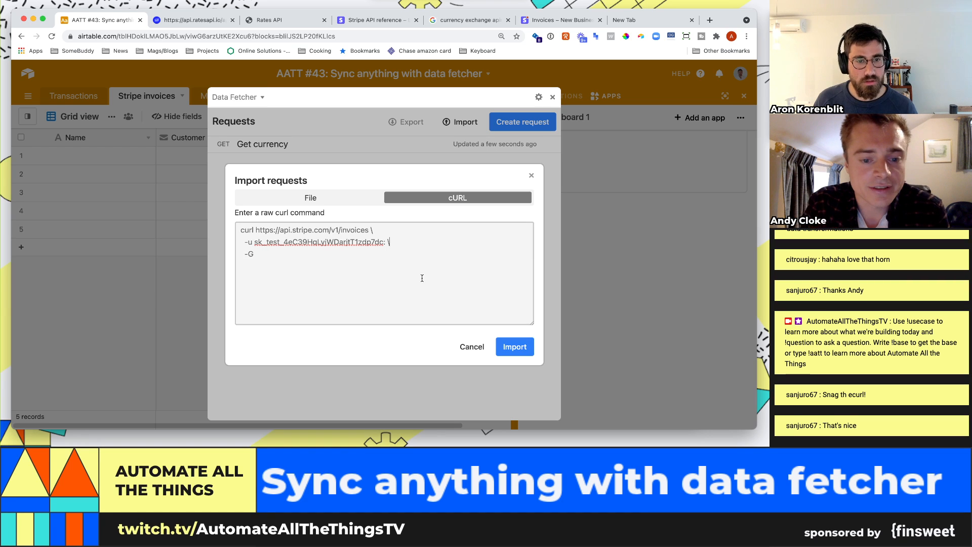
{"action": "left_click", "coordinate": [515, 346]}
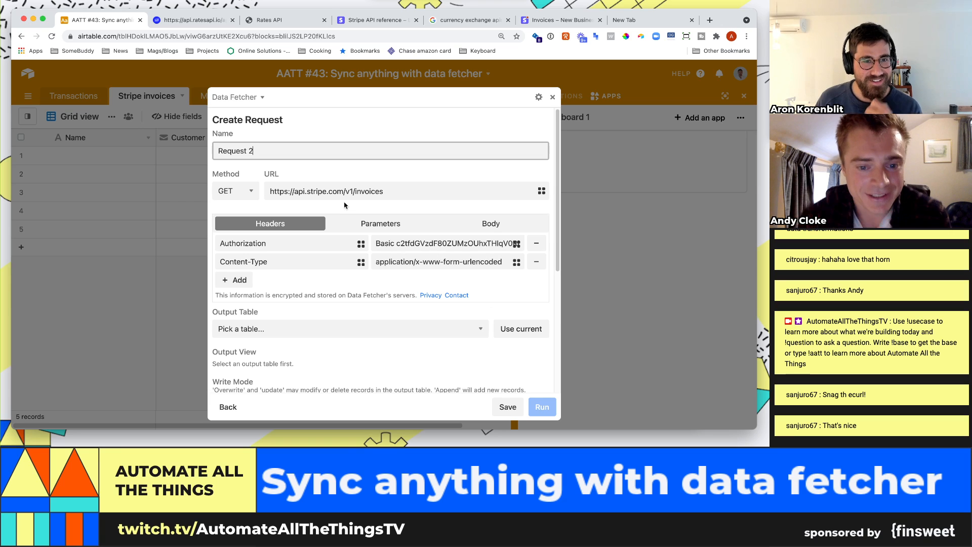
Step: Name the imported request Stripe request
{"action": "triple_click", "coordinate": [267, 151]}
{"action": "type", "text": "Stripe r"}
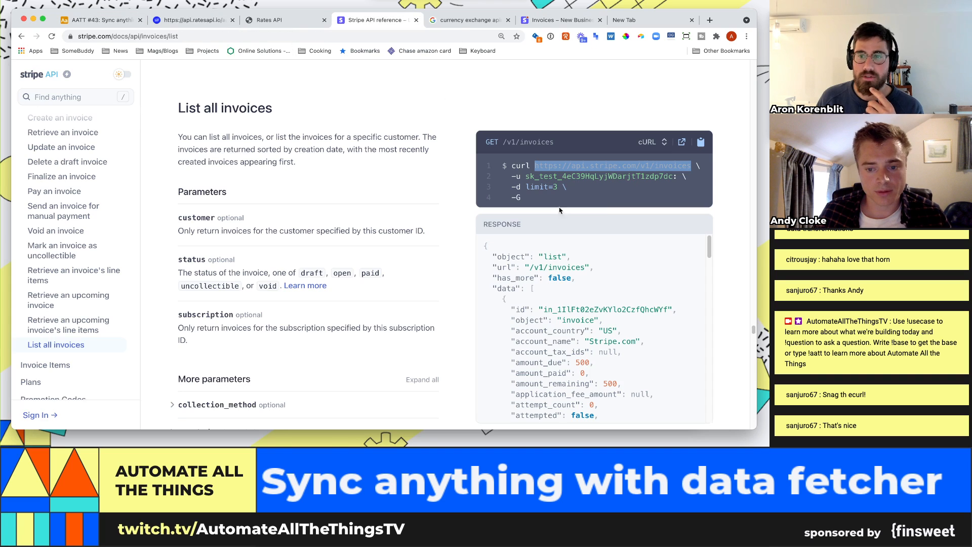
Step: Compare the List all invoices cURL sample in the Stripe API reference with the imported request's URL, headers and parameters
{"action": "left_click", "coordinate": [375, 20]}
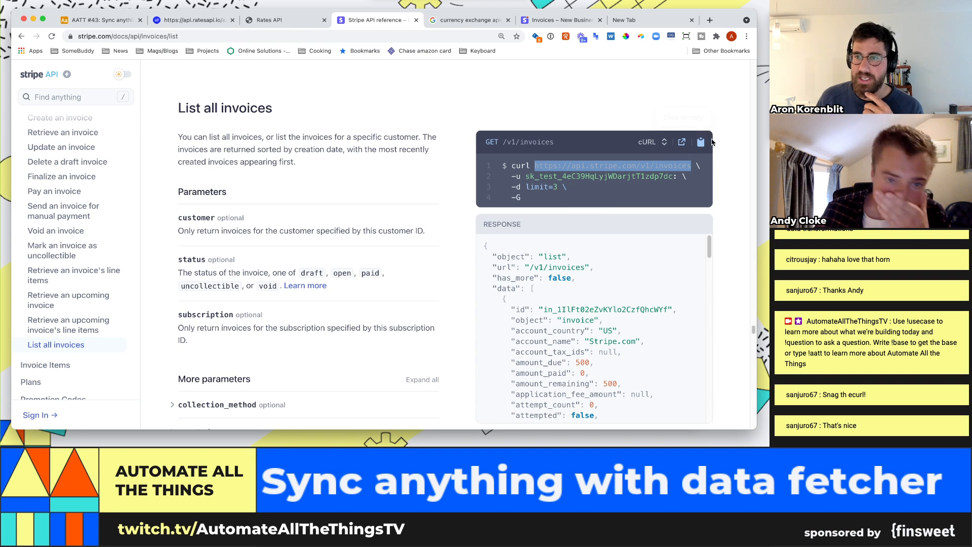
{"action": "left_click", "coordinate": [701, 142]}
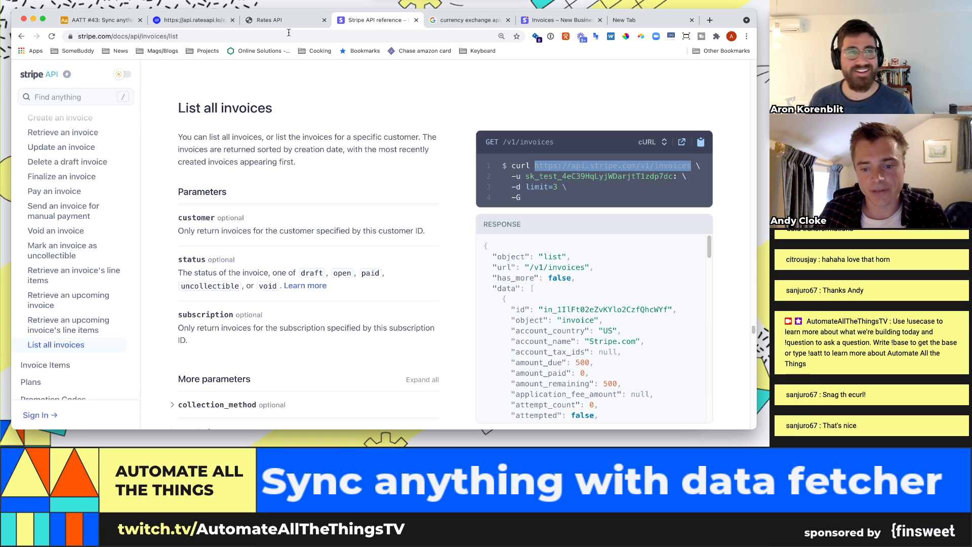
{"action": "left_click", "coordinate": [116, 20]}
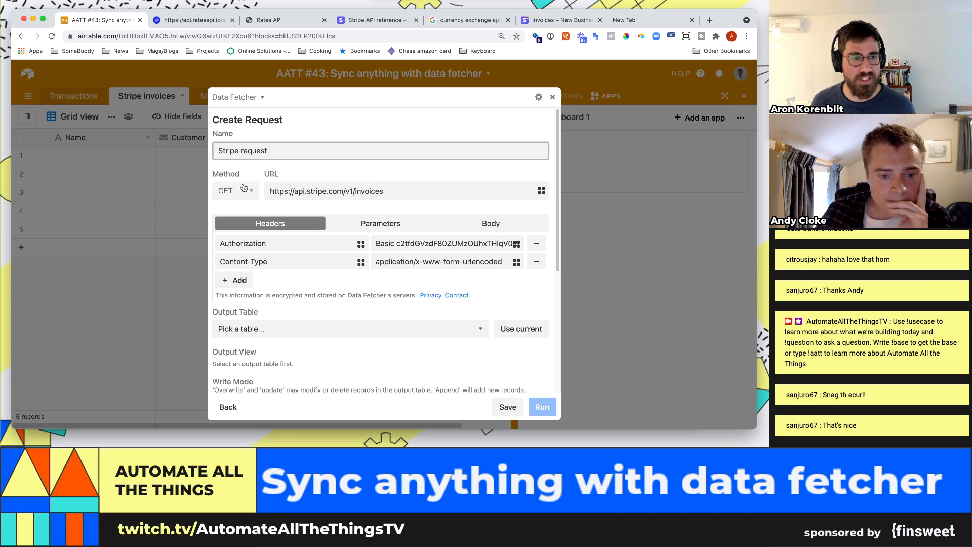
{"action": "scroll", "coordinate": [343, 201], "scroll_direction": "down", "scroll_amount": 1}
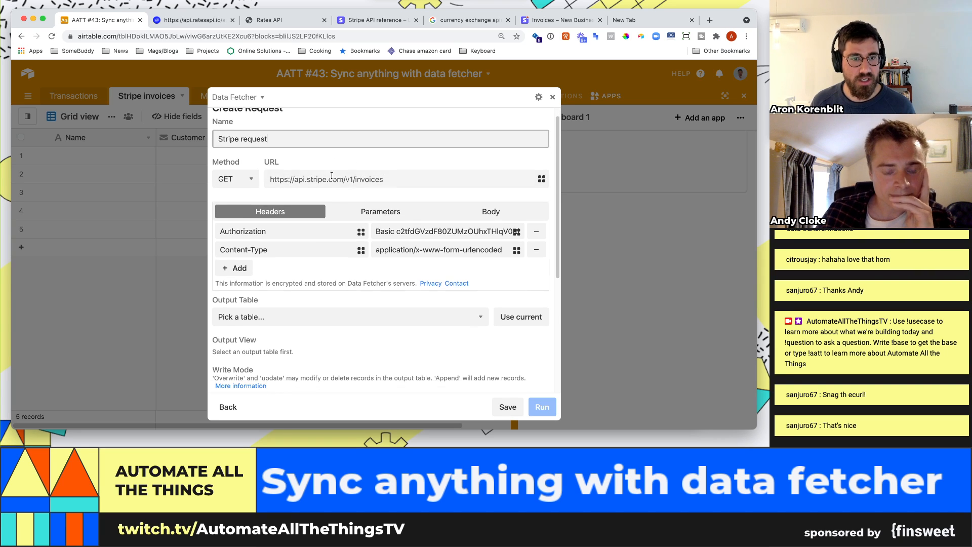
{"action": "scroll", "coordinate": [354, 184], "scroll_direction": "down", "scroll_amount": 1}
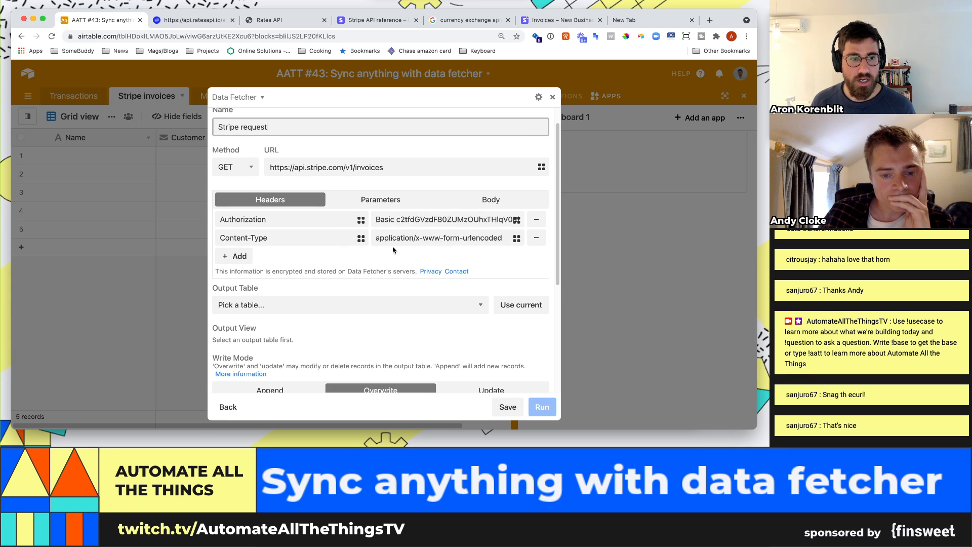
{"action": "left_click", "coordinate": [389, 203]}
{"action": "left_click", "coordinate": [289, 203]}
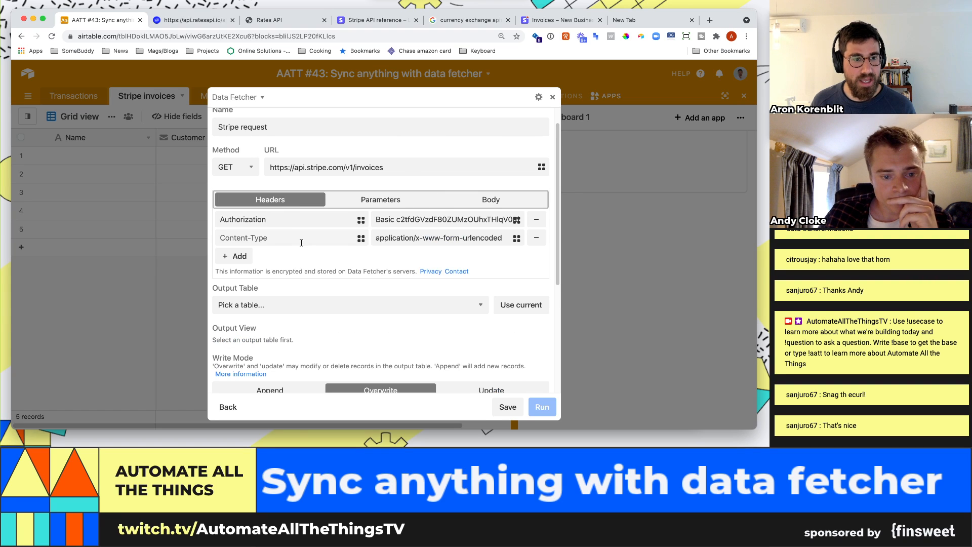
Step: Set the request's output table to Stripe invoices and its output view to Grid view
{"action": "scroll", "coordinate": [390, 247], "scroll_direction": "down", "scroll_amount": 1}
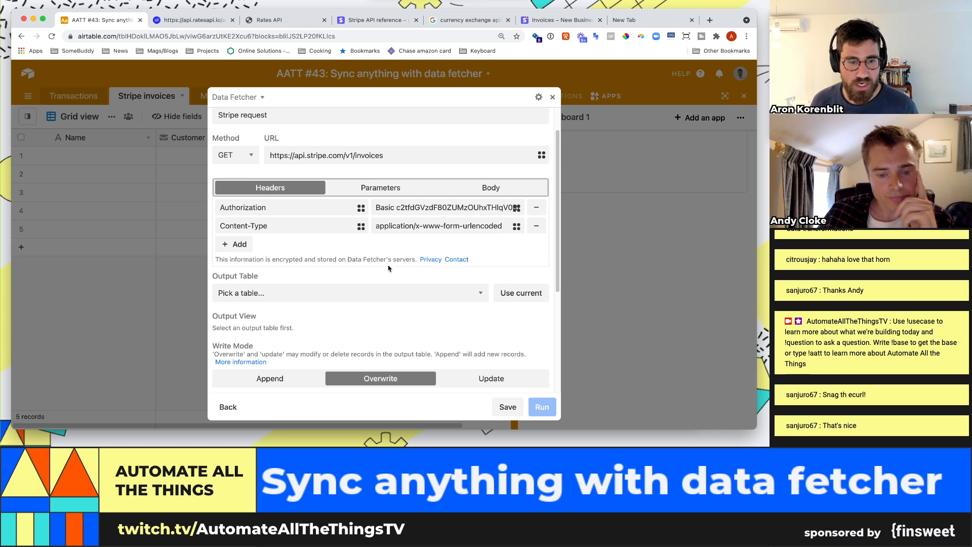
{"action": "left_click", "coordinate": [380, 293]}
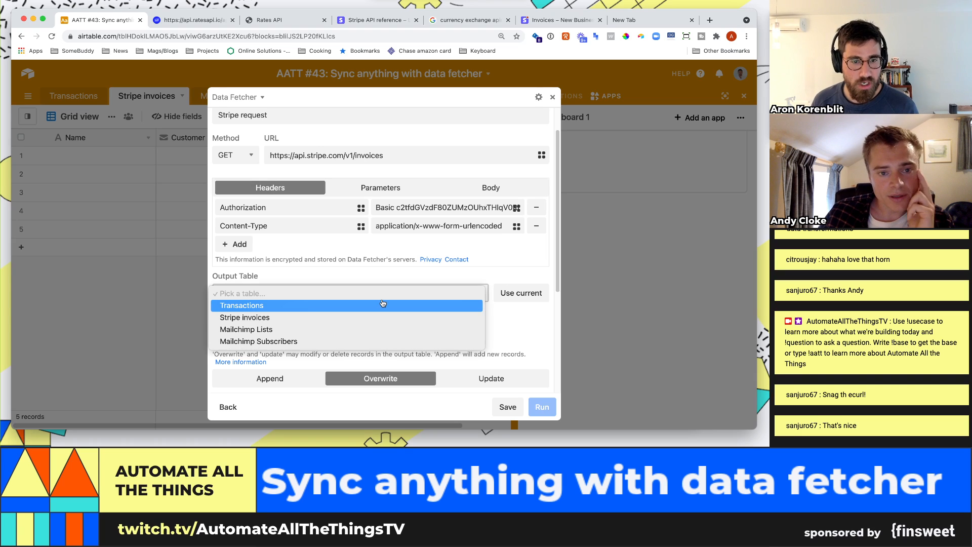
{"action": "left_click", "coordinate": [328, 317]}
{"action": "left_click", "coordinate": [329, 333]}
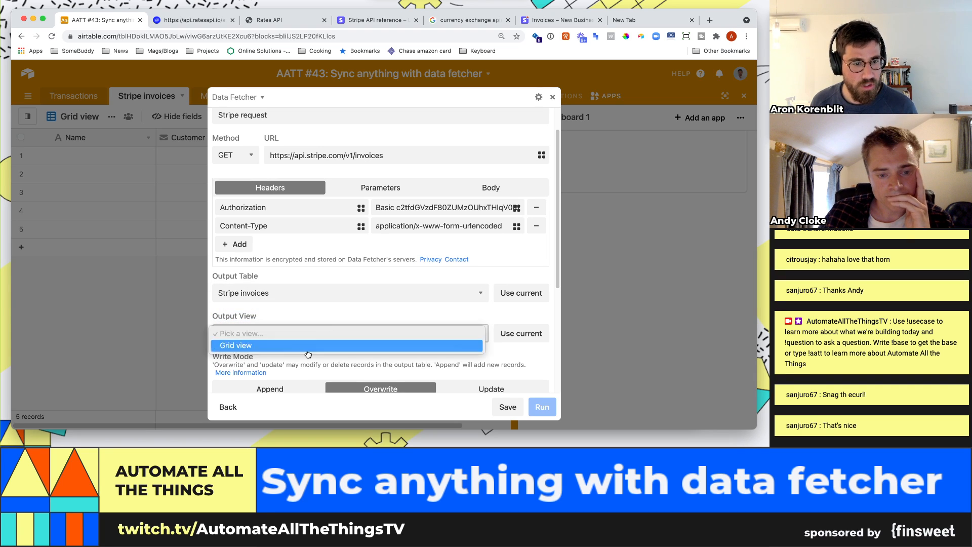
{"action": "left_click", "coordinate": [304, 346]}
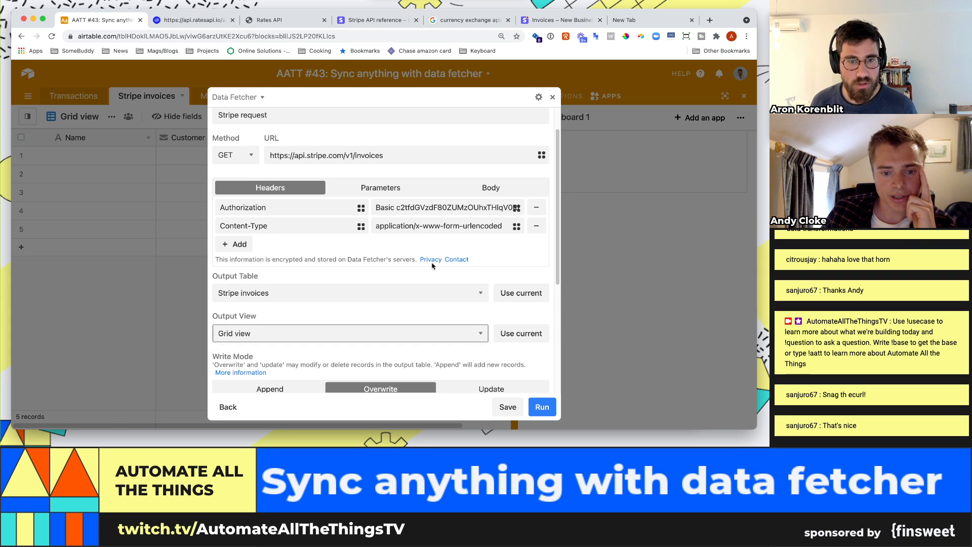
Step: Set the limit value in the request's x-www-form-urlencoded body to 10
{"action": "left_click", "coordinate": [485, 187]}
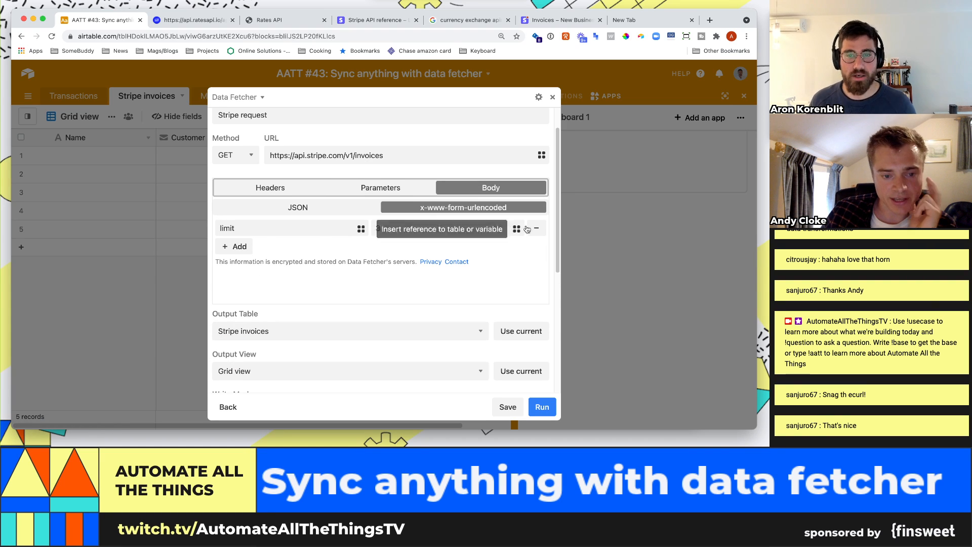
{"action": "left_click", "coordinate": [478, 225]}
{"action": "key", "text": "BackSpace"}
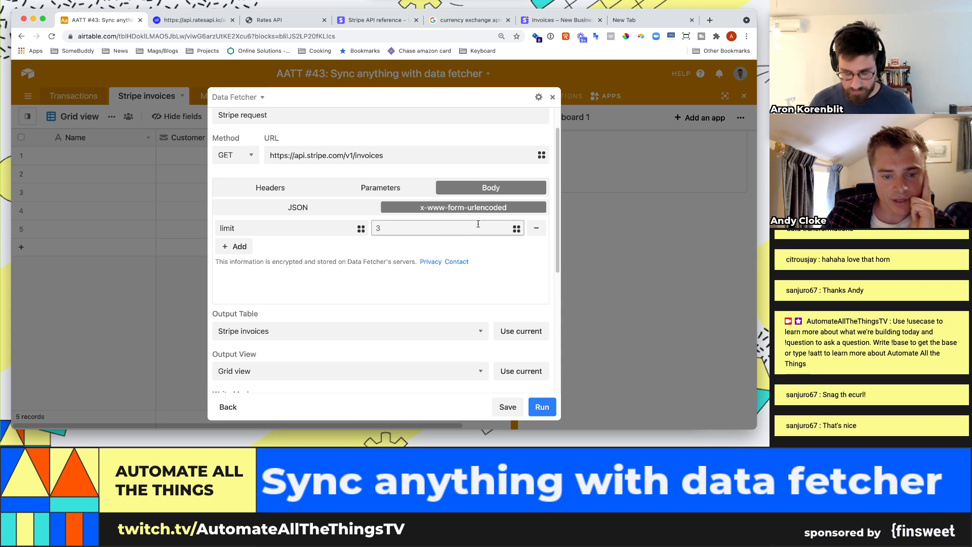
{"action": "type", "text": "10"}
{"action": "left_click", "coordinate": [502, 268]}
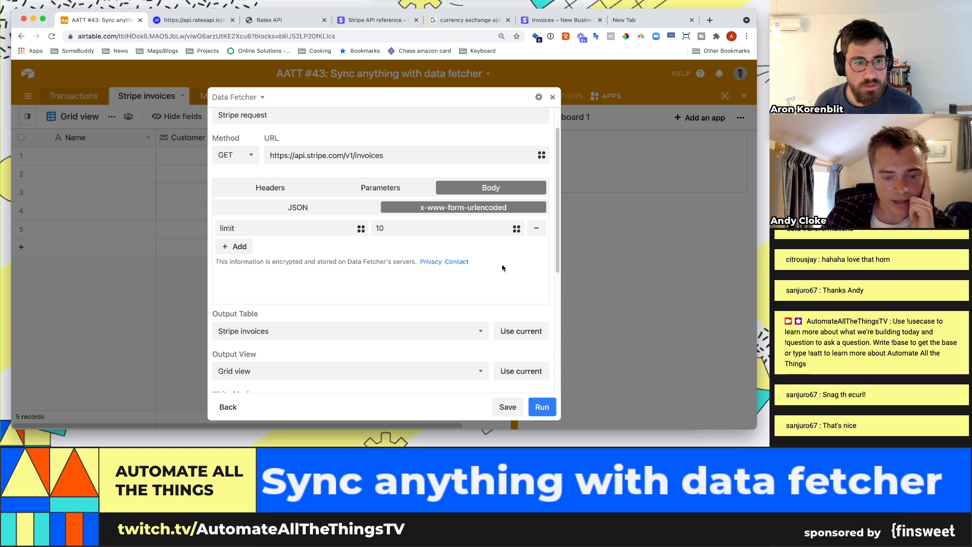
Step: Try the Update write mode for the Stripe request and switch it to Append
{"action": "scroll", "coordinate": [470, 228], "scroll_direction": "down", "scroll_amount": 1}
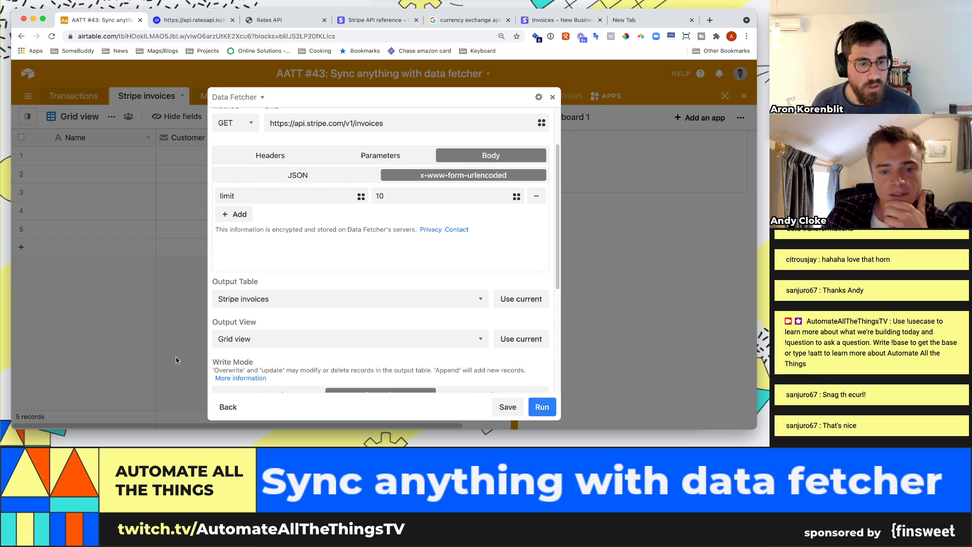
{"action": "scroll", "coordinate": [329, 298], "scroll_direction": "down", "scroll_amount": 3}
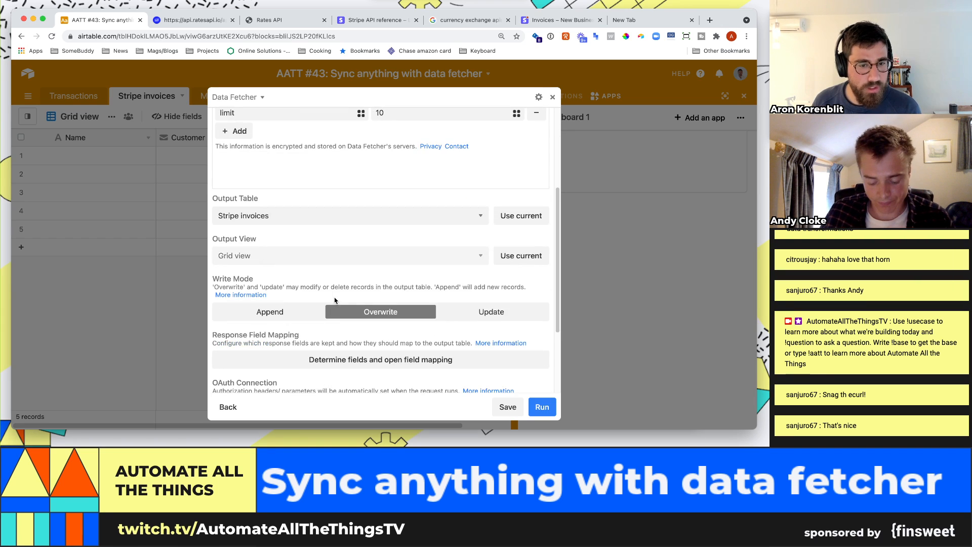
{"action": "left_click", "coordinate": [500, 314]}
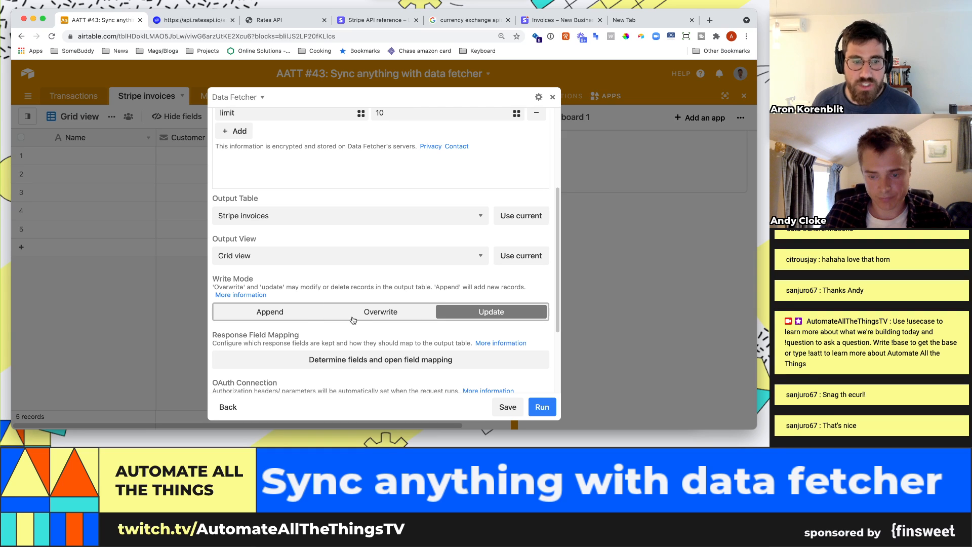
{"action": "left_click", "coordinate": [299, 318]}
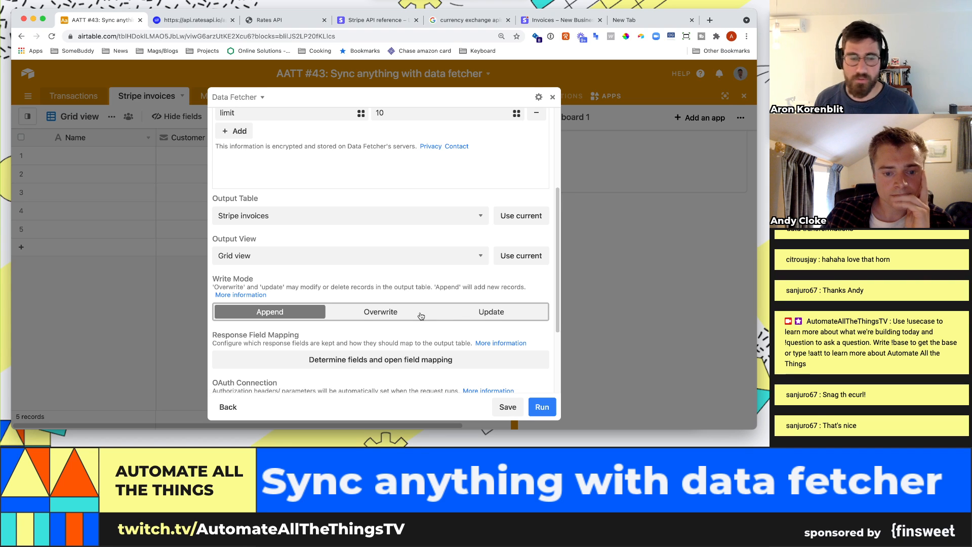
Step: Review the Stripe request's remaining settings, including the advanced pagination, data transformation and multiple-record options
{"action": "scroll", "coordinate": [421, 316], "scroll_direction": "down", "scroll_amount": 5}
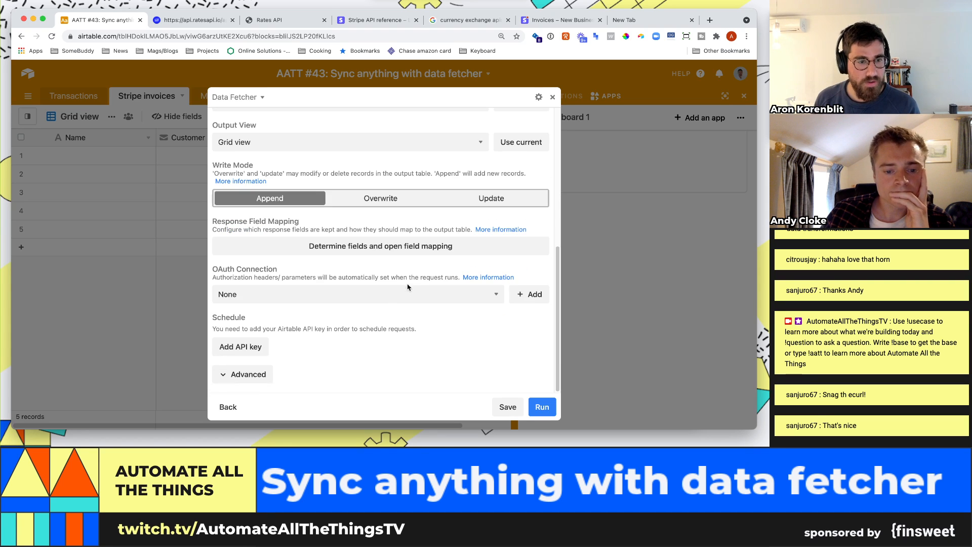
{"action": "left_click", "coordinate": [246, 374]}
{"action": "scroll", "coordinate": [297, 296], "scroll_direction": "down", "scroll_amount": 8}
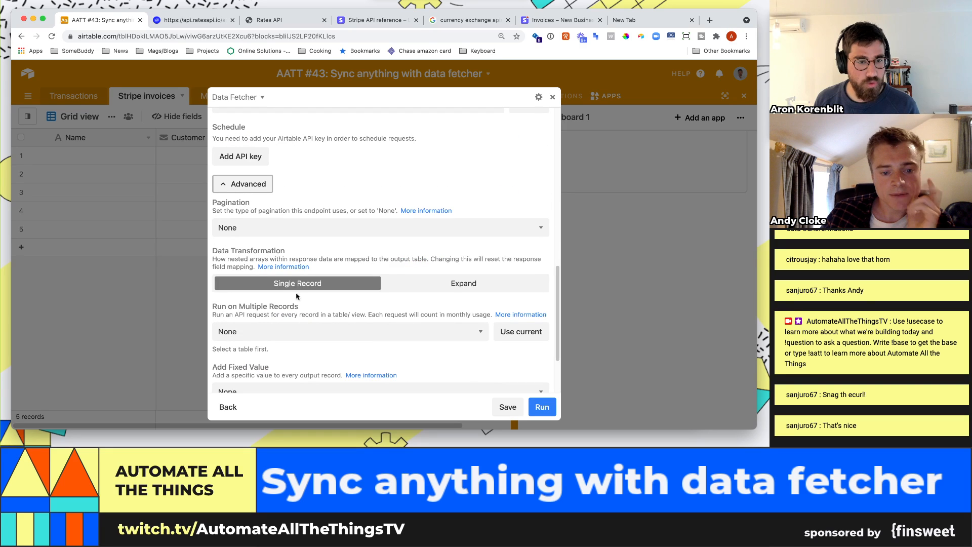
{"action": "scroll", "coordinate": [297, 296], "scroll_direction": "up", "scroll_amount": 1}
{"action": "left_click", "coordinate": [223, 196]}
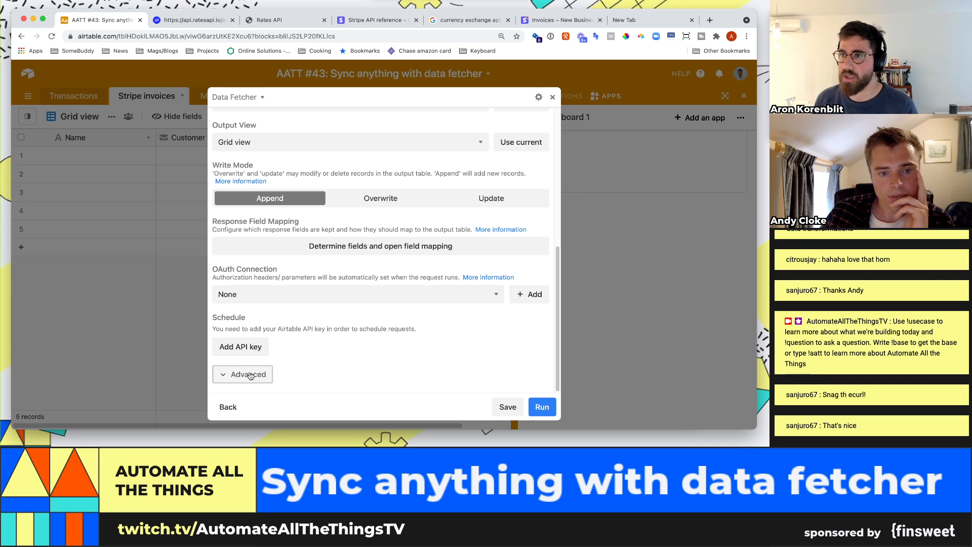
{"action": "scroll", "coordinate": [357, 345], "scroll_direction": "up", "scroll_amount": 1}
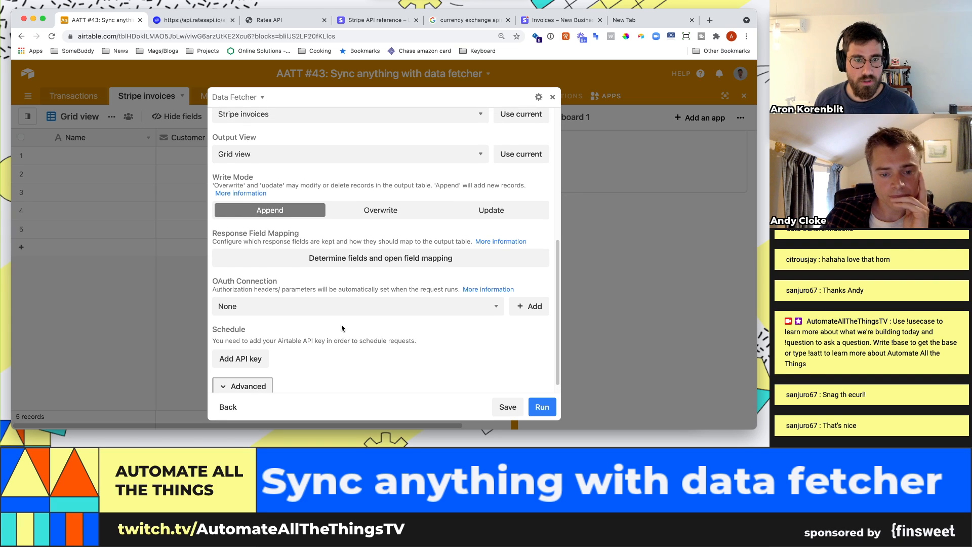
{"action": "scroll", "coordinate": [343, 326], "scroll_direction": "up", "scroll_amount": 2}
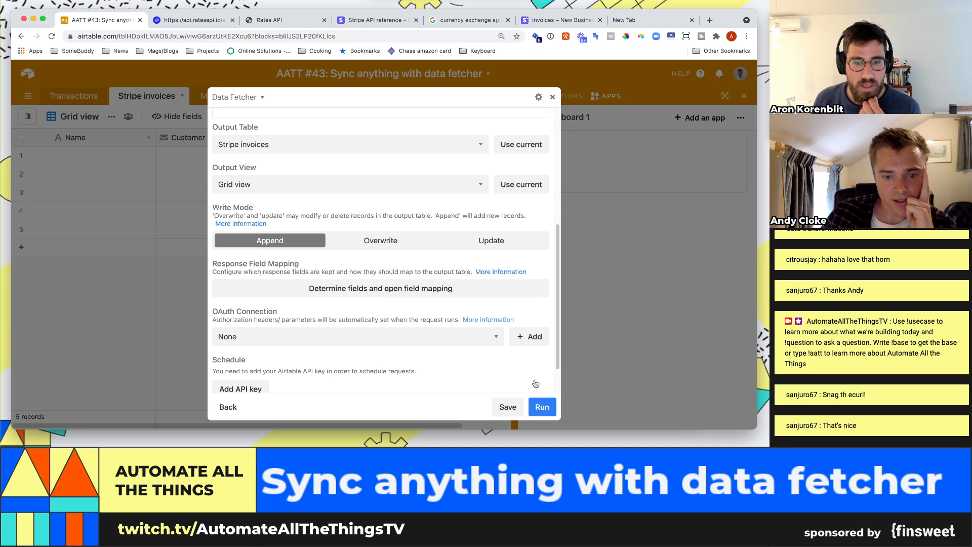
Step: Run the Stripe request and filter out all response fields in the response field mapping
{"action": "left_click", "coordinate": [541, 409]}
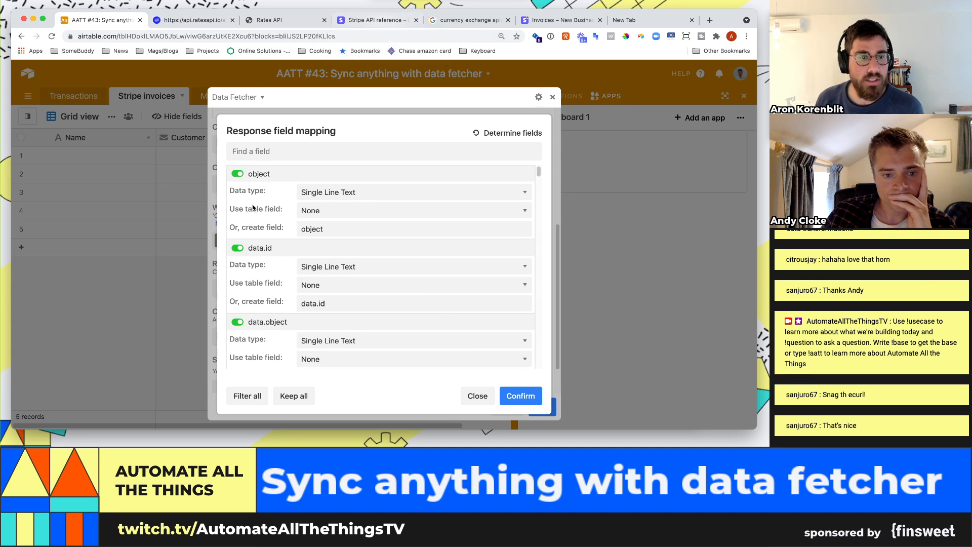
{"action": "left_click", "coordinate": [247, 395]}
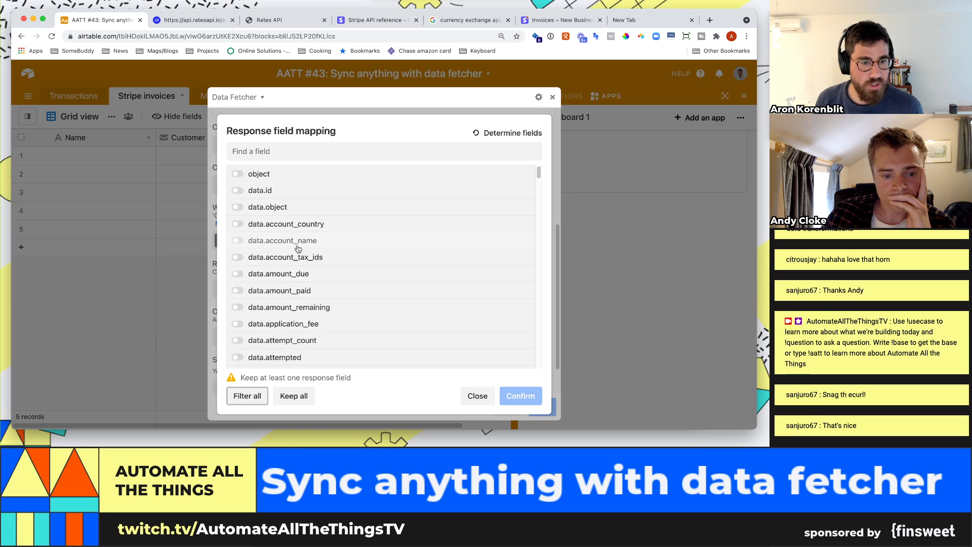
{"action": "scroll", "coordinate": [298, 247], "scroll_direction": "down", "scroll_amount": 3}
{"action": "scroll", "coordinate": [298, 247], "scroll_direction": "up", "scroll_amount": 3}
Step: Examine the sample response for List all invoices in the Stripe API reference to locate the customer_email field
{"action": "left_click", "coordinate": [375, 19]}
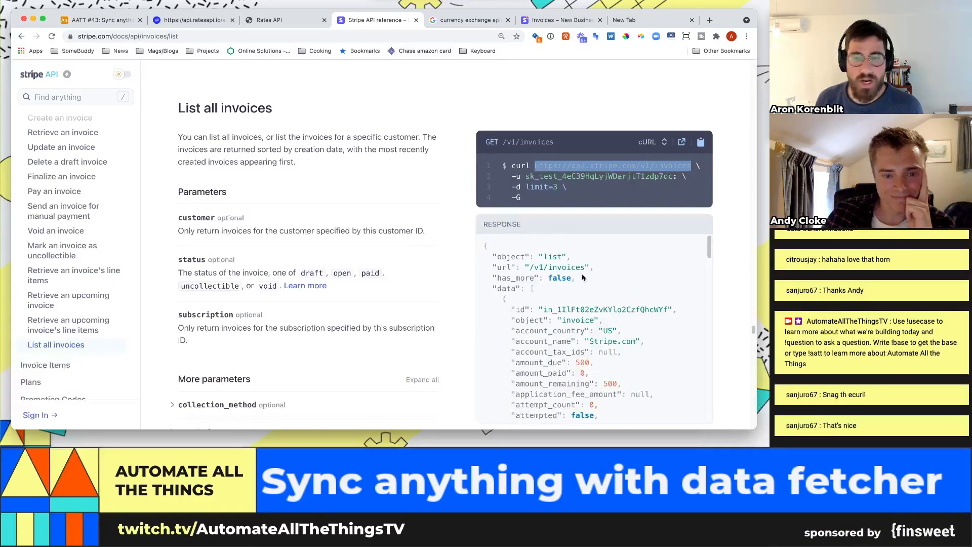
{"action": "scroll", "coordinate": [702, 241], "scroll_direction": "down", "scroll_amount": 2}
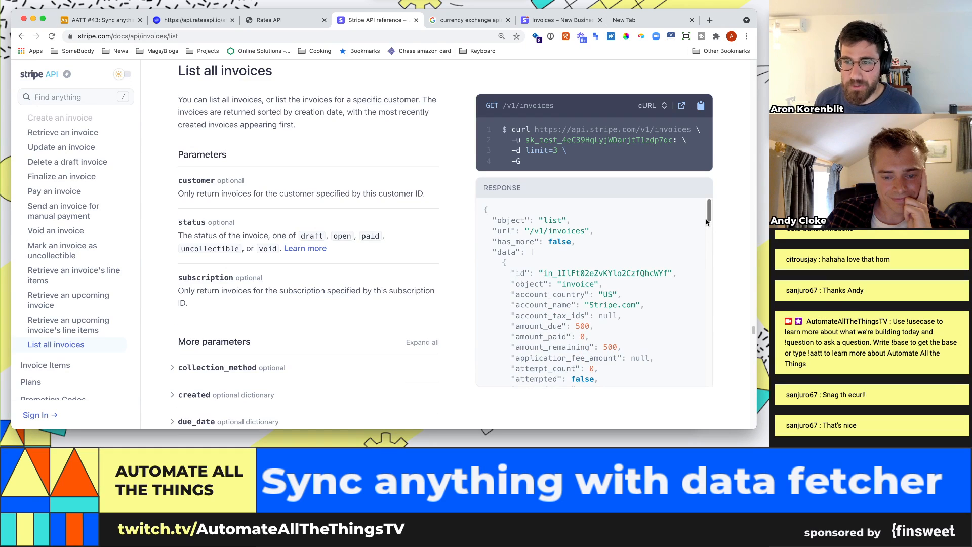
{"action": "mouse_move", "coordinate": [709, 219]}
{"action": "left_mouse_down"}
{"action": "mouse_move", "coordinate": [709, 279]}
{"action": "mouse_move", "coordinate": [707, 224]}
{"action": "left_mouse_up"}
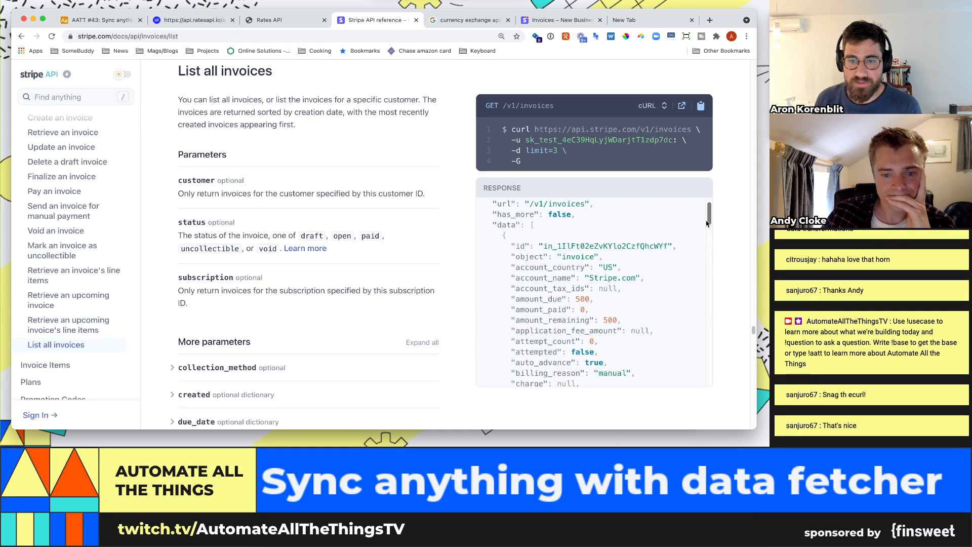
{"action": "scroll", "coordinate": [586, 284], "scroll_direction": "down", "scroll_amount": 2}
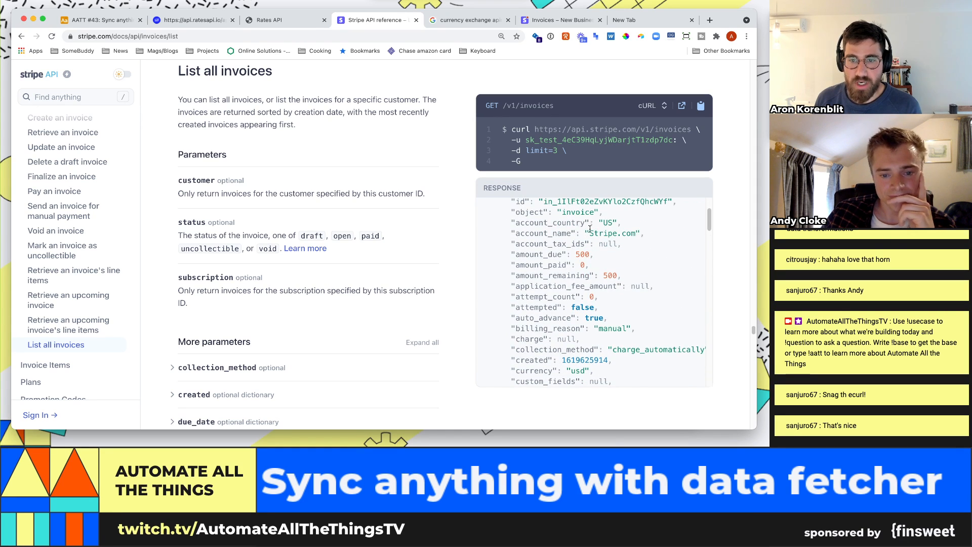
{"action": "scroll", "coordinate": [586, 284], "scroll_direction": "down", "scroll_amount": 1}
{"action": "scroll", "coordinate": [530, 300], "scroll_direction": "down", "scroll_amount": 3}
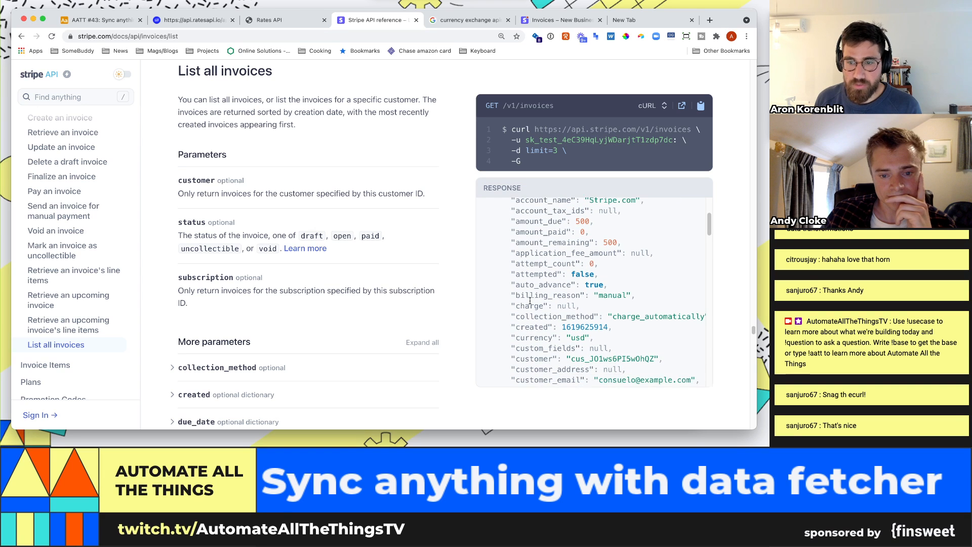
{"action": "mouse_move", "coordinate": [517, 334]}
{"action": "left_mouse_down"}
{"action": "mouse_move", "coordinate": [695, 333]}
{"action": "mouse_move", "coordinate": [628, 323]}
{"action": "mouse_move", "coordinate": [506, 334]}
{"action": "left_mouse_up"}
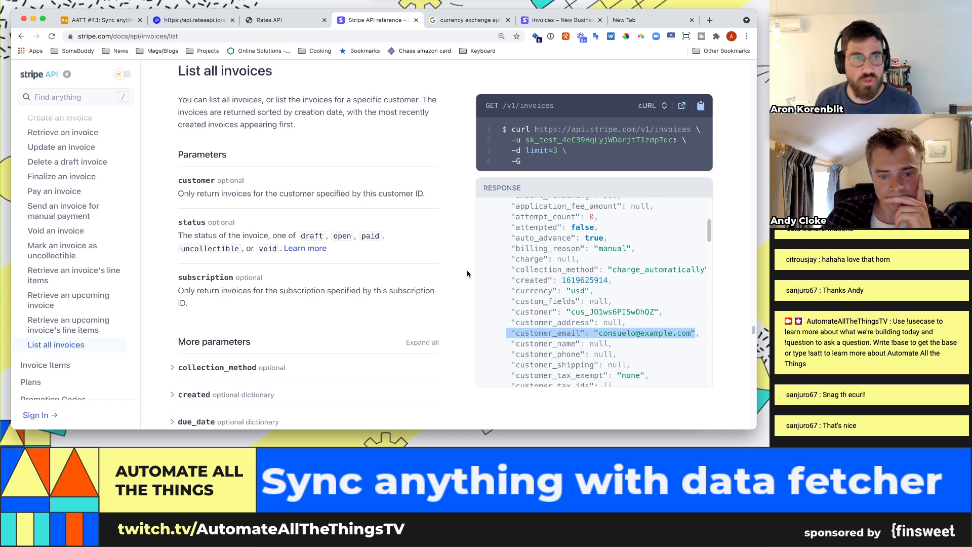
Step: Back in Airtable, keep the data.customer_email response field as Email type and map it to the Customer table field
{"action": "left_click", "coordinate": [101, 20]}
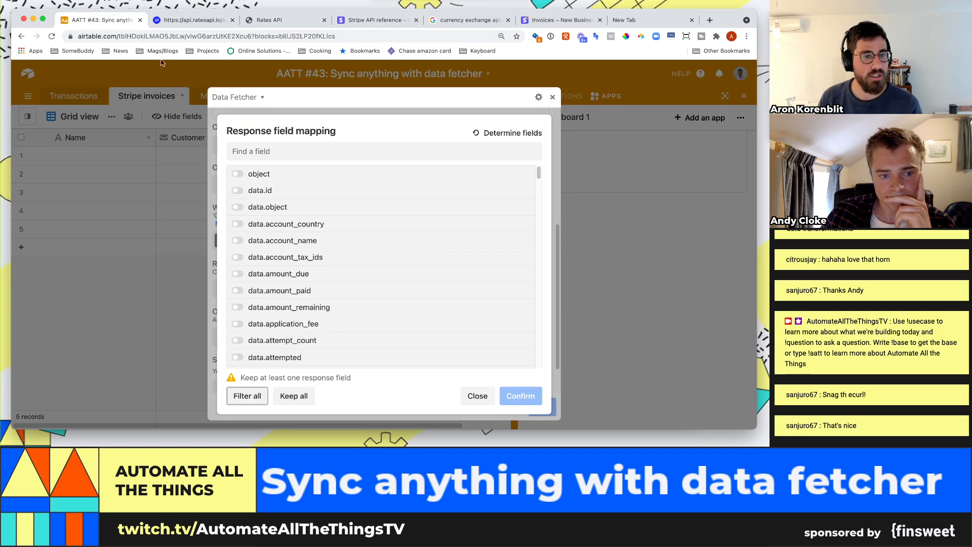
{"action": "scroll", "coordinate": [365, 269], "scroll_direction": "down", "scroll_amount": 5}
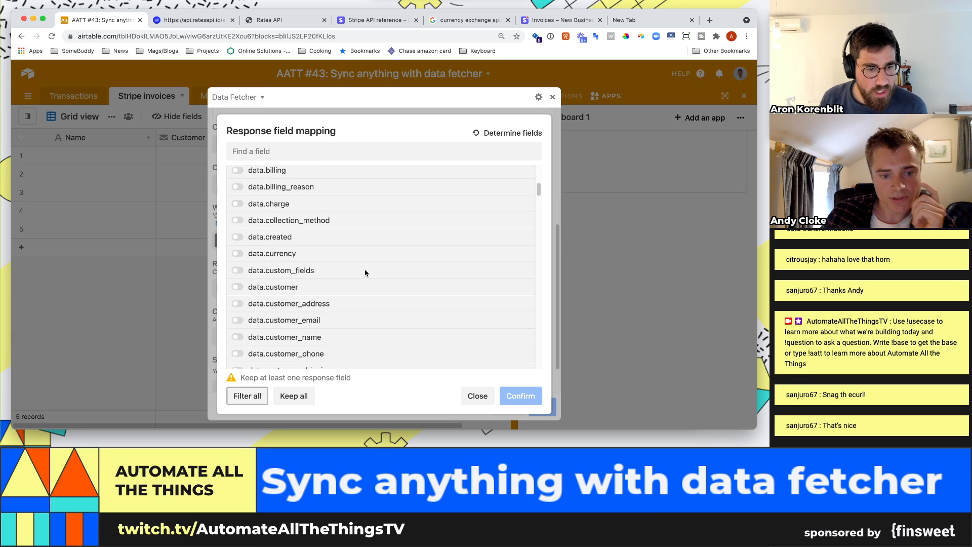
{"action": "left_click", "coordinate": [236, 320]}
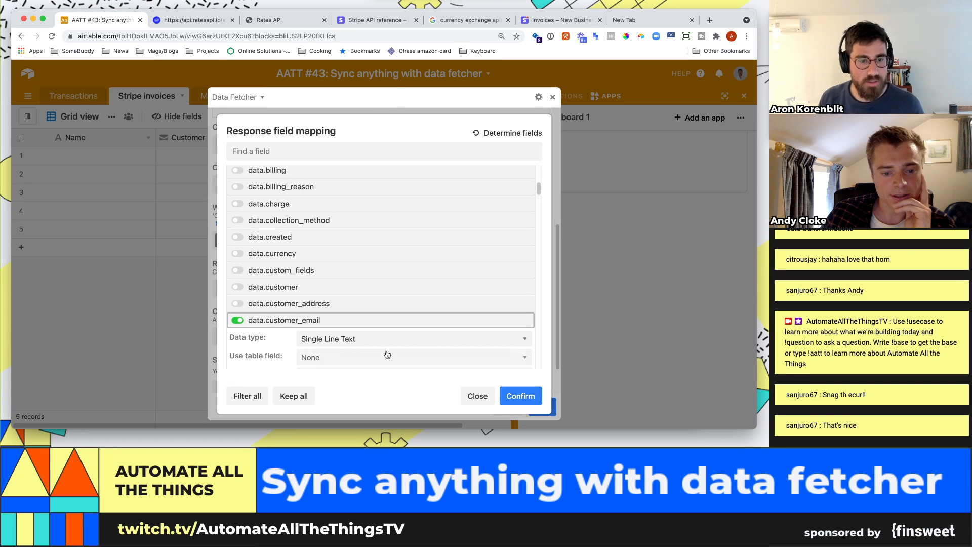
{"action": "scroll", "coordinate": [331, 295], "scroll_direction": "down", "scroll_amount": 1}
{"action": "left_click", "coordinate": [331, 281]}
{"action": "left_click", "coordinate": [329, 305]}
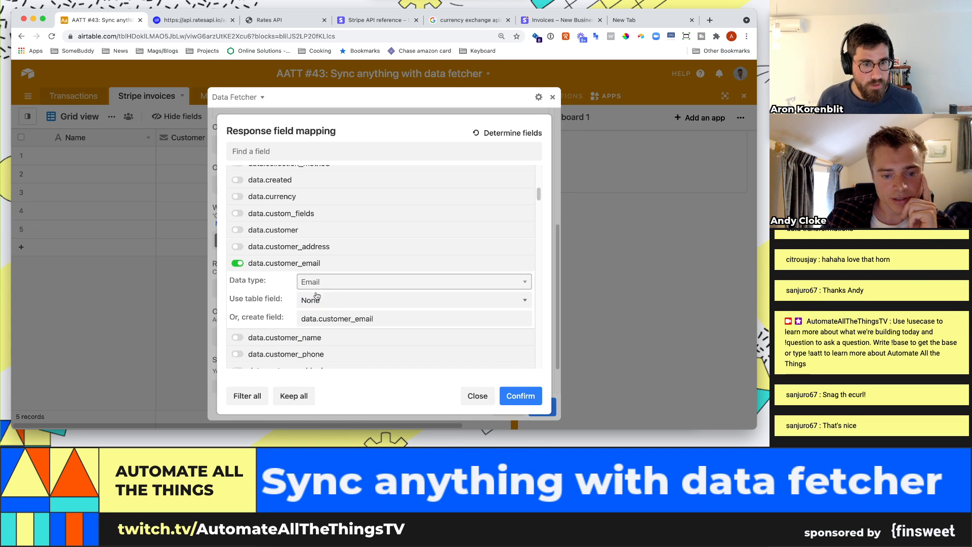
{"action": "left_click", "coordinate": [340, 301]}
{"action": "left_click", "coordinate": [336, 335]}
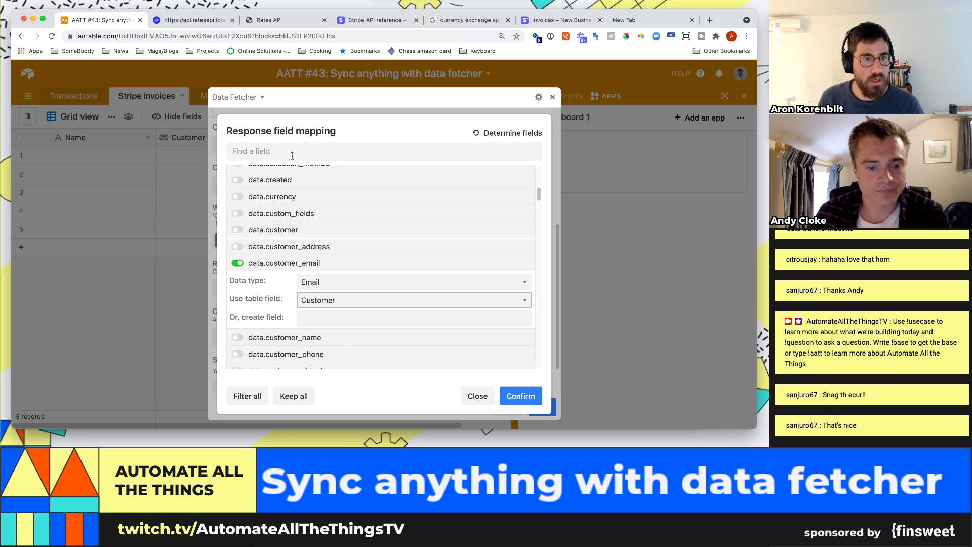
Step: Check the Stripe dashboard's invoice list and the API reference's sample response for an invoice number field
{"action": "left_click", "coordinate": [194, 19]}
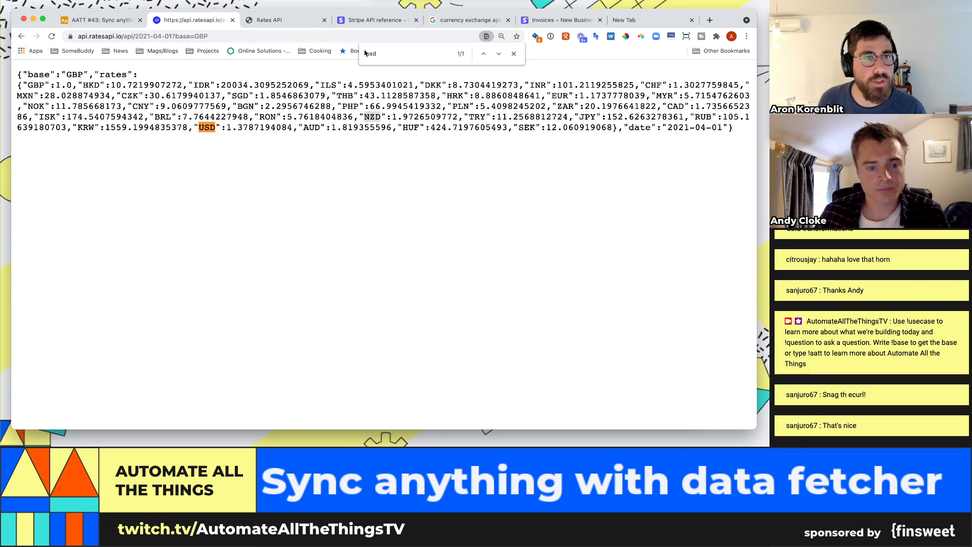
{"action": "left_click", "coordinate": [377, 20]}
{"action": "scroll", "coordinate": [582, 312], "scroll_direction": "down", "scroll_amount": 3}
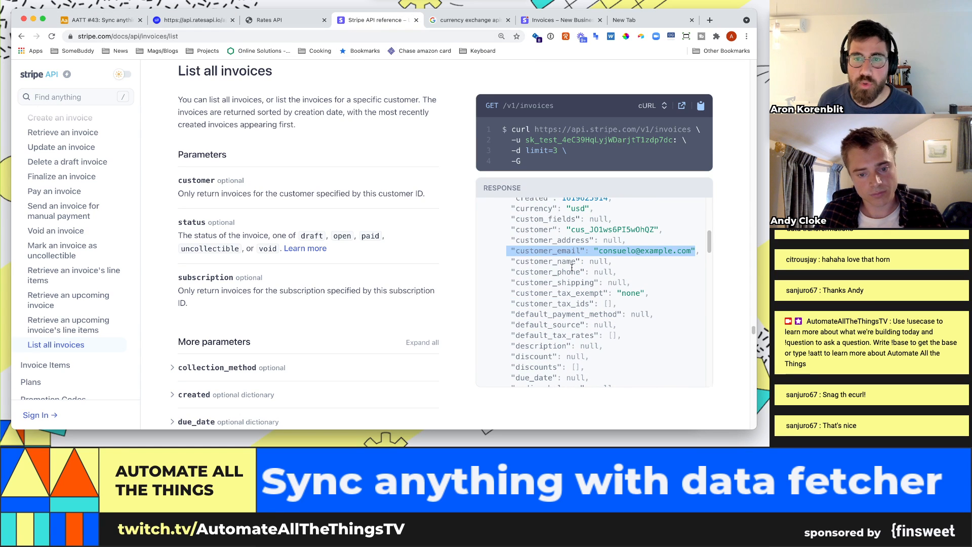
{"action": "left_click", "coordinate": [567, 20]}
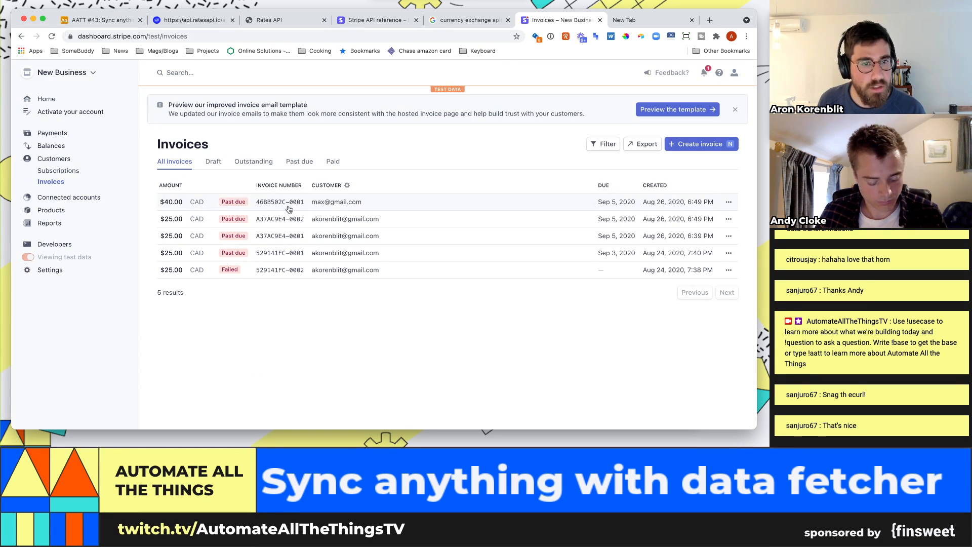
{"action": "left_click", "coordinate": [377, 23]}
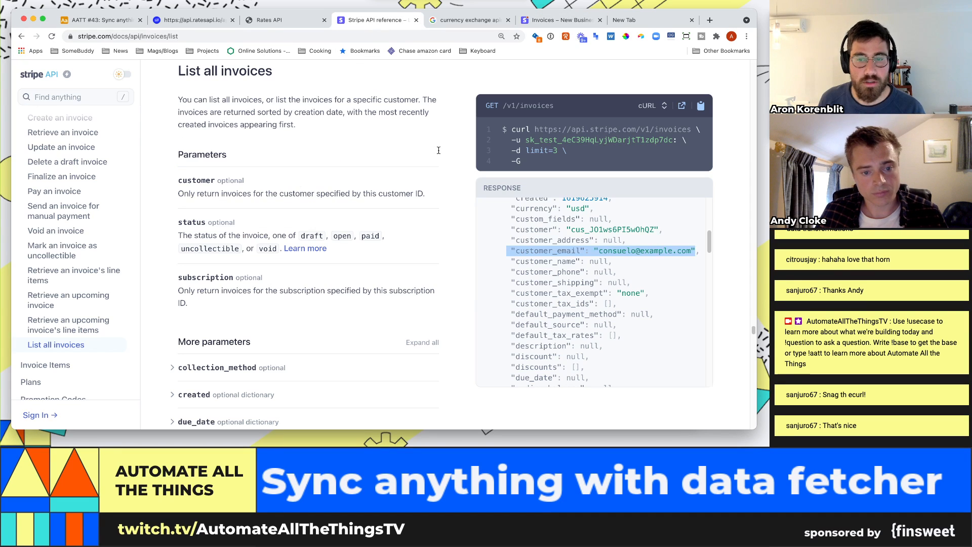
{"action": "key", "text": "super+f"}
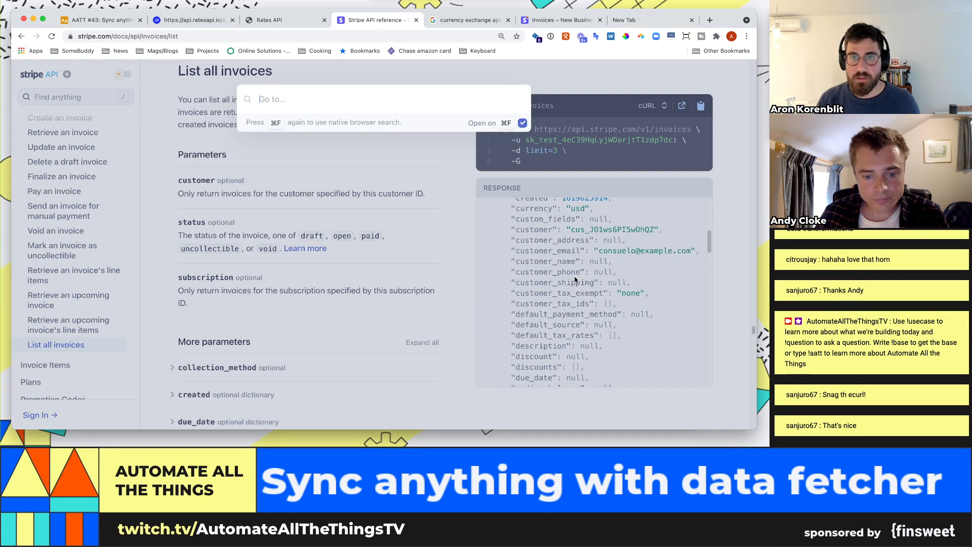
{"action": "key", "text": "Escape"}
{"action": "scroll", "coordinate": [647, 310], "scroll_direction": "down", "scroll_amount": 2}
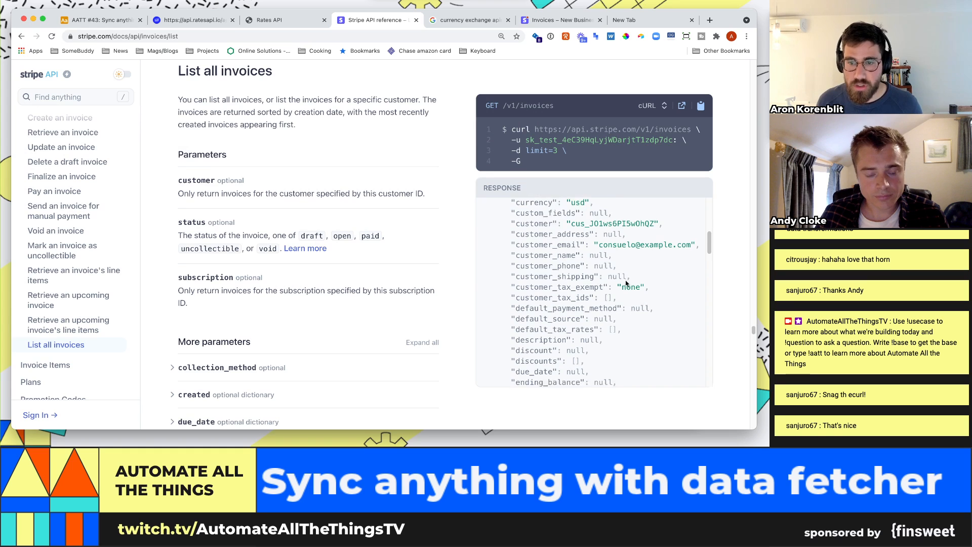
Step: Search Airtable's response field mapping for "invoice" and for "numb"
{"action": "left_click", "coordinate": [118, 20]}
{"action": "left_click", "coordinate": [337, 151]}
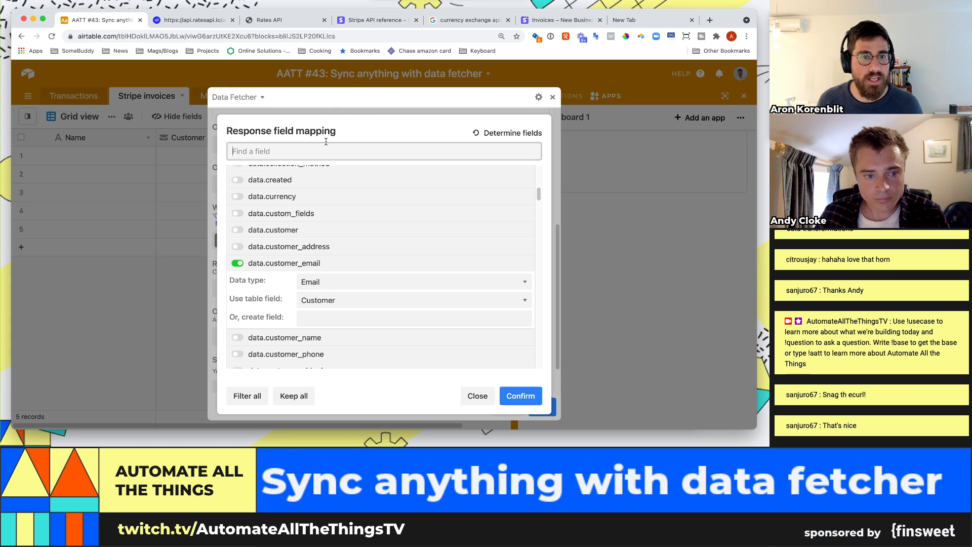
{"action": "type", "text": "invoi"}
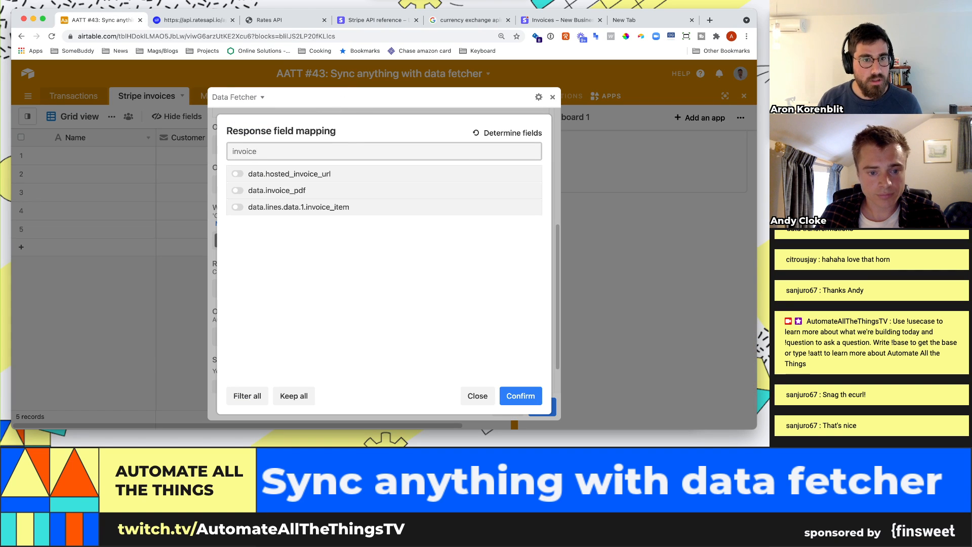
{"action": "type", "text": "ce"}
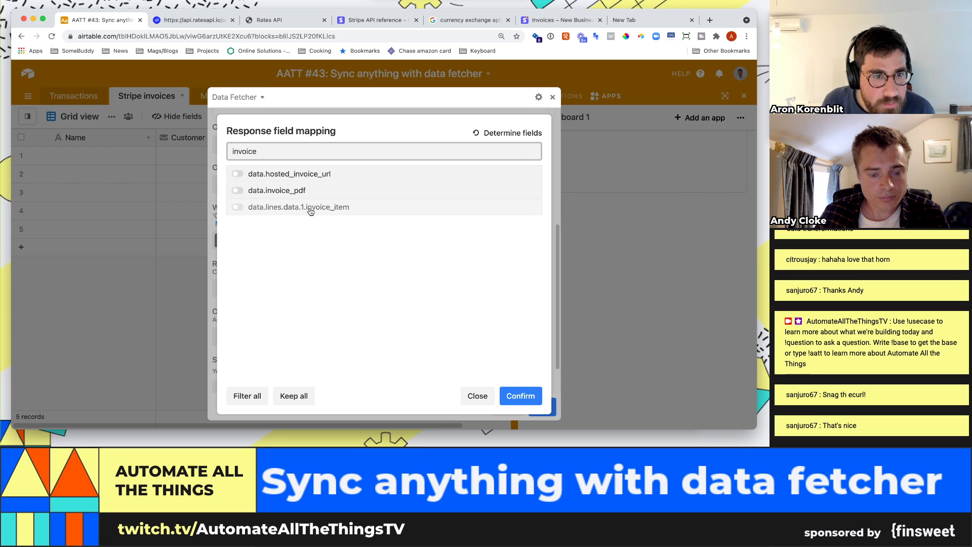
{"action": "key", "text": "super+a"}
{"action": "type", "text": "numb"}
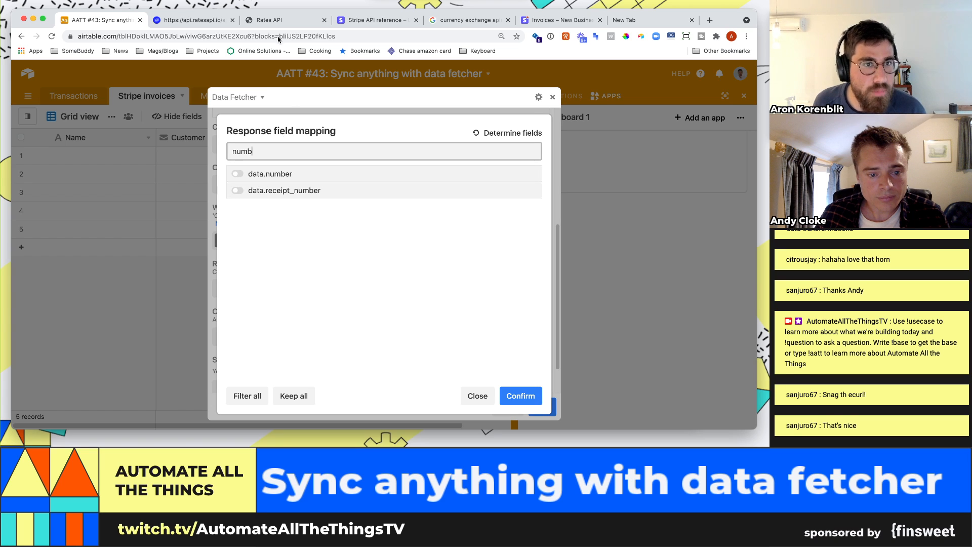
Step: Examine the sample response in the Stripe API reference, comparing the nested line-item data with the top-level invoice fields
{"action": "left_click", "coordinate": [395, 20]}
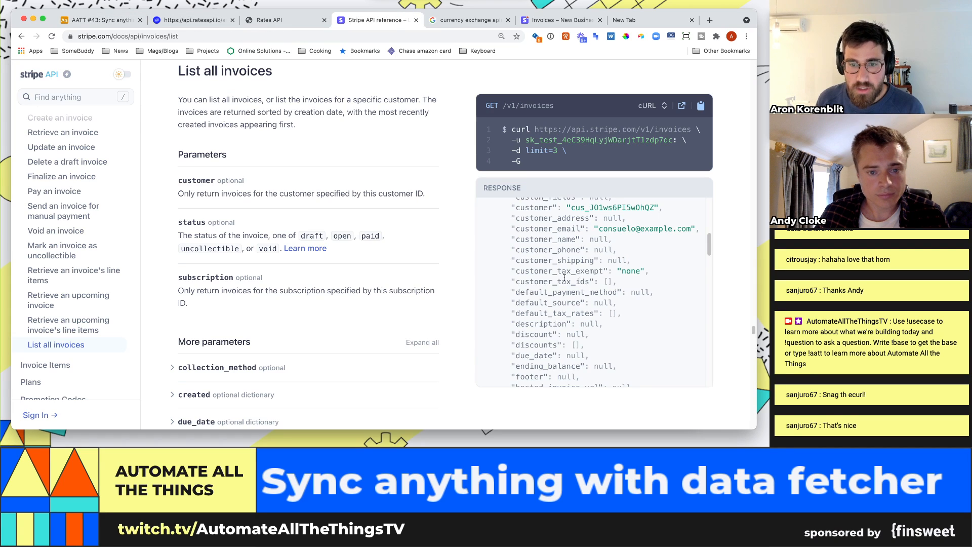
{"action": "scroll", "coordinate": [565, 277], "scroll_direction": "down", "scroll_amount": 3}
{"action": "scroll", "coordinate": [560, 317], "scroll_direction": "down", "scroll_amount": 2}
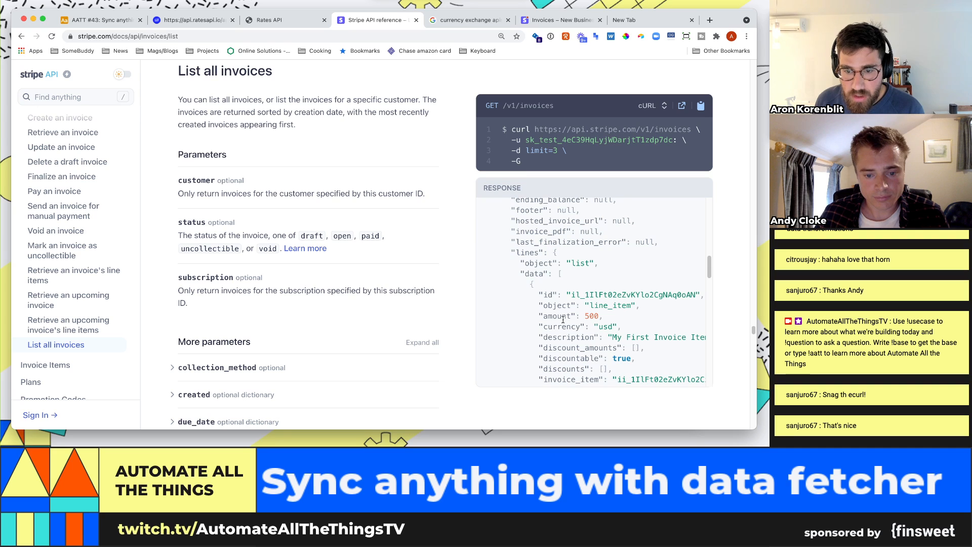
{"action": "scroll", "coordinate": [564, 320], "scroll_direction": "down", "scroll_amount": 1}
{"action": "left_click_drag", "start_coordinate": [522, 270], "coordinate": [545, 269]}
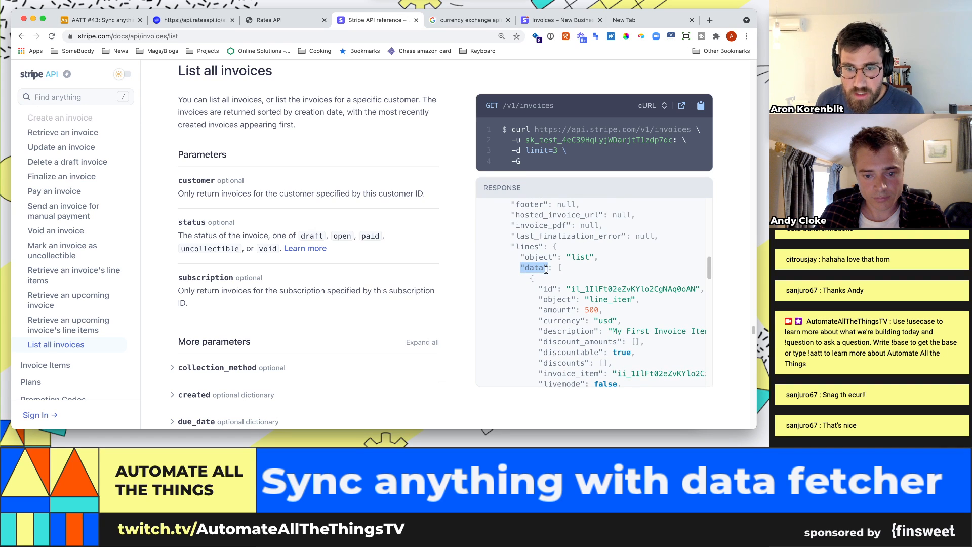
{"action": "scroll", "coordinate": [559, 294], "scroll_direction": "down", "scroll_amount": 4}
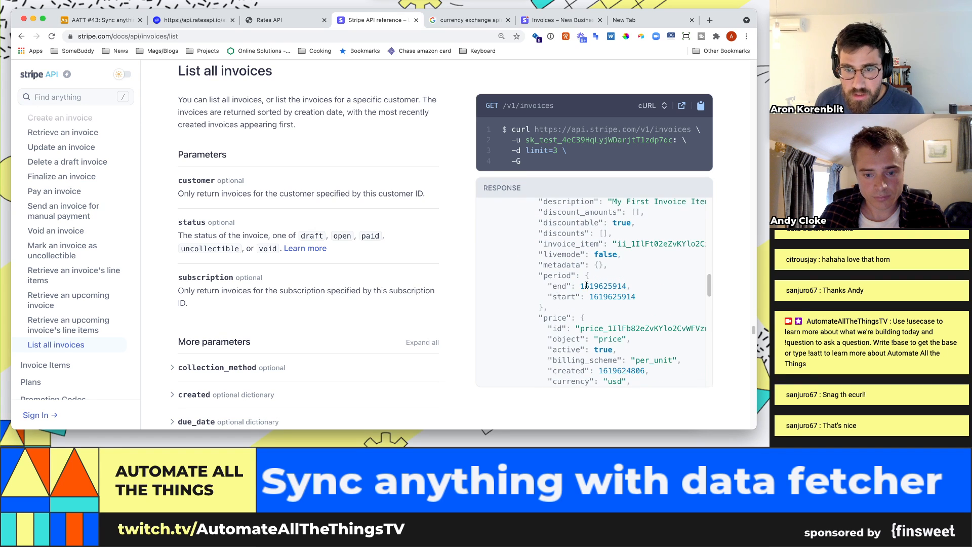
{"action": "scroll", "coordinate": [586, 285], "scroll_direction": "down", "scroll_amount": 4}
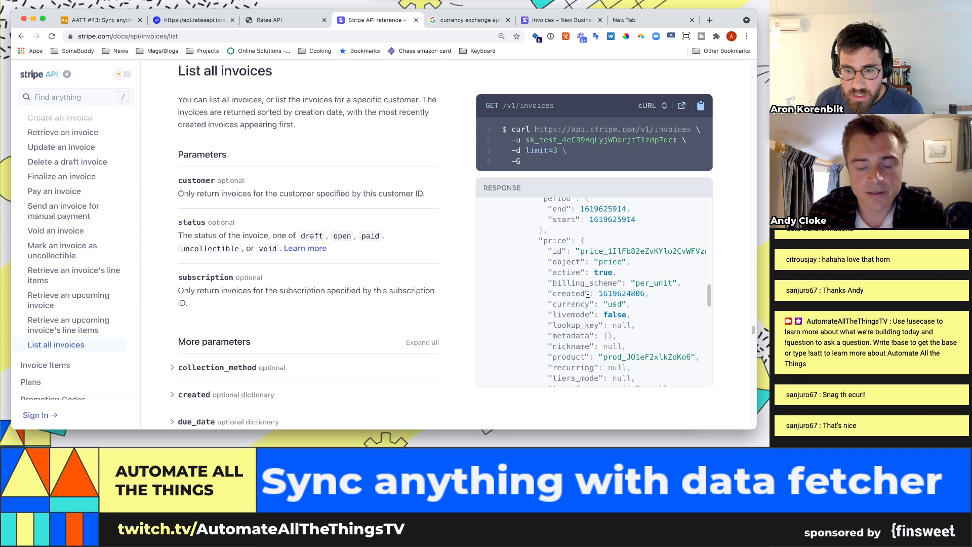
{"action": "scroll", "coordinate": [587, 294], "scroll_direction": "up", "scroll_amount": 15}
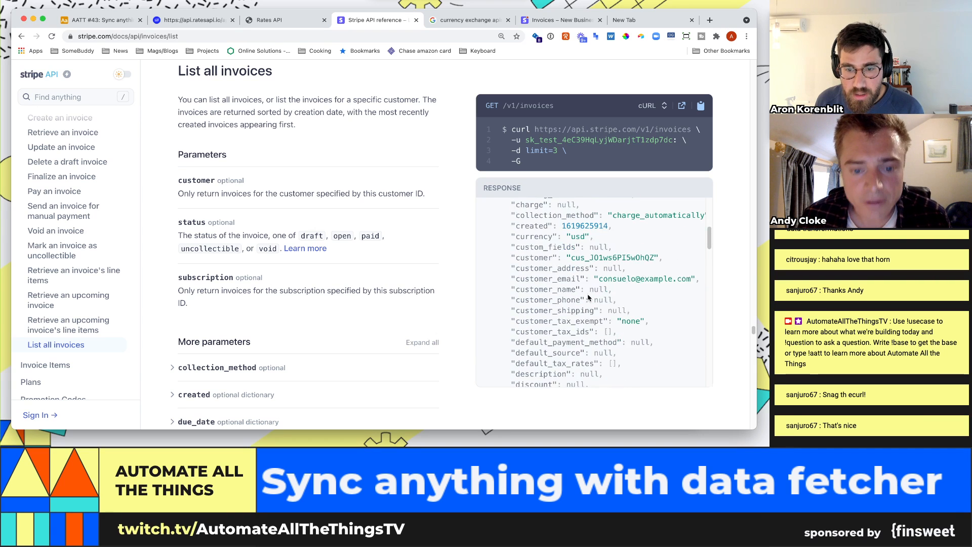
{"action": "scroll", "coordinate": [589, 298], "scroll_direction": "up", "scroll_amount": 6}
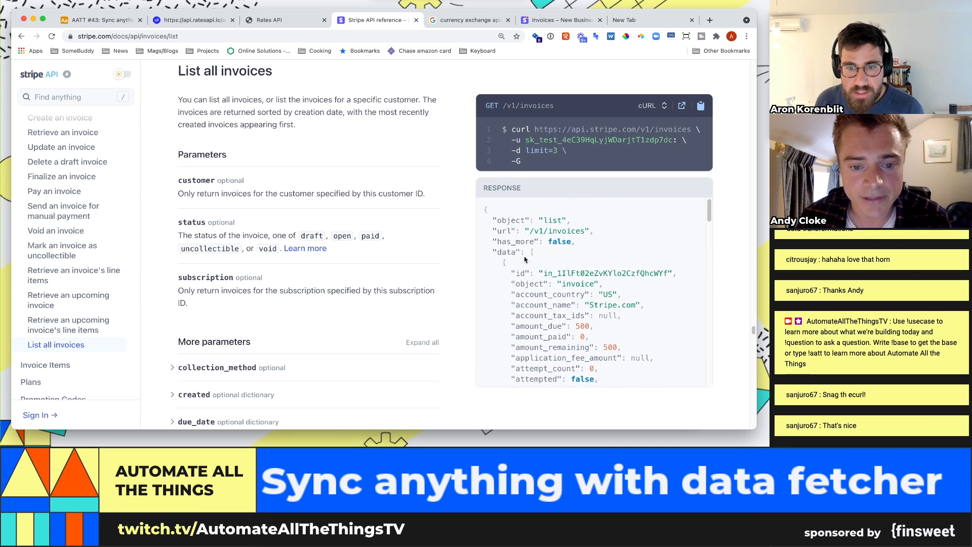
Step: Find the top-level invoice number field in the Stripe API reference's sample response, below the nested line items
{"action": "scroll", "coordinate": [513, 307], "scroll_direction": "down", "scroll_amount": 7}
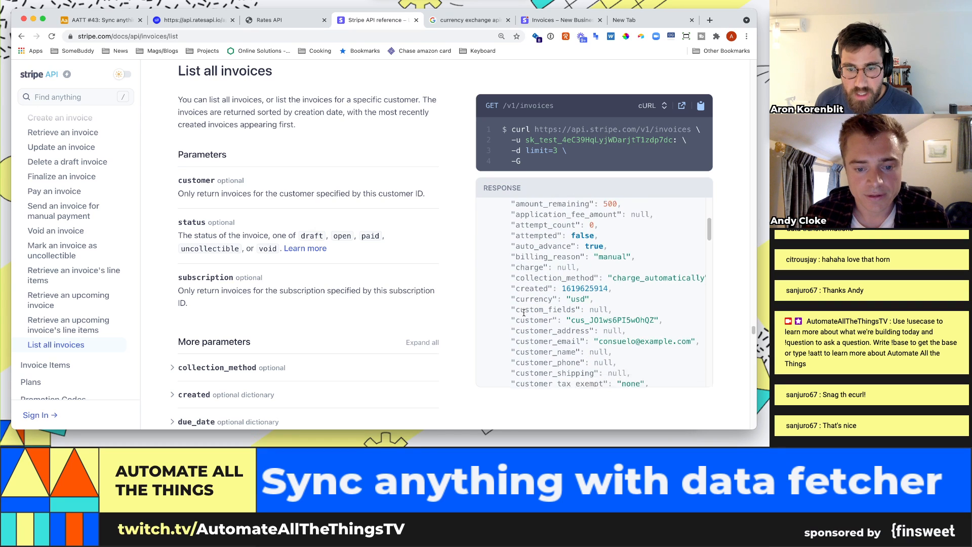
{"action": "scroll", "coordinate": [524, 313], "scroll_direction": "down", "scroll_amount": 7}
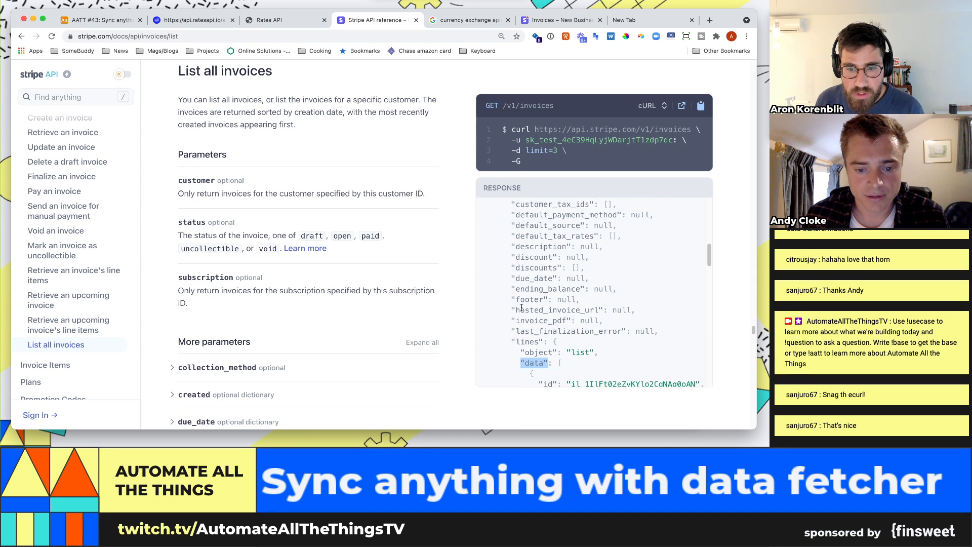
{"action": "scroll", "coordinate": [521, 307], "scroll_direction": "down", "scroll_amount": 10}
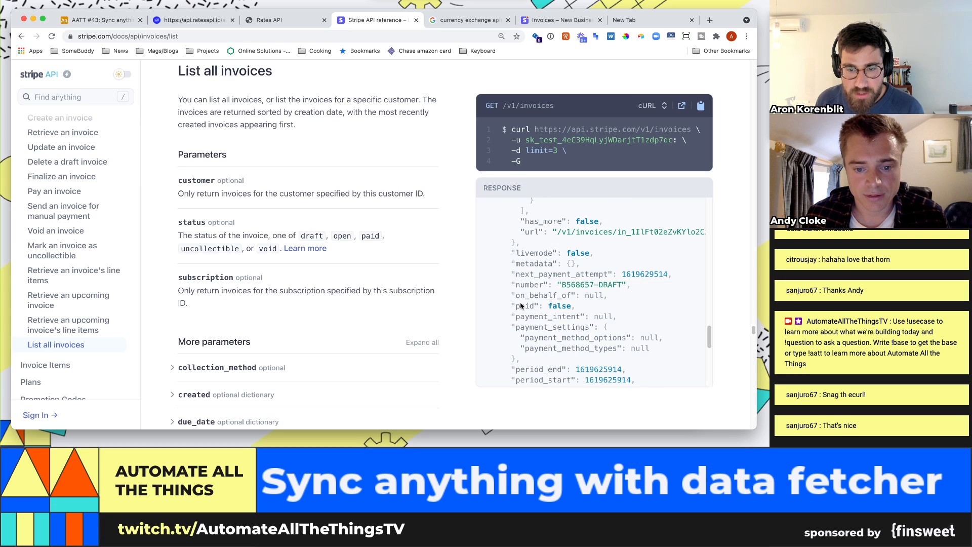
{"action": "scroll", "coordinate": [521, 305], "scroll_direction": "down", "scroll_amount": 5}
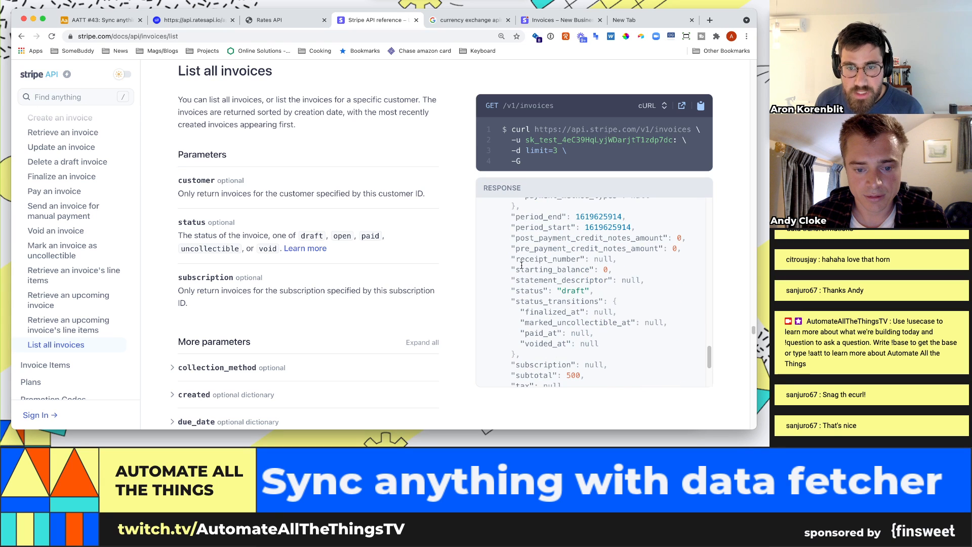
{"action": "scroll", "coordinate": [522, 265], "scroll_direction": "up", "scroll_amount": 5}
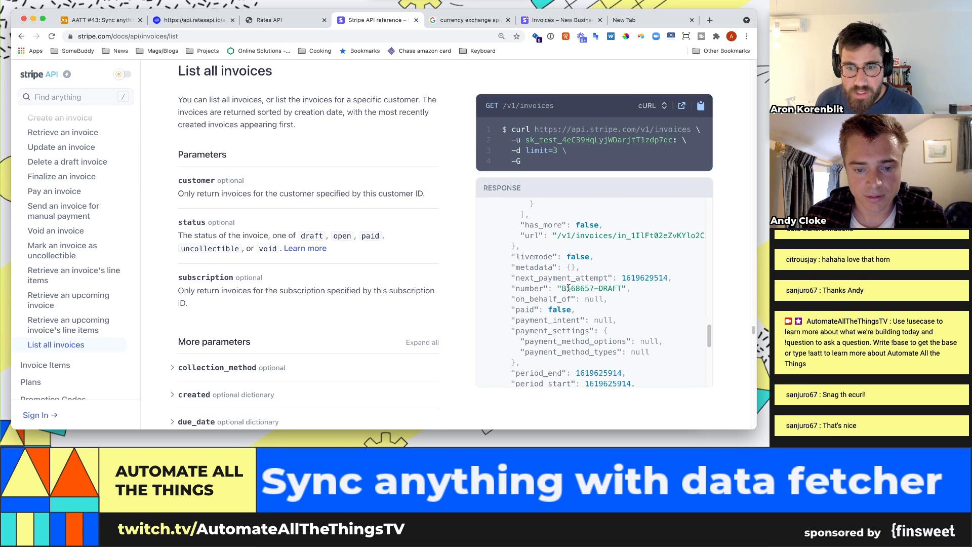
{"action": "left_click_drag", "start_coordinate": [620, 285], "coordinate": [513, 290]}
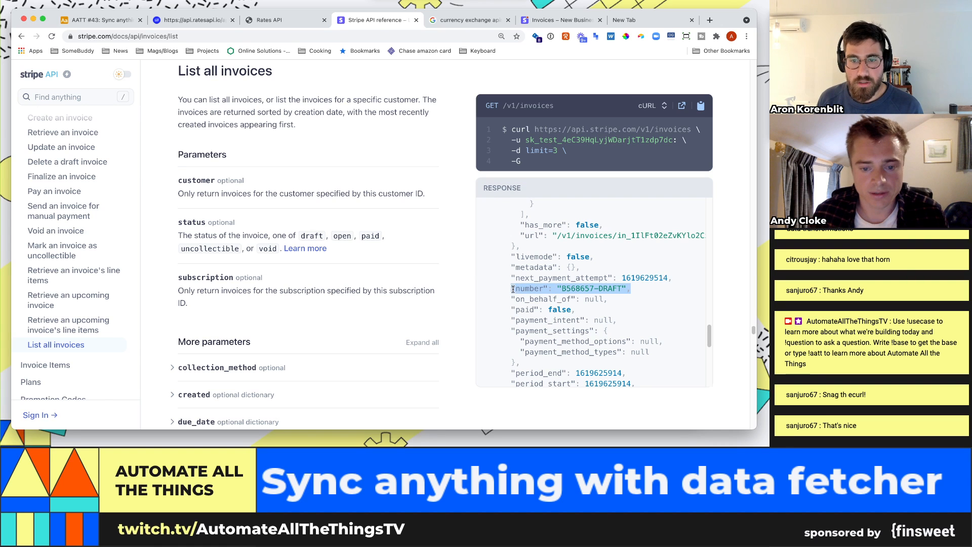
Step: Back in Airtable, keep the data.number response field as Single Line Text and map it to the Invoice number table field
{"action": "left_click", "coordinate": [102, 19]}
{"action": "left_click", "coordinate": [258, 178]}
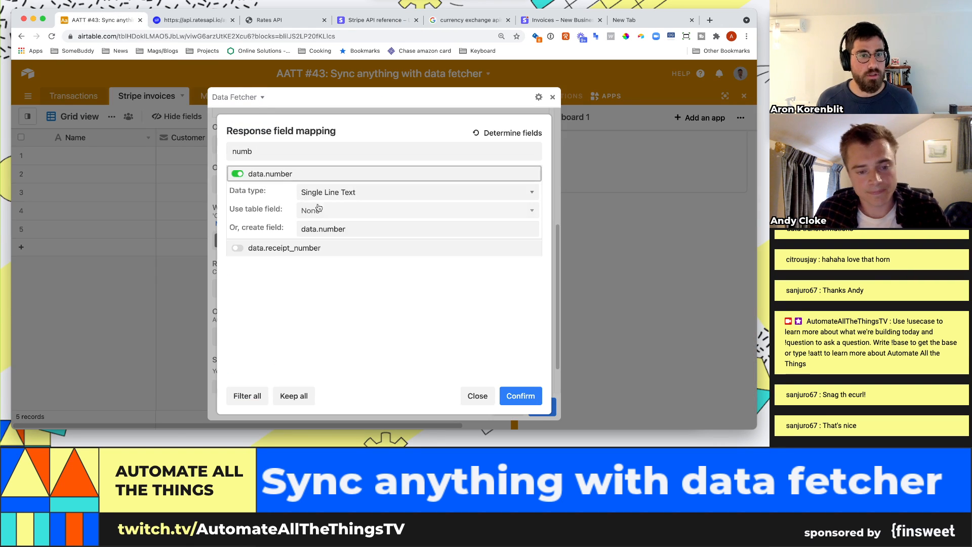
{"action": "left_click", "coordinate": [375, 191]}
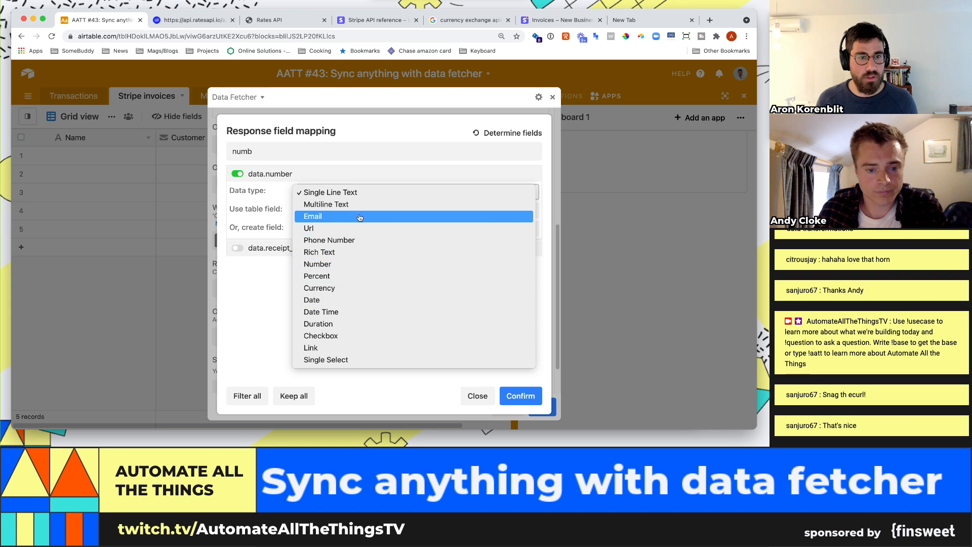
{"action": "left_click", "coordinate": [357, 192]}
{"action": "left_click", "coordinate": [365, 209]}
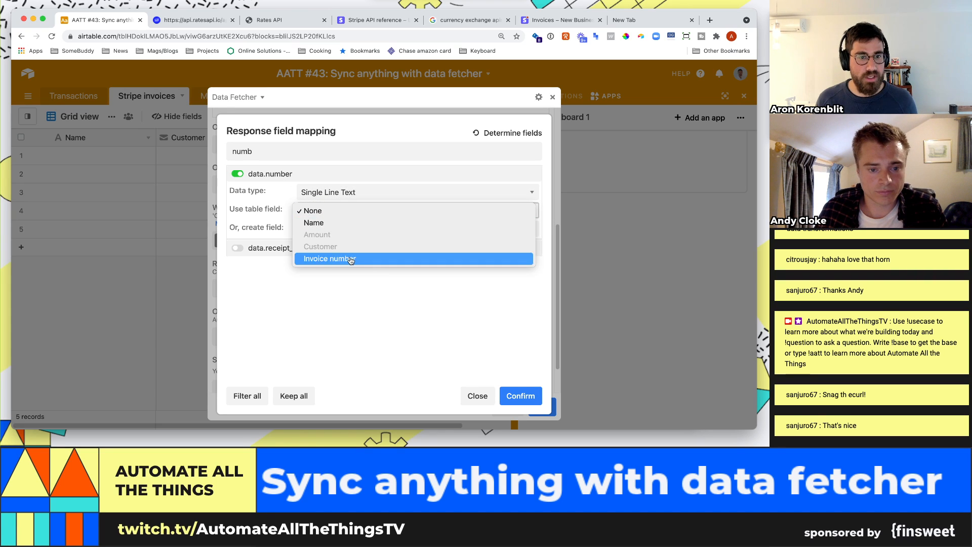
{"action": "left_click", "coordinate": [348, 259]}
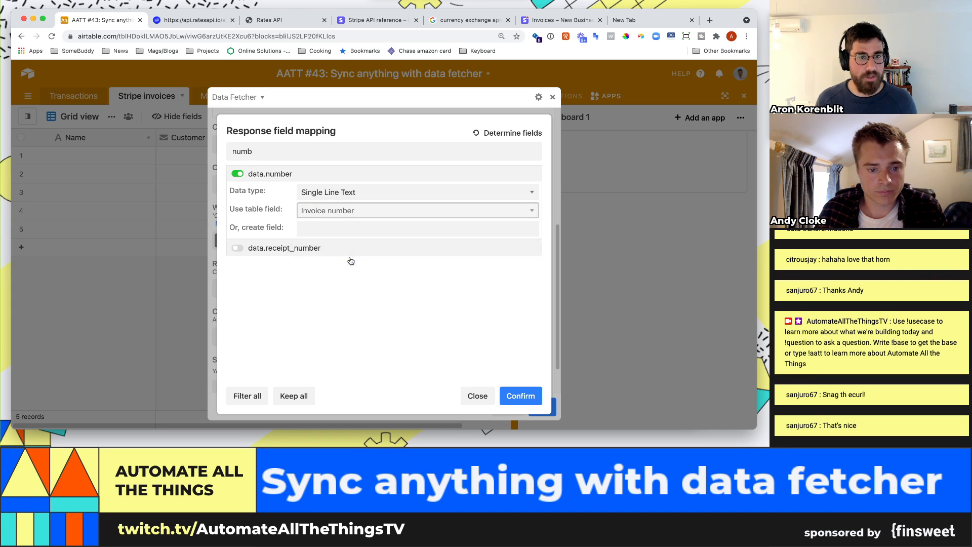
Step: Check the Stripe dashboard's invoice list, and locate the amount inside the line-item data of the API reference's sample response
{"action": "double_click", "coordinate": [262, 154]}
{"action": "left_click", "coordinate": [571, 20]}
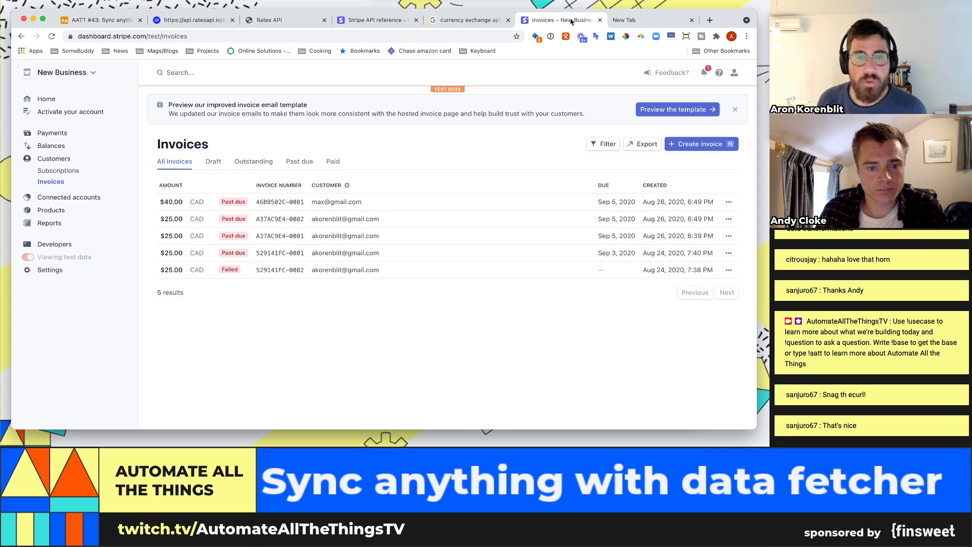
{"action": "left_click", "coordinate": [102, 20]}
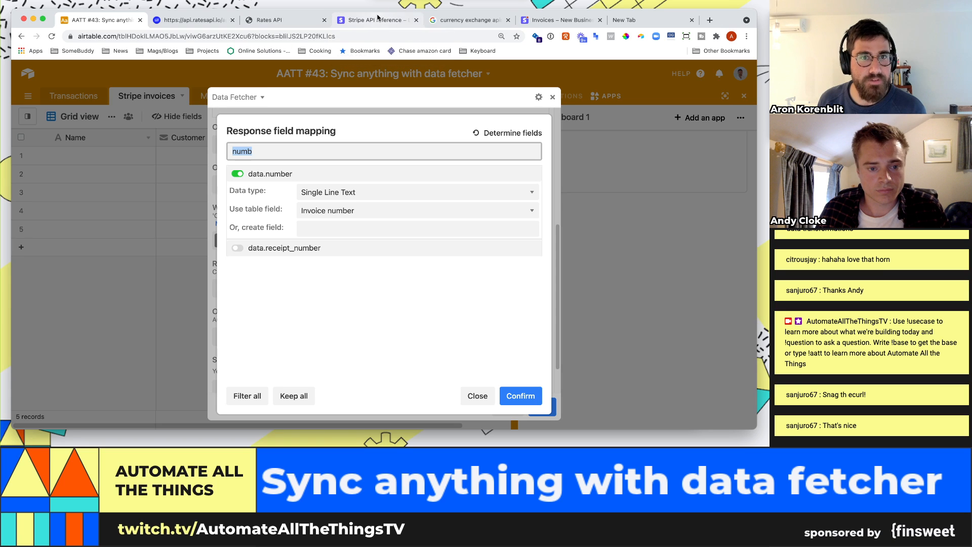
{"action": "left_click", "coordinate": [375, 20]}
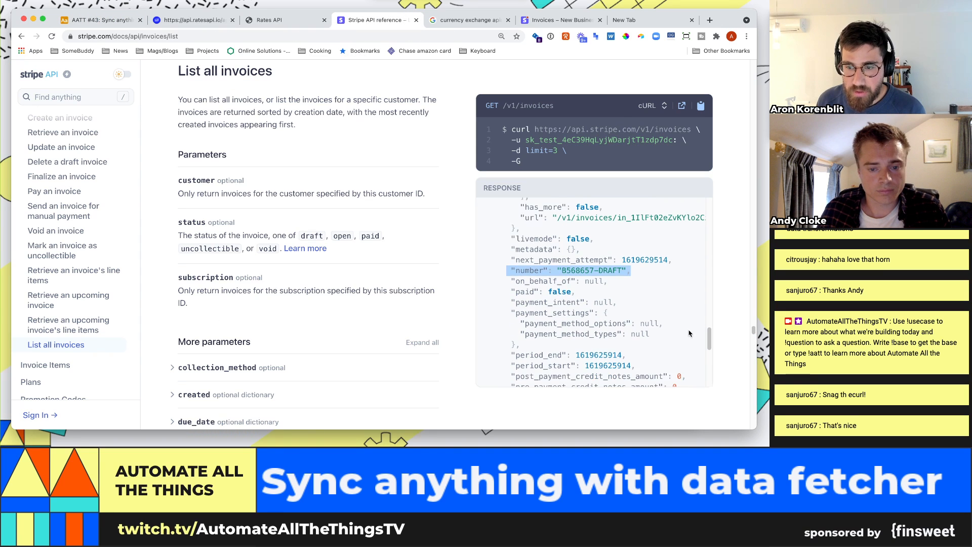
{"action": "scroll", "coordinate": [650, 290], "scroll_direction": "up", "scroll_amount": 10}
{"action": "scroll", "coordinate": [630, 329], "scroll_direction": "up", "scroll_amount": 2}
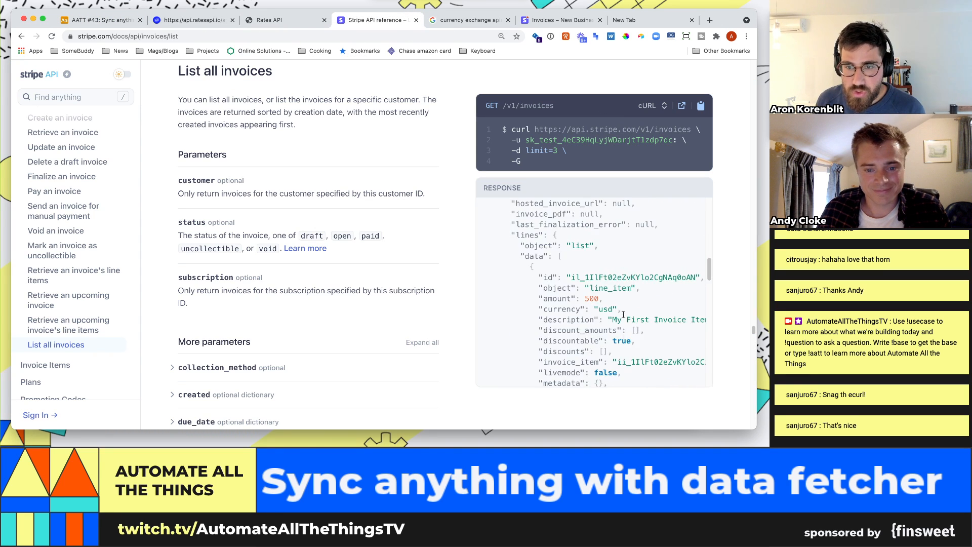
{"action": "scroll", "coordinate": [545, 256], "scroll_direction": "up", "scroll_amount": 10}
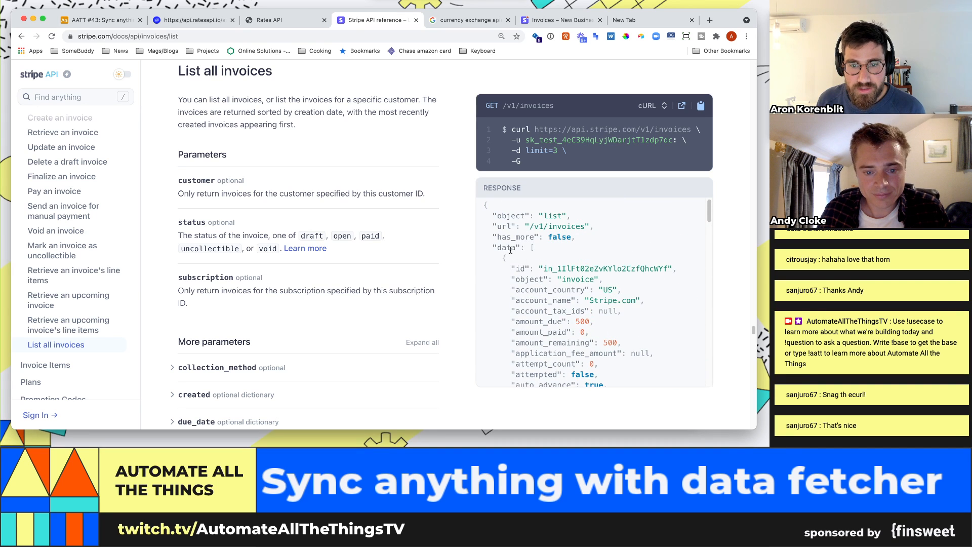
{"action": "scroll", "coordinate": [524, 269], "scroll_direction": "down", "scroll_amount": 5}
{"action": "scroll", "coordinate": [527, 283], "scroll_direction": "down", "scroll_amount": 3}
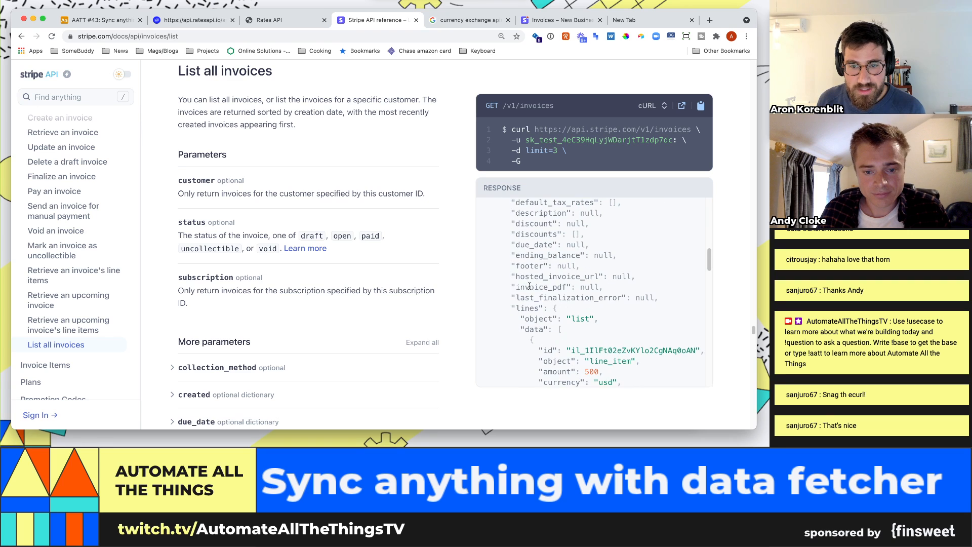
{"action": "left_click_drag", "start_coordinate": [525, 329], "coordinate": [551, 329]}
{"action": "scroll", "coordinate": [554, 328], "scroll_direction": "down", "scroll_amount": 2}
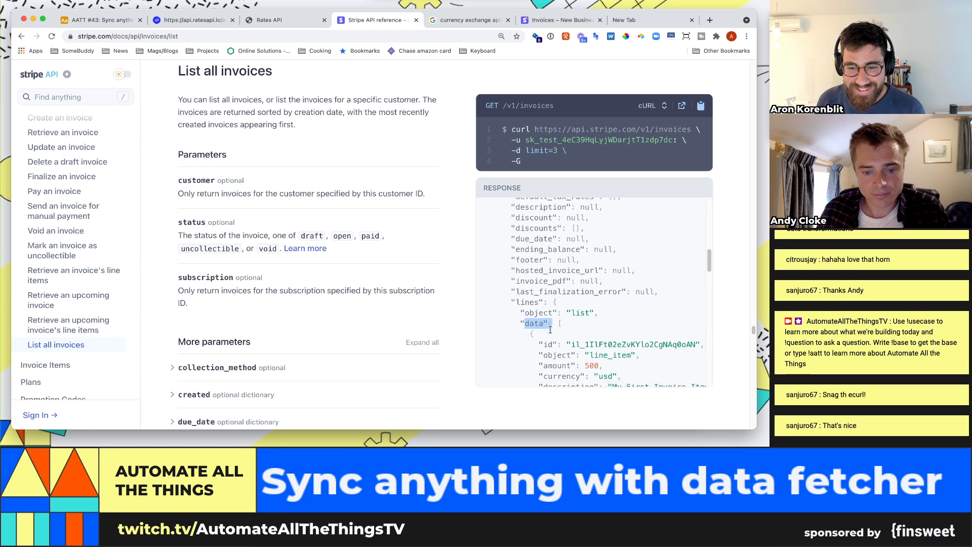
{"action": "double_click", "coordinate": [561, 326]}
{"action": "double_click", "coordinate": [560, 319]}
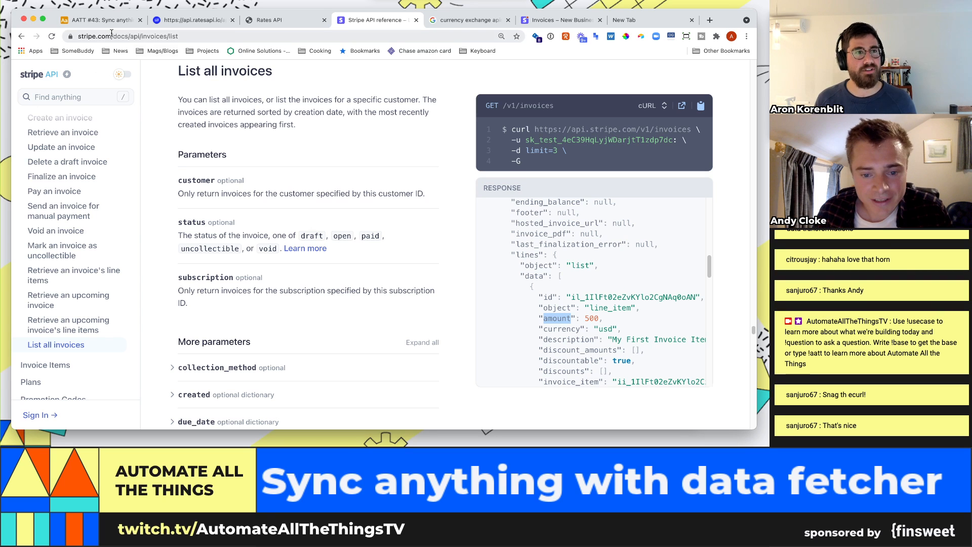
Step: Back in Airtable, search the response field mapping for "amount" and keep the data.lines.data.1.amount field
{"action": "left_click", "coordinate": [102, 20]}
{"action": "type", "text": "amount"}
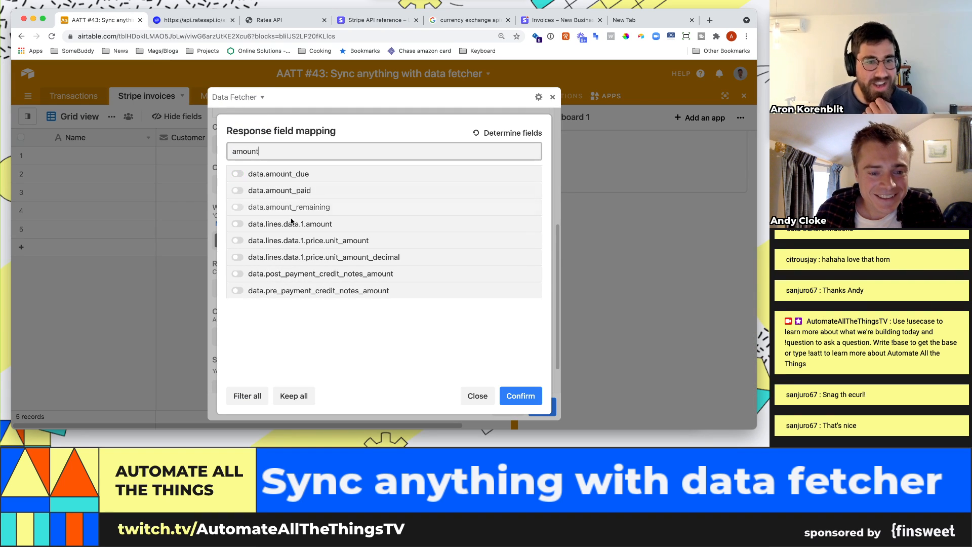
{"action": "left_click", "coordinate": [298, 230]}
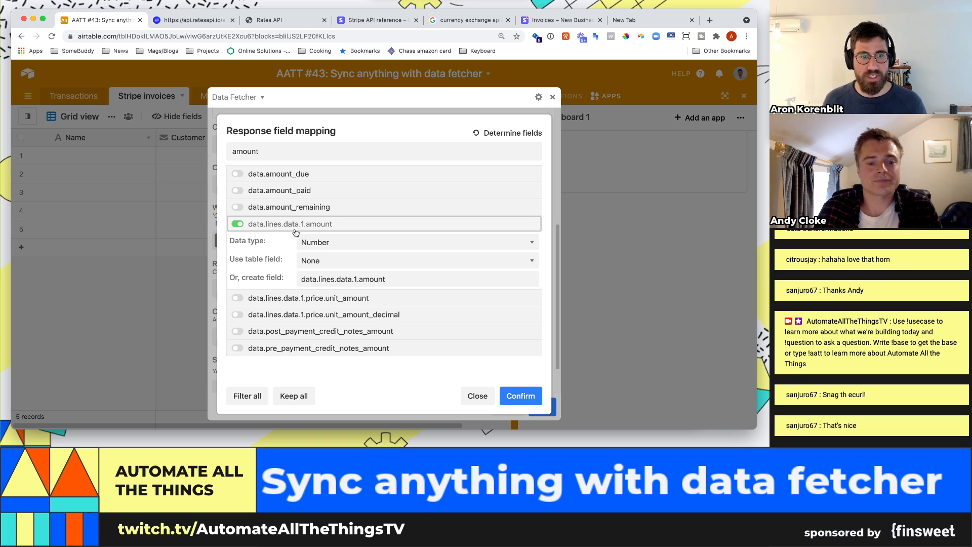
Step: Examine how the Stripe API reference's sample response nests data, lines and line-item data down to the amount
{"action": "left_click", "coordinate": [201, 19]}
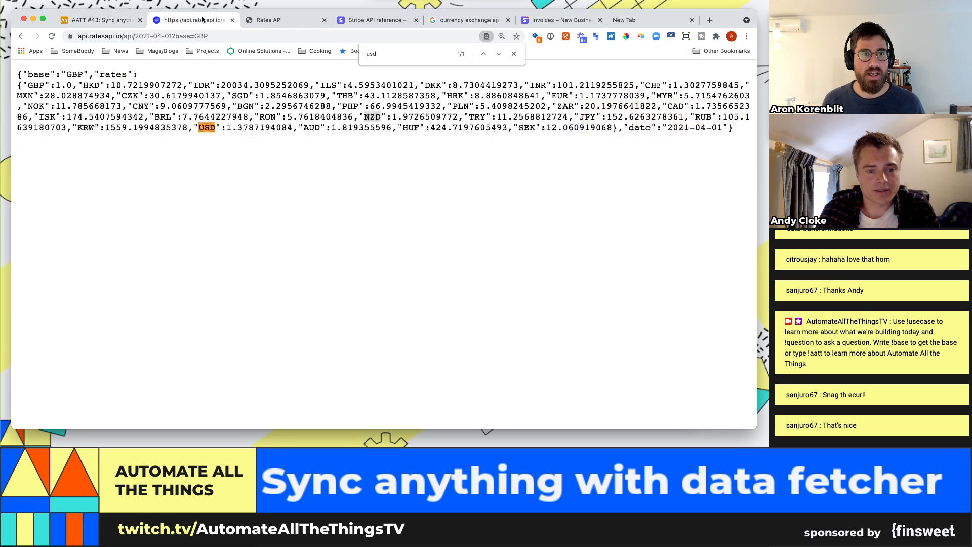
{"action": "left_click", "coordinate": [374, 20]}
{"action": "scroll", "coordinate": [478, 219], "scroll_direction": "up", "scroll_amount": 10}
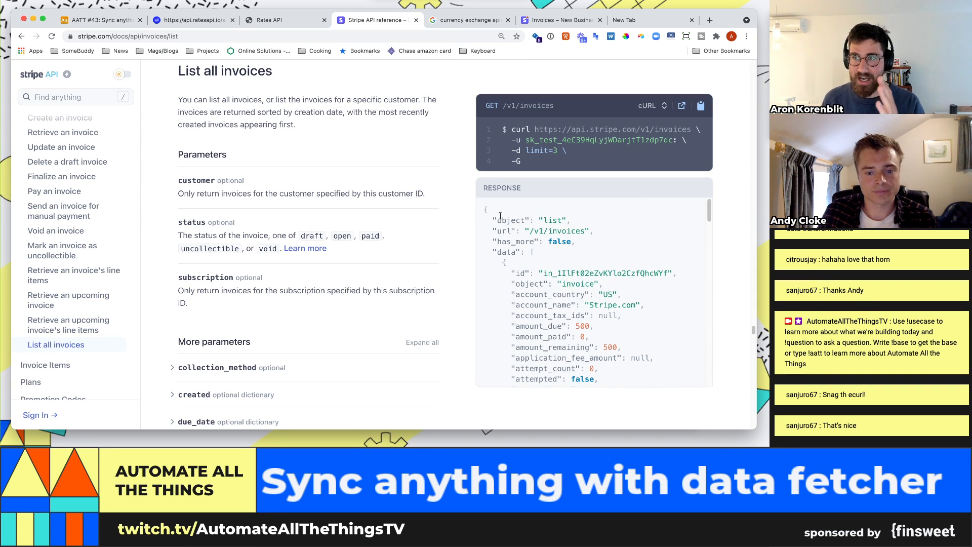
{"action": "left_click_drag", "start_coordinate": [495, 252], "coordinate": [519, 252]}
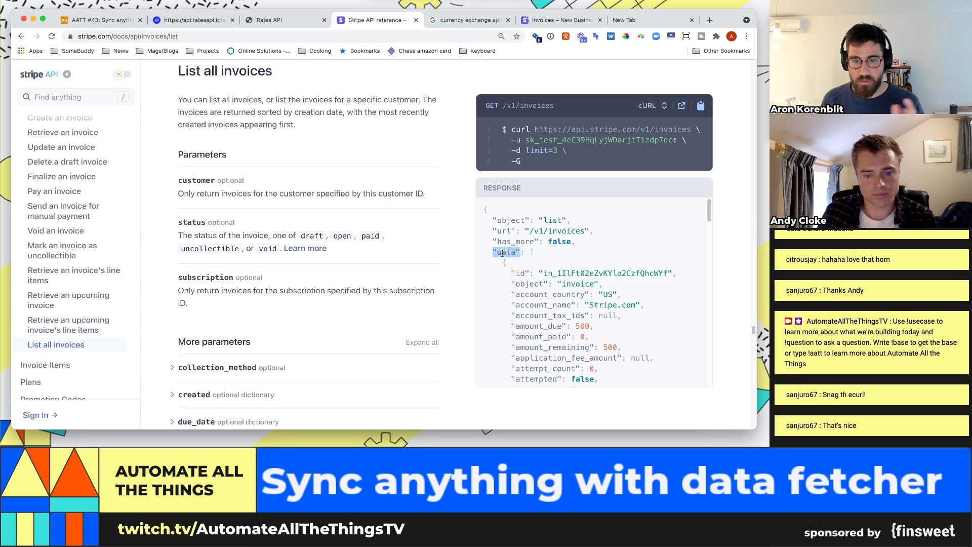
{"action": "left_click", "coordinate": [544, 255]}
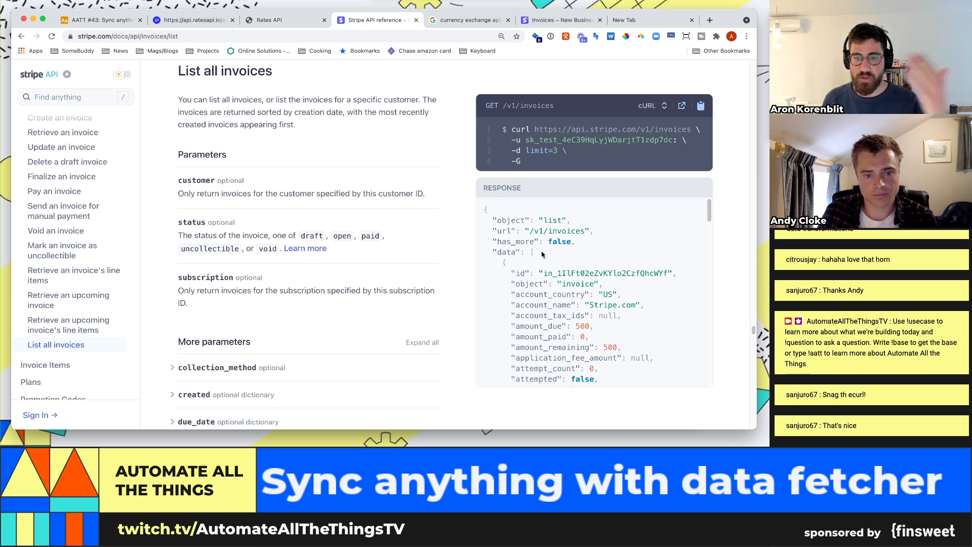
{"action": "left_click_drag", "start_coordinate": [494, 252], "coordinate": [517, 252]}
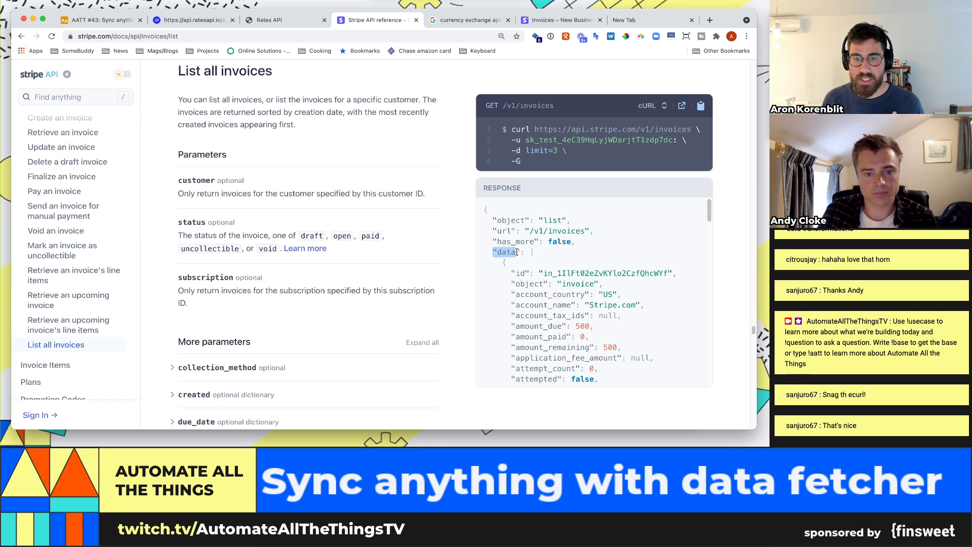
{"action": "scroll", "coordinate": [516, 251], "scroll_direction": "down", "scroll_amount": 10}
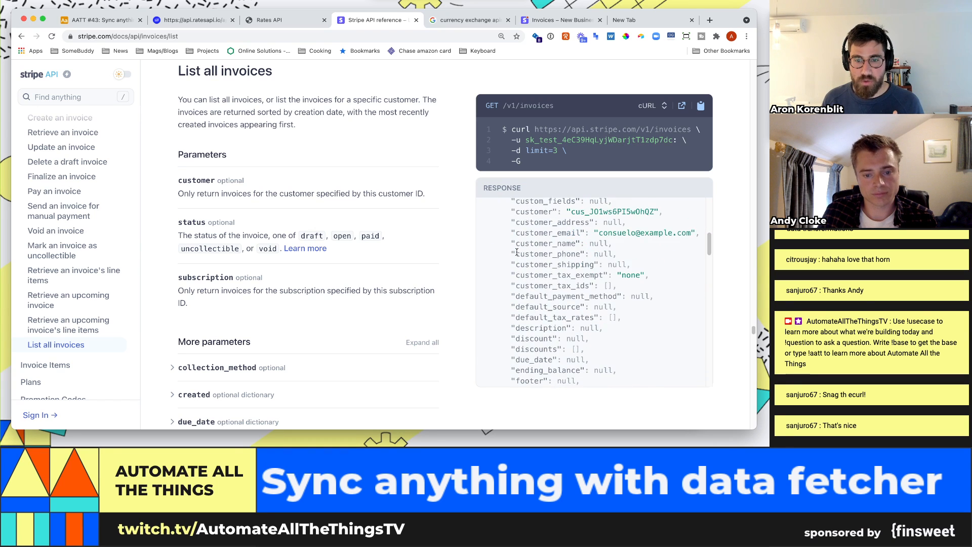
{"action": "scroll", "coordinate": [516, 253], "scroll_direction": "down", "scroll_amount": 5}
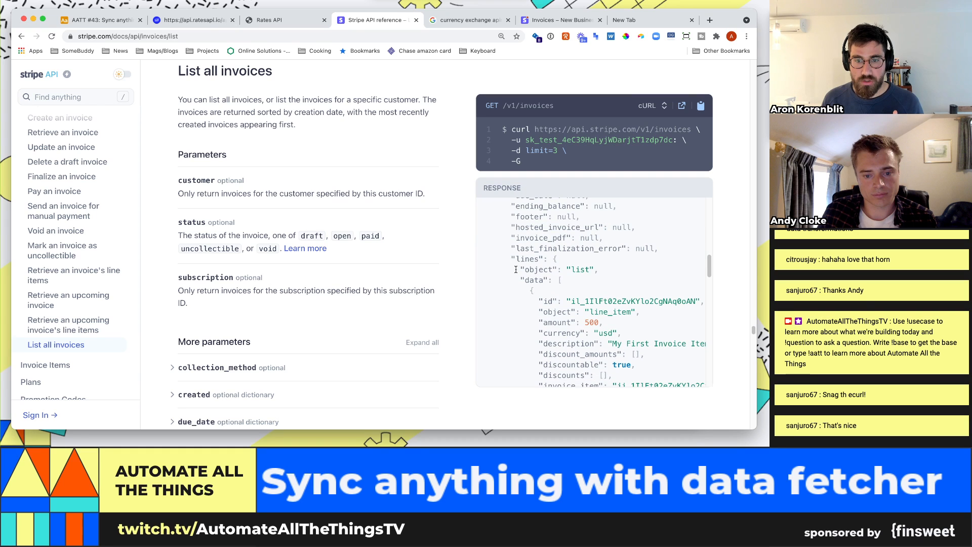
{"action": "left_click_drag", "start_coordinate": [516, 260], "coordinate": [537, 261]}
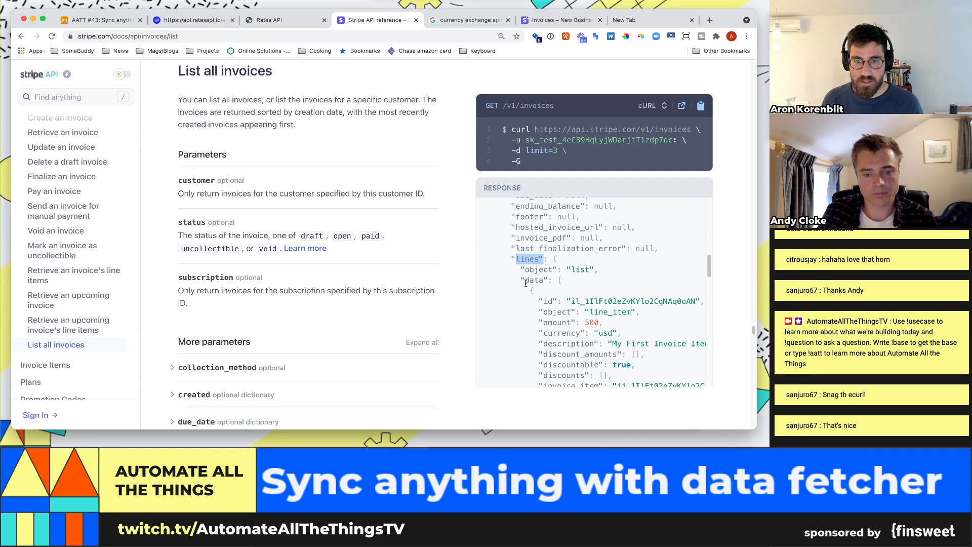
{"action": "left_click_drag", "start_coordinate": [522, 283], "coordinate": [544, 282]}
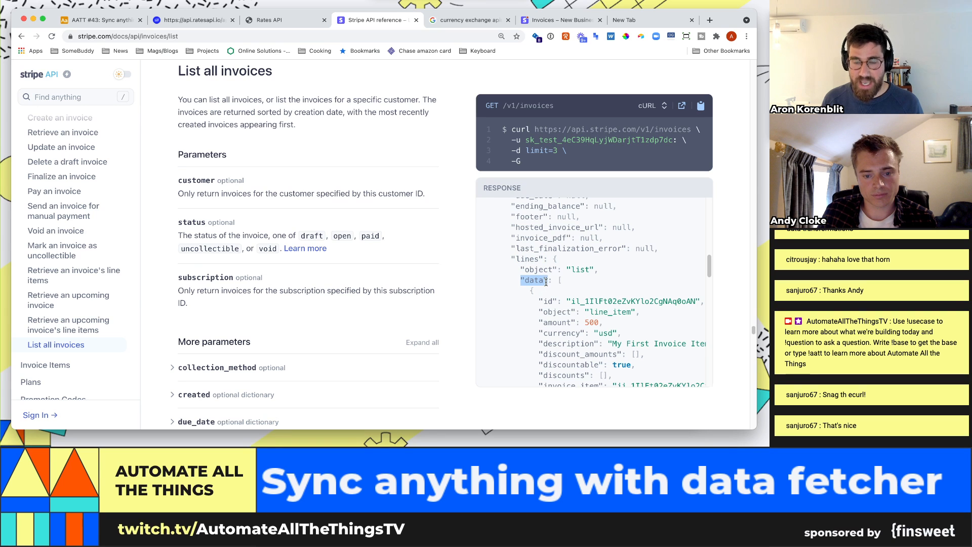
{"action": "scroll", "coordinate": [559, 278], "scroll_direction": "down", "scroll_amount": 5}
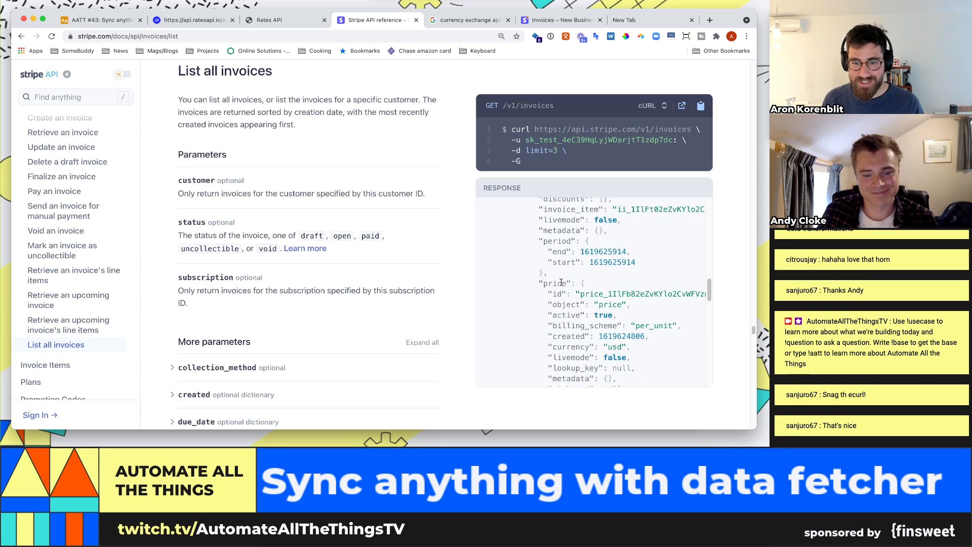
{"action": "scroll", "coordinate": [555, 253], "scroll_direction": "up", "scroll_amount": 3}
{"action": "left_click_drag", "start_coordinate": [540, 248], "coordinate": [615, 248]}
{"action": "double_click", "coordinate": [560, 202]}
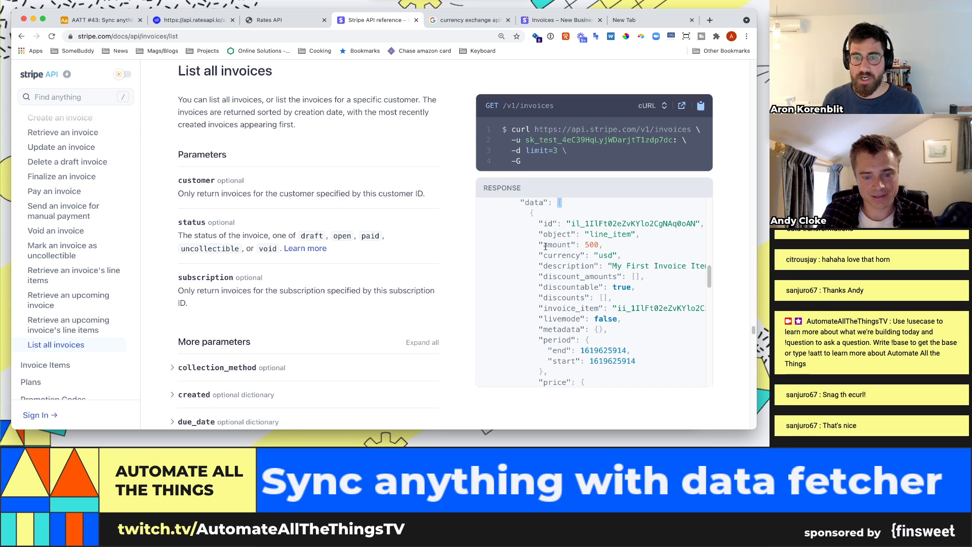
Step: Back in Airtable, set the data.lines.data.1.amount response field to Currency and map it to the Amount table field
{"action": "left_click", "coordinate": [115, 19]}
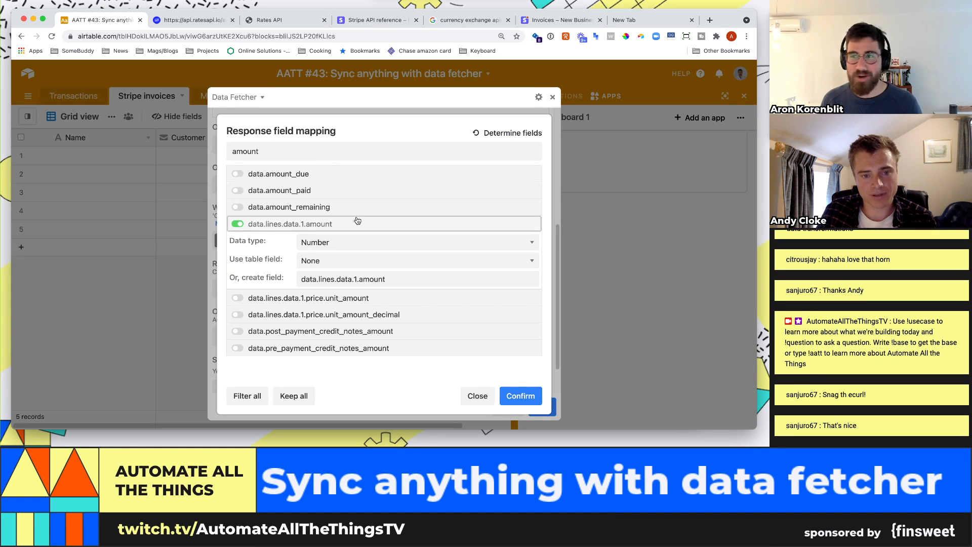
{"action": "left_click", "coordinate": [350, 261]}
{"action": "left_click", "coordinate": [340, 263]}
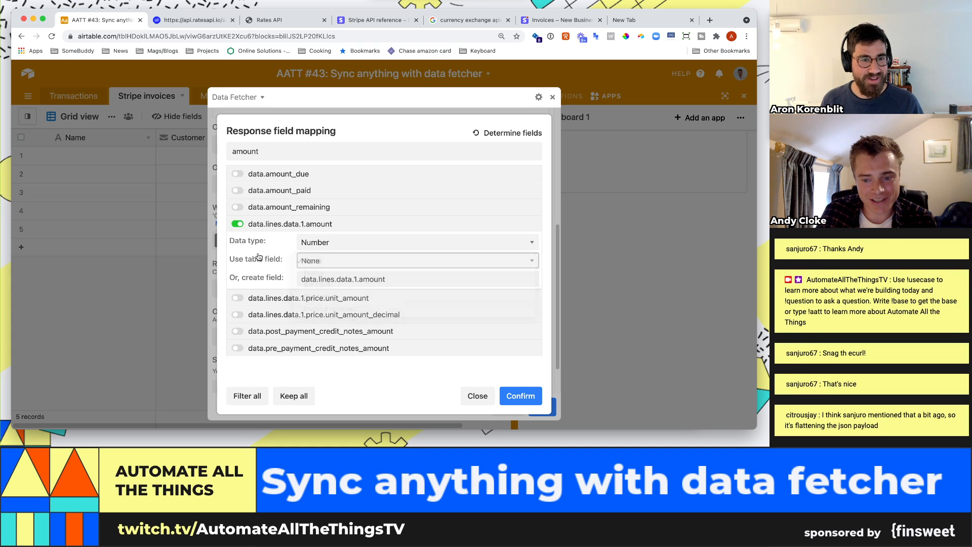
{"action": "left_click", "coordinate": [340, 265]}
{"action": "left_click", "coordinate": [330, 262]}
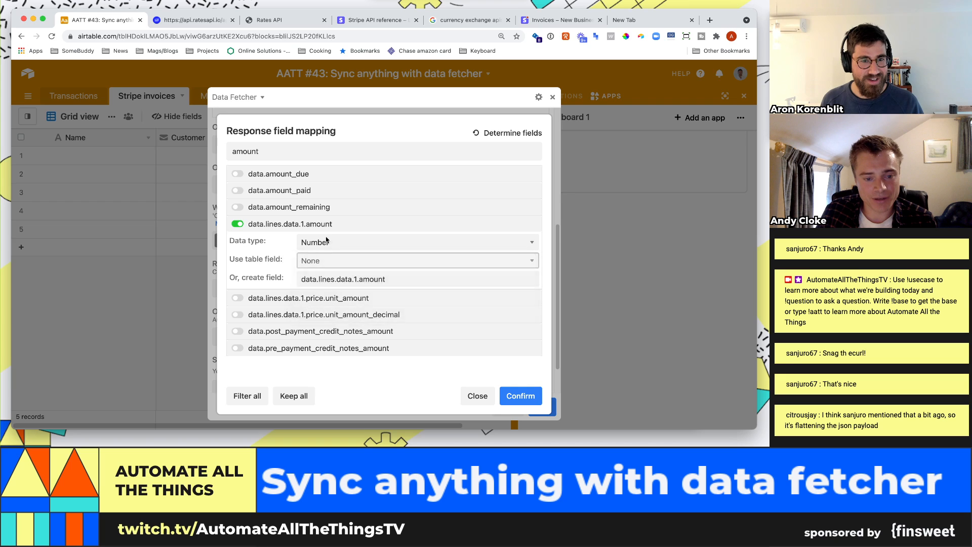
{"action": "left_click", "coordinate": [328, 241]}
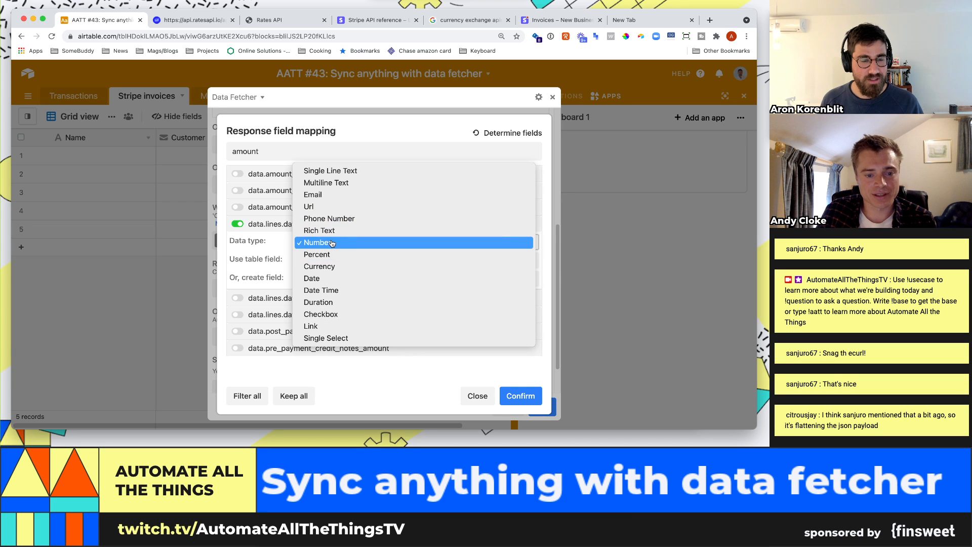
{"action": "left_click", "coordinate": [336, 266]}
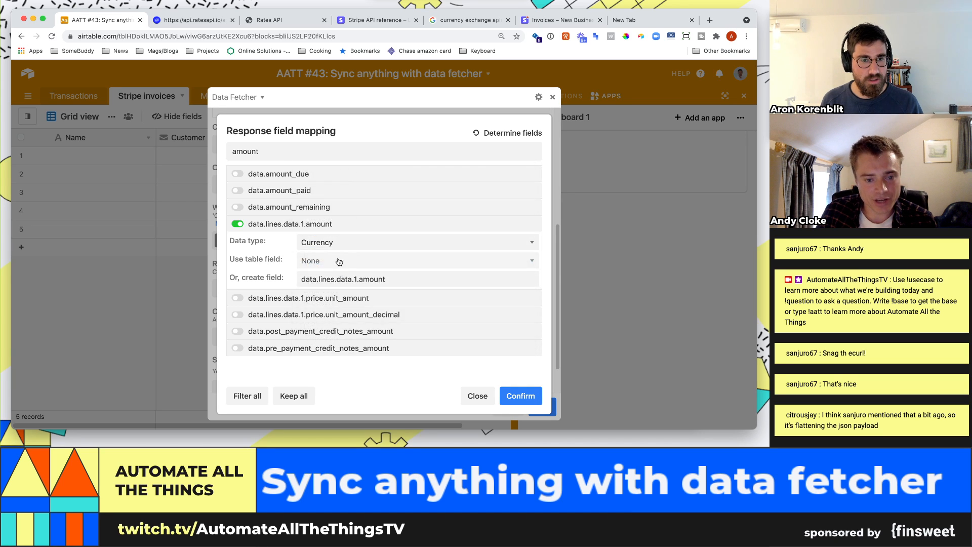
{"action": "left_click", "coordinate": [337, 261]}
{"action": "left_click", "coordinate": [316, 282]}
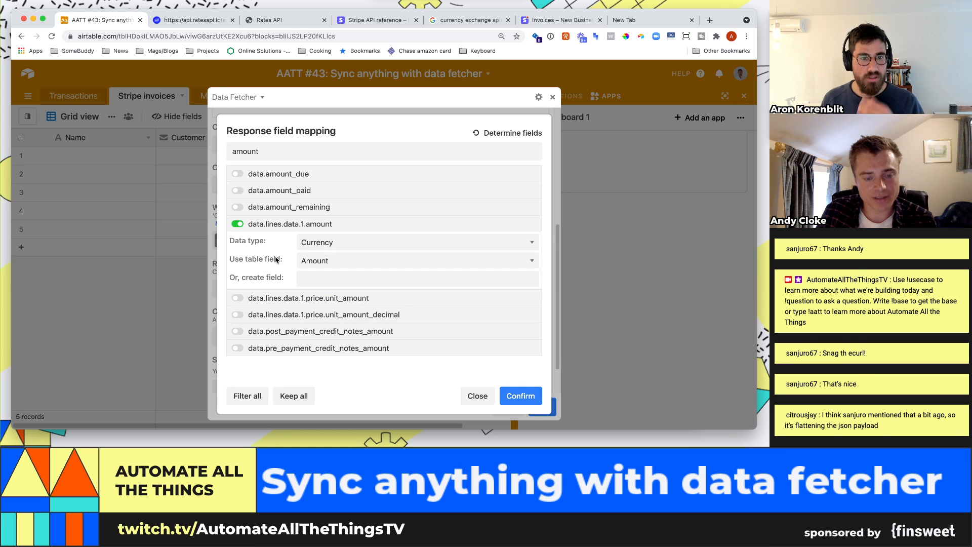
Step: Check the line-item amount value in the Stripe API reference's sample response
{"action": "left_click", "coordinate": [192, 20]}
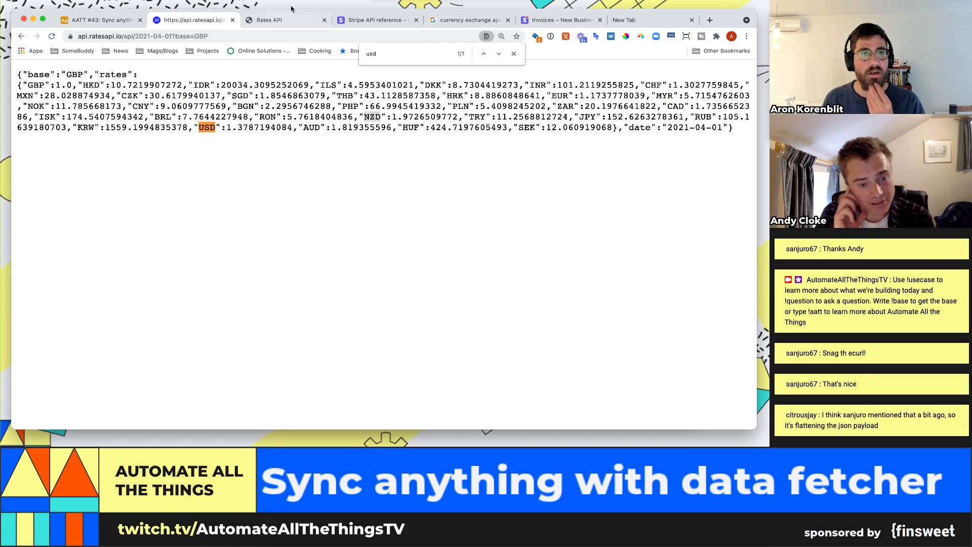
{"action": "left_click", "coordinate": [372, 20]}
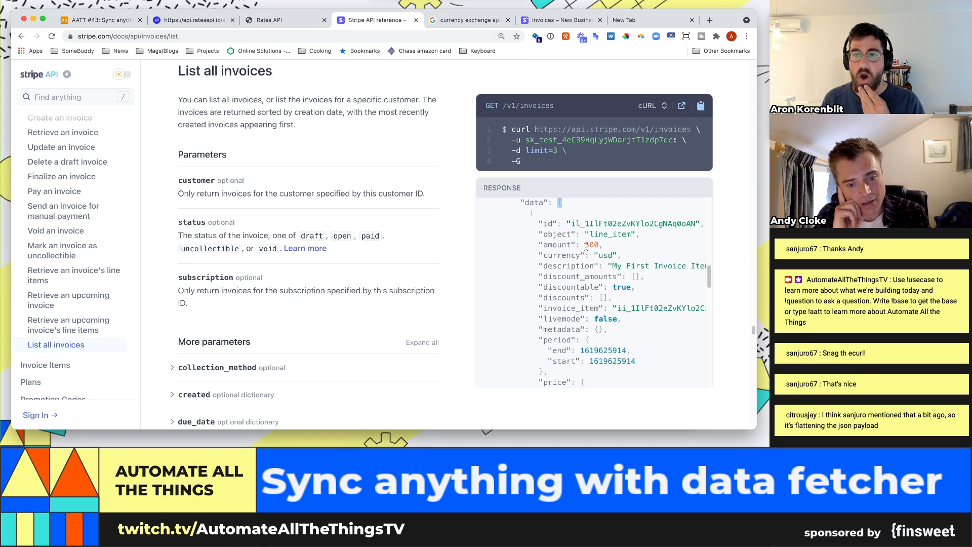
{"action": "left_click_drag", "start_coordinate": [586, 245], "coordinate": [596, 245]}
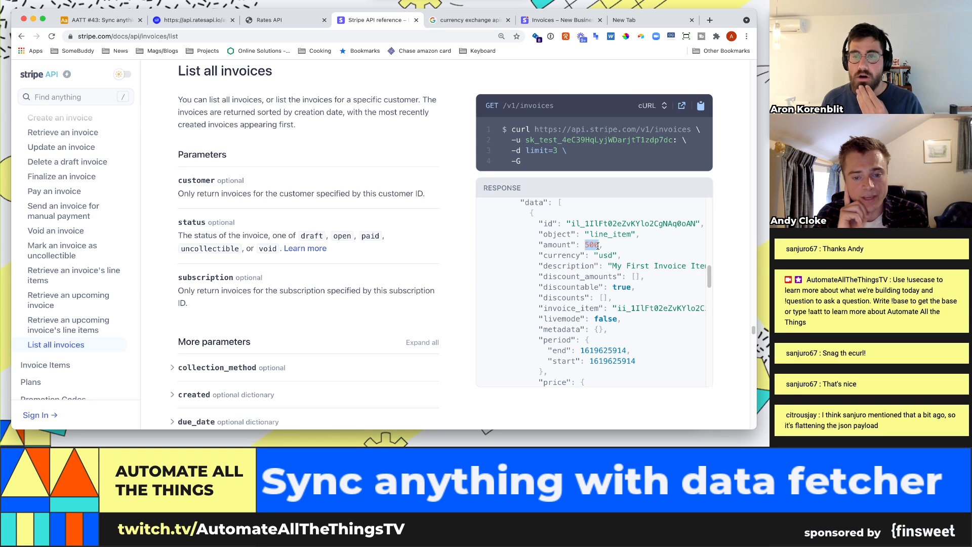
Step: Back in Airtable, change the data.lines.data.1.amount data type to Number and have it create a new field named Cents
{"action": "left_click", "coordinate": [84, 22]}
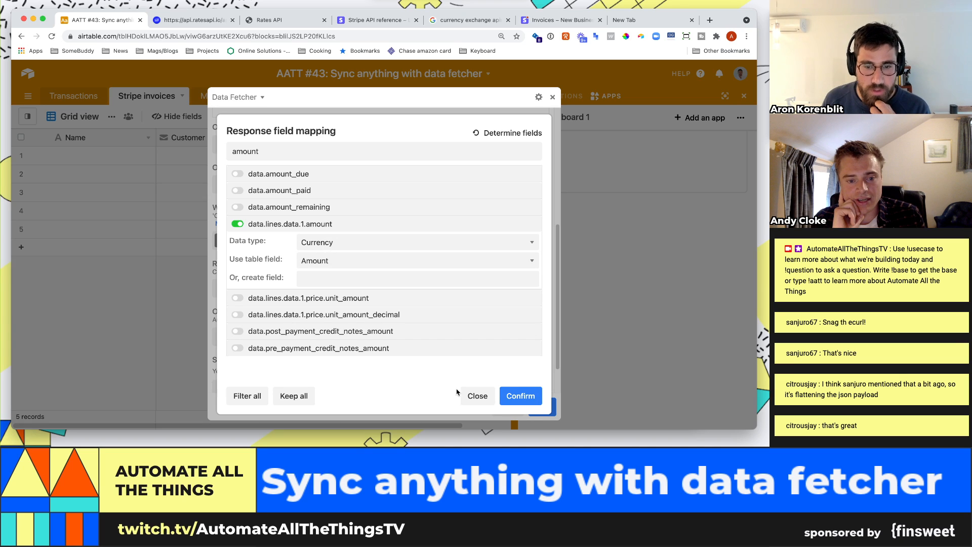
{"action": "left_click", "coordinate": [331, 246]}
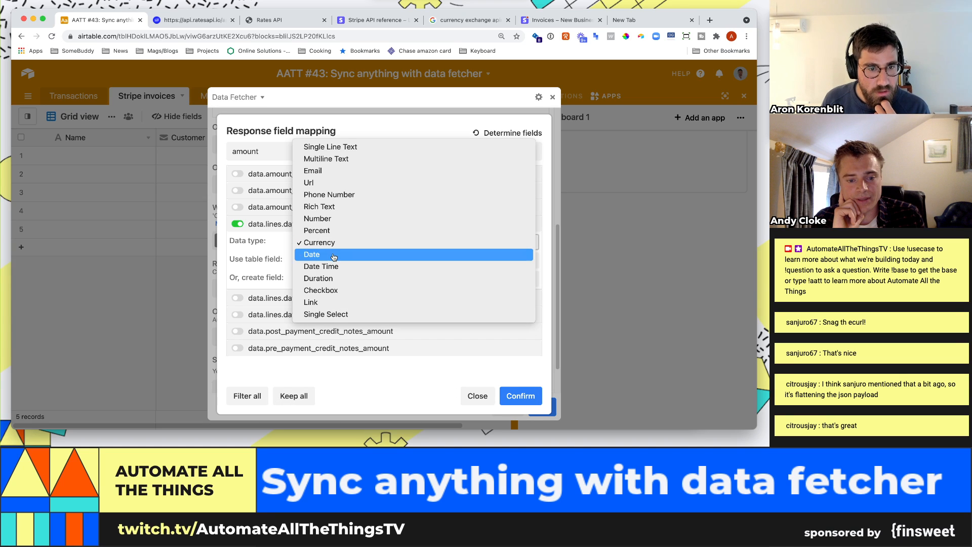
{"action": "left_click", "coordinate": [268, 271]}
{"action": "left_click", "coordinate": [310, 273]}
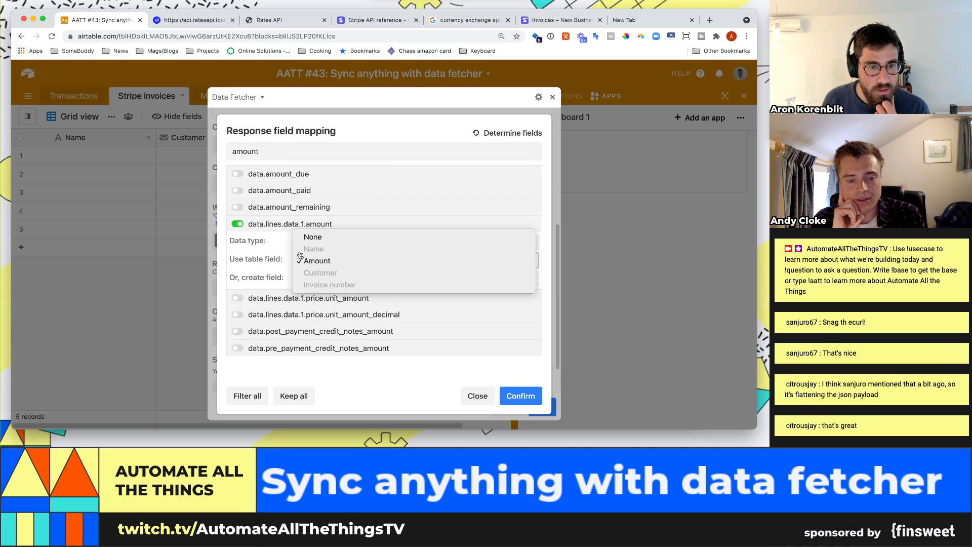
{"action": "left_click", "coordinate": [262, 241]}
{"action": "left_click", "coordinate": [319, 242]}
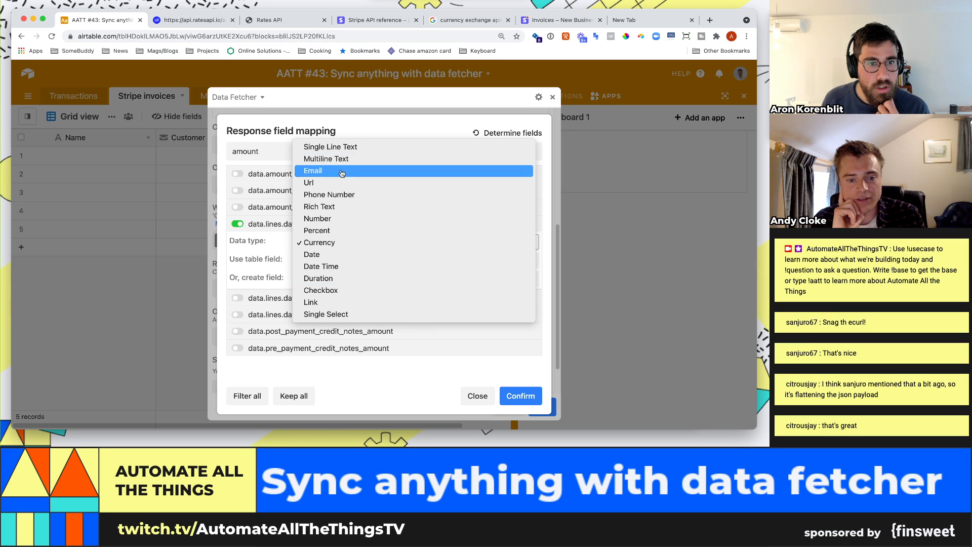
{"action": "left_click", "coordinate": [340, 225]}
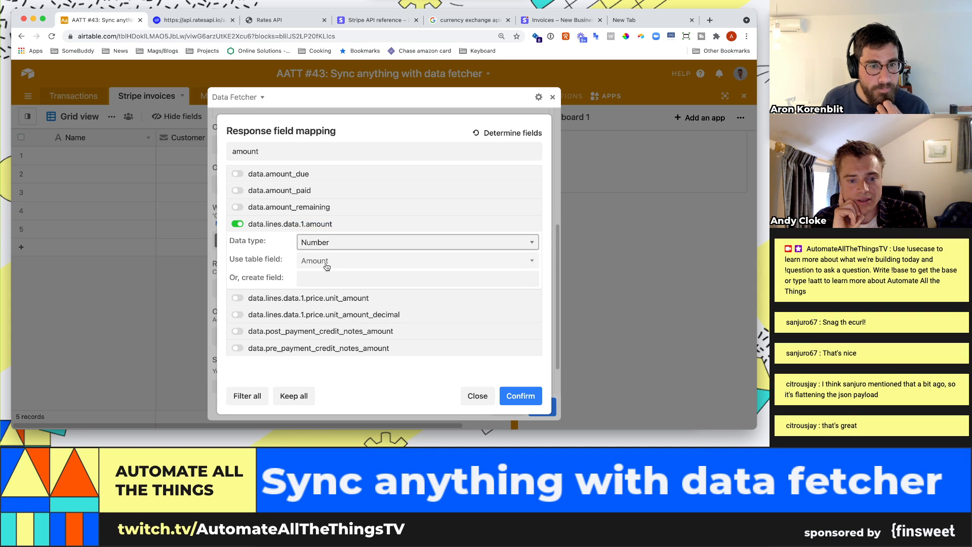
{"action": "left_click", "coordinate": [320, 278]}
{"action": "type", "text": "Cents"}
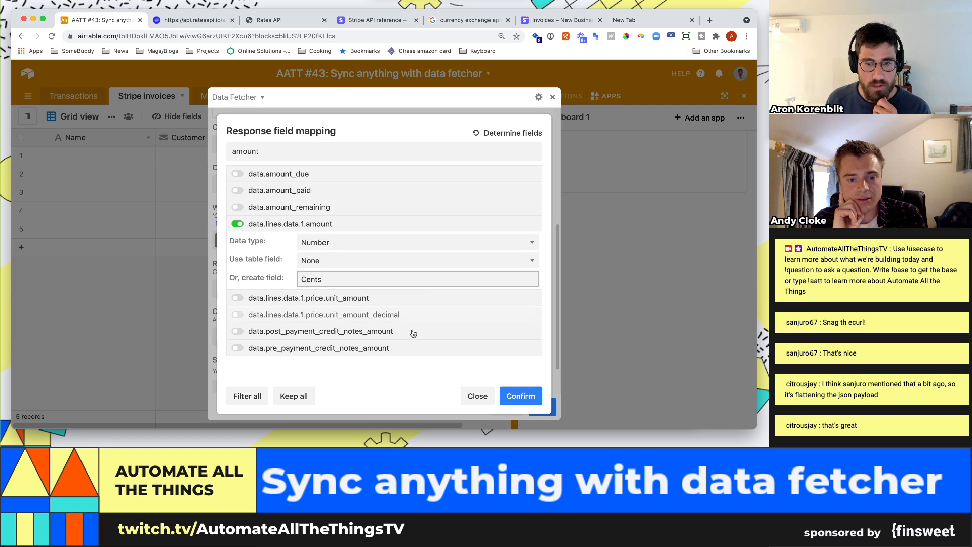
{"action": "left_click", "coordinate": [519, 403]}
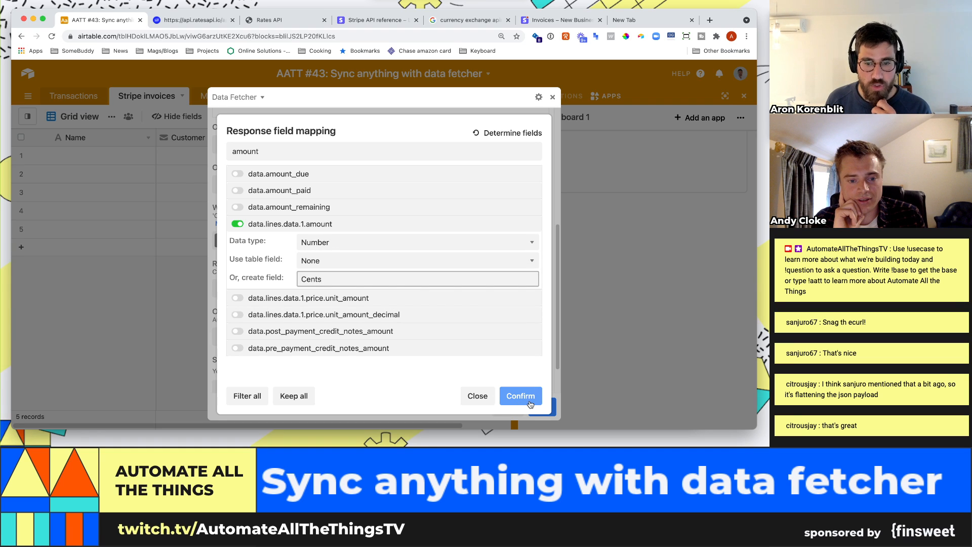
Step: Clear the response field search, review the kept fields, then confirm the mapping and run the request
{"action": "double_click", "coordinate": [297, 152]}
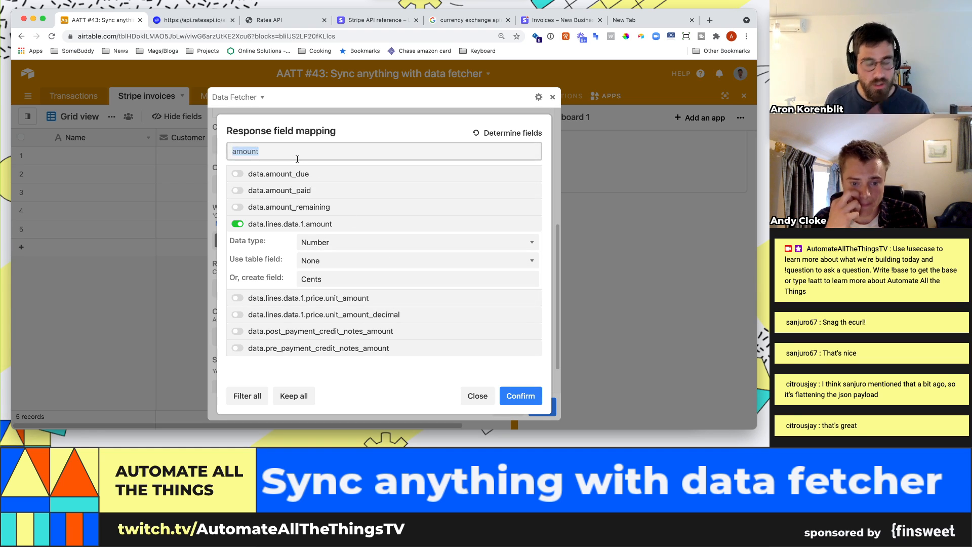
{"action": "key", "text": "BackSpace"}
{"action": "scroll", "coordinate": [339, 217], "scroll_direction": "down", "scroll_amount": 10}
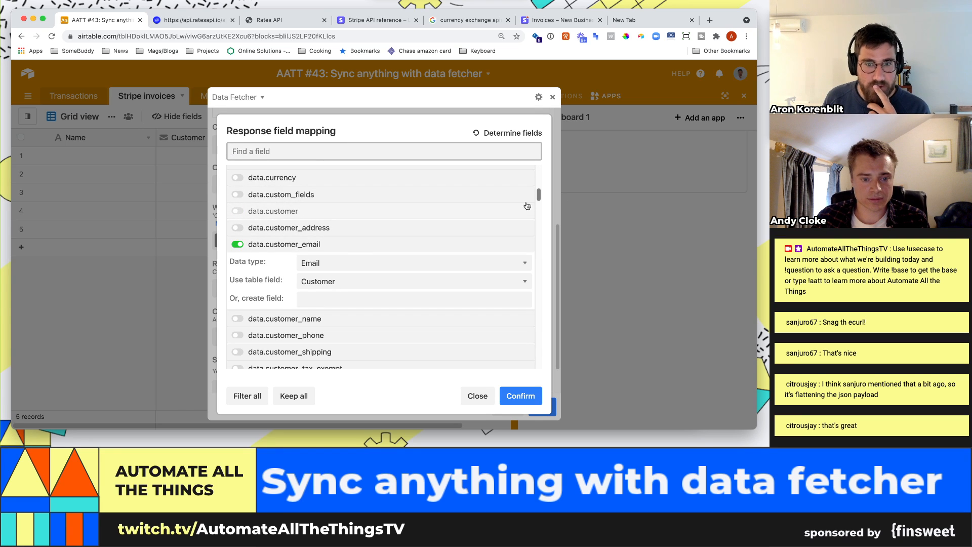
{"action": "left_click_drag", "start_coordinate": [540, 194], "coordinate": [564, 300]}
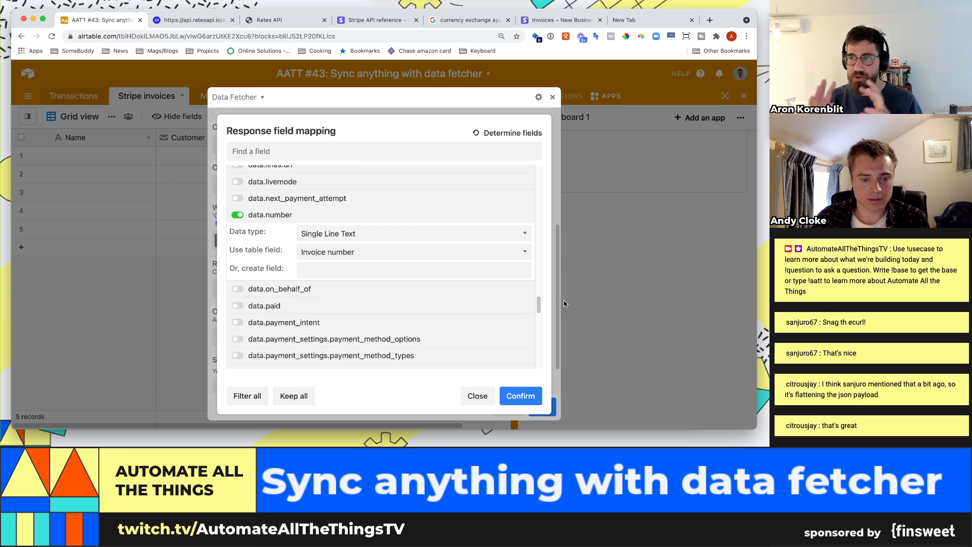
{"action": "left_click", "coordinate": [525, 401]}
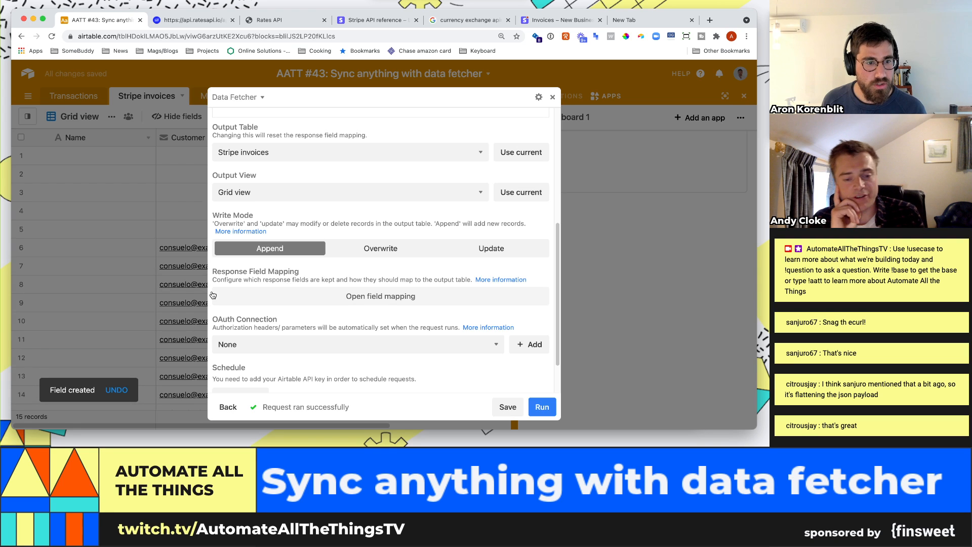
Step: Check the imported rows in the Stripe invoices grid and reopen the response field mapping to review the kept fields
{"action": "left_click", "coordinate": [107, 256]}
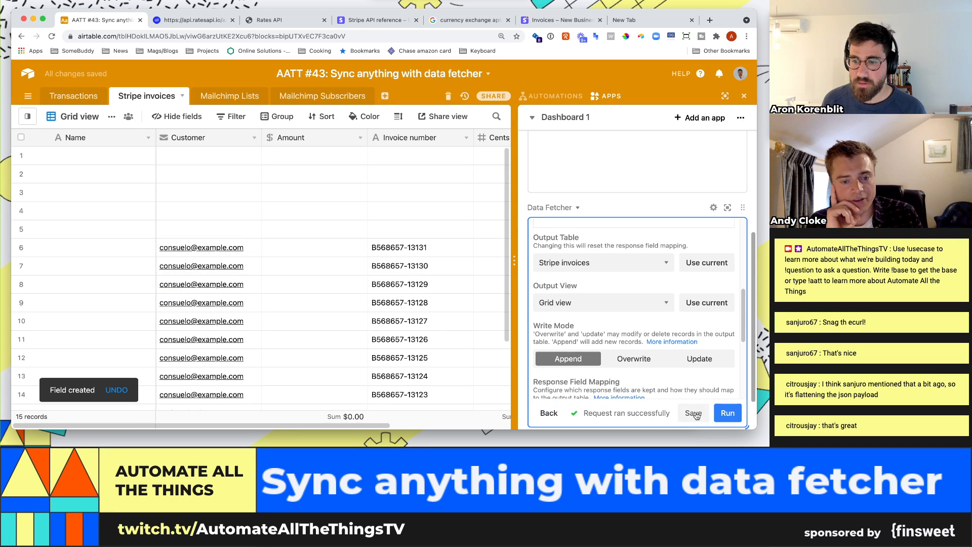
{"action": "left_click", "coordinate": [727, 208]}
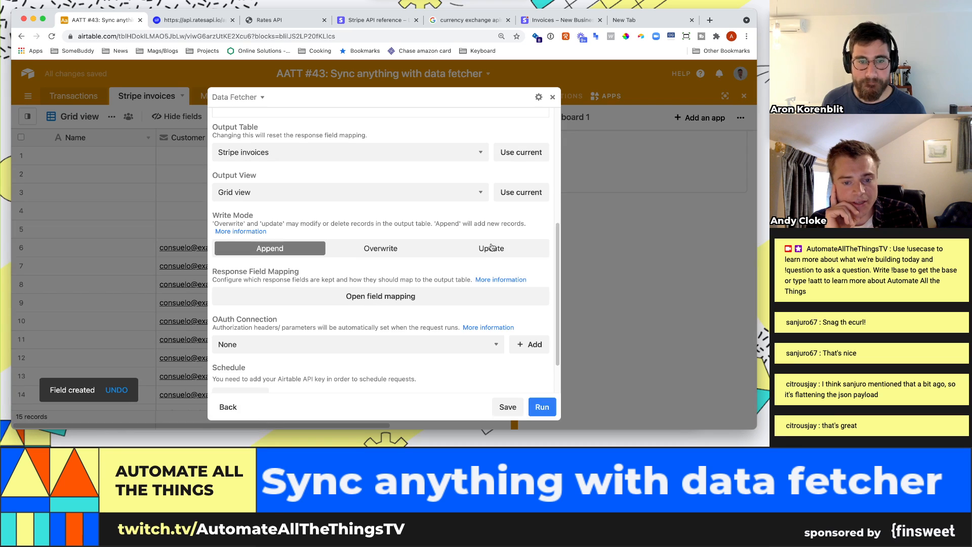
{"action": "left_click", "coordinate": [391, 282]}
{"action": "scroll", "coordinate": [393, 283], "scroll_direction": "down", "scroll_amount": 10}
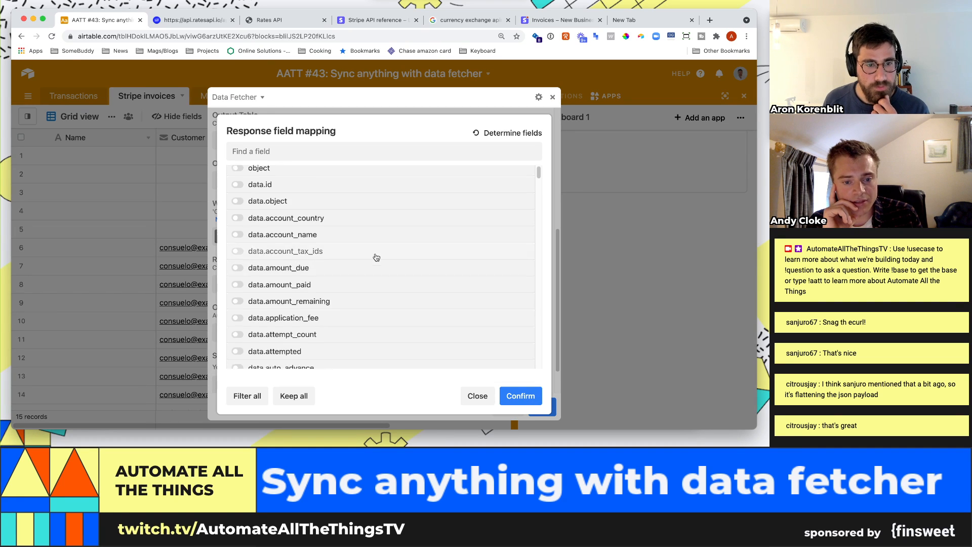
{"action": "scroll", "coordinate": [373, 257], "scroll_direction": "up", "scroll_amount": 2}
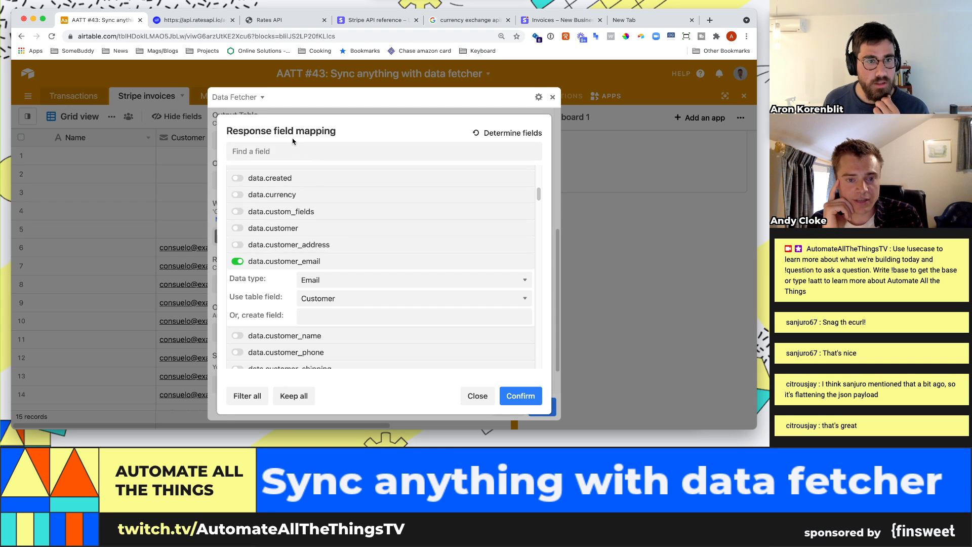
{"action": "left_click", "coordinate": [307, 158]}
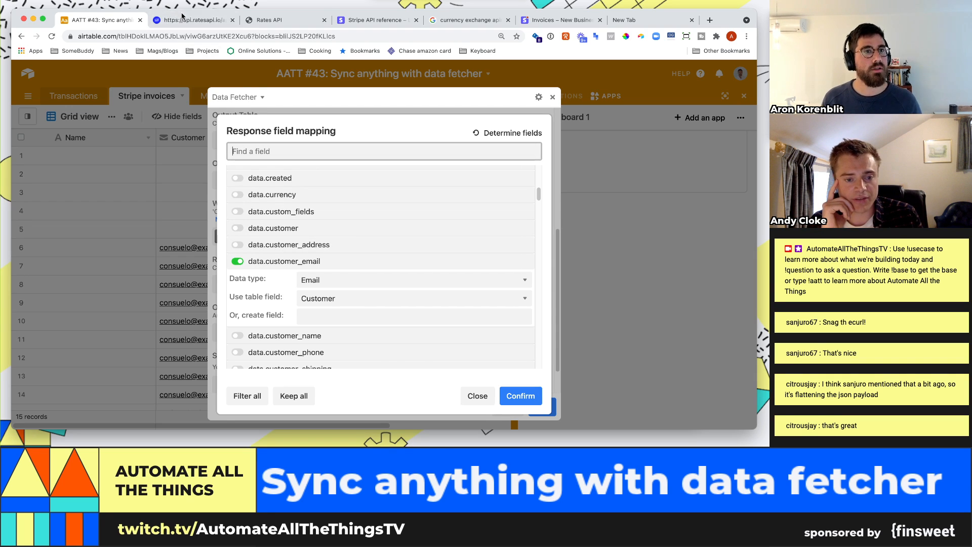
Step: Look through the invoice-level fields of the sample response in the Stripe API reference
{"action": "left_click", "coordinate": [349, 21]}
{"action": "scroll", "coordinate": [582, 269], "scroll_direction": "up", "scroll_amount": 5}
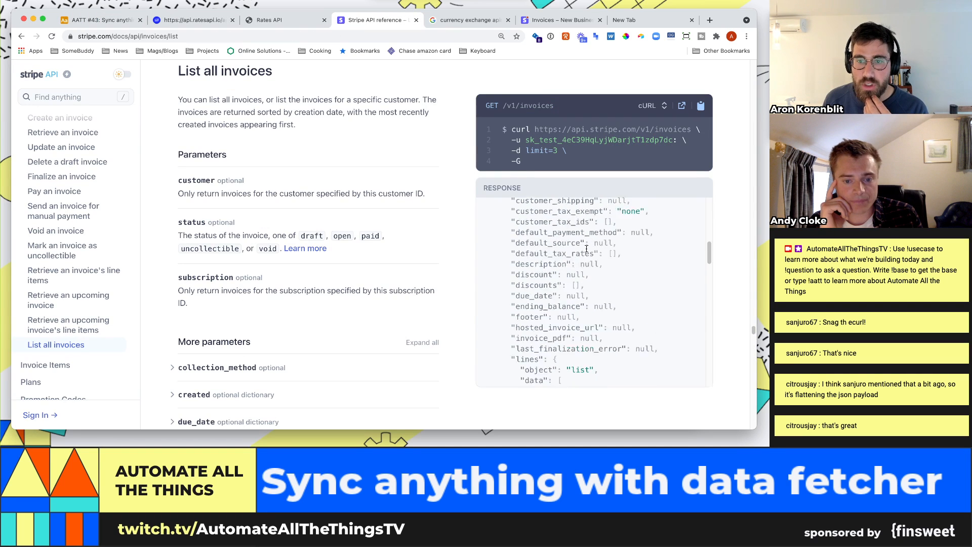
{"action": "scroll", "coordinate": [597, 258], "scroll_direction": "down", "scroll_amount": 4}
{"action": "scroll", "coordinate": [598, 256], "scroll_direction": "up", "scroll_amount": 4}
{"action": "scroll", "coordinate": [598, 256], "scroll_direction": "up", "scroll_amount": 6}
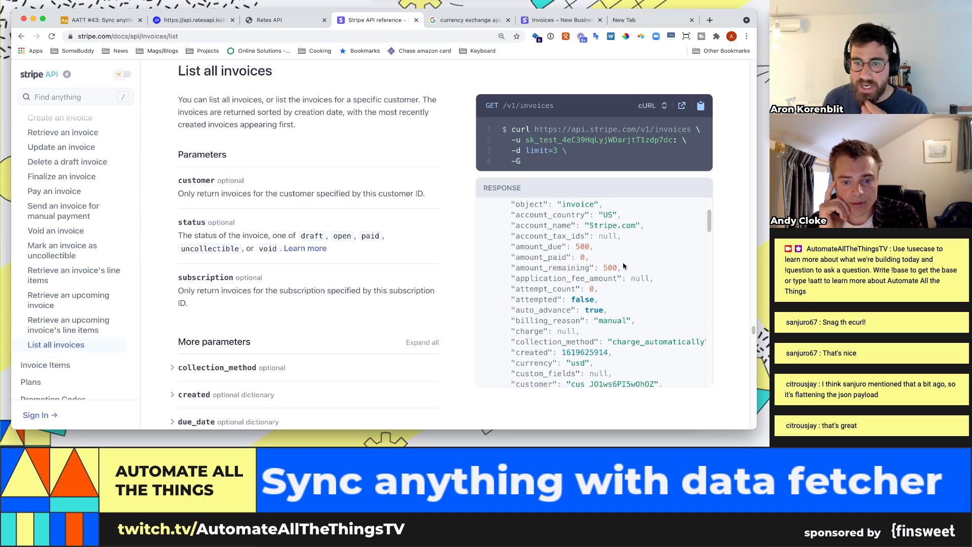
Step: Back in Airtable, examine the imported customers, invoice numbers and Cents values in the Stripe invoices grid
{"action": "left_click", "coordinate": [109, 21]}
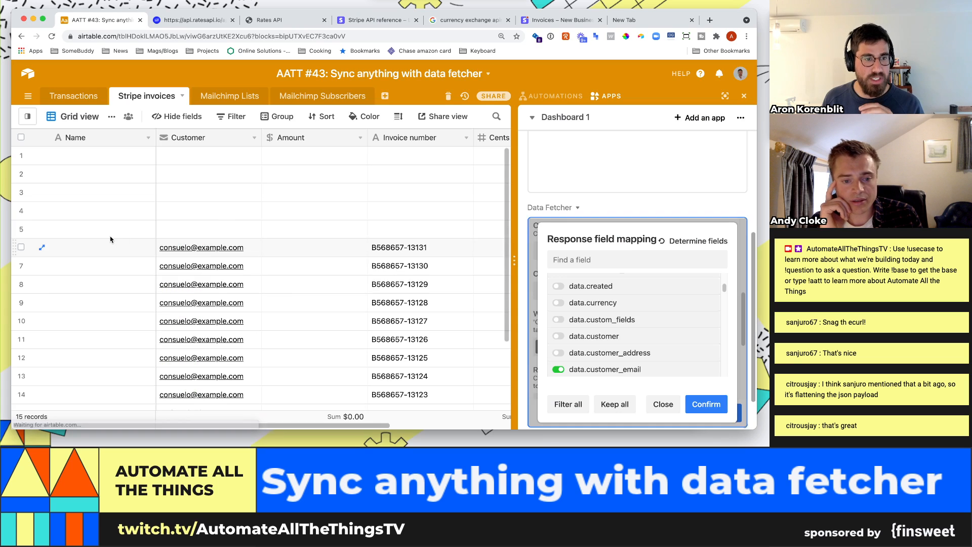
{"action": "left_click", "coordinate": [111, 235]}
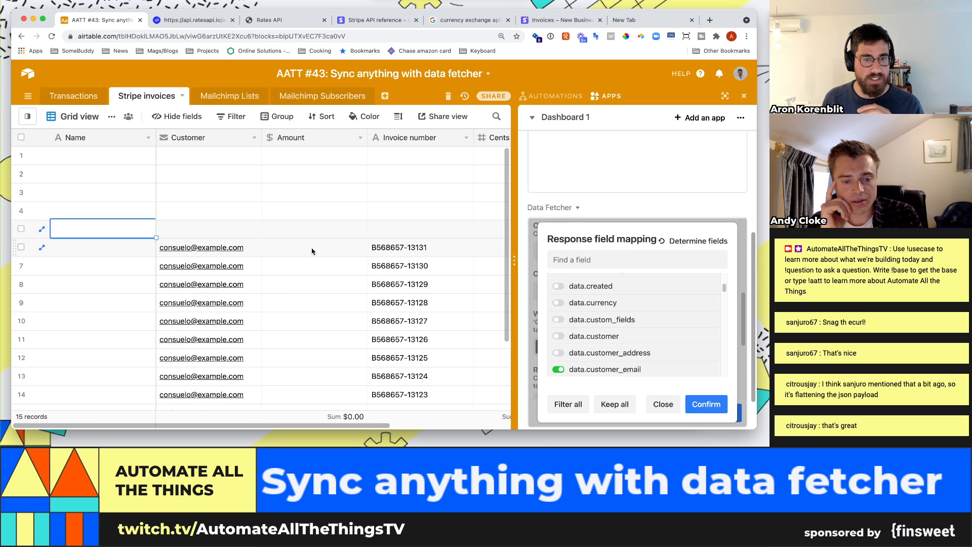
{"action": "left_click_drag", "start_coordinate": [404, 248], "coordinate": [426, 312]}
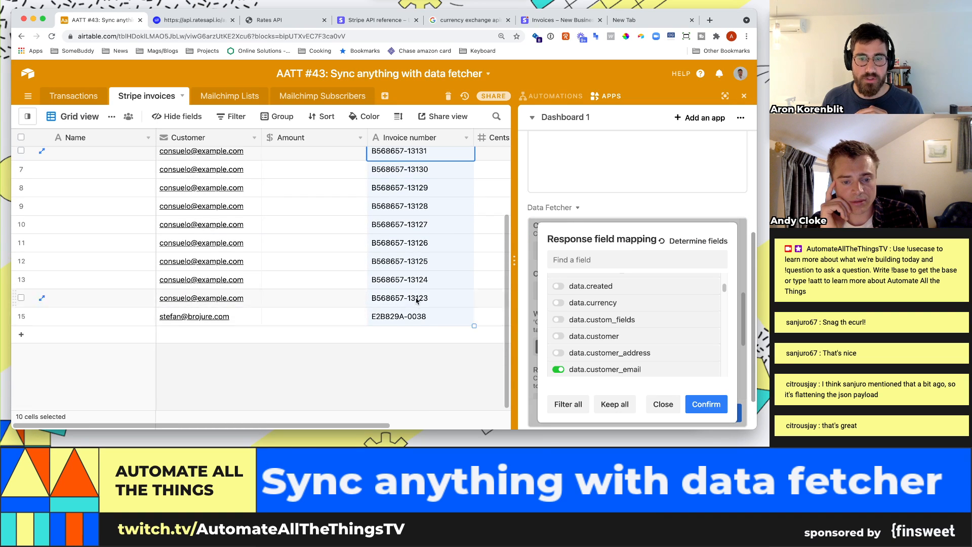
{"action": "scroll", "coordinate": [416, 300], "scroll_direction": "up", "scroll_amount": 1}
{"action": "scroll", "coordinate": [364, 429], "scroll_direction": "right", "scroll_amount": 5}
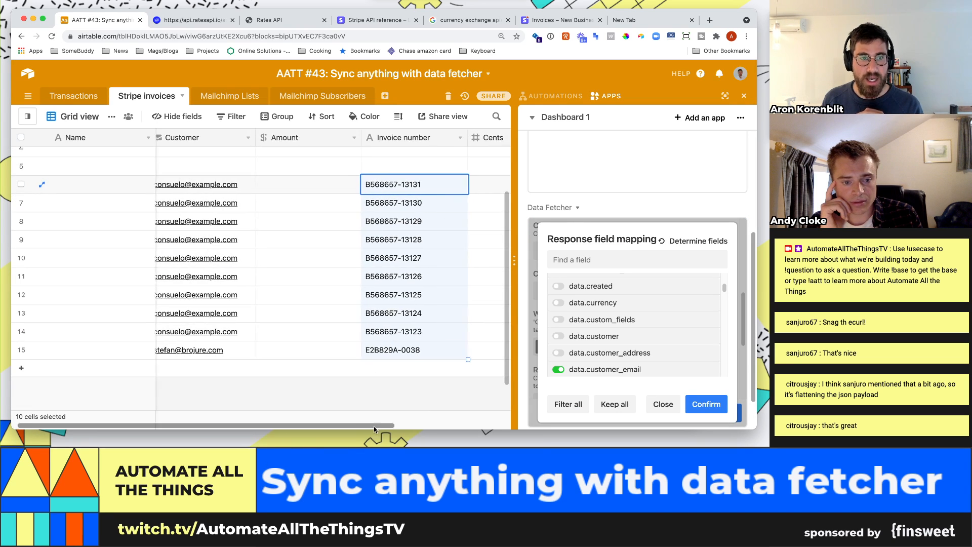
{"action": "scroll", "coordinate": [389, 426], "scroll_direction": "left", "scroll_amount": 3}
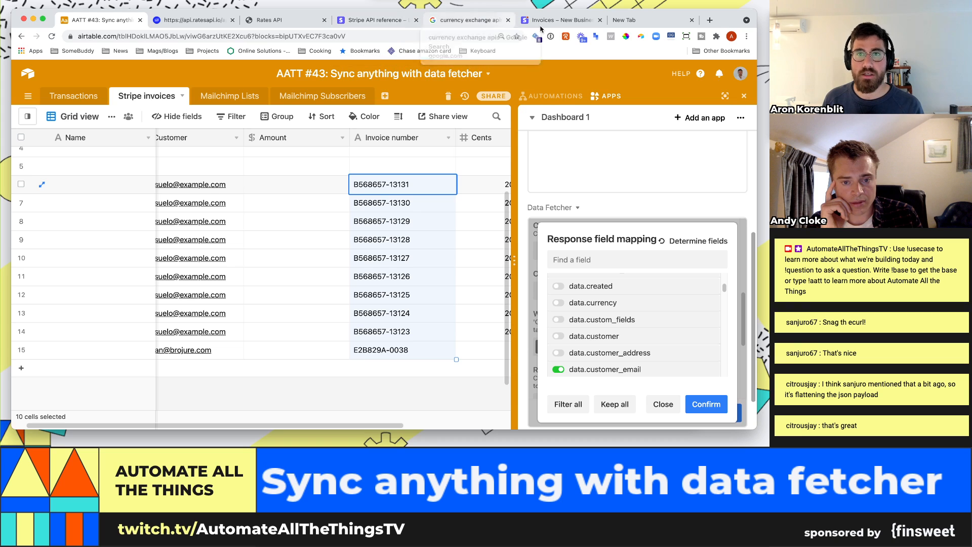
Step: Compare with the invoice list in the Stripe dashboard, and open the developer API keys page
{"action": "left_click", "coordinate": [568, 20]}
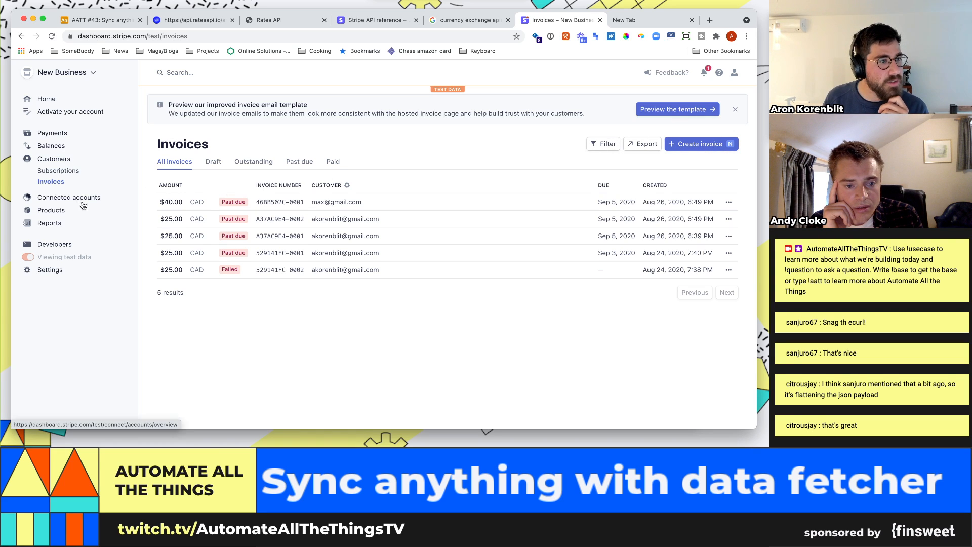
{"action": "left_click", "coordinate": [61, 245]}
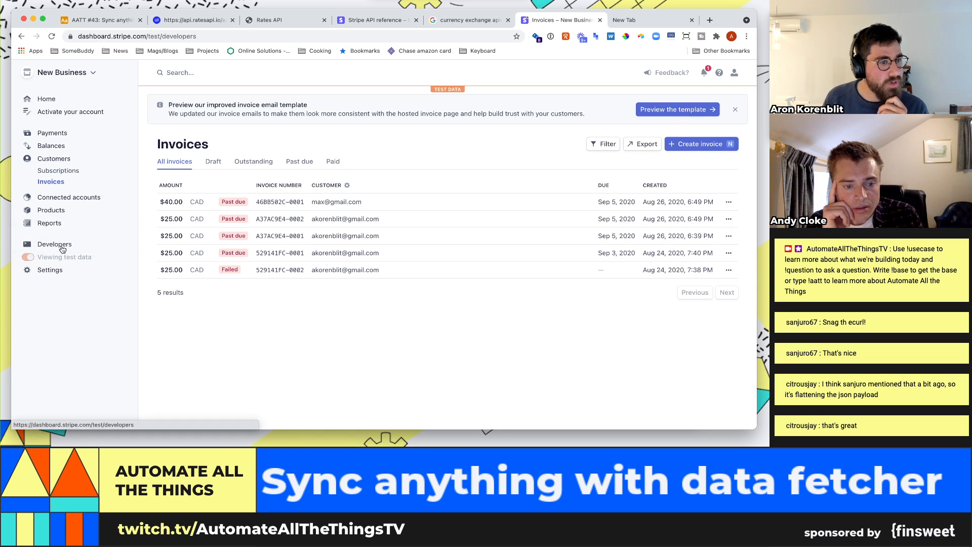
{"action": "left_click", "coordinate": [55, 231]}
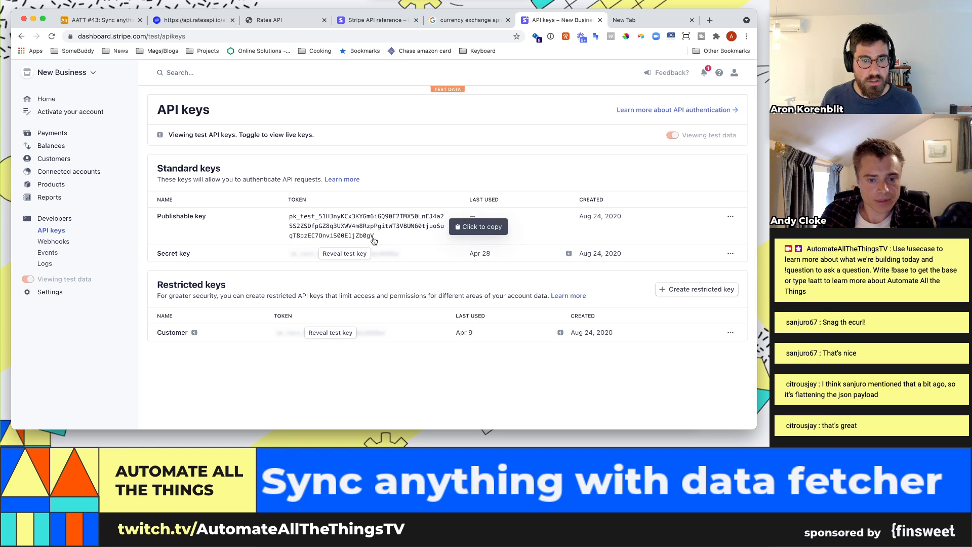
Step: Compare the API keys page with the test key in the cURL example for listing all invoices in the Stripe API reference
{"action": "left_click", "coordinate": [416, 225]}
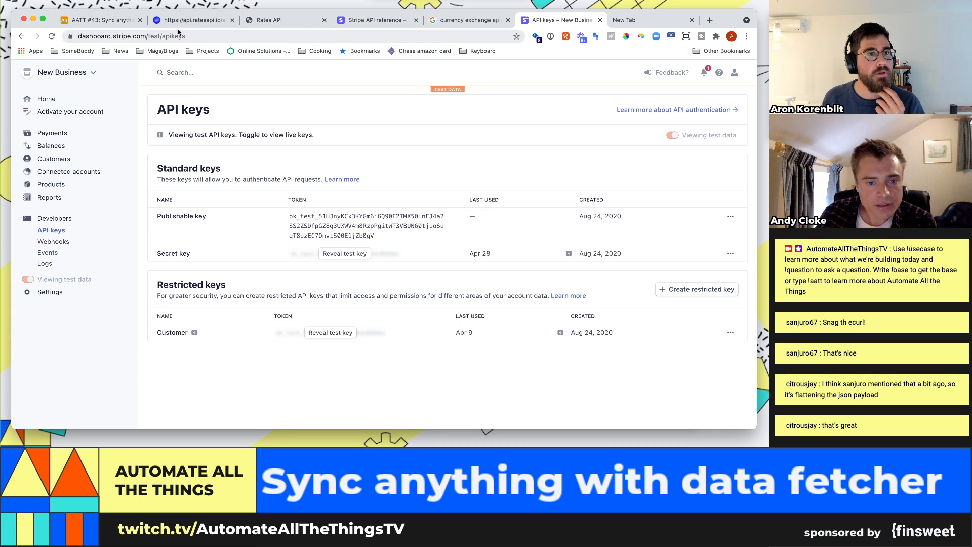
{"action": "left_click", "coordinate": [386, 21]}
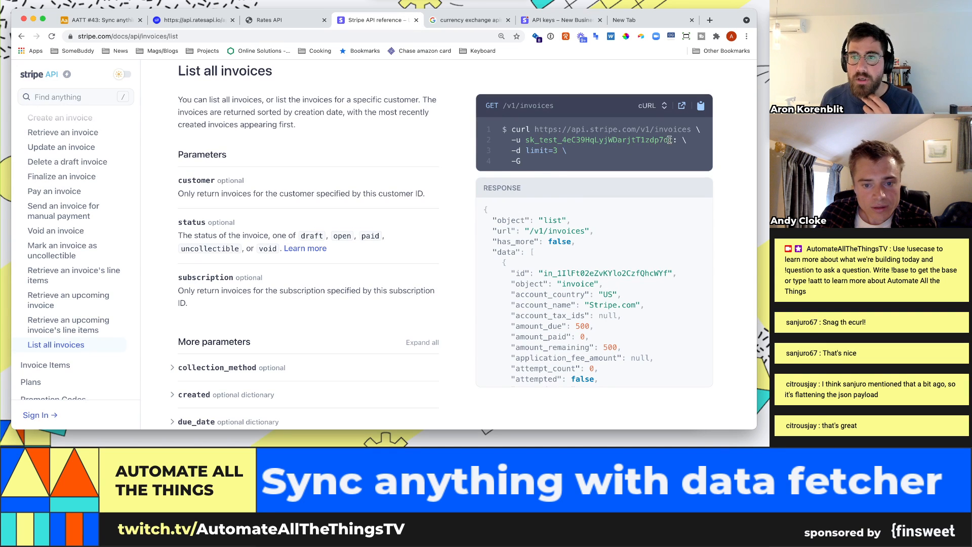
{"action": "left_click_drag", "start_coordinate": [676, 140], "coordinate": [524, 139]}
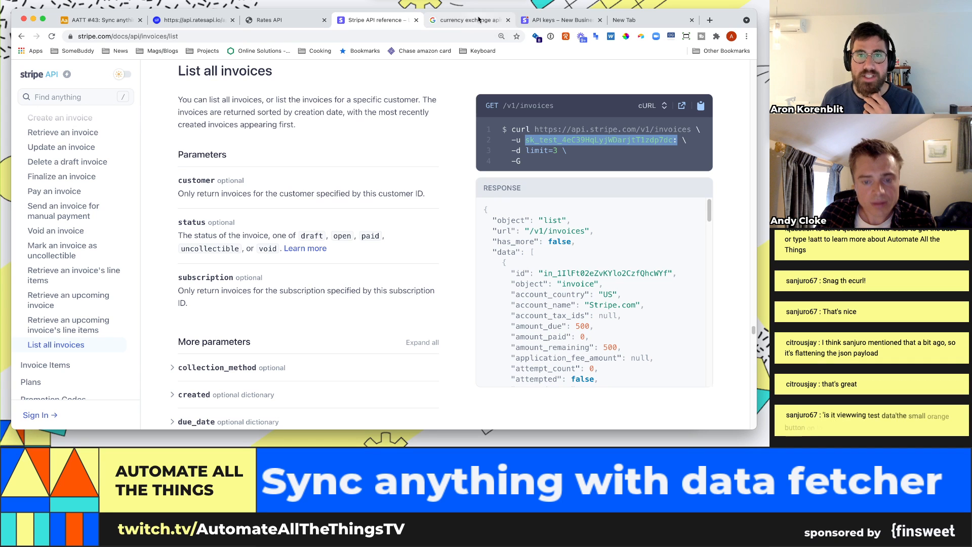
{"action": "left_click", "coordinate": [532, 23]}
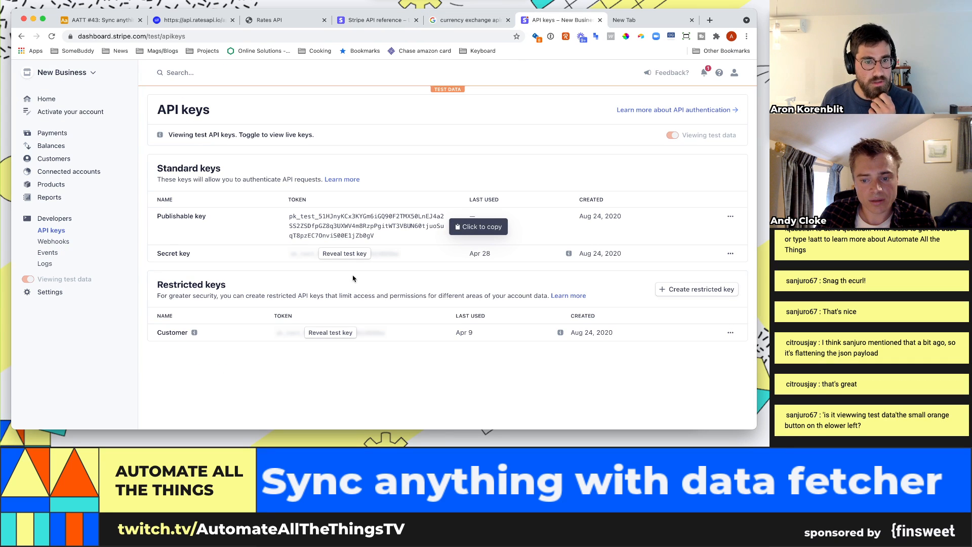
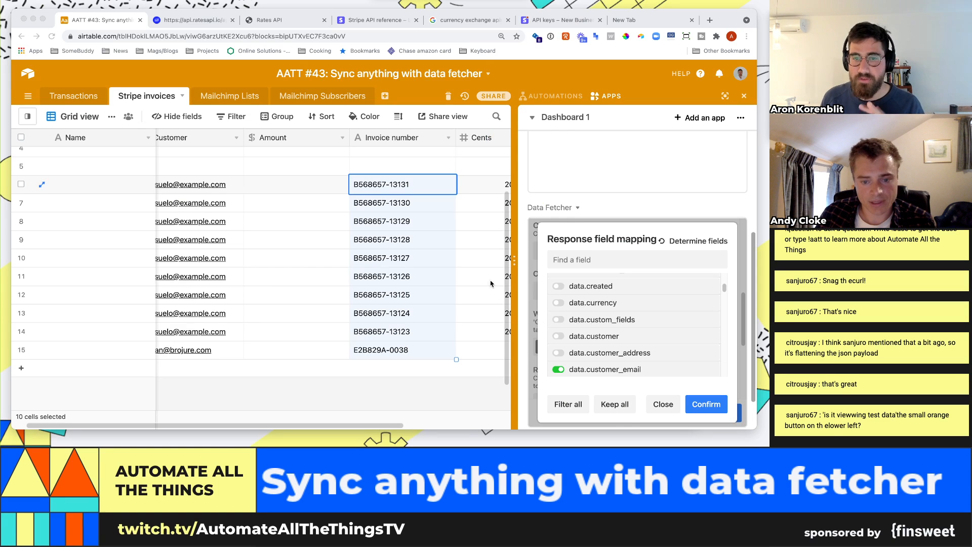
Step: Back in Airtable, confirm the response field mapping and expand the Data Fetcher app to full screen
{"action": "scroll", "coordinate": [729, 278], "scroll_direction": "up", "scroll_amount": 5}
{"action": "scroll", "coordinate": [729, 279], "scroll_direction": "down", "scroll_amount": 6}
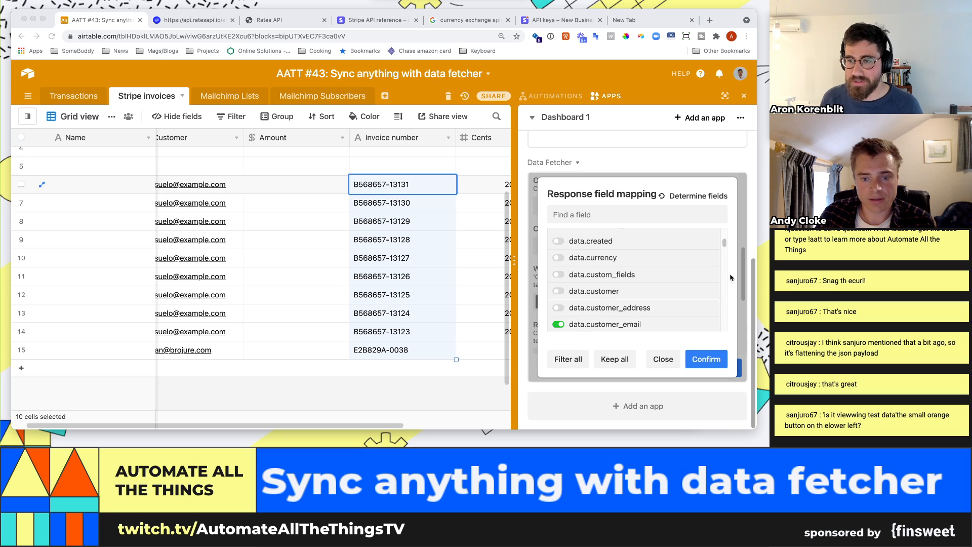
{"action": "left_click", "coordinate": [707, 359]}
{"action": "left_click", "coordinate": [714, 163]}
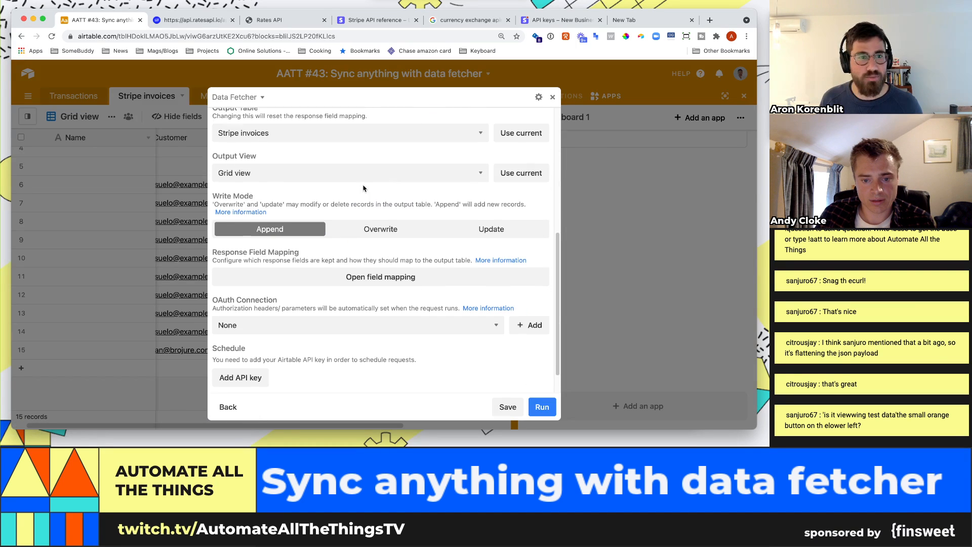
Step: Review the Stripe request's URL, body, headers and parameters, ending on the headers
{"action": "scroll", "coordinate": [313, 257], "scroll_direction": "up", "scroll_amount": 10}
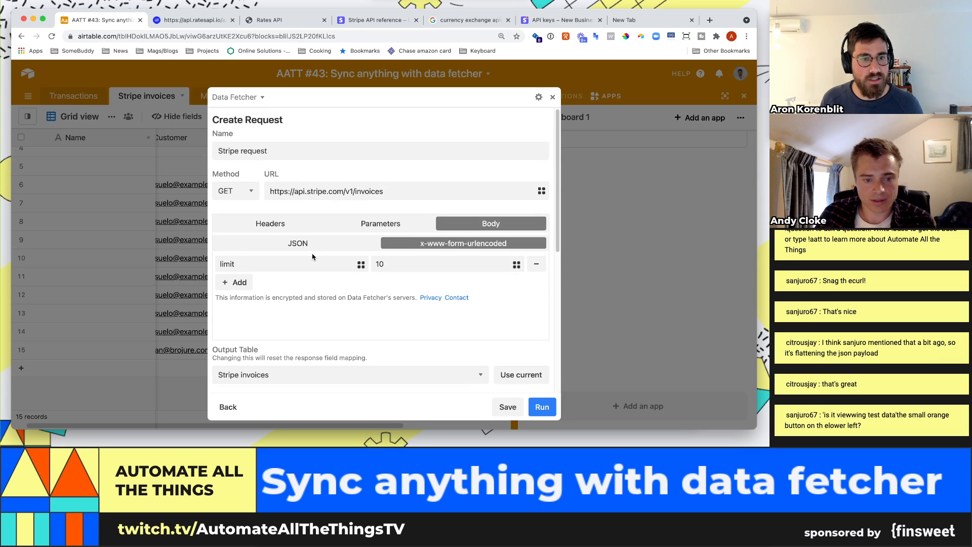
{"action": "left_click", "coordinate": [270, 223]}
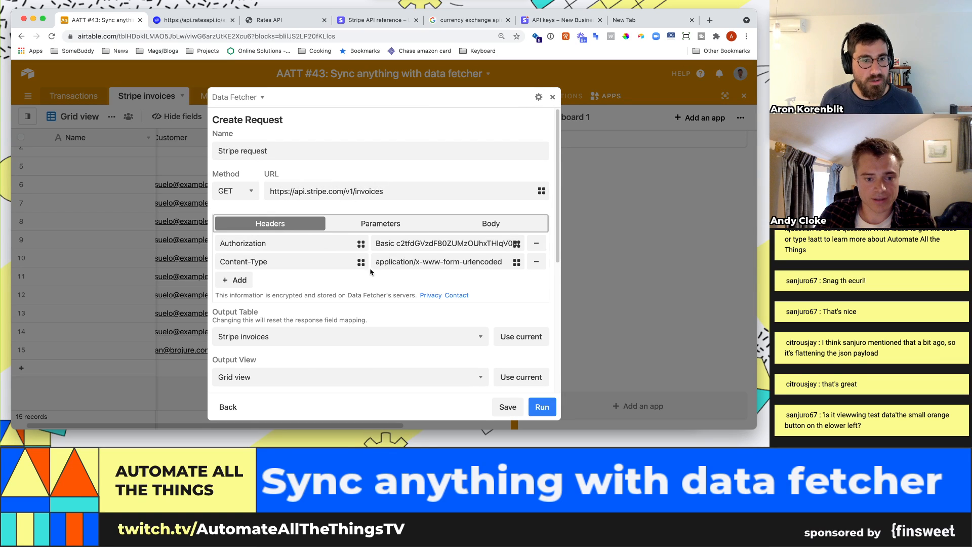
{"action": "left_click", "coordinate": [387, 226]}
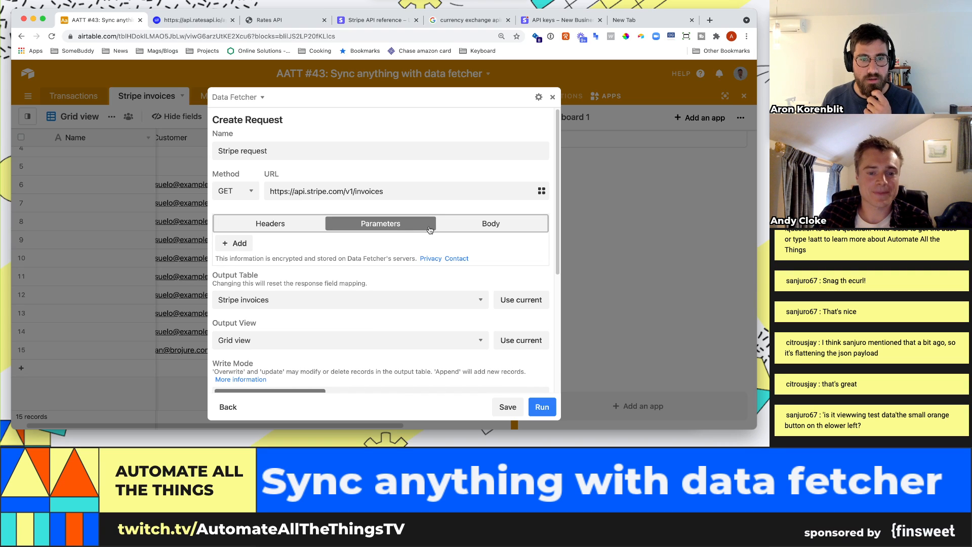
{"action": "left_click", "coordinate": [298, 228]}
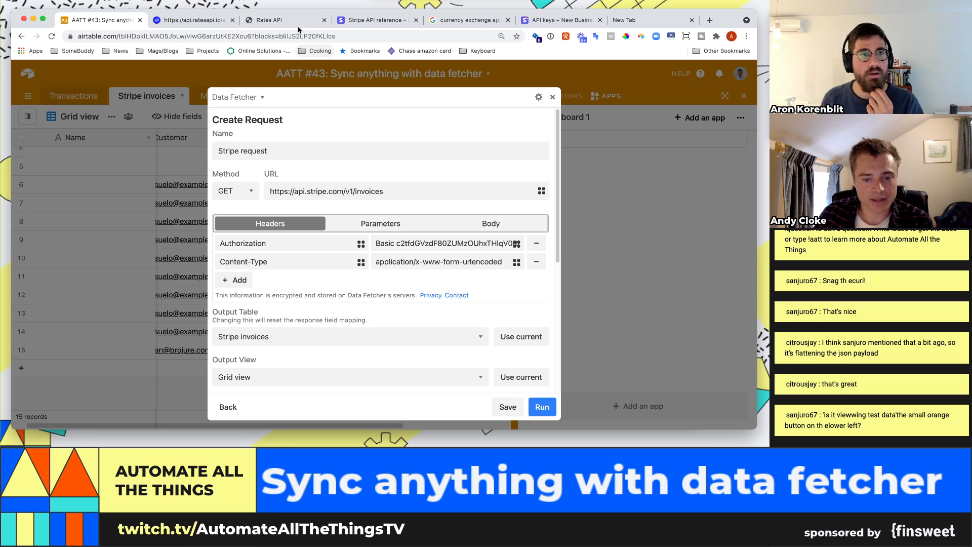
Step: Replace the Authorization header value of the Stripe request with the account's secret API key and run the request
{"action": "left_click_drag", "start_coordinate": [404, 245], "coordinate": [529, 252]}
{"action": "left_click", "coordinate": [411, 242]}
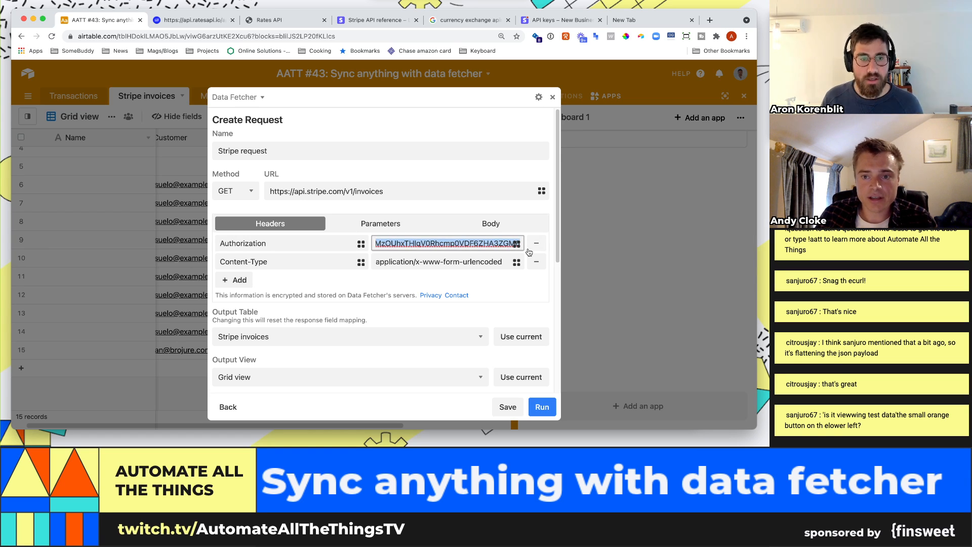
{"action": "left_click", "coordinate": [458, 247]}
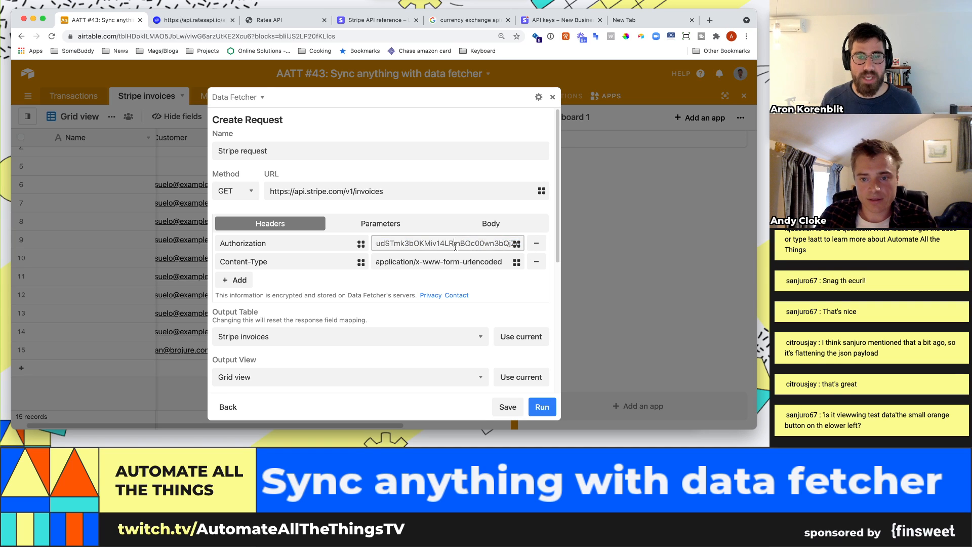
{"action": "key", "text": "super+a"}
{"action": "key", "text": "super+v"}
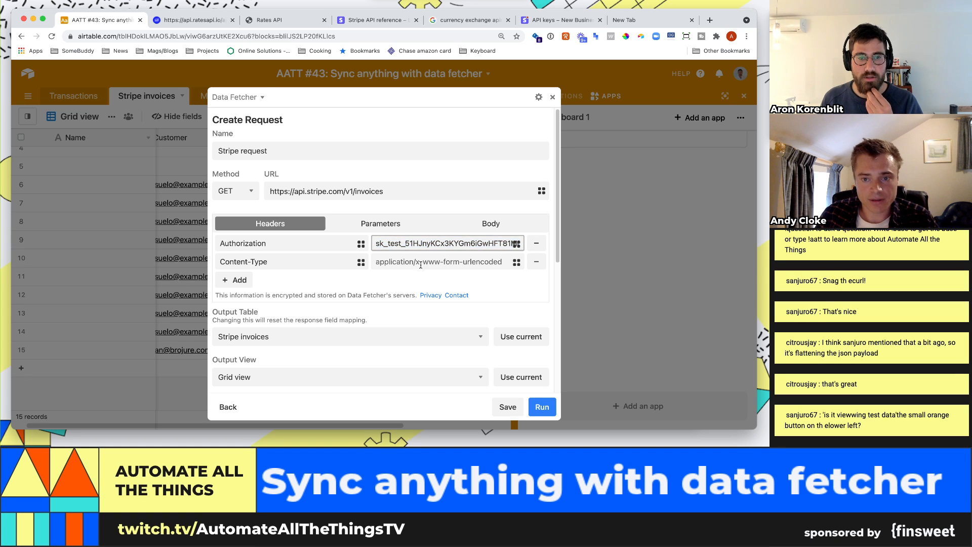
{"action": "left_click", "coordinate": [440, 292]}
{"action": "scroll", "coordinate": [519, 289], "scroll_direction": "down", "scroll_amount": 1}
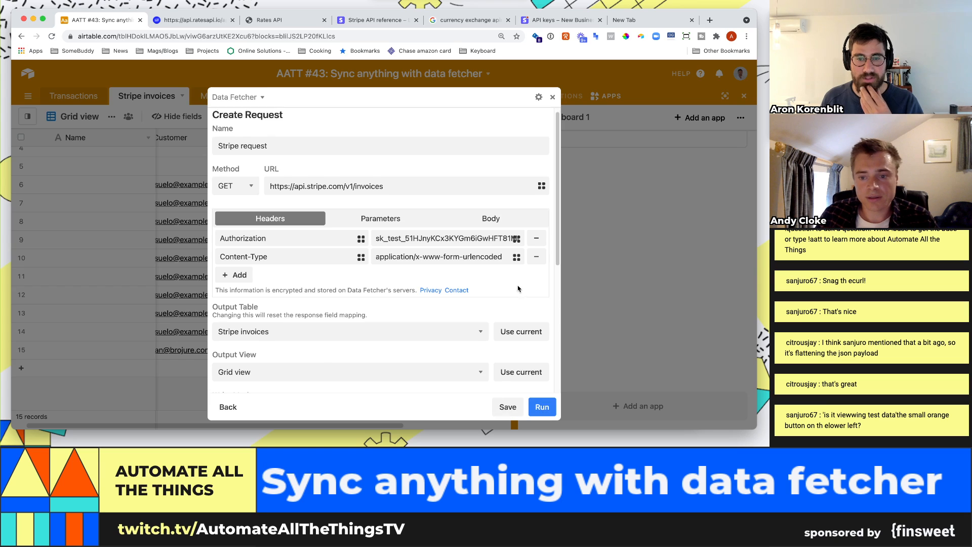
{"action": "scroll", "coordinate": [518, 289], "scroll_direction": "down", "scroll_amount": 5}
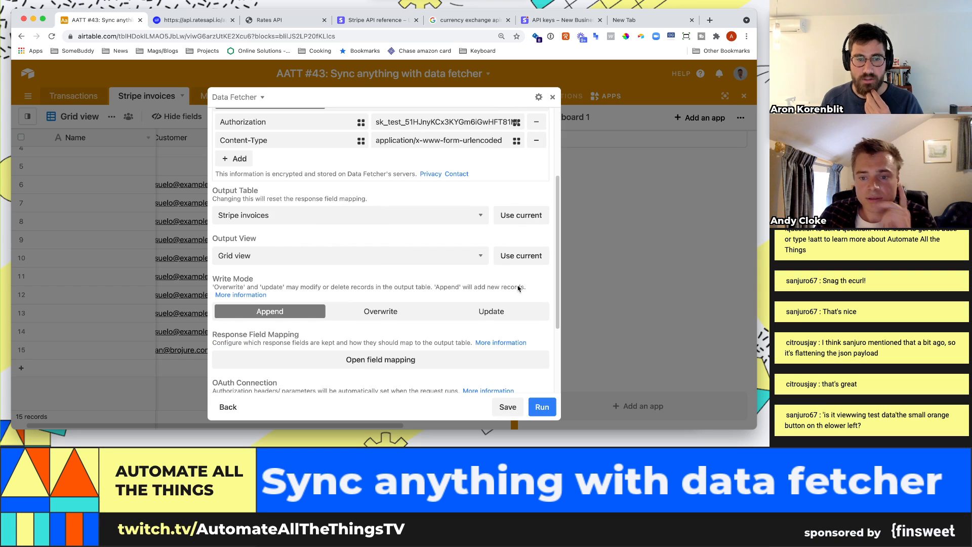
{"action": "left_click", "coordinate": [540, 408]}
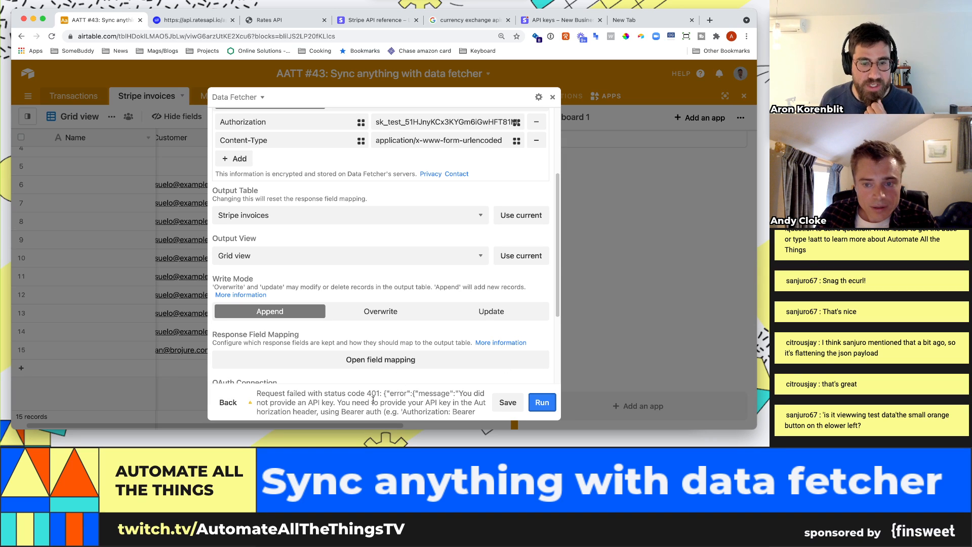
Step: Prefix the Authorization header value with "Bearer", run the Stripe request again and leave the full-screen app view
{"action": "scroll", "coordinate": [326, 264], "scroll_direction": "up", "scroll_amount": 2}
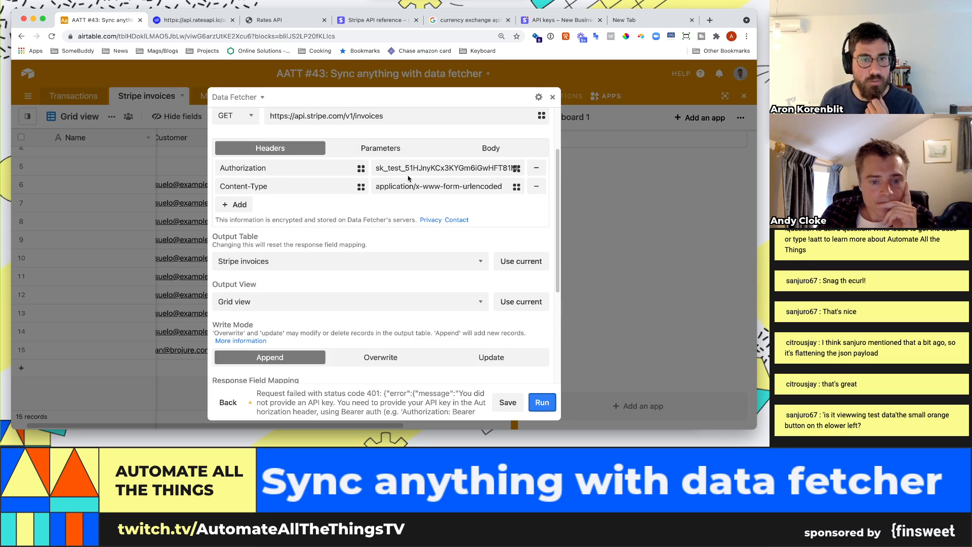
{"action": "left_click", "coordinate": [389, 168]}
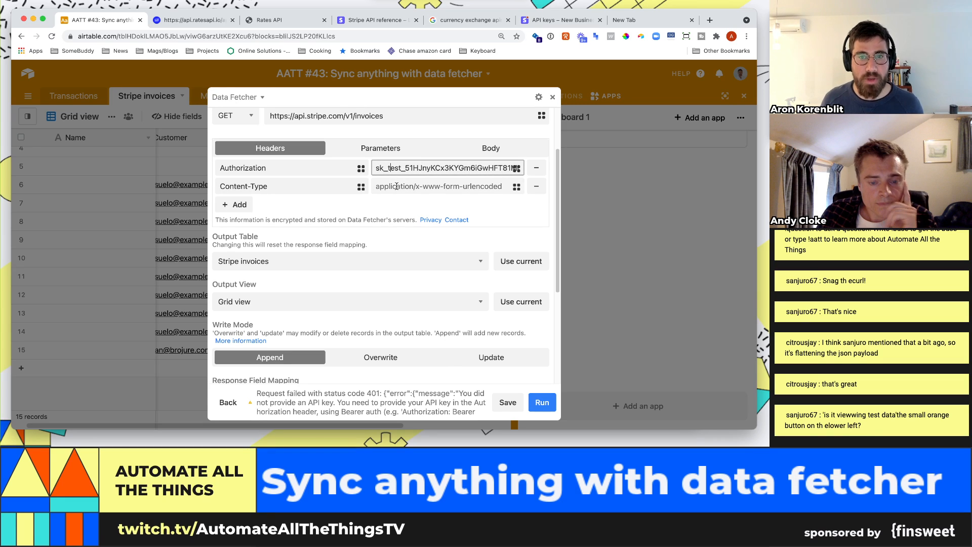
{"action": "type", "text": "Bearer"}
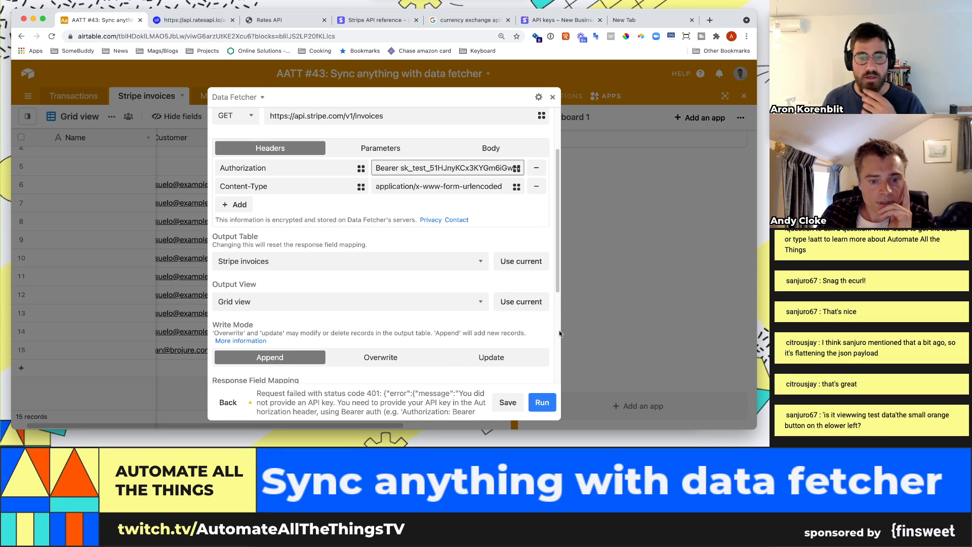
{"action": "left_click", "coordinate": [551, 406]}
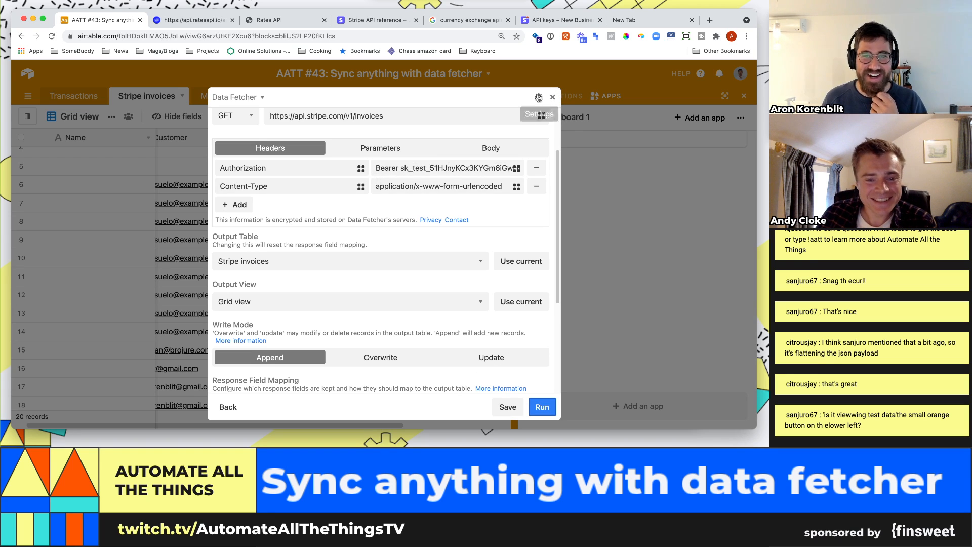
{"action": "left_click", "coordinate": [552, 97]}
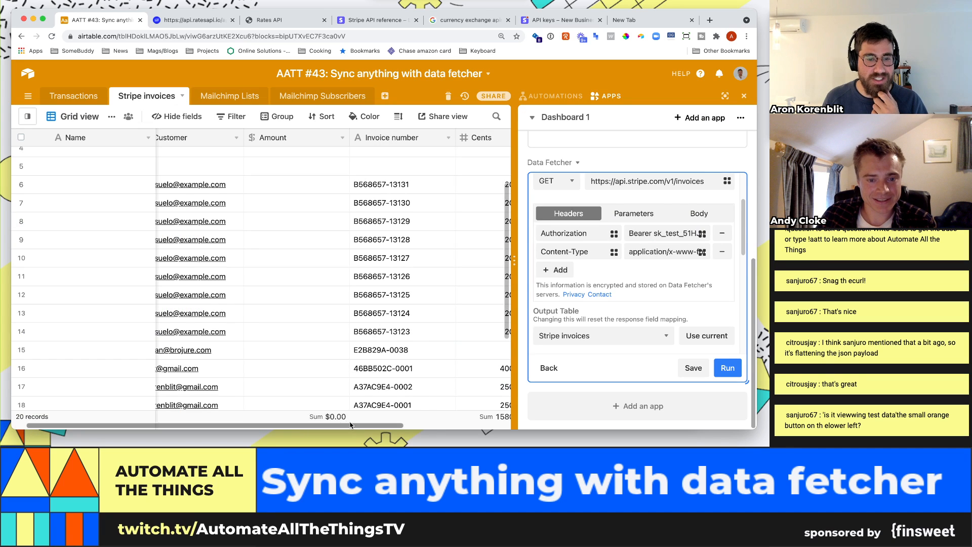
Step: Delete the nine sample-account invoice records in rows 6 to 14 of the Stripe invoices table
{"action": "left_click_drag", "start_coordinate": [350, 424], "coordinate": [337, 424]}
{"action": "left_click", "coordinate": [20, 185]}
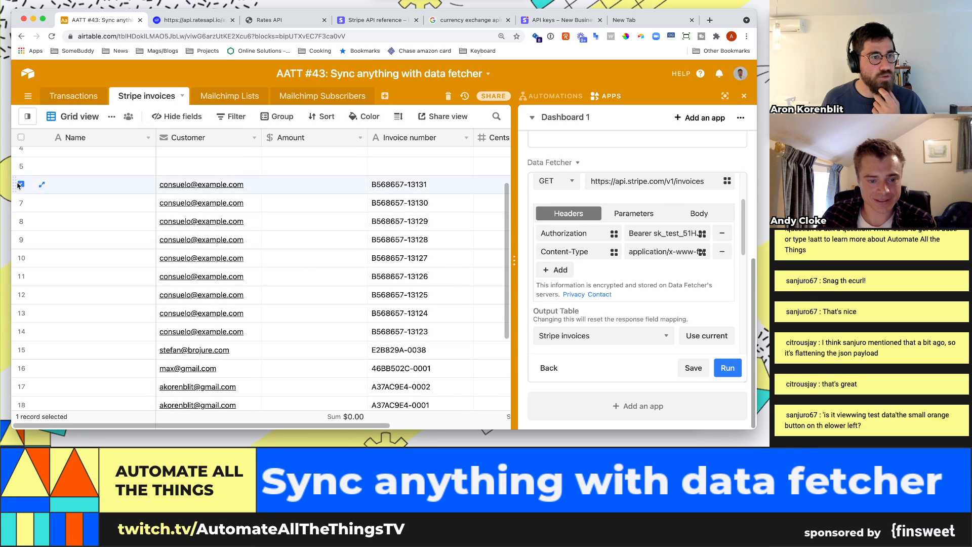
{"action": "left_click", "coordinate": [20, 185]}
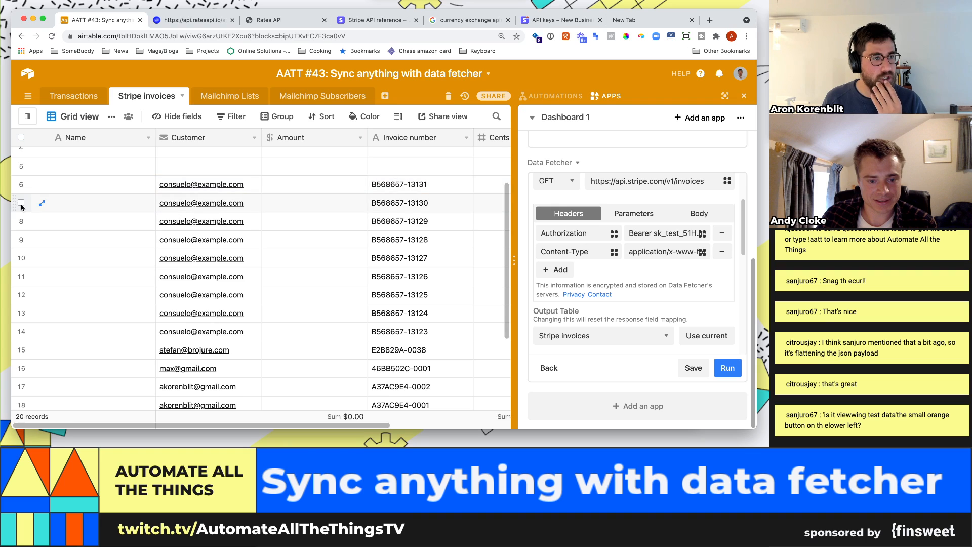
{"action": "left_click", "coordinate": [21, 202]}
{"action": "left_click", "coordinate": [21, 184]}
{"action": "left_click", "coordinate": [21, 220]}
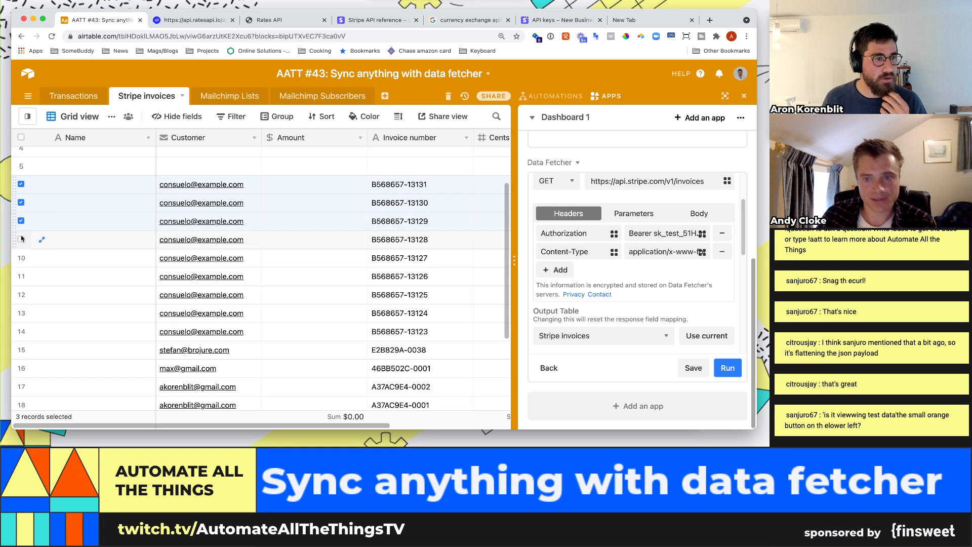
{"action": "left_click", "coordinate": [21, 240]}
{"action": "left_click", "coordinate": [20, 258]}
{"action": "left_click", "coordinate": [21, 276]}
{"action": "left_click", "coordinate": [21, 295]}
{"action": "left_click", "coordinate": [21, 313]}
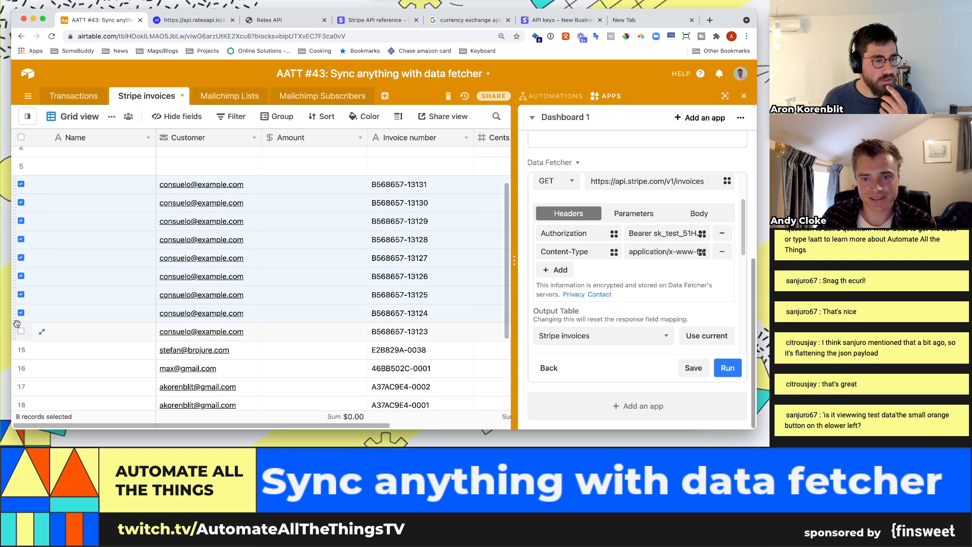
{"action": "right_click", "coordinate": [70, 330]}
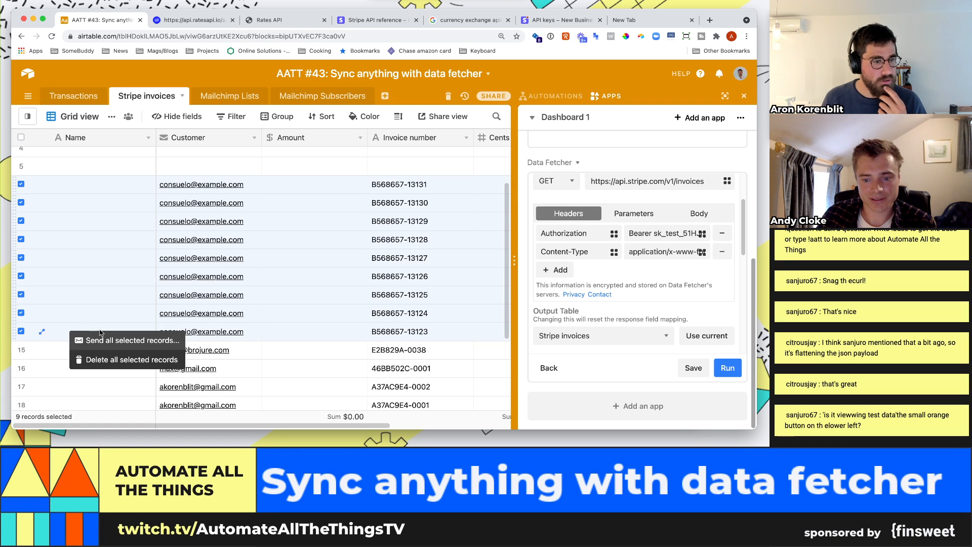
{"action": "left_click", "coordinate": [96, 358]}
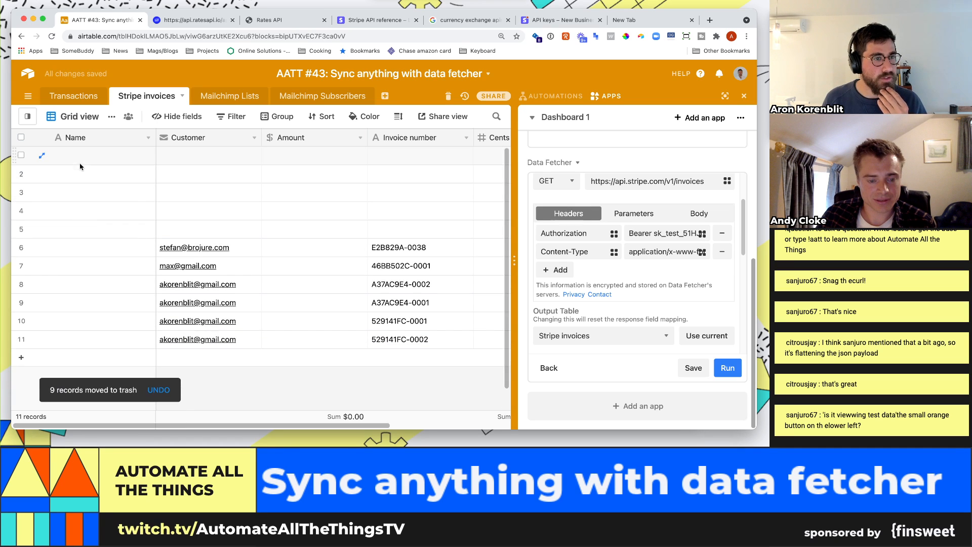
Step: Delete the five empty records in rows 1 to 5 of the Stripe invoices table
{"action": "left_click_drag", "start_coordinate": [81, 161], "coordinate": [91, 229]}
{"action": "right_click", "coordinate": [90, 231]}
{"action": "left_click", "coordinate": [132, 256]}
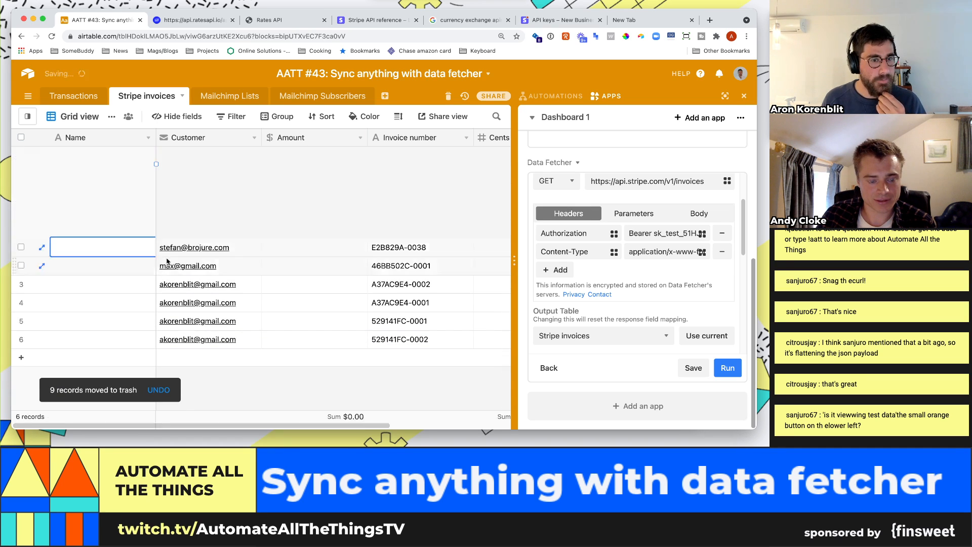
Step: Start a new Formula field named "Amount in dollars" after the Cents field in the Stripe invoices table
{"action": "left_click_drag", "start_coordinate": [237, 172], "coordinate": [410, 243]}
{"action": "left_click", "coordinate": [267, 174]}
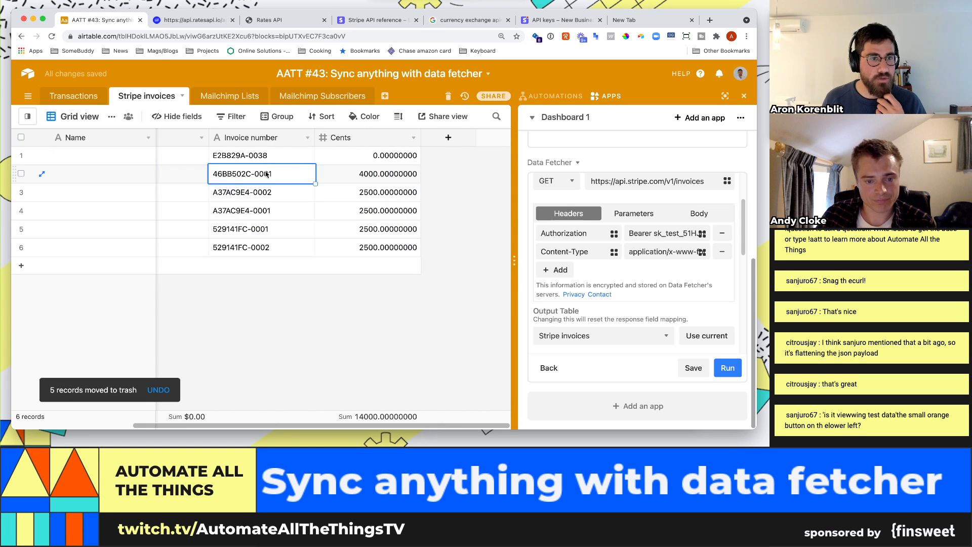
{"action": "key", "text": "Left"}
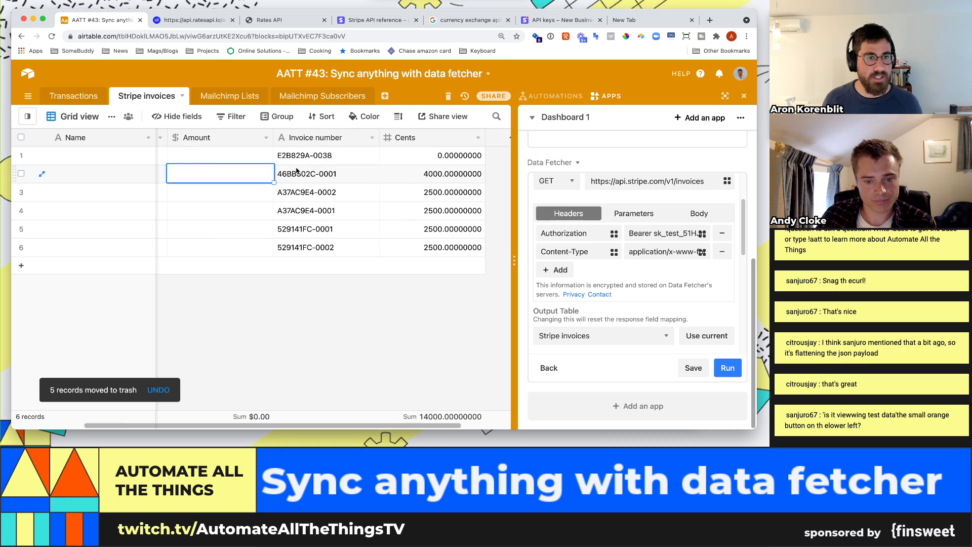
{"action": "left_click", "coordinate": [506, 139]}
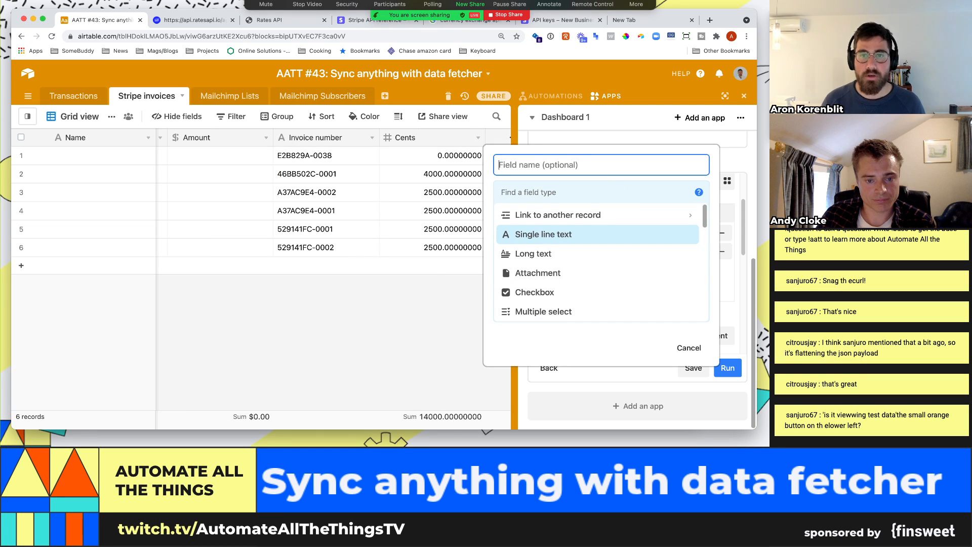
{"action": "type", "text": "Formula"}
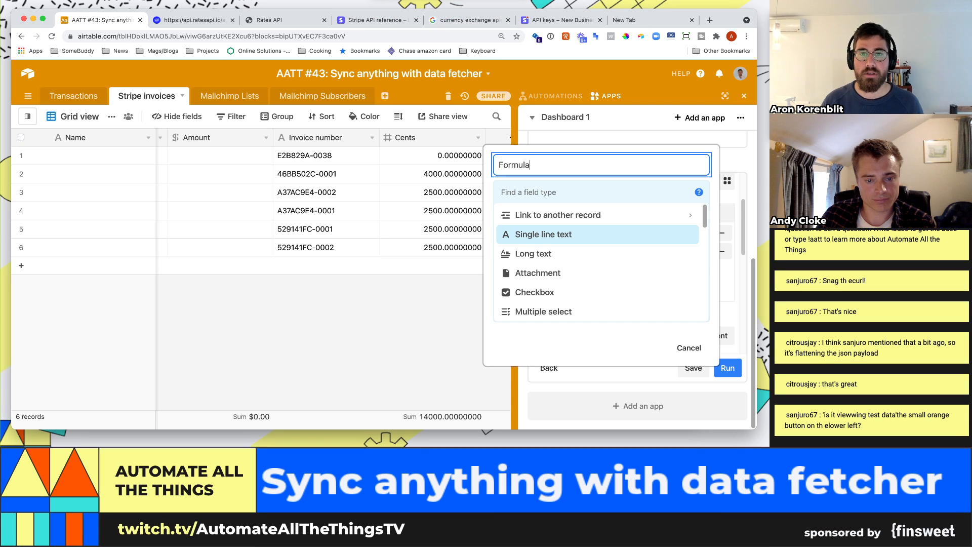
{"action": "key", "text": "super+a"}
{"action": "type", "text": "AMoun"}
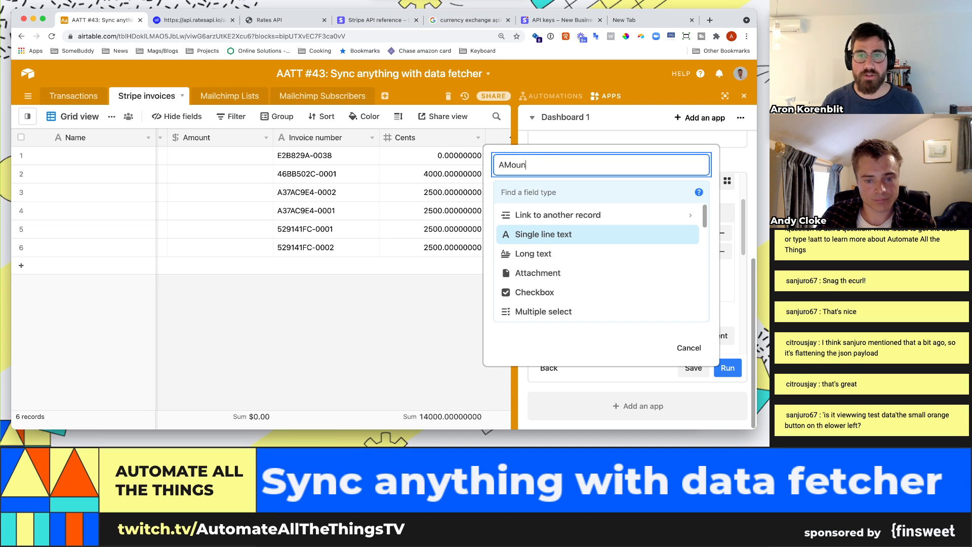
{"action": "type", "text": "t in dollars"}
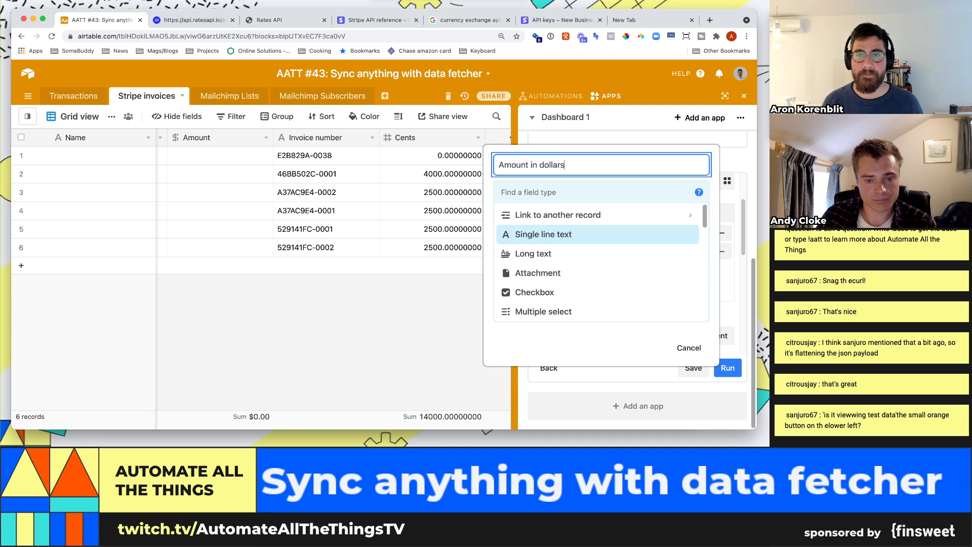
{"action": "key", "text": "Tab"}
{"action": "type", "text": "form"}
{"action": "key", "text": "Return"}
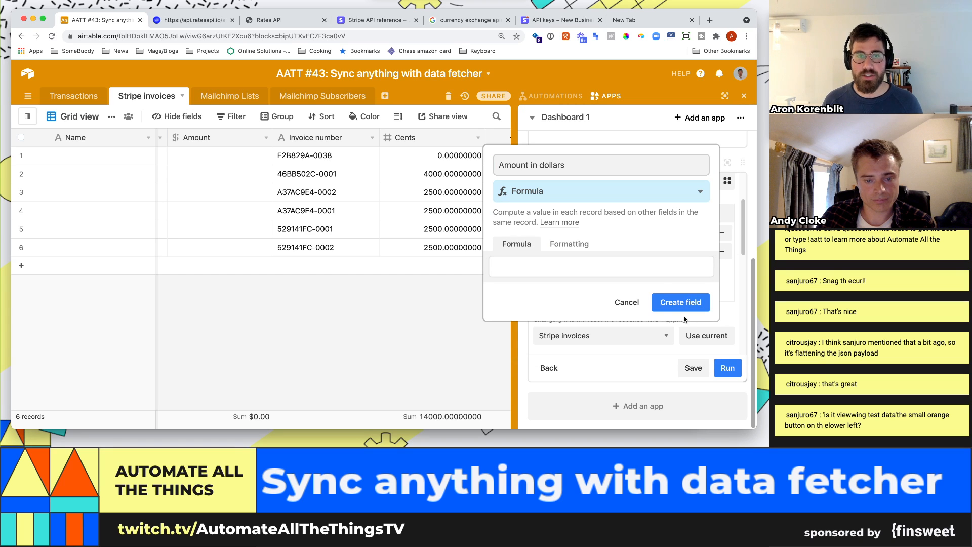
Step: Set the new field's formula to Cents/100, format the result as currency and create the field
{"action": "left_click", "coordinate": [557, 267]}
{"action": "type", "text": "Cents/1"}
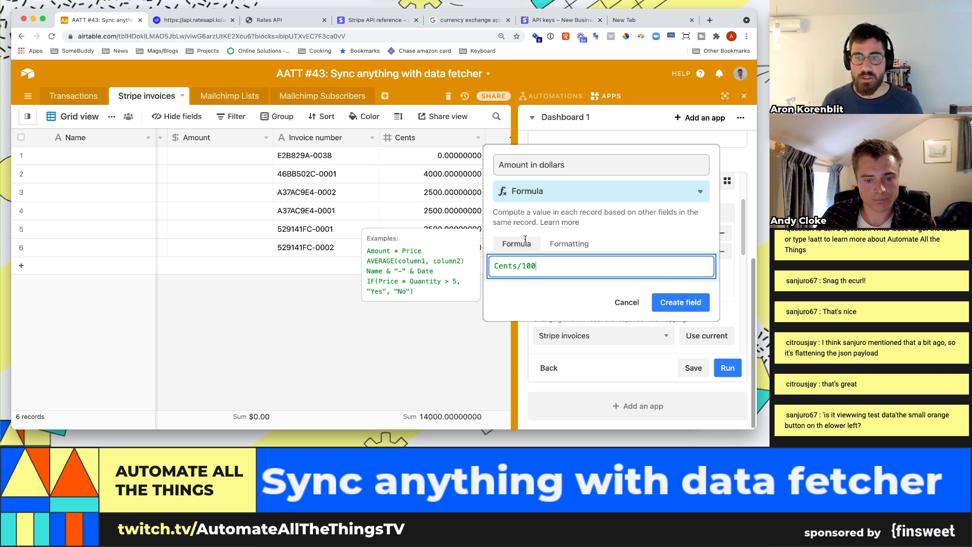
{"action": "type", "text": "00"}
{"action": "left_click", "coordinate": [568, 243]}
{"action": "left_click", "coordinate": [633, 280]}
{"action": "left_click", "coordinate": [658, 292]}
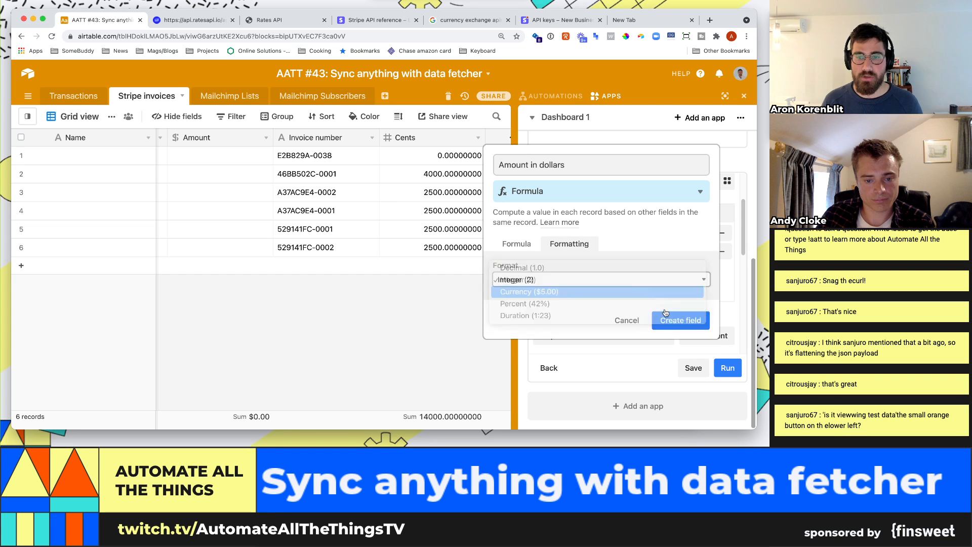
{"action": "left_click", "coordinate": [688, 389]}
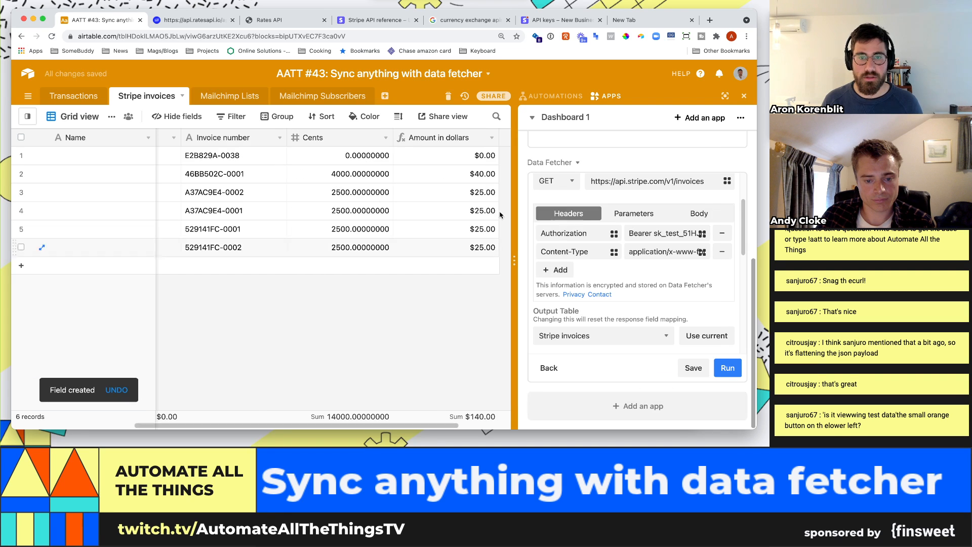
Step: Review the imported invoice records and check the allowed status parameter values in Stripe's "List all invoices" API reference
{"action": "left_click", "coordinate": [461, 217]}
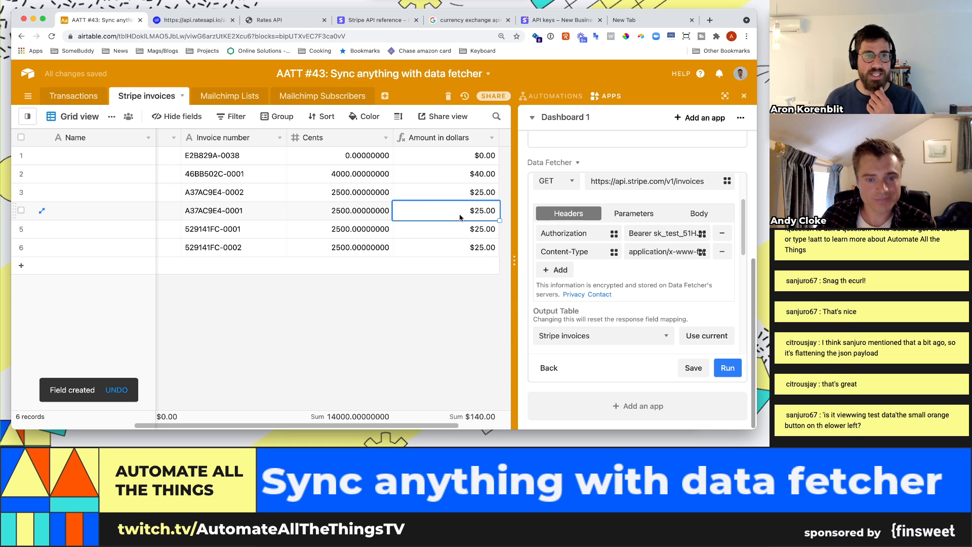
{"action": "key", "text": "Left"}
{"action": "key", "text": "Left"}
{"action": "key", "text": "Left"}
{"action": "key", "text": "Left"}
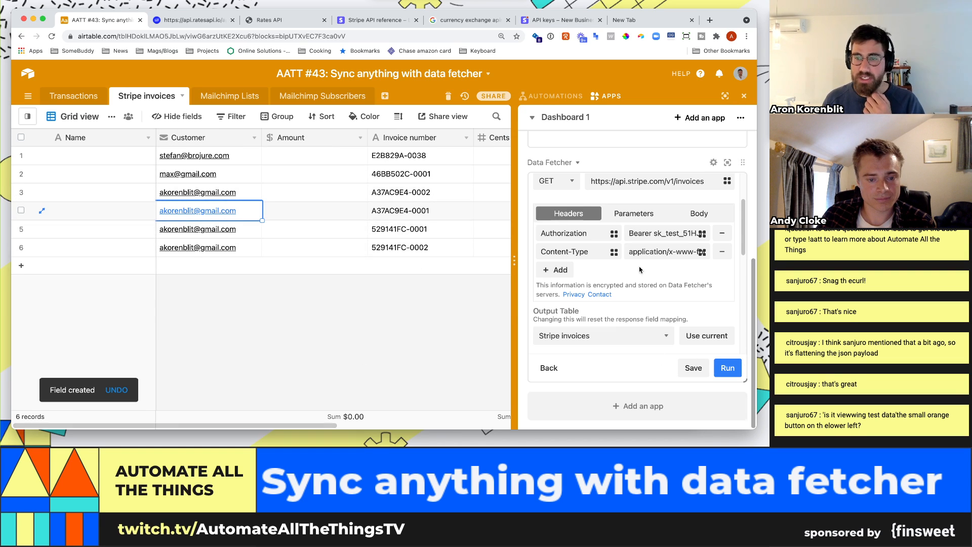
{"action": "scroll", "coordinate": [719, 192], "scroll_direction": "up", "scroll_amount": 2}
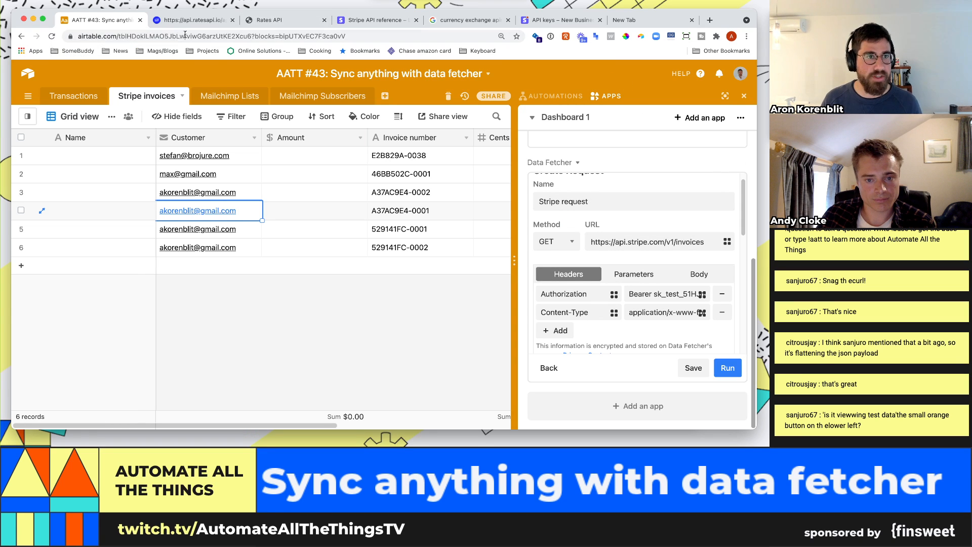
{"action": "left_click", "coordinate": [390, 20]}
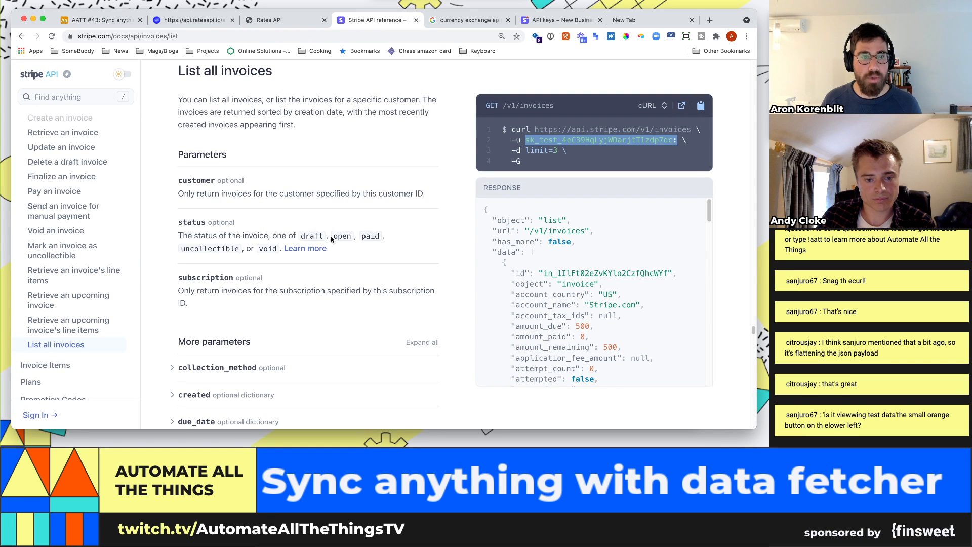
{"action": "left_click_drag", "start_coordinate": [332, 239], "coordinate": [346, 237]}
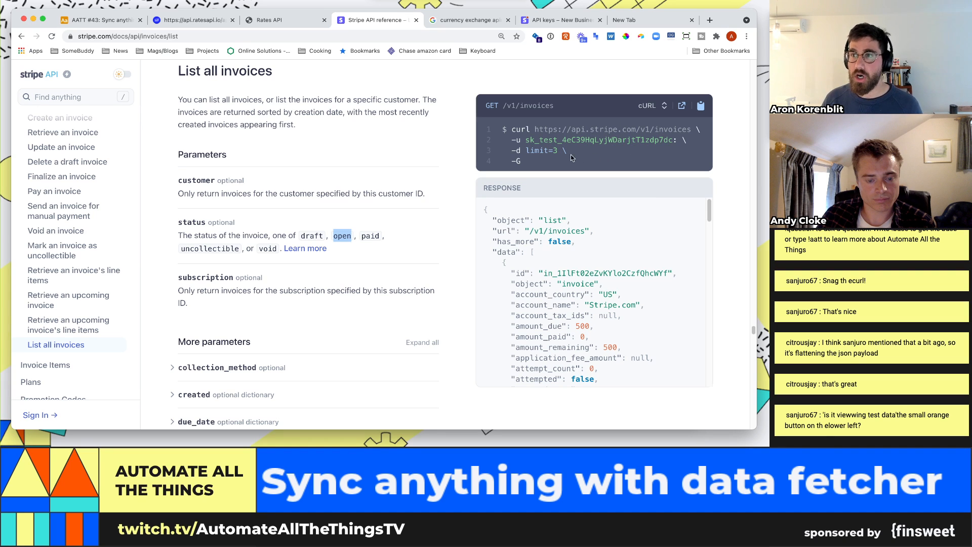
Step: Return to Airtable, enlarge Data Fetcher to full screen and add a parameter named status to the Stripe request
{"action": "left_click", "coordinate": [103, 23]}
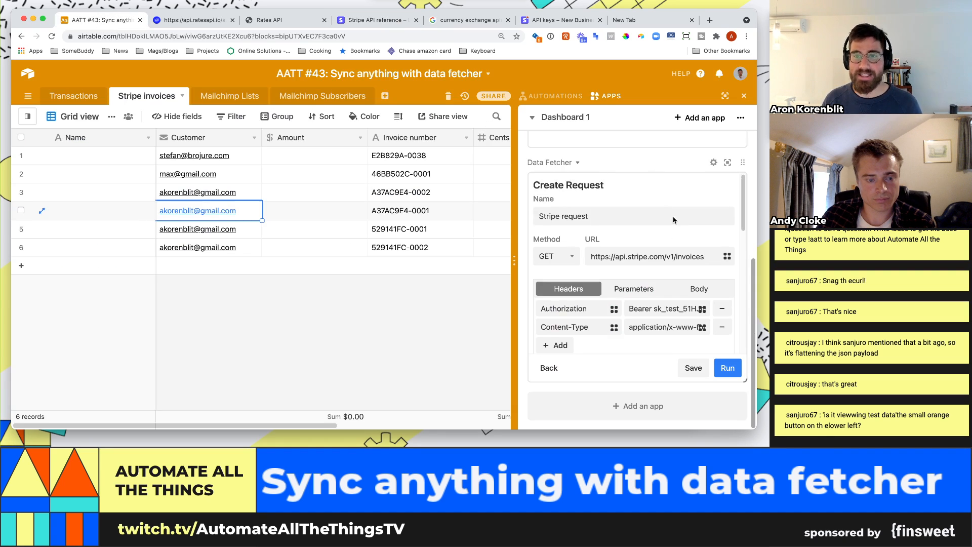
{"action": "left_click", "coordinate": [727, 163]}
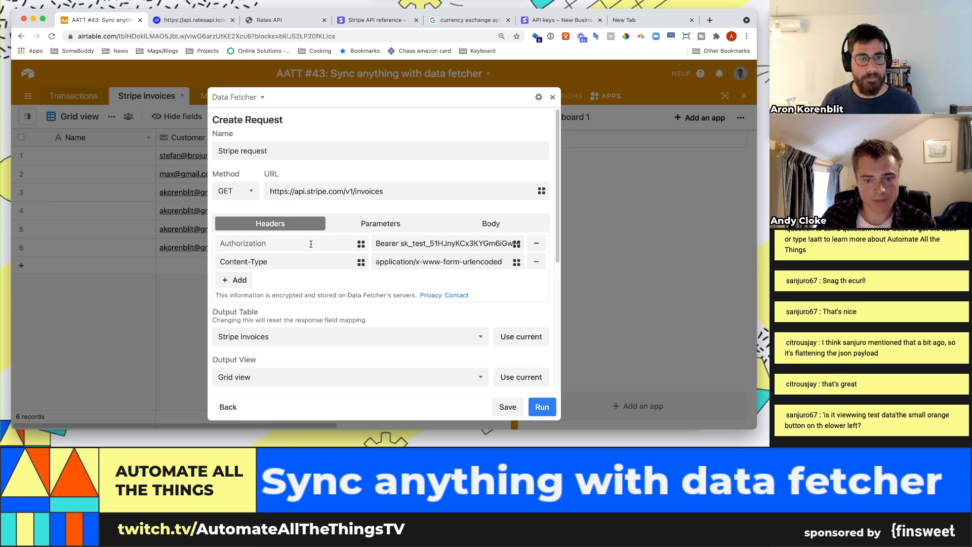
{"action": "left_click", "coordinate": [390, 227]}
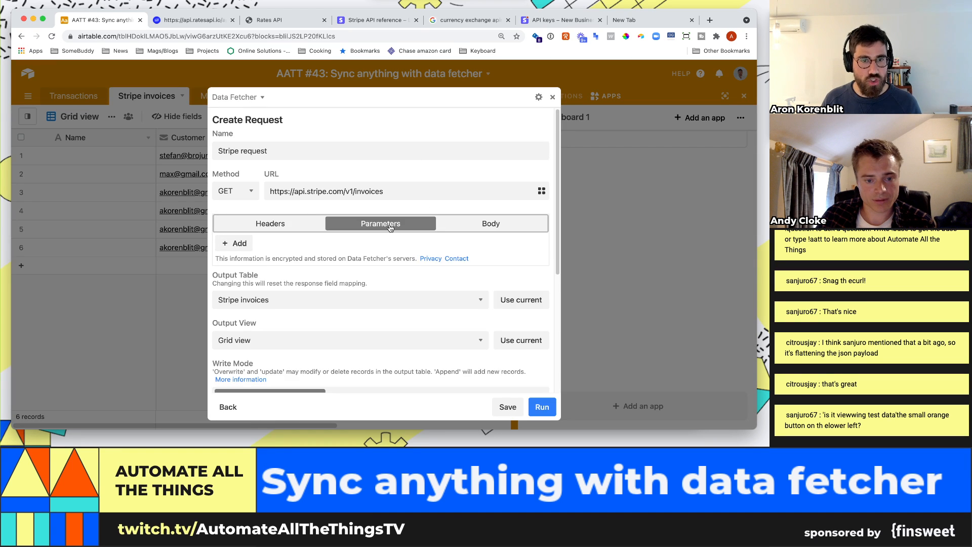
{"action": "left_click", "coordinate": [235, 243]}
{"action": "type", "text": "status"}
{"action": "key", "text": "Tab"}
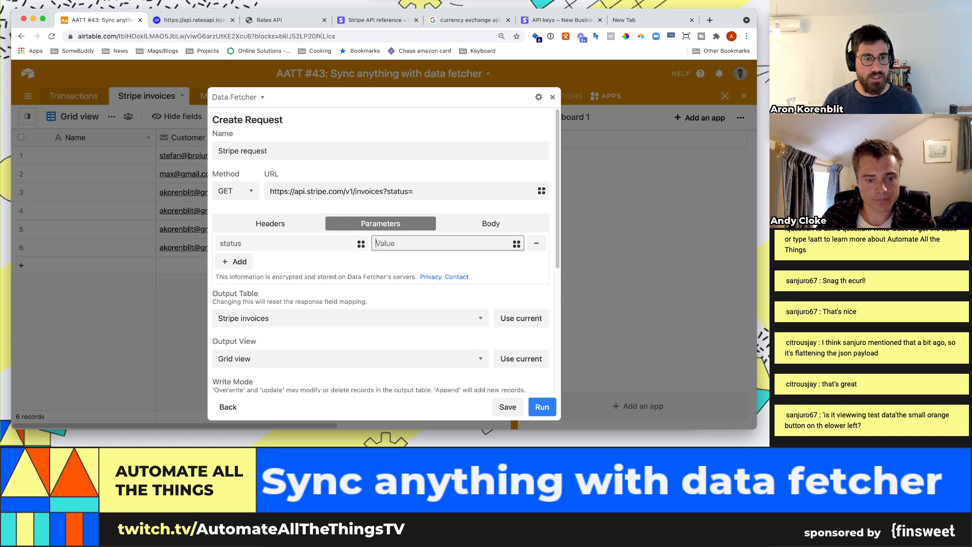
Step: Set the status parameter's value to open, then check the query string in the URL and the request headers
{"action": "key", "text": "ctrl+v"}
{"action": "key", "text": "ctrl+a"}
{"action": "key", "text": "BackSpace"}
{"action": "type", "text": "ope"}
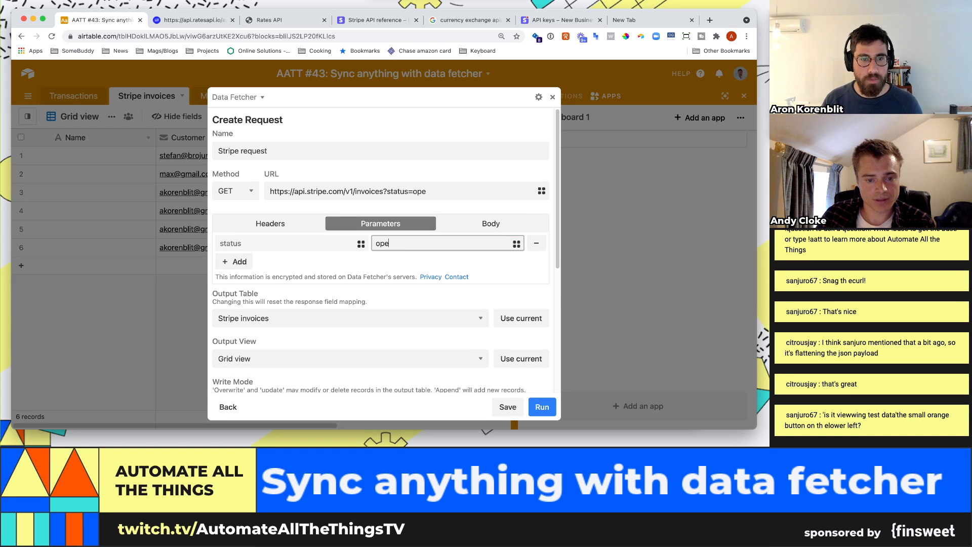
{"action": "left_click", "coordinate": [562, 20]}
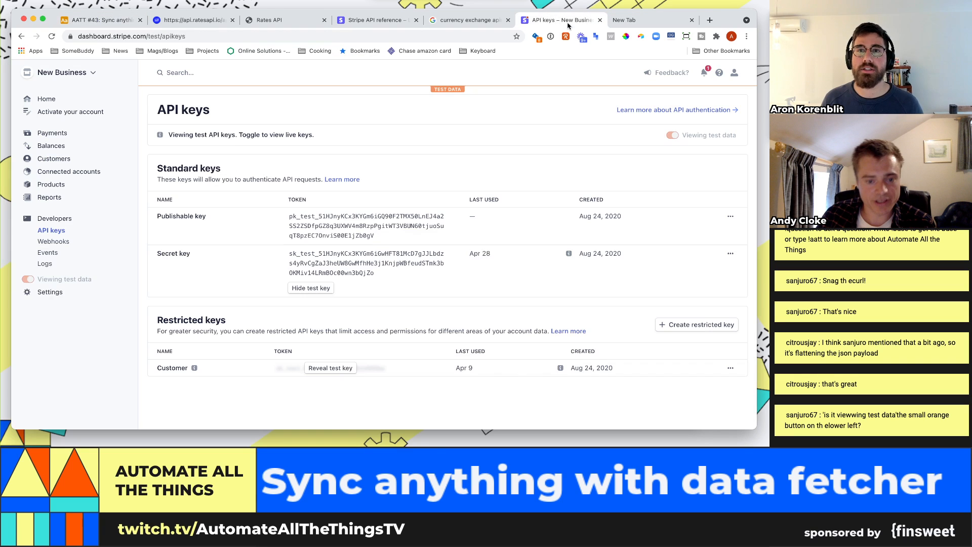
{"action": "left_click", "coordinate": [101, 20]}
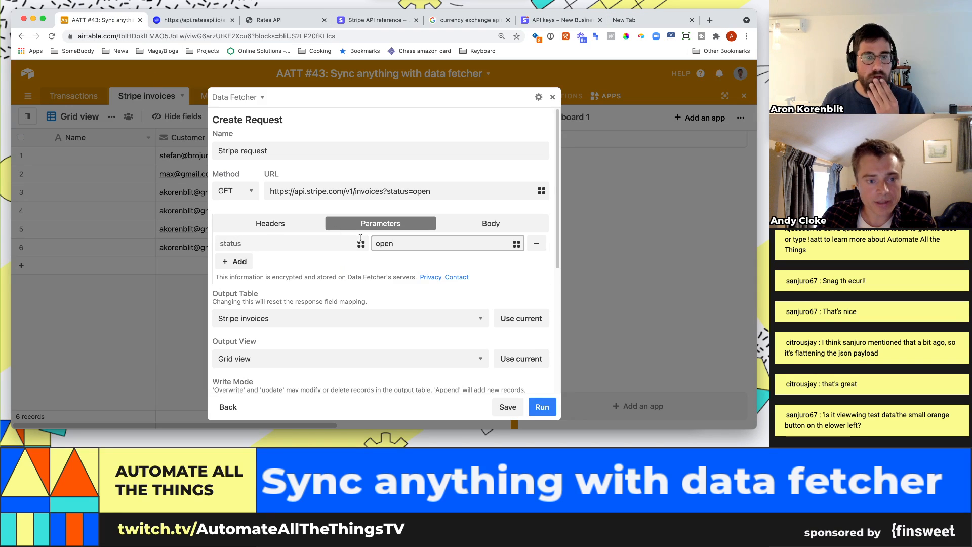
{"action": "type", "text": "n"}
{"action": "left_click_drag", "start_coordinate": [384, 193], "coordinate": [432, 193]}
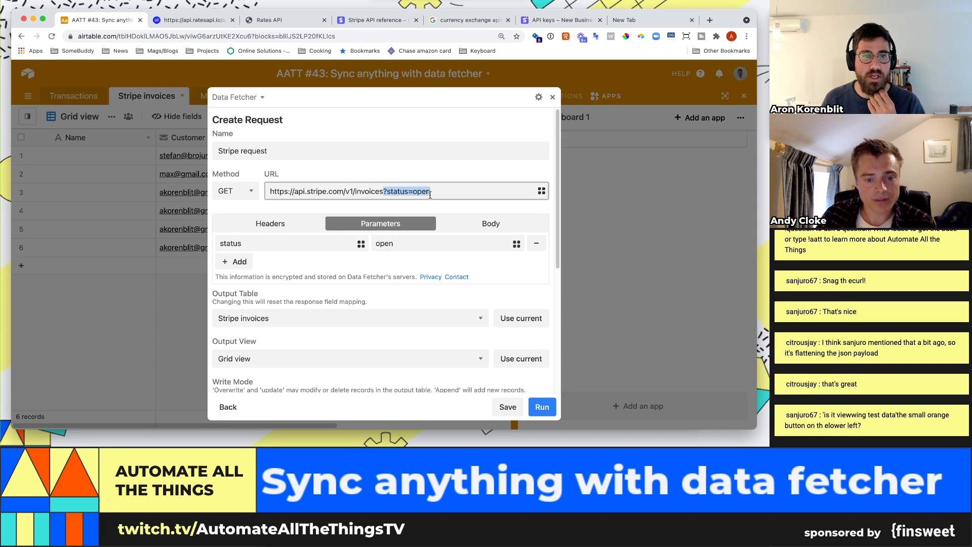
{"action": "left_click", "coordinate": [433, 192]}
{"action": "left_click", "coordinate": [274, 223]}
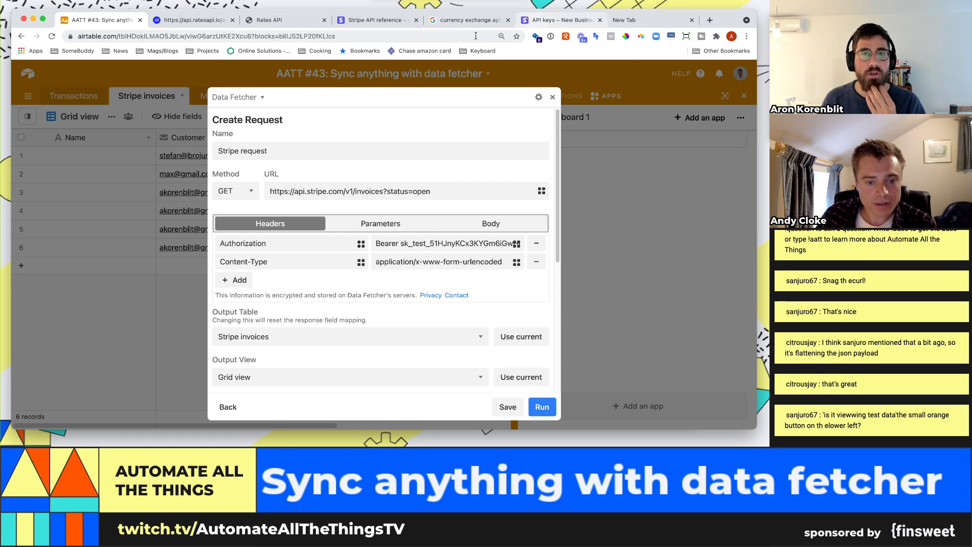
Step: Switch to the Stripe dashboard and find the list of all customer invoices
{"action": "left_click", "coordinate": [584, 22]}
{"action": "left_click", "coordinate": [56, 218]}
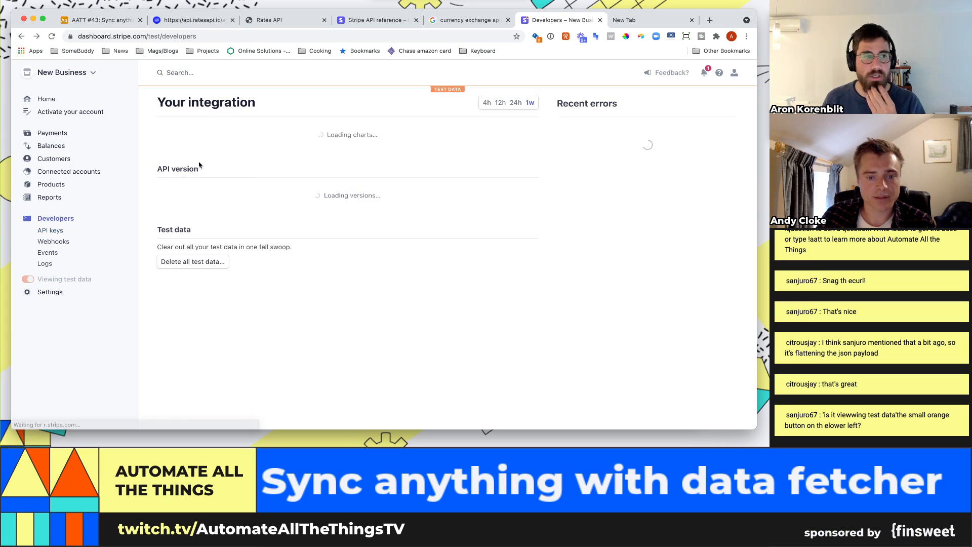
{"action": "left_click", "coordinate": [53, 135]}
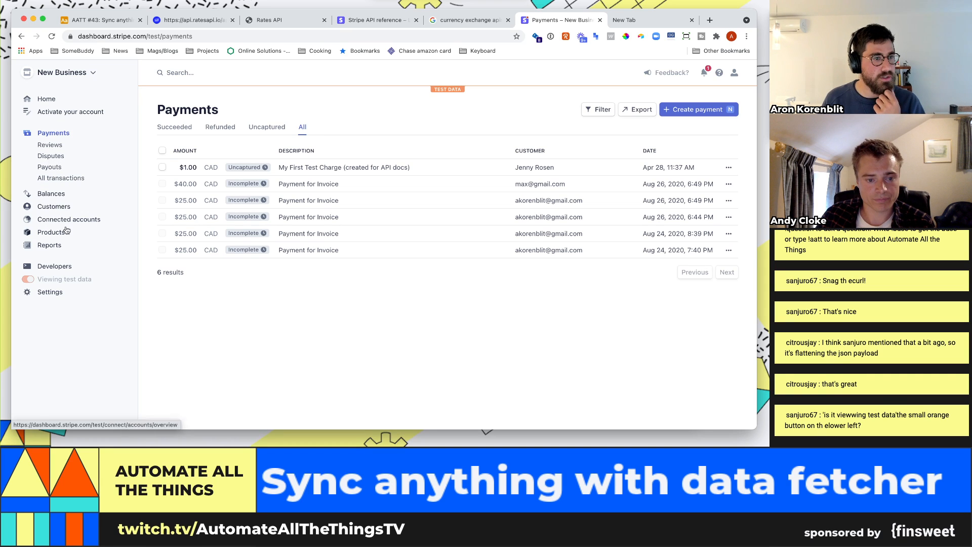
{"action": "left_click", "coordinate": [52, 194]}
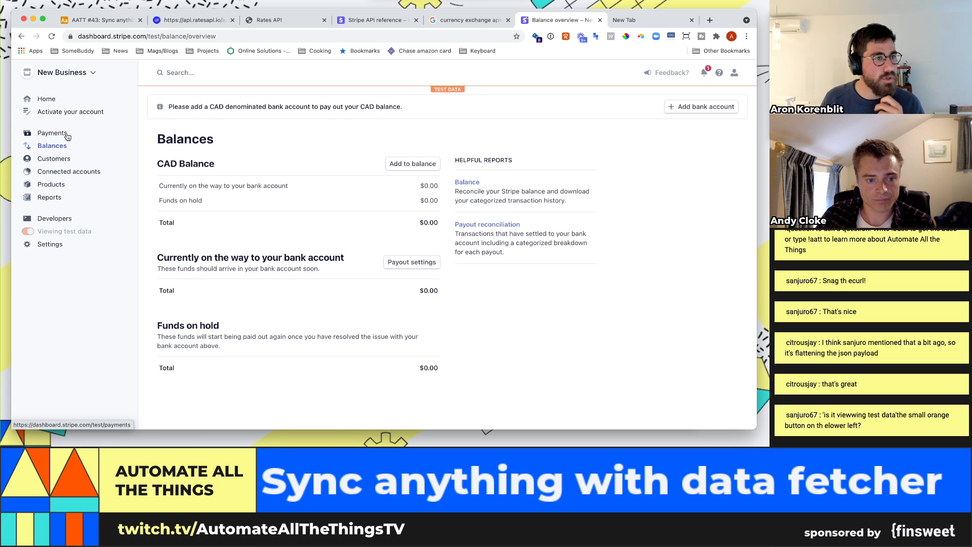
{"action": "left_click", "coordinate": [61, 158]}
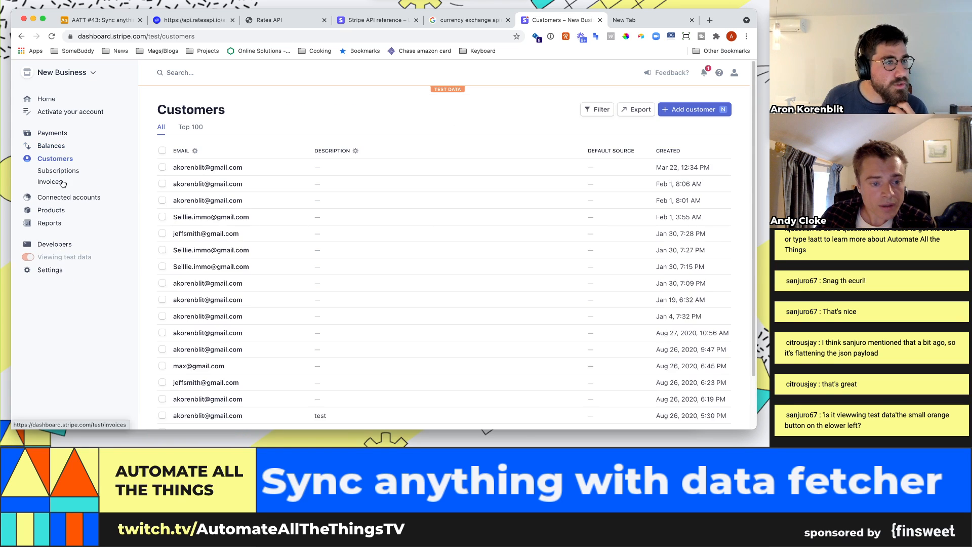
{"action": "left_click", "coordinate": [51, 181]}
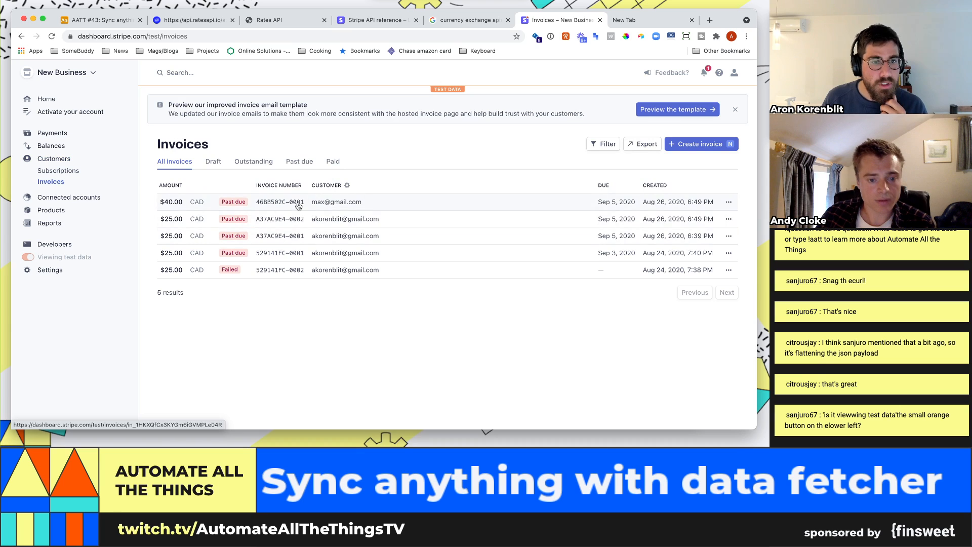
Step: Open the second invoice in the list, for $25.00, and change its status to Paid
{"action": "left_click", "coordinate": [442, 227]}
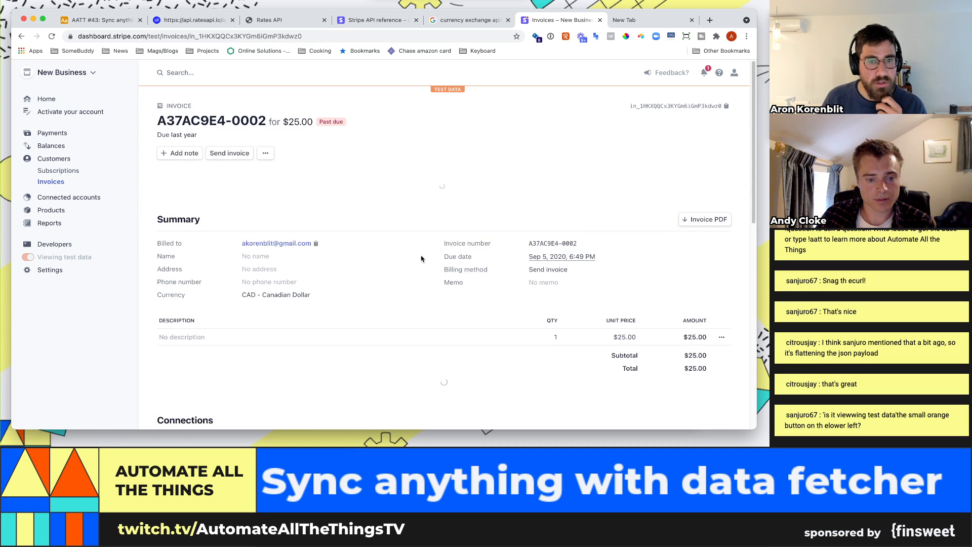
{"action": "left_click", "coordinate": [330, 154]}
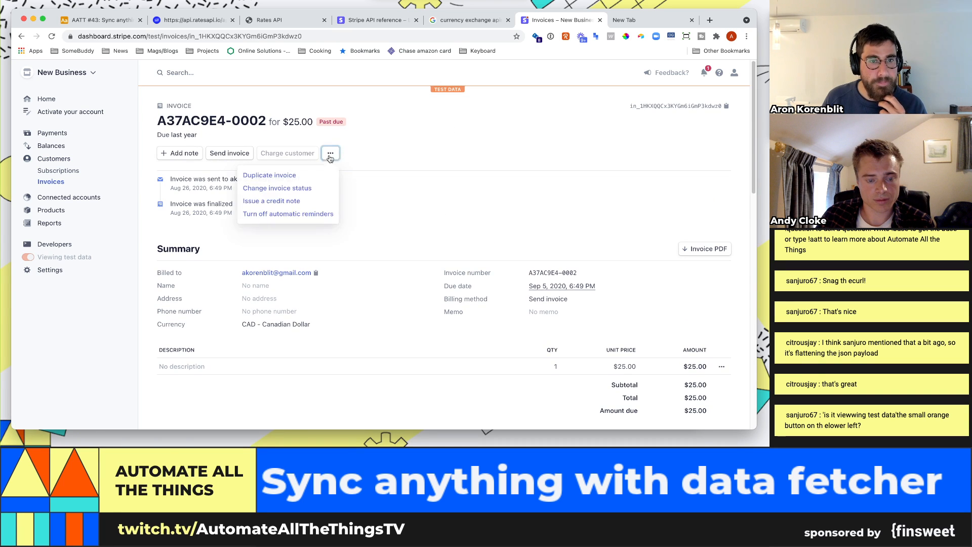
{"action": "left_click", "coordinate": [319, 189]}
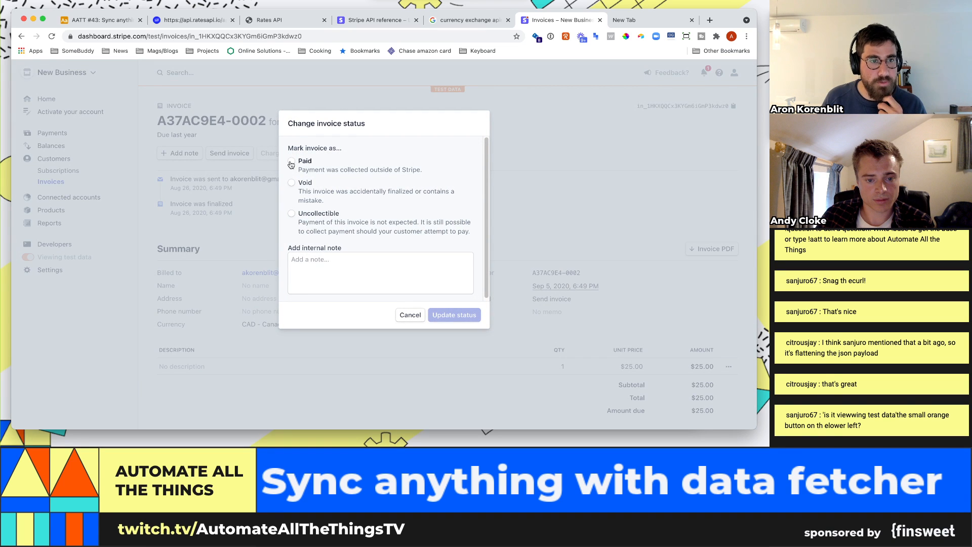
{"action": "left_click", "coordinate": [291, 162]}
{"action": "left_click", "coordinate": [443, 328]}
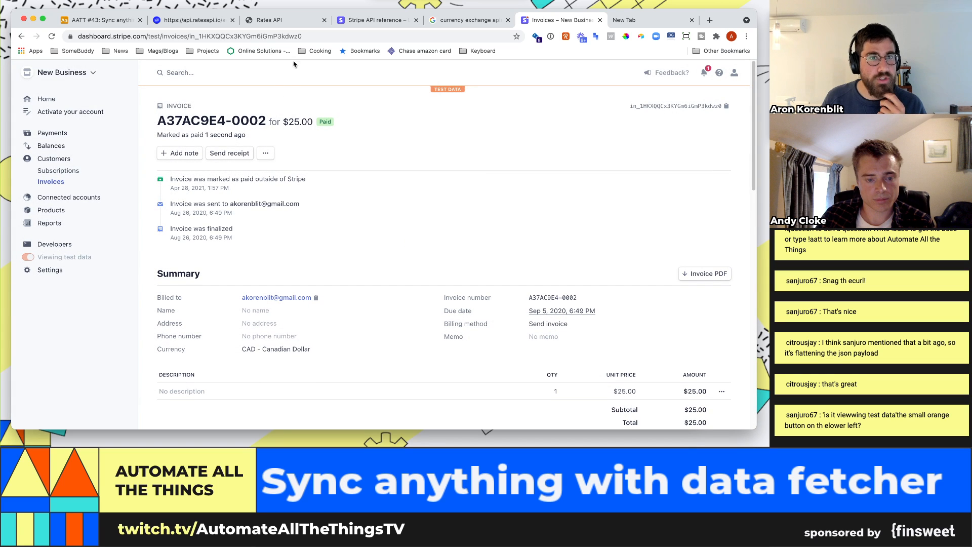
Step: Switch back to Airtable and save the Stripe request in Data Fetcher
{"action": "left_click", "coordinate": [102, 21]}
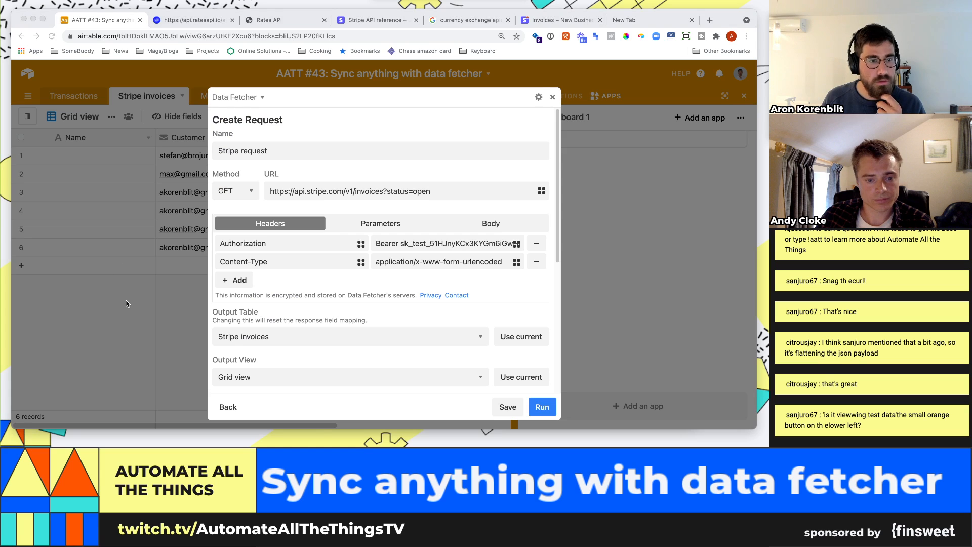
{"action": "left_click", "coordinate": [509, 408]}
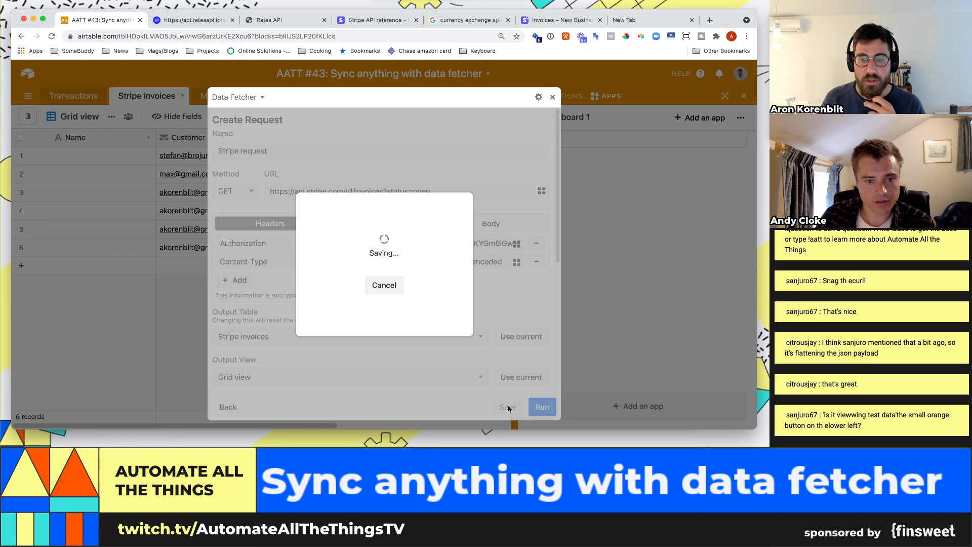
Step: Check the Invoice number and Cents columns of the table, and set the Stripe request's write mode to Overwrite
{"action": "left_click", "coordinate": [152, 377]}
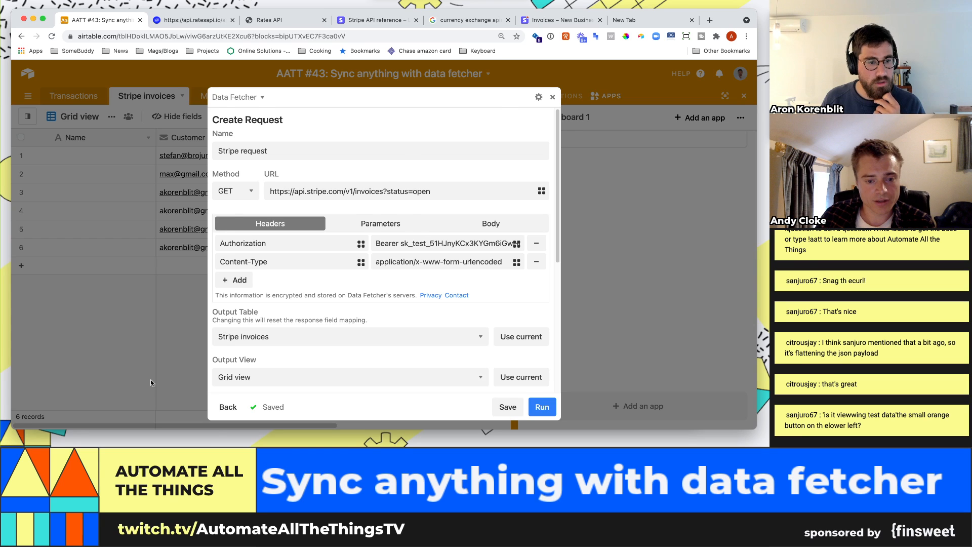
{"action": "left_click_drag", "start_coordinate": [335, 426], "coordinate": [426, 421]}
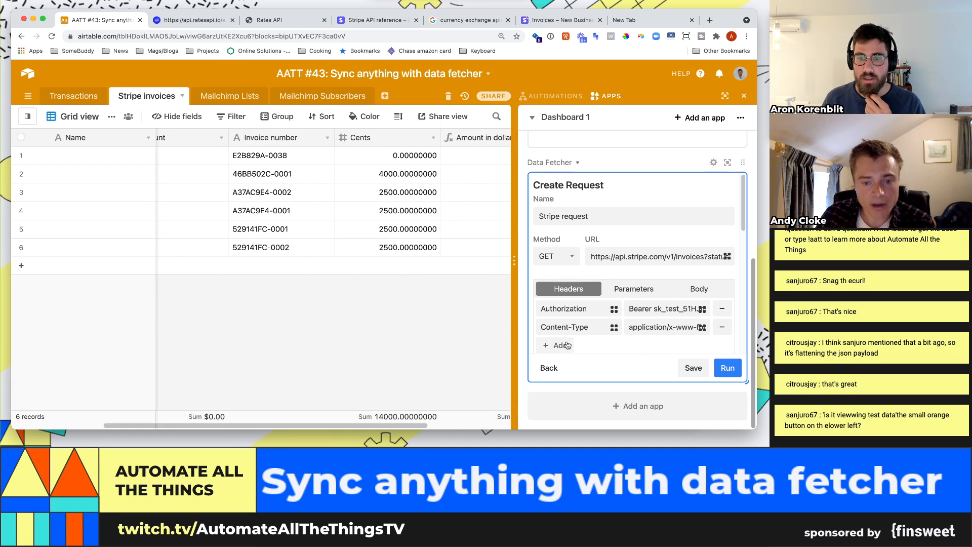
{"action": "left_click", "coordinate": [727, 162]}
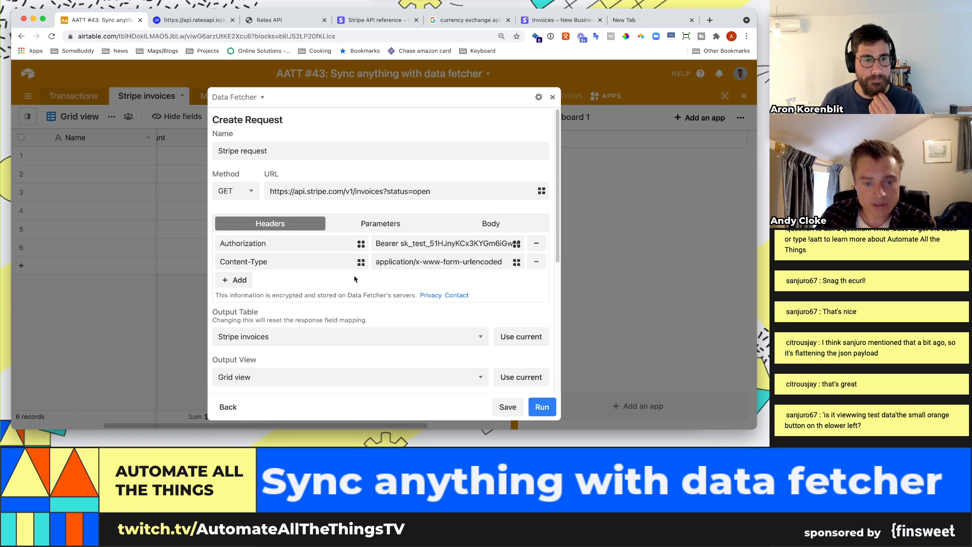
{"action": "scroll", "coordinate": [334, 254], "scroll_direction": "down", "scroll_amount": 5}
{"action": "left_click", "coordinate": [488, 268]}
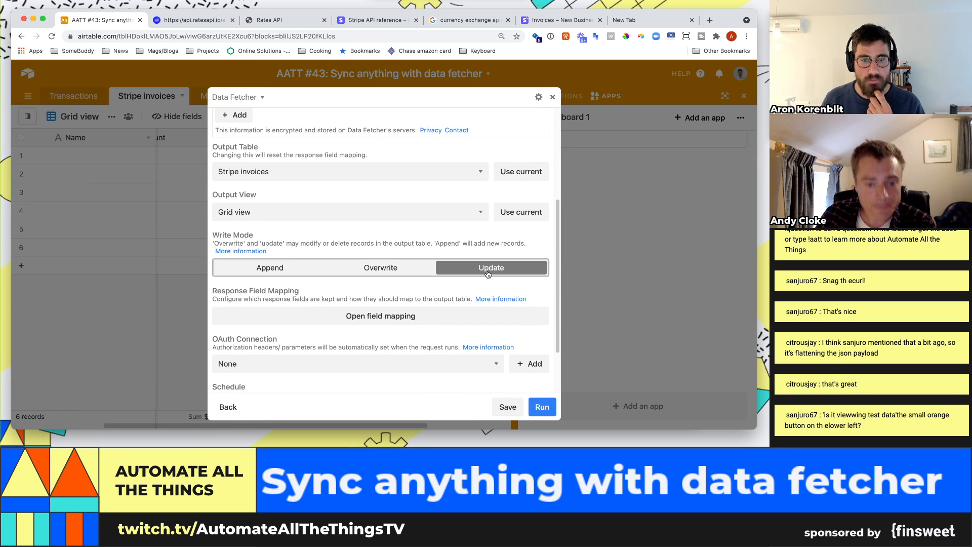
{"action": "left_click", "coordinate": [380, 267]}
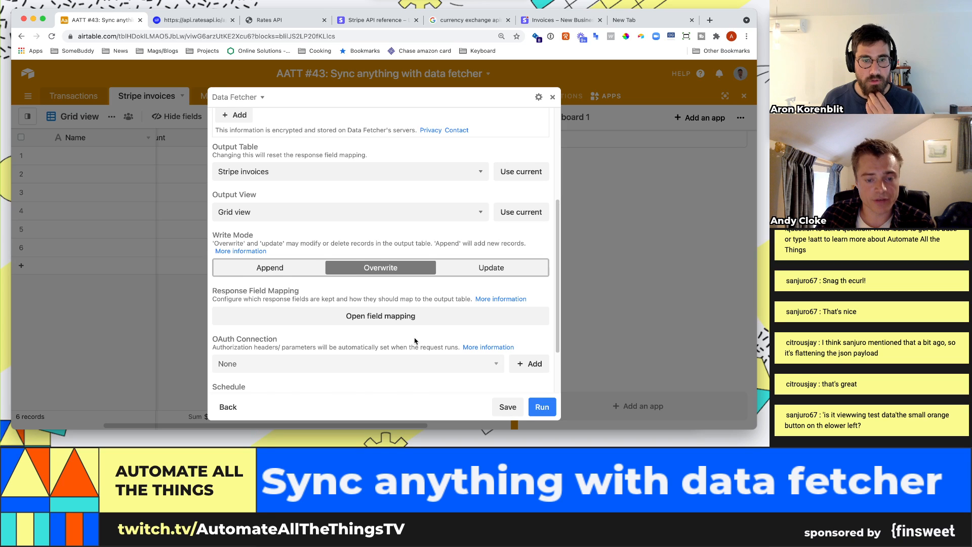
Step: In the request's advanced settings, choose Invoice number as the field to base updates on, and save the request
{"action": "scroll", "coordinate": [435, 349], "scroll_direction": "down", "scroll_amount": 1}
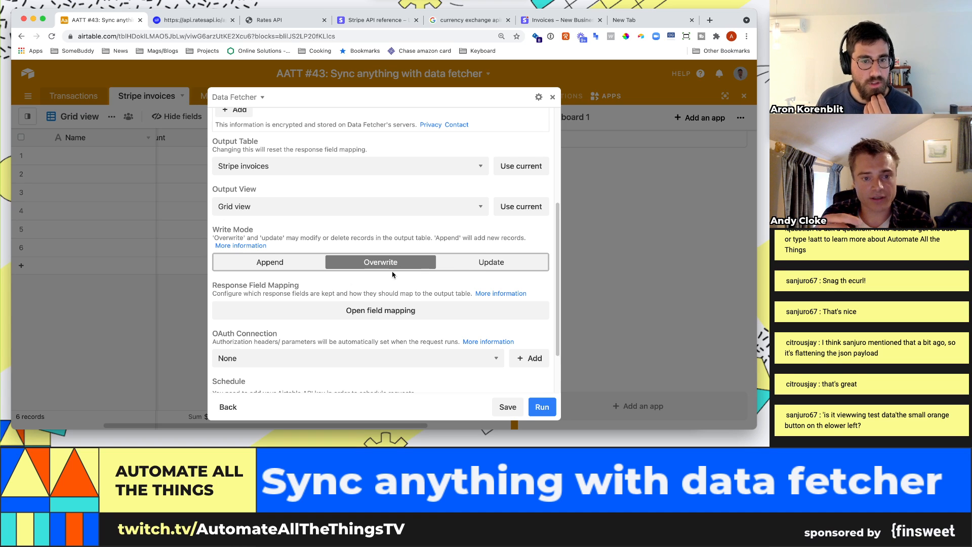
{"action": "scroll", "coordinate": [394, 275], "scroll_direction": "down", "scroll_amount": 1}
{"action": "scroll", "coordinate": [404, 267], "scroll_direction": "down", "scroll_amount": 3}
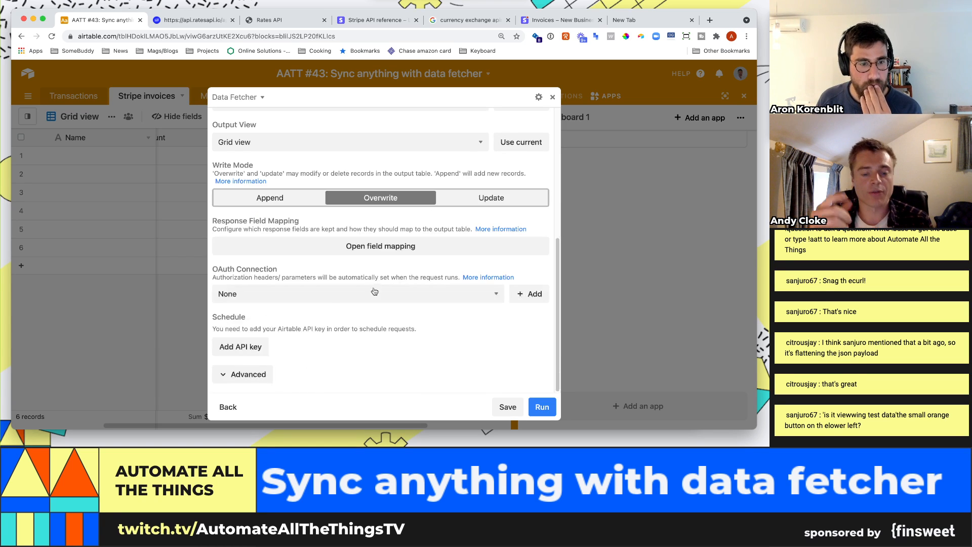
{"action": "scroll", "coordinate": [394, 309], "scroll_direction": "down", "scroll_amount": 10}
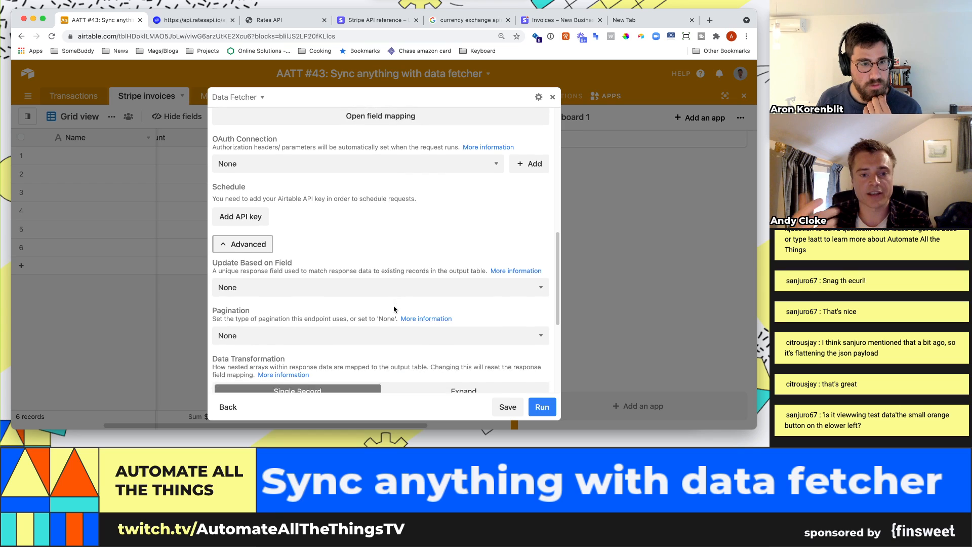
{"action": "scroll", "coordinate": [373, 295], "scroll_direction": "up", "scroll_amount": 1}
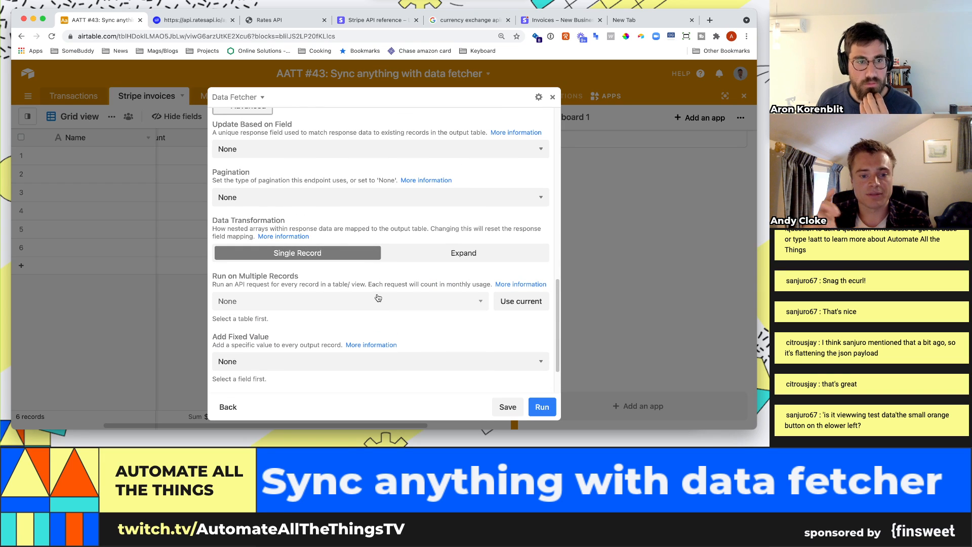
{"action": "scroll", "coordinate": [378, 297], "scroll_direction": "down", "scroll_amount": 1}
{"action": "scroll", "coordinate": [379, 297], "scroll_direction": "up", "scroll_amount": 1}
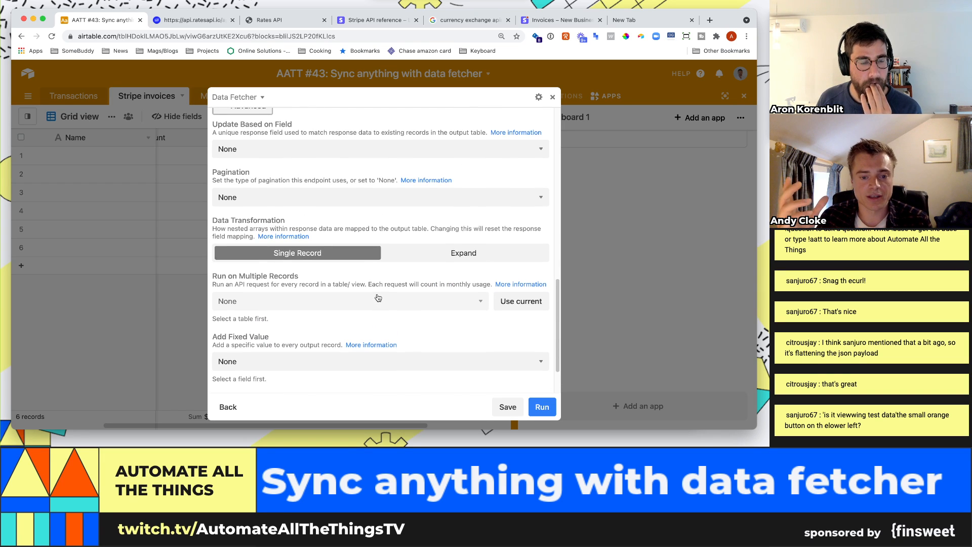
{"action": "left_click", "coordinate": [307, 150]}
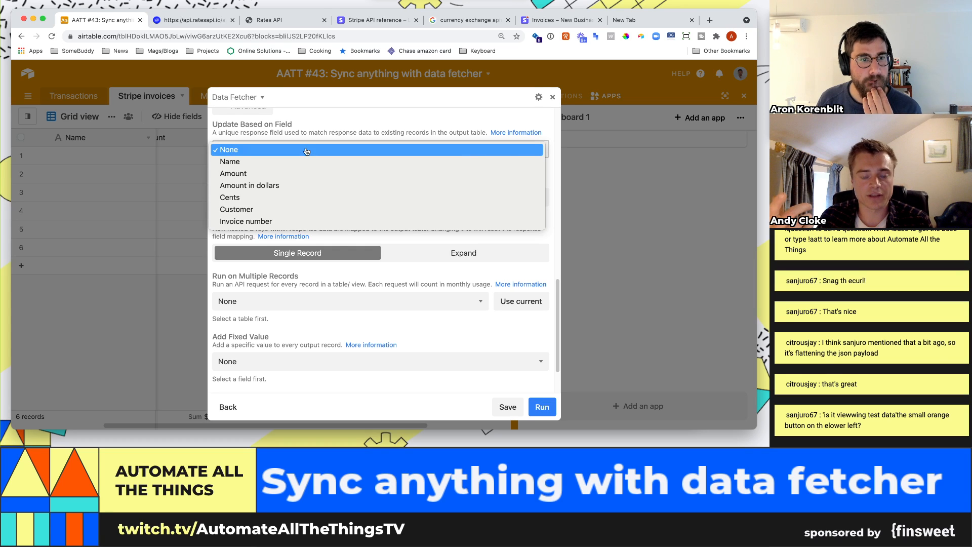
{"action": "left_click", "coordinate": [294, 221]}
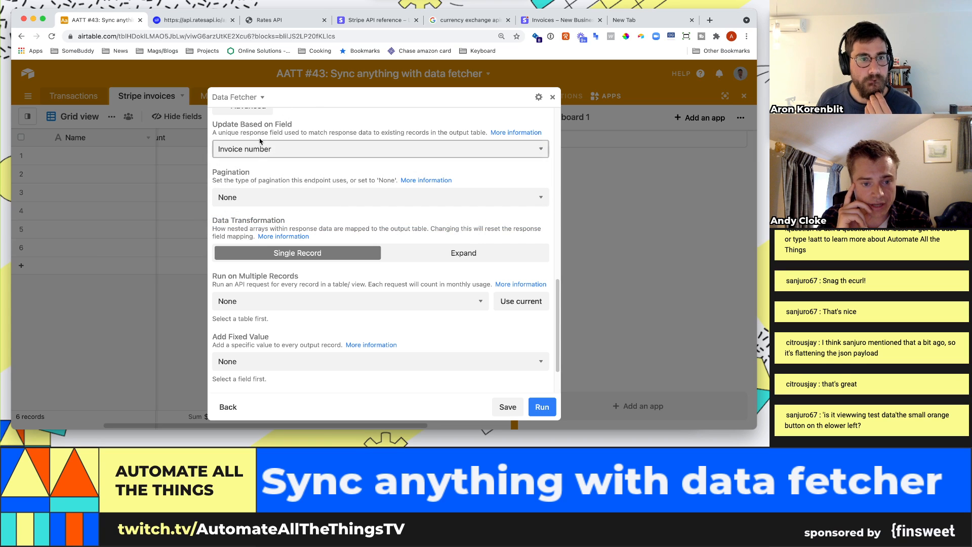
{"action": "scroll", "coordinate": [383, 248], "scroll_direction": "down", "scroll_amount": 2}
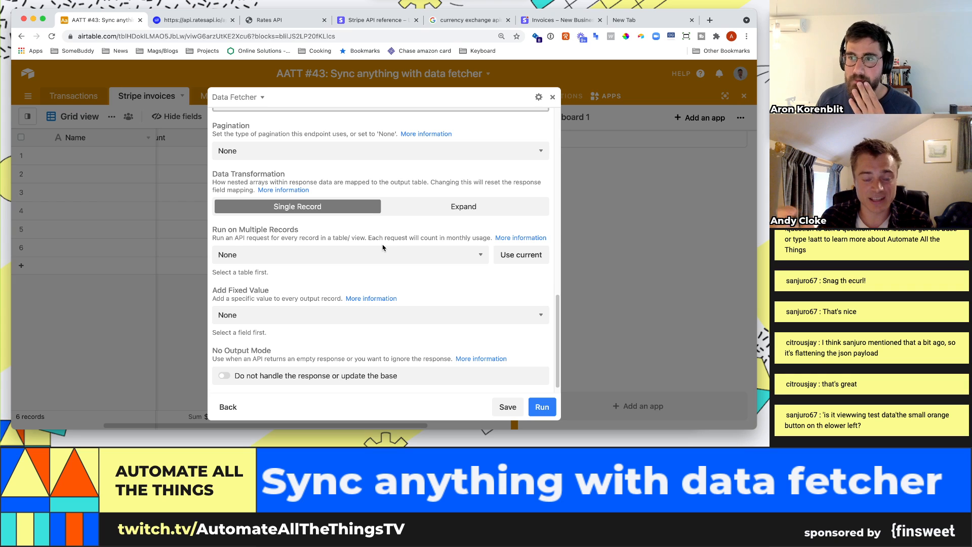
{"action": "scroll", "coordinate": [383, 247], "scroll_direction": "up", "scroll_amount": 5}
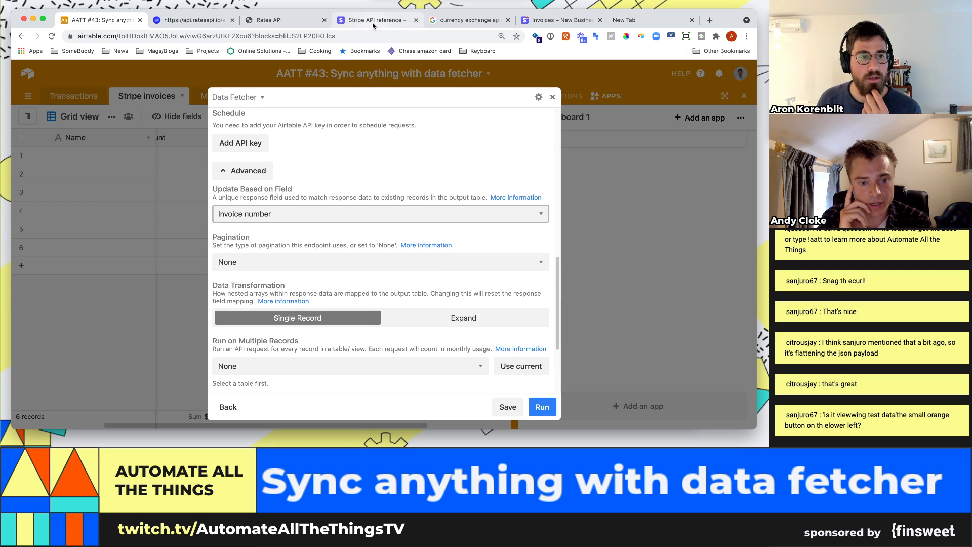
{"action": "scroll", "coordinate": [386, 310], "scroll_direction": "down", "scroll_amount": 5}
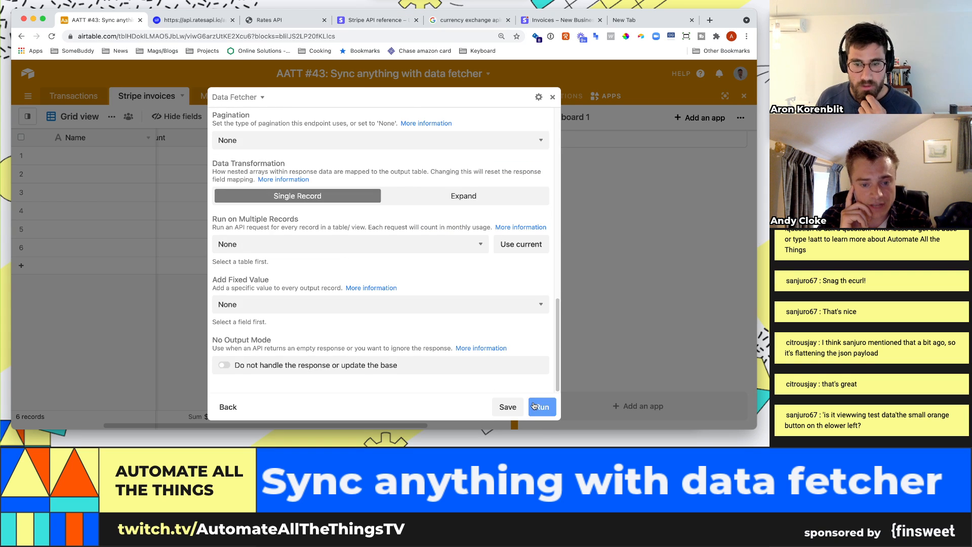
{"action": "left_click", "coordinate": [512, 408]}
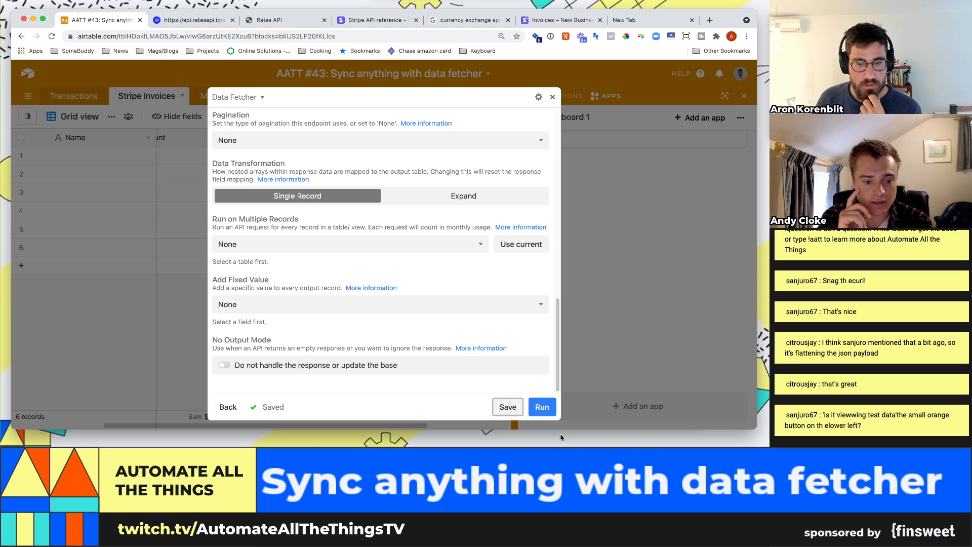
Step: Run the Stripe request on the Stripe invoices table and accept that Overwrite mode may delete or change records
{"action": "left_click", "coordinate": [540, 407]}
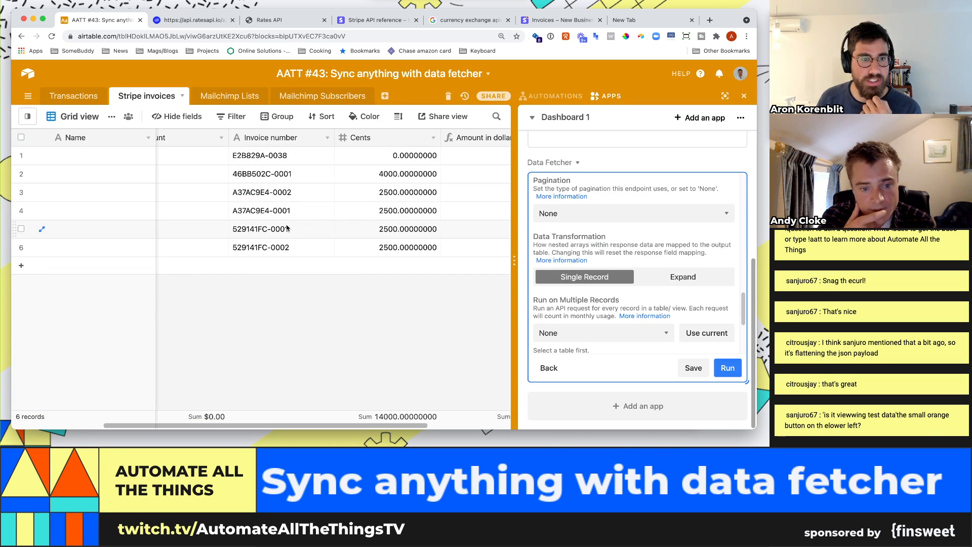
{"action": "left_click_drag", "start_coordinate": [282, 248], "coordinate": [382, 247]}
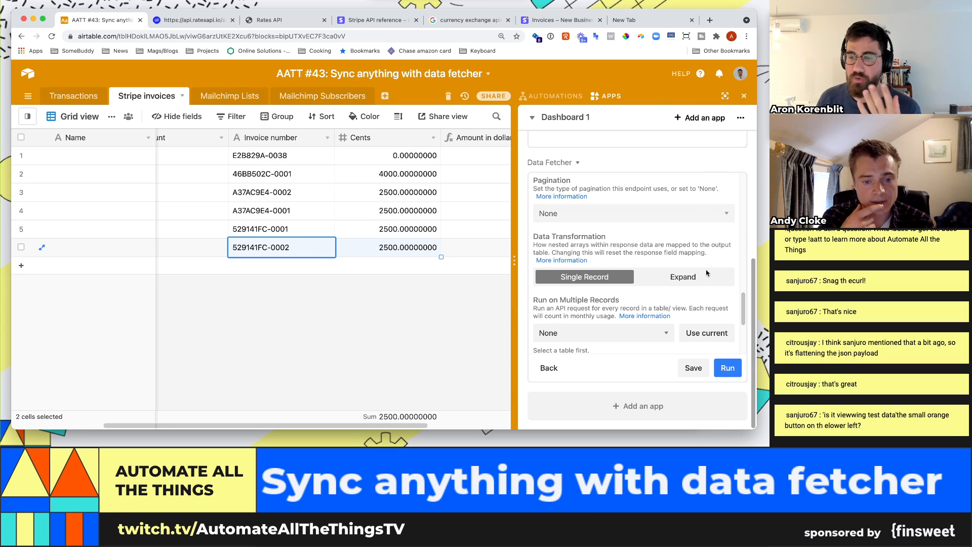
{"action": "left_click", "coordinate": [732, 372]}
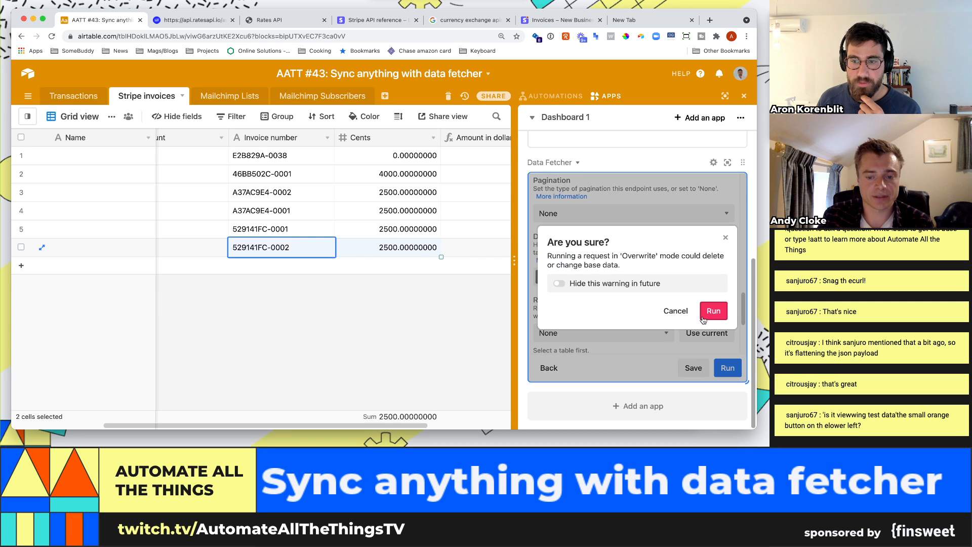
{"action": "left_click", "coordinate": [713, 311]}
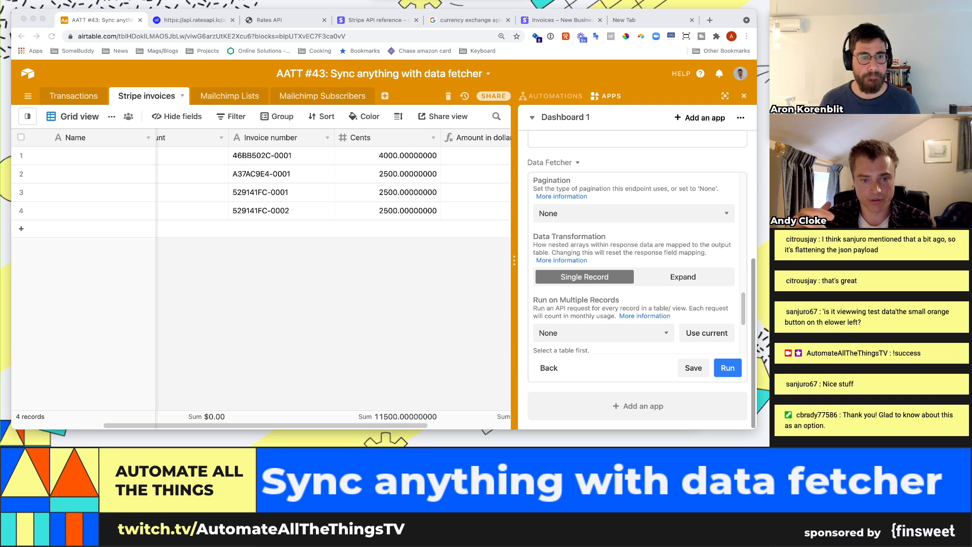
Step: Open the datafetcher.io website in a new browser tab
{"action": "key", "text": "super+t"}
{"action": "type", "text": "datafetcjer"}
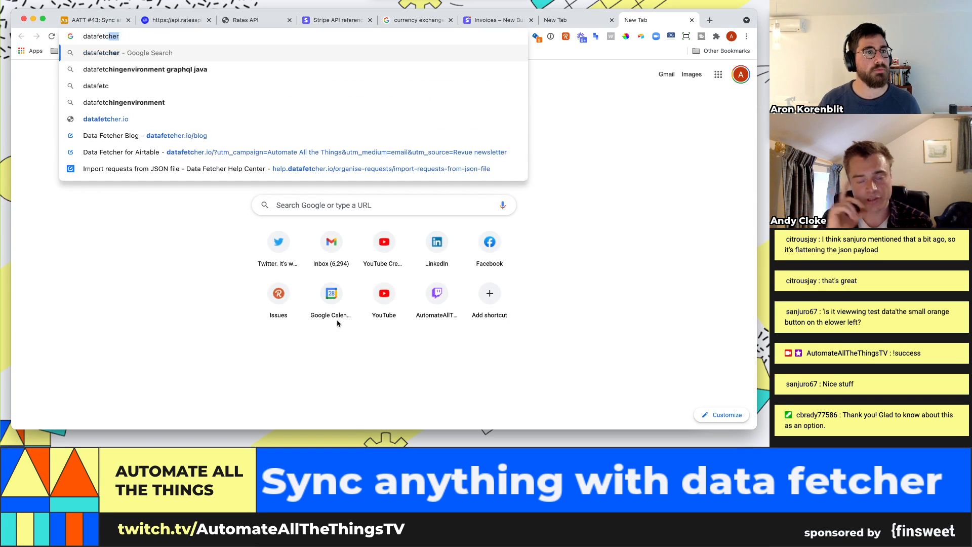
{"action": "key", "text": "BackSpace"}
{"action": "key", "text": "BackSpace"}
{"action": "key", "text": "BackSpace"}
{"action": "type", "text": "her.oi"}
{"action": "key", "text": "BackSpace"}
{"action": "key", "text": "BackSpace"}
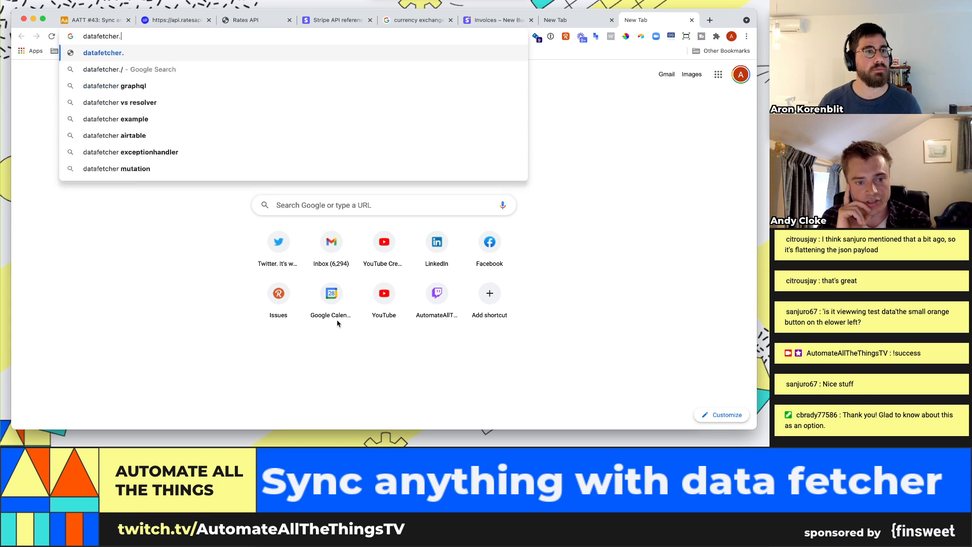
{"action": "type", "text": ".oip"}
{"action": "key", "text": "BackSpace"}
{"action": "key", "text": "BackSpace"}
{"action": "key", "text": "BackSpace"}
{"action": "key", "text": "BackSpace"}
{"action": "type", "text": ".io"}
{"action": "key", "text": "Return"}
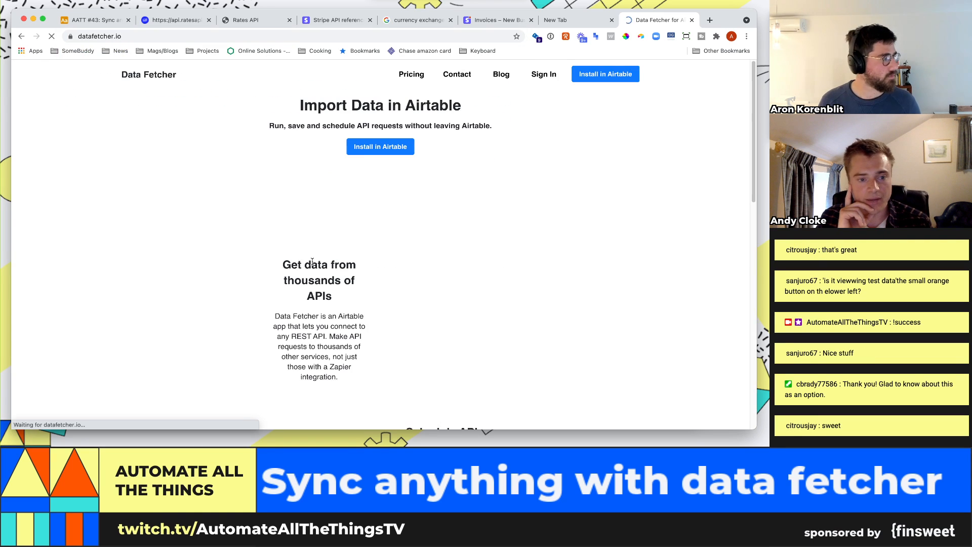
Step: Copy the Data Fetcher website's address and share it in the stream chat
{"action": "left_click_drag", "start_coordinate": [206, 36], "coordinate": [143, 91]}
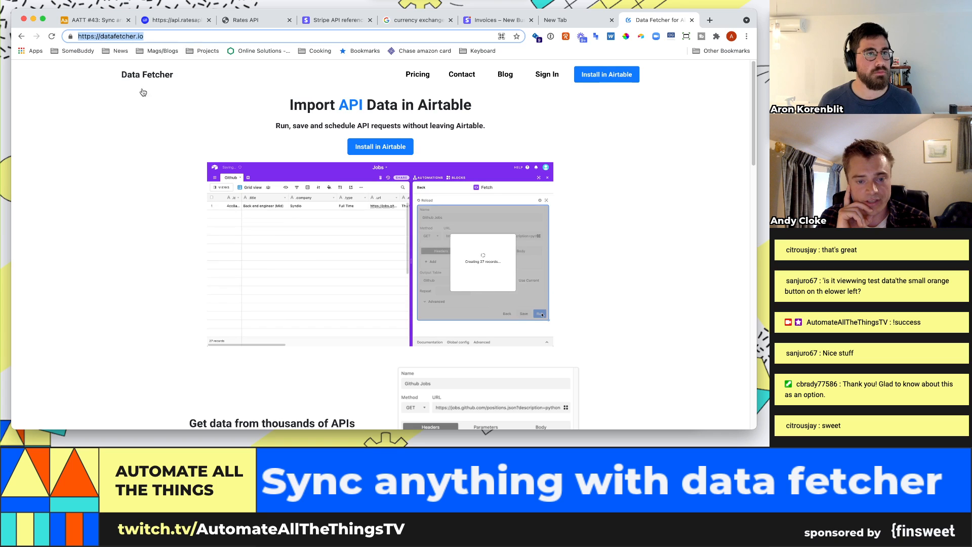
{"action": "key", "text": "super+Tab"}
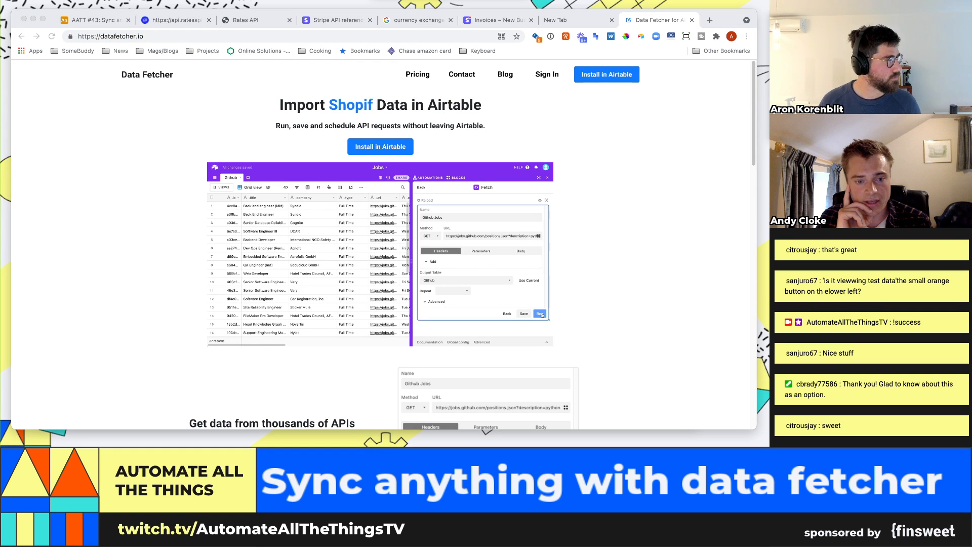
{"action": "key", "text": "super+Tab"}
Step: Open the Data Fetcher for Airtable Twitter profile from a Google search for "data_fetcher twitter", and switch back to Airtable
{"action": "key", "text": "super+t"}
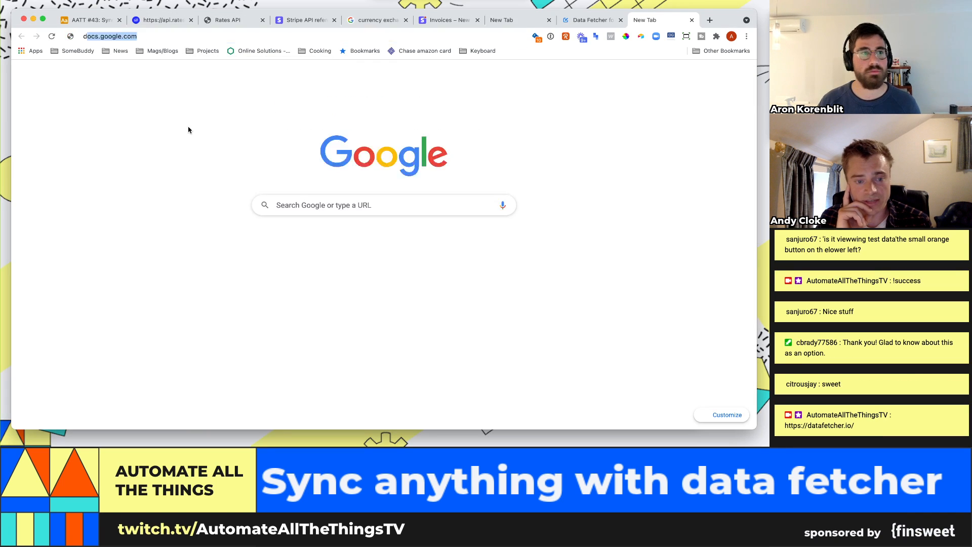
{"action": "type", "text": "data"}
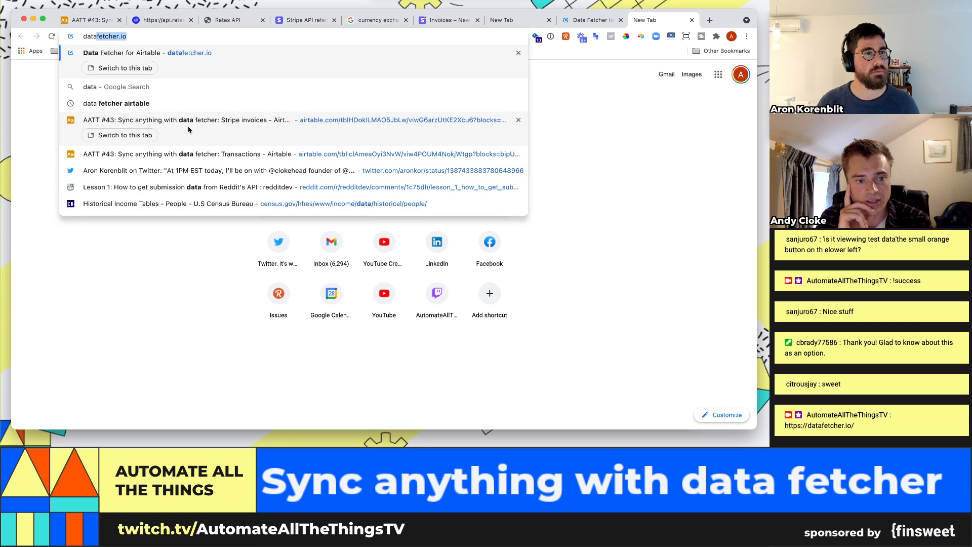
{"action": "type", "text": "_fetcher twitte"}
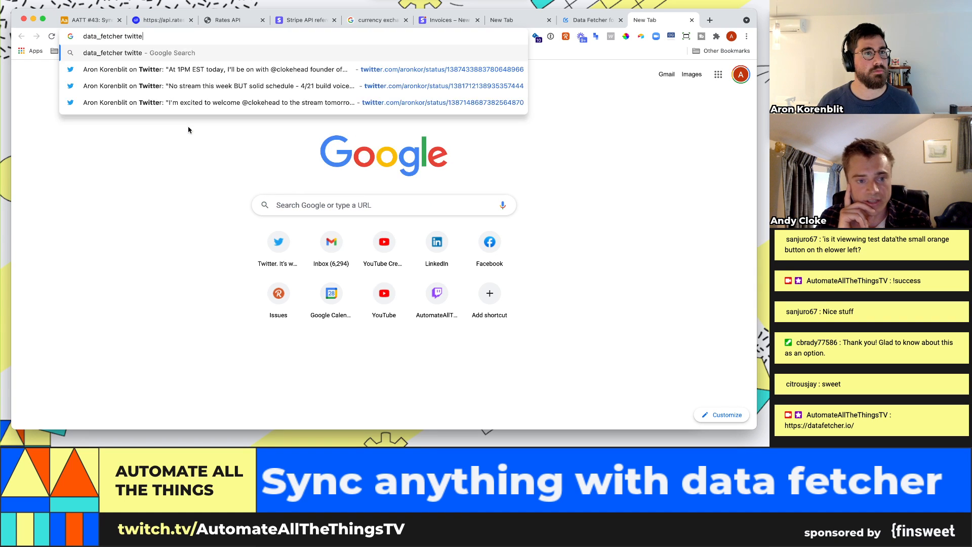
{"action": "type", "text": "r"}
{"action": "key", "text": "Return"}
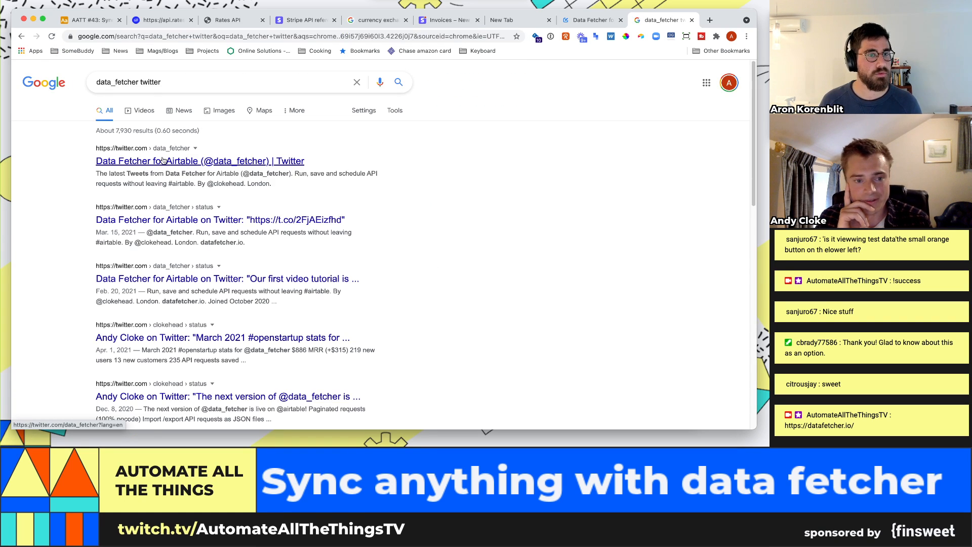
{"action": "left_click", "coordinate": [162, 160]}
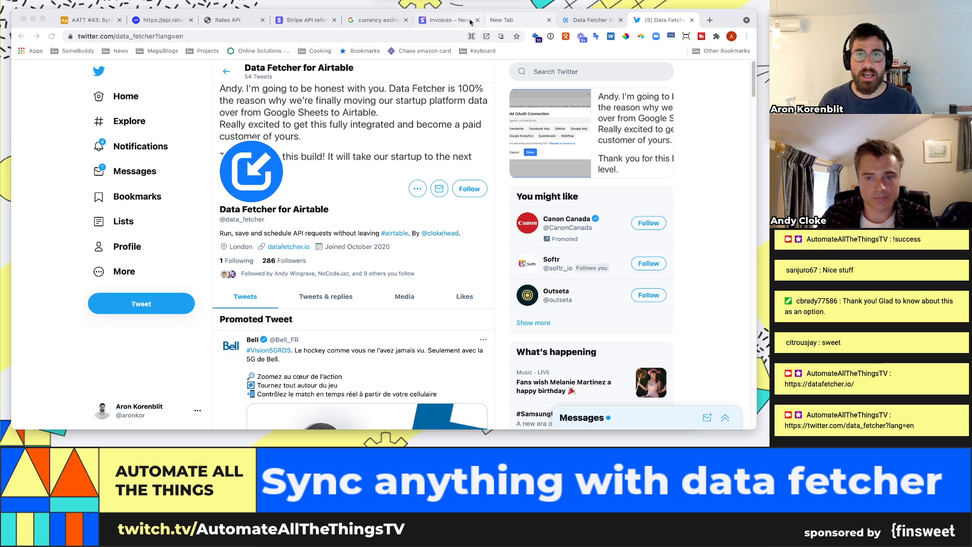
{"action": "left_click", "coordinate": [87, 20]}
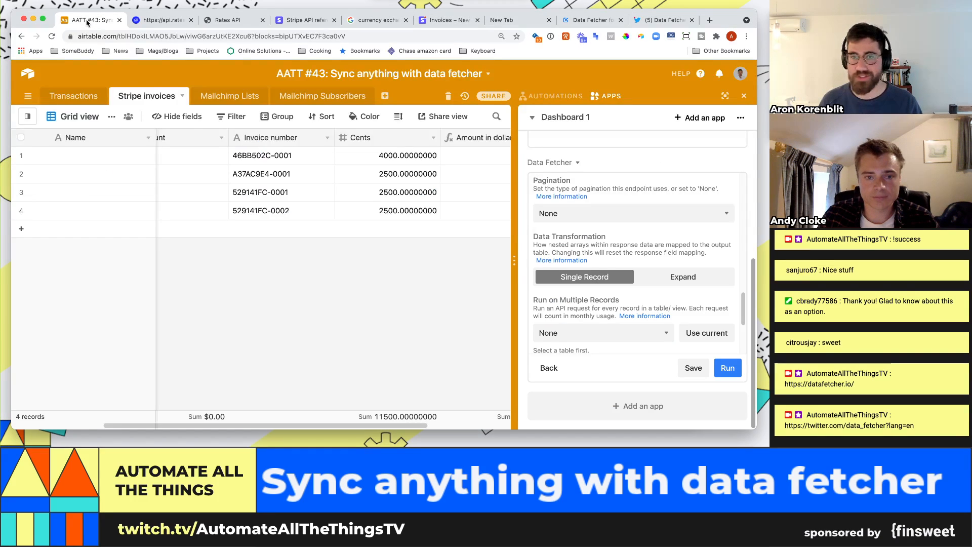